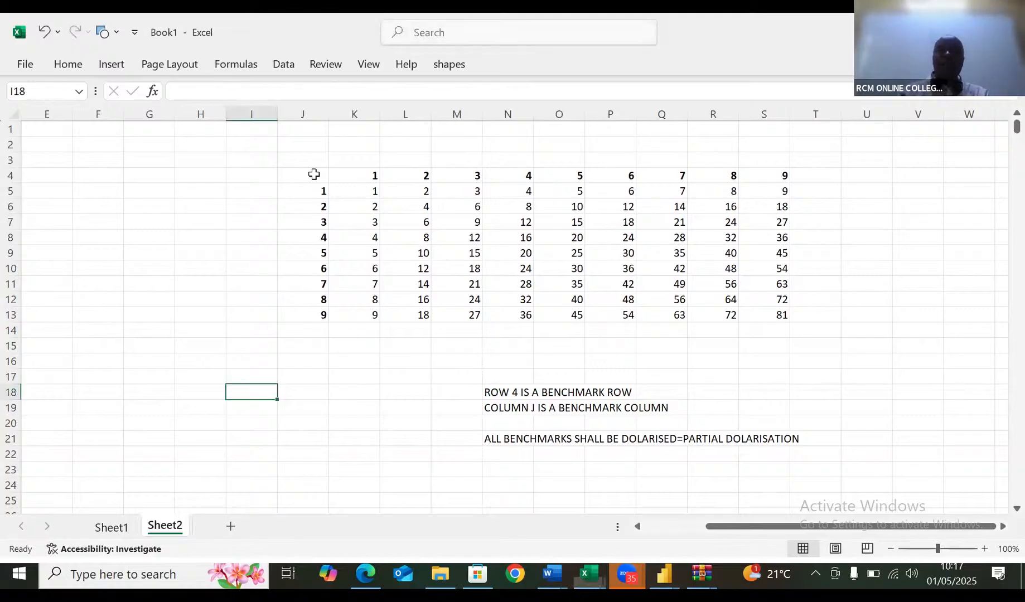
Step: Clear the old table and notes in J4:T21 and enter the title "multiplication table" in I4
drag(314, 175, 813, 446)
key(Delete)
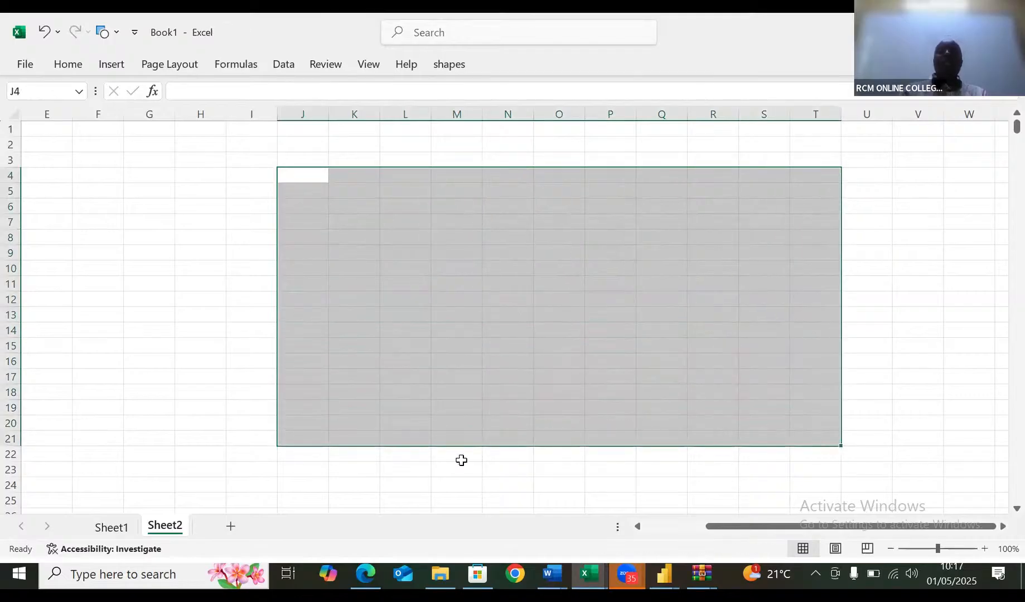
click(238, 176)
text(mul)
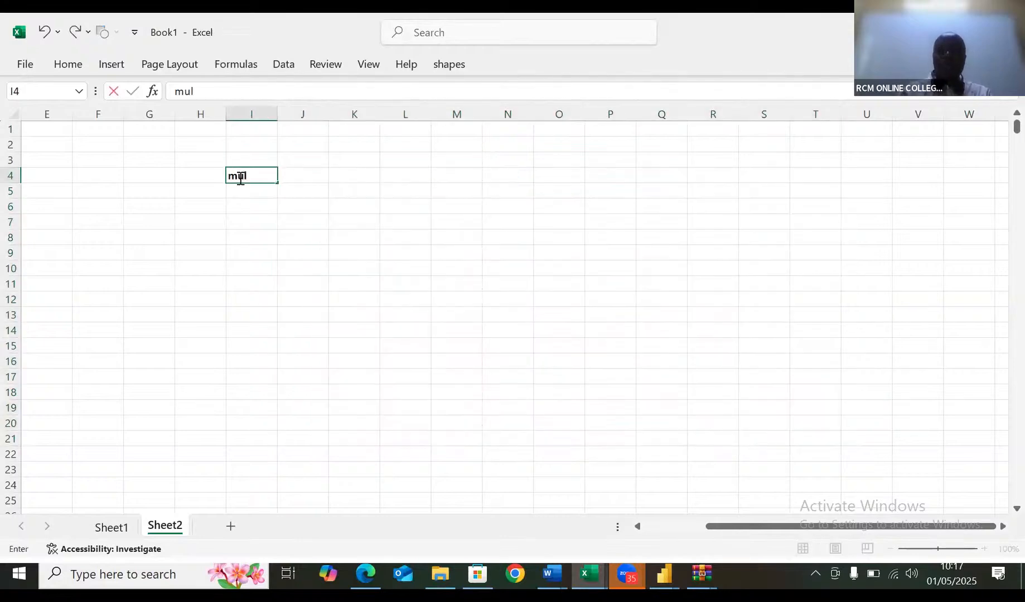
text(tiplic)
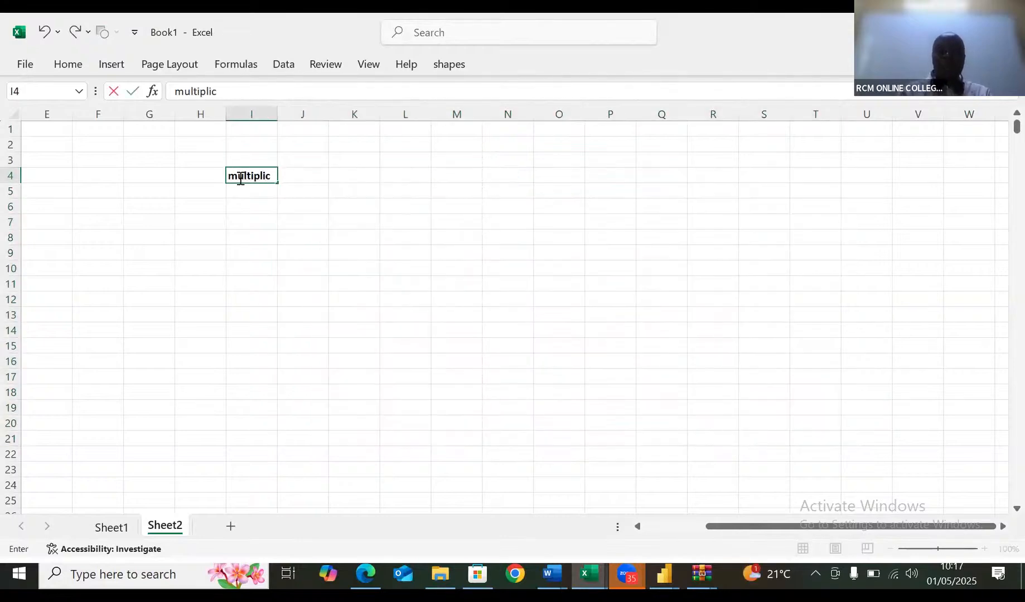
text(ation)
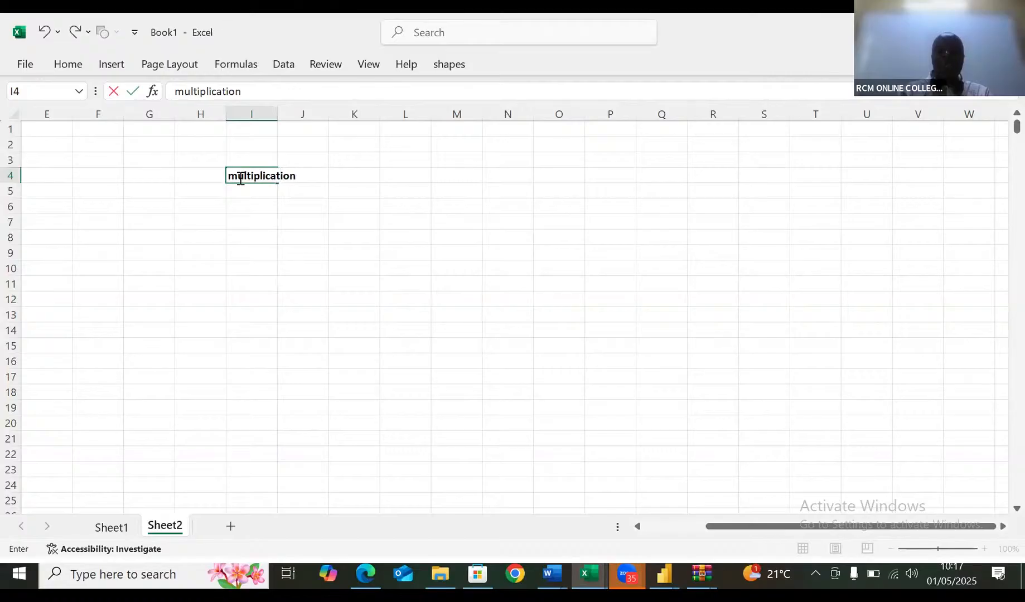
text( table)
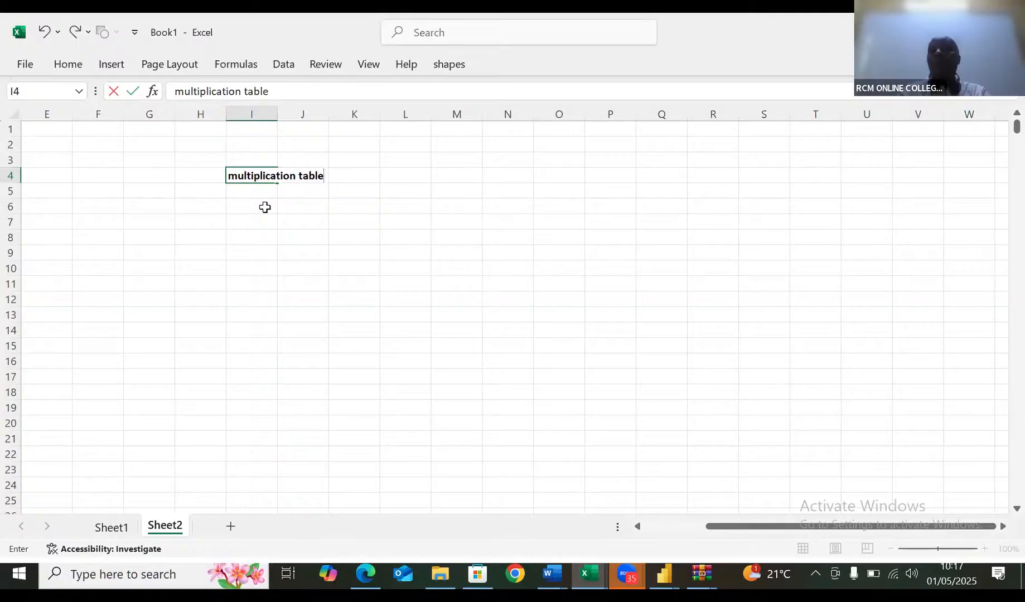
Step: Fill I6:Q6 with the numbers 1 to 9 by extending the series that starts with 1 and 2
click(263, 206)
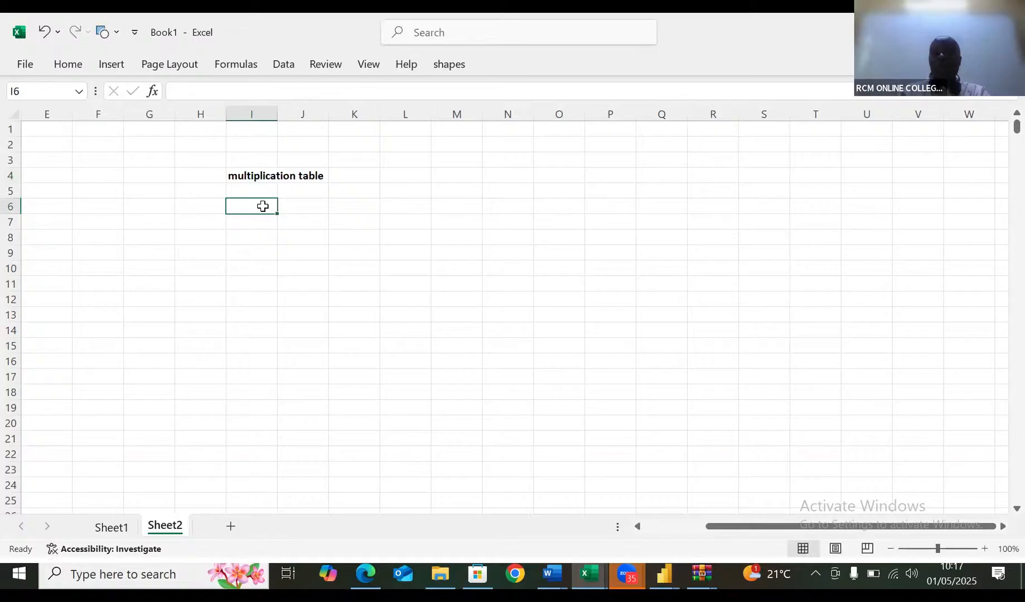
text(1)
key(Tab)
text(2)
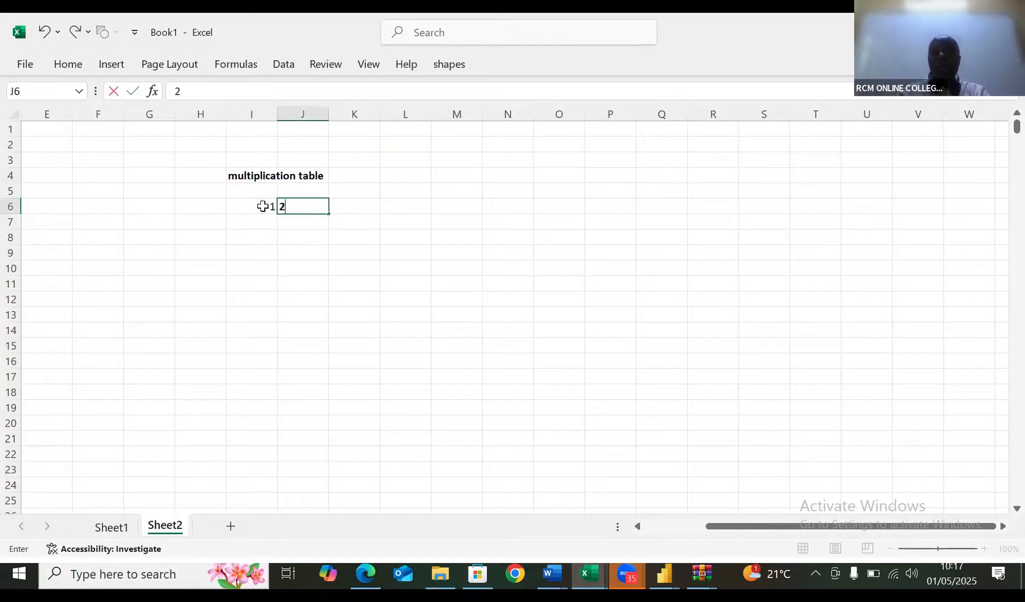
click(263, 207)
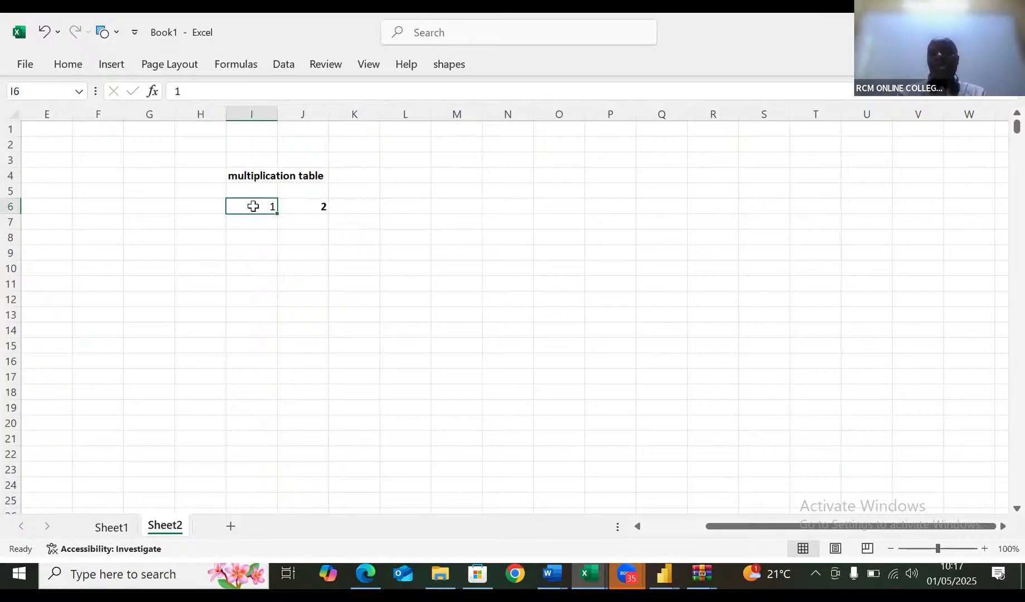
drag(253, 206, 283, 207)
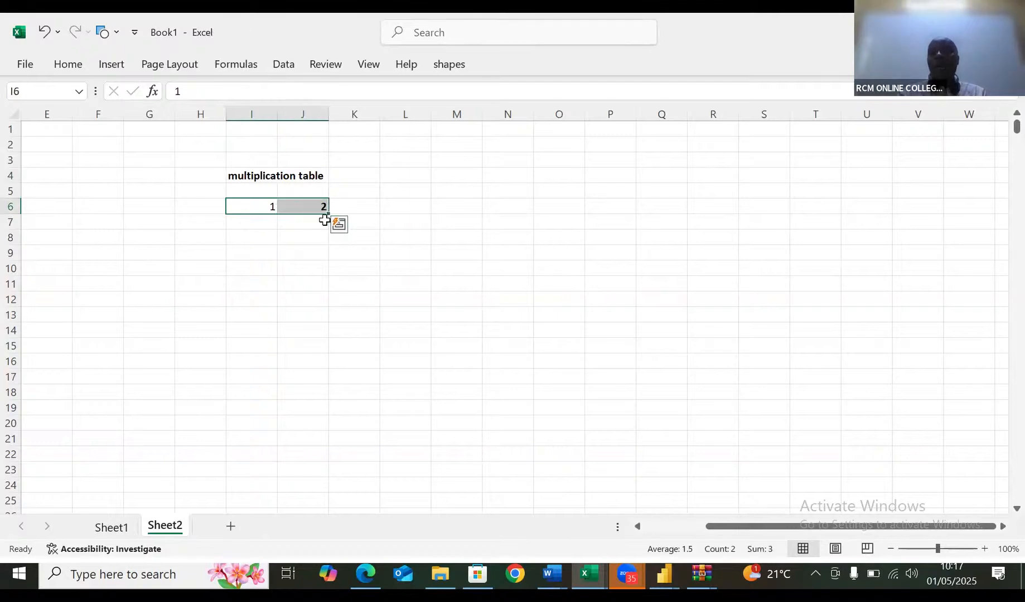
mouse_move(327, 219)
mouse_down()
mouse_move(326, 203)
mouse_move(327, 213)
mouse_up()
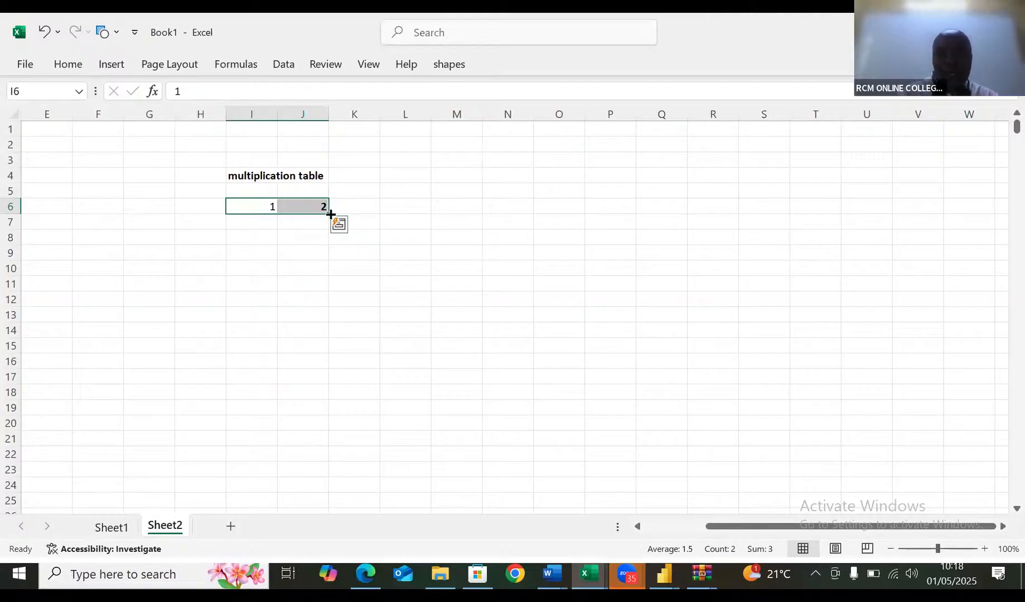
drag(329, 214, 685, 212)
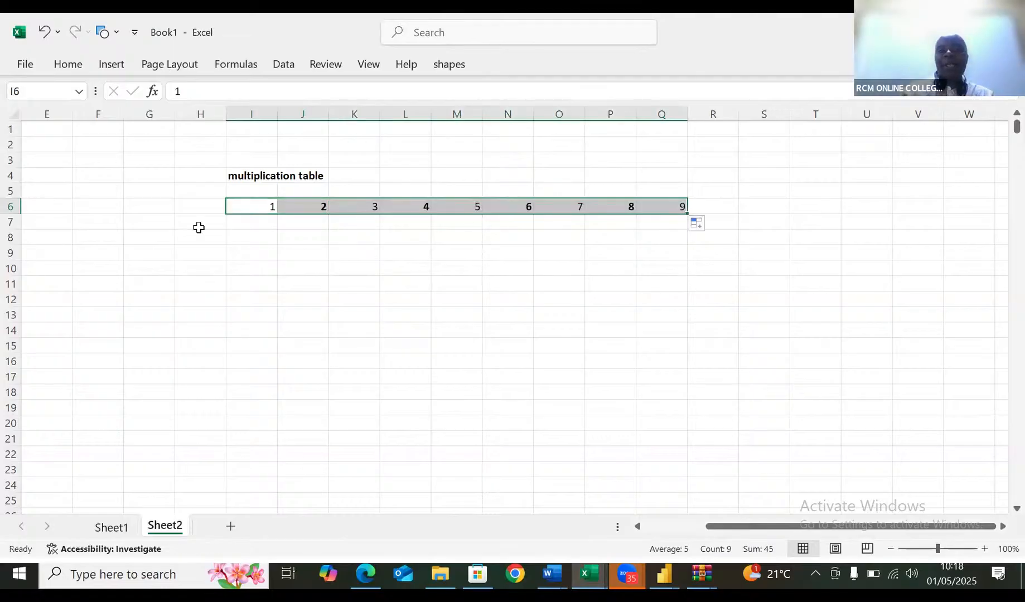
Step: Enter 1 in H7 and 2 in H8 as the first row headings of the table
click(199, 222)
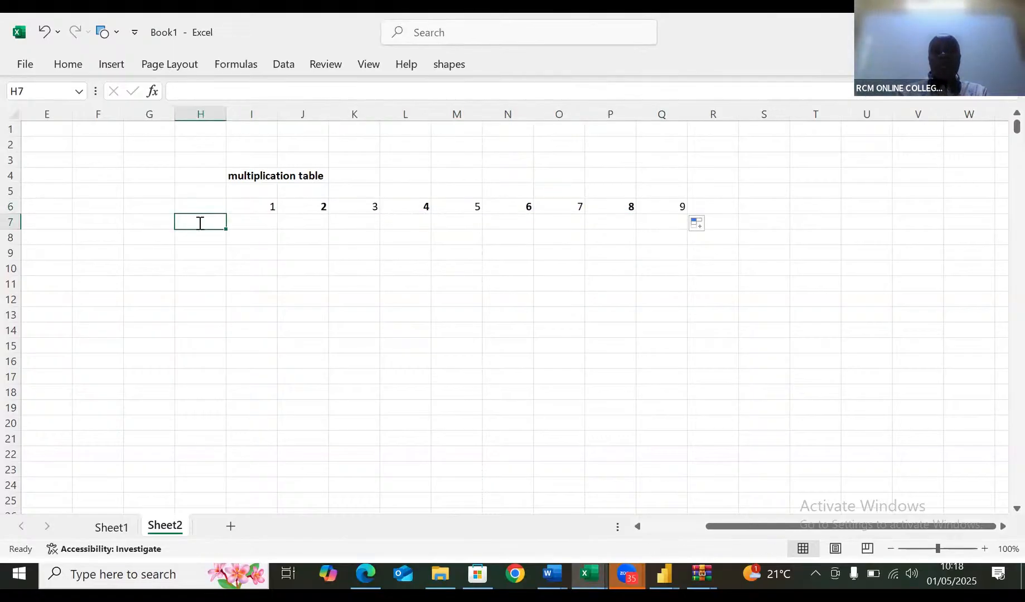
text(1)
key(Return)
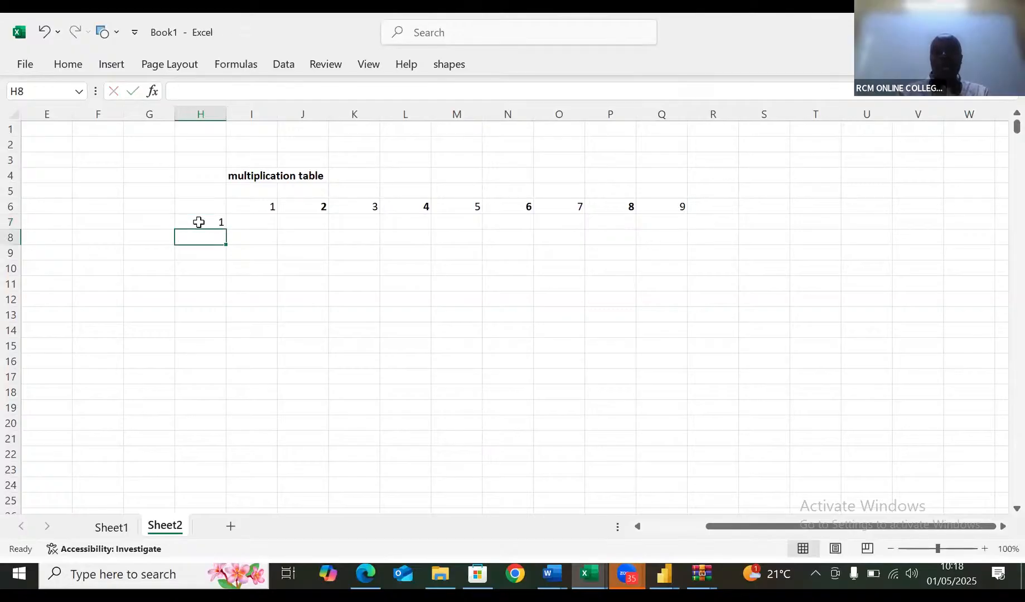
text(2)
click(199, 222)
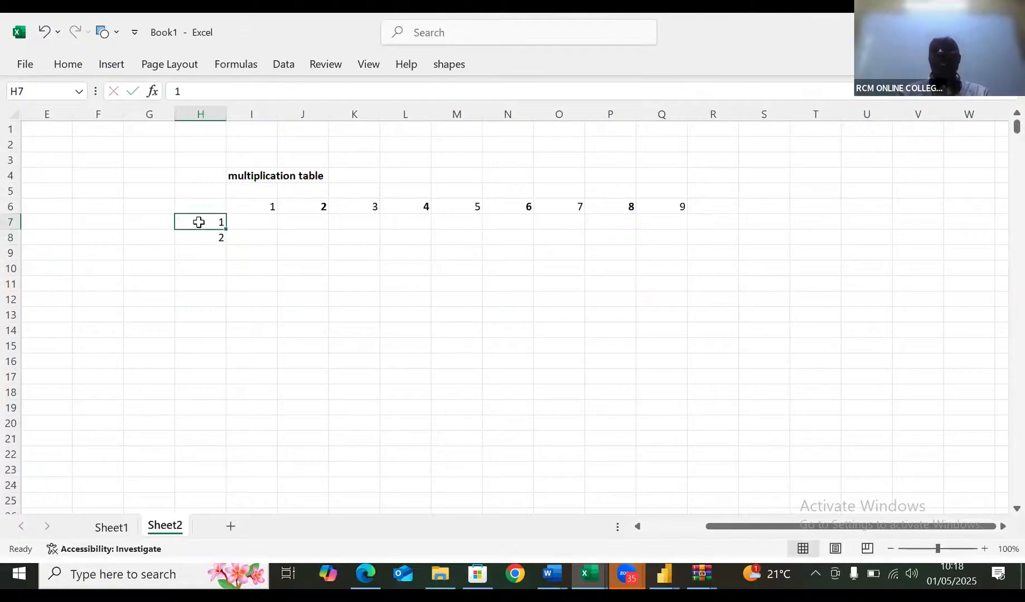
Step: Extend the 1, 2 series in H7:H8 down to 9 in H15
drag(198, 222, 199, 231)
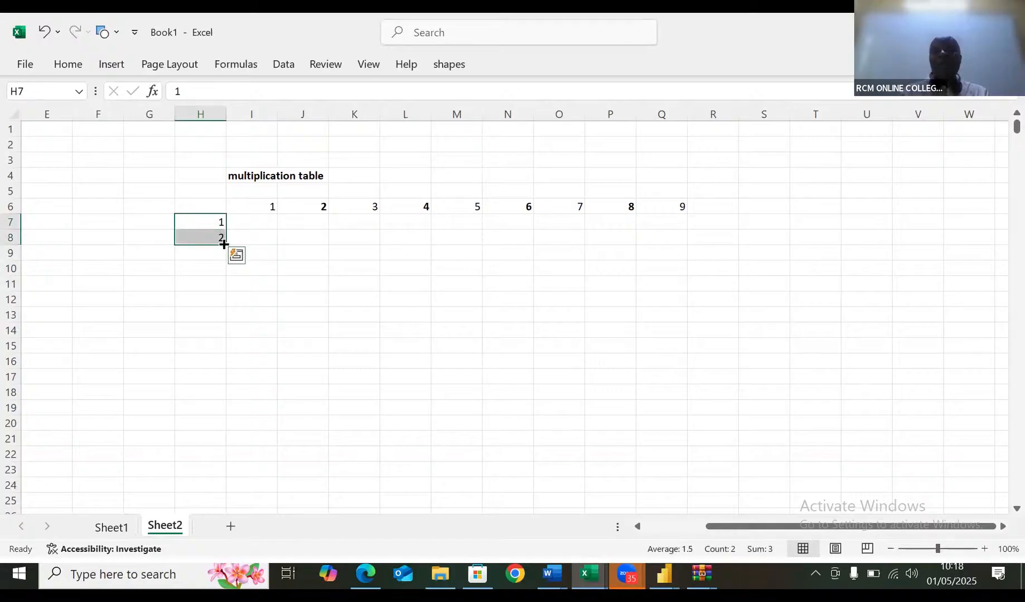
drag(226, 245, 234, 350)
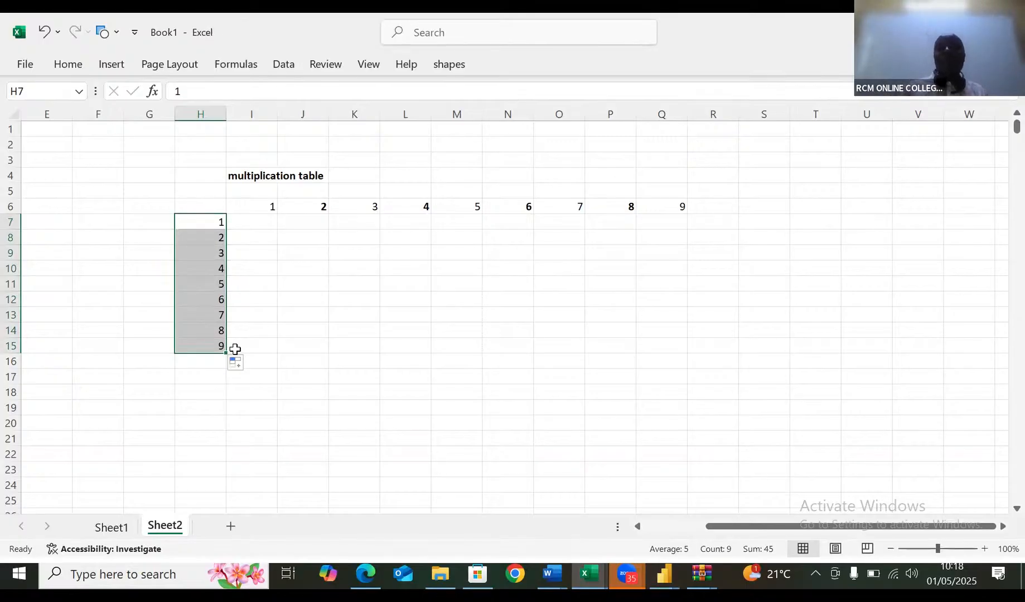
Step: Generate the numbers 1 to 9 down column N from N18 with the formula =SEQUENCE(9)
click(522, 298)
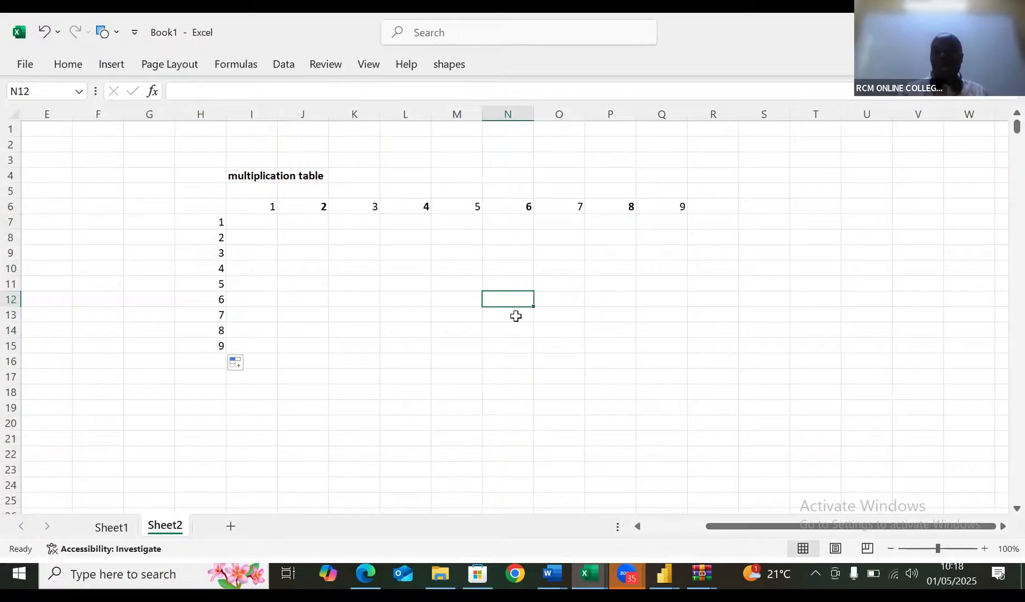
click(506, 385)
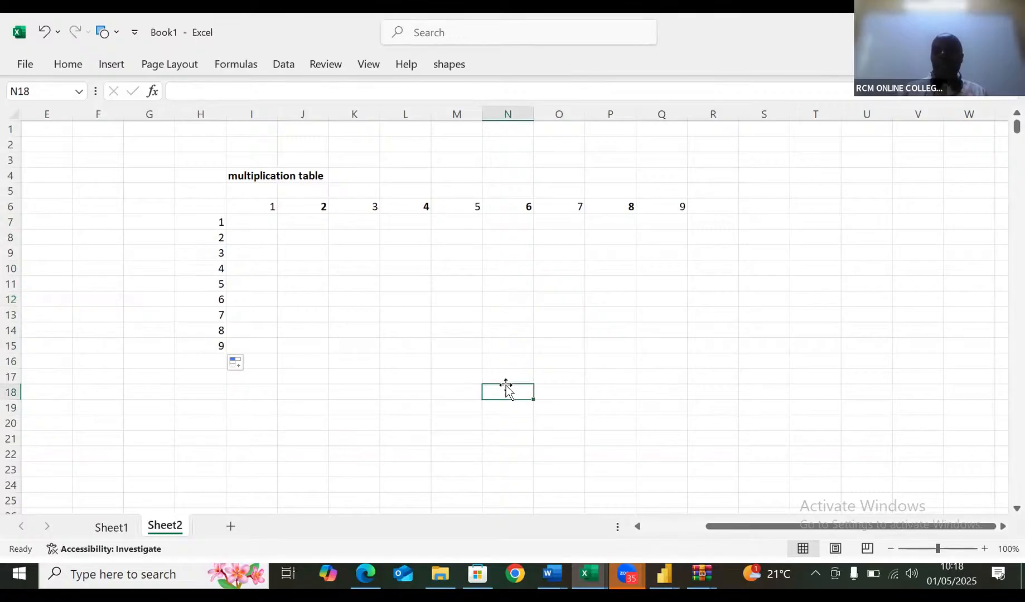
text(=)
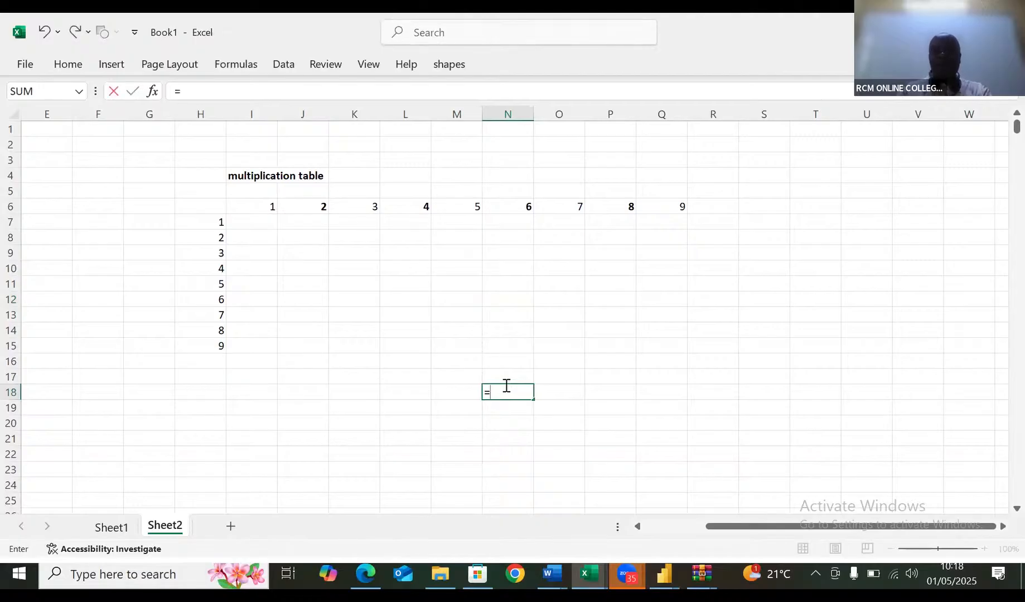
text(sequen)
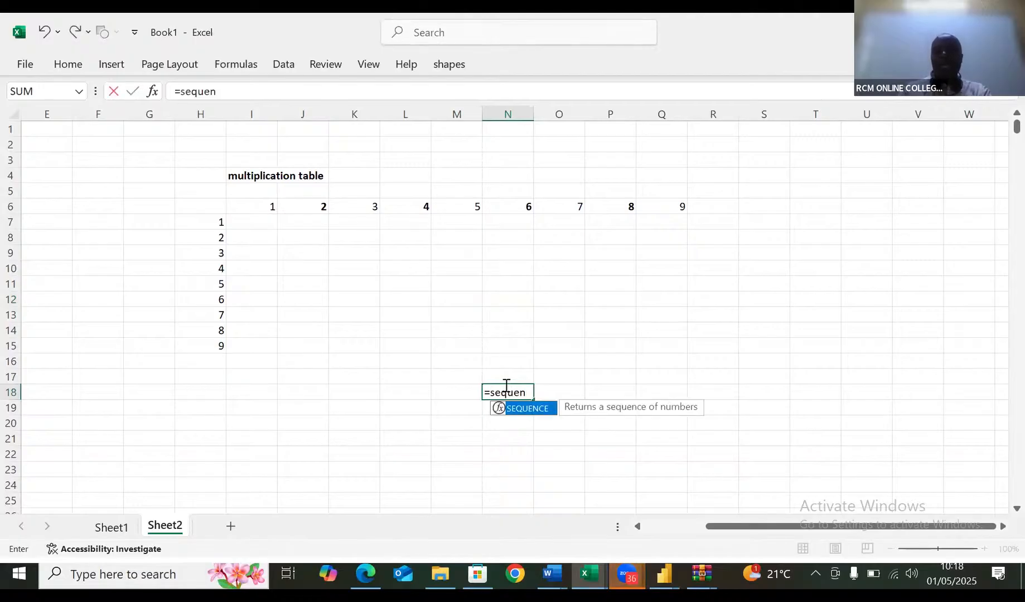
double_click(543, 410)
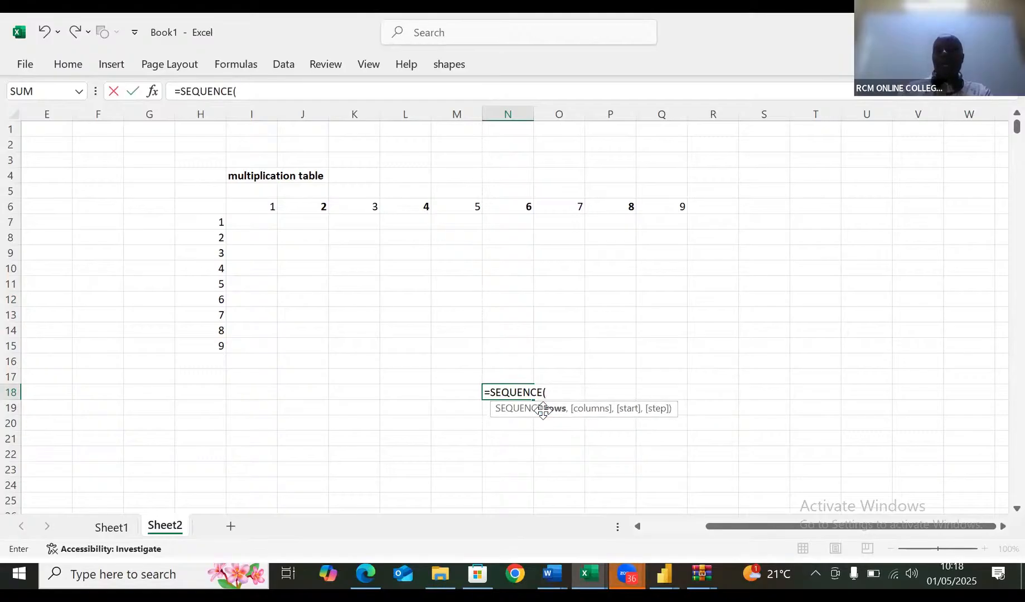
text(9)
key(Return)
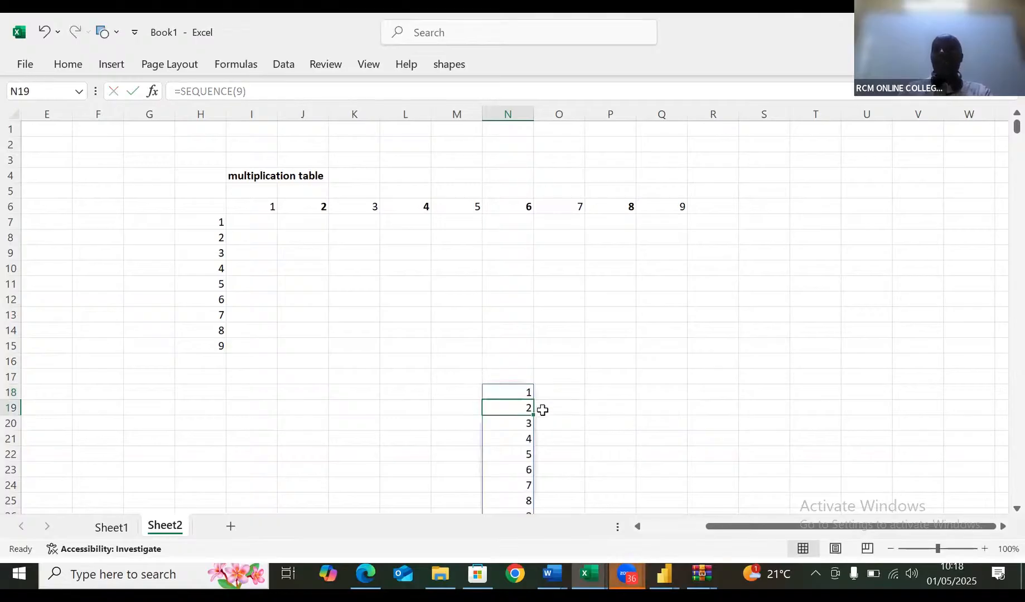
Step: Check the generated sequence down to N26 and undo both the SEQUENCE formula and the series fill in column H
key(Down)
key(Down)
key(Down)
key(Down)
key(Down)
key(Down)
key(Down)
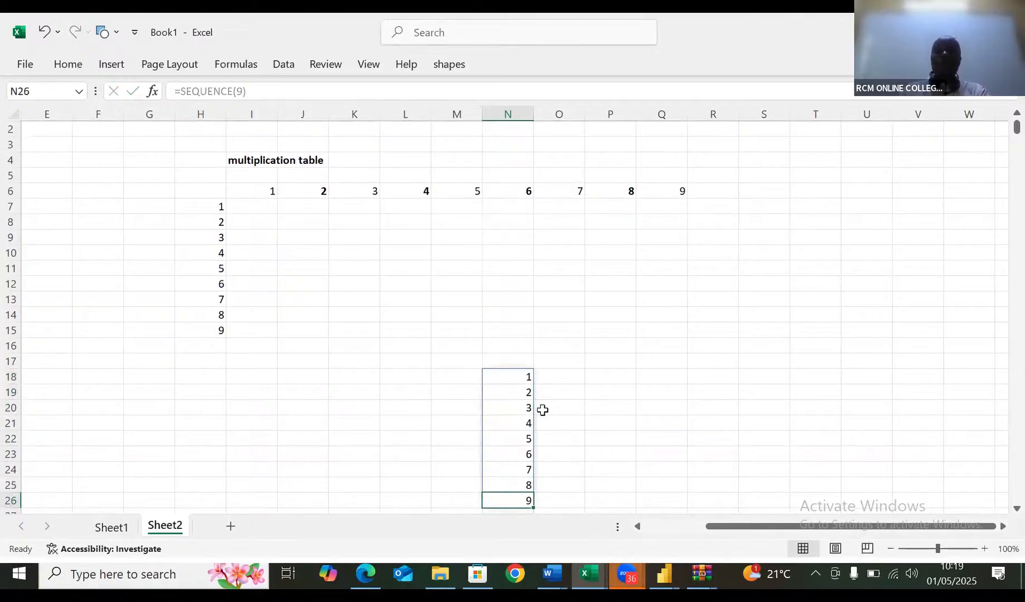
key(ctrl+z)
key(ctrl+z)
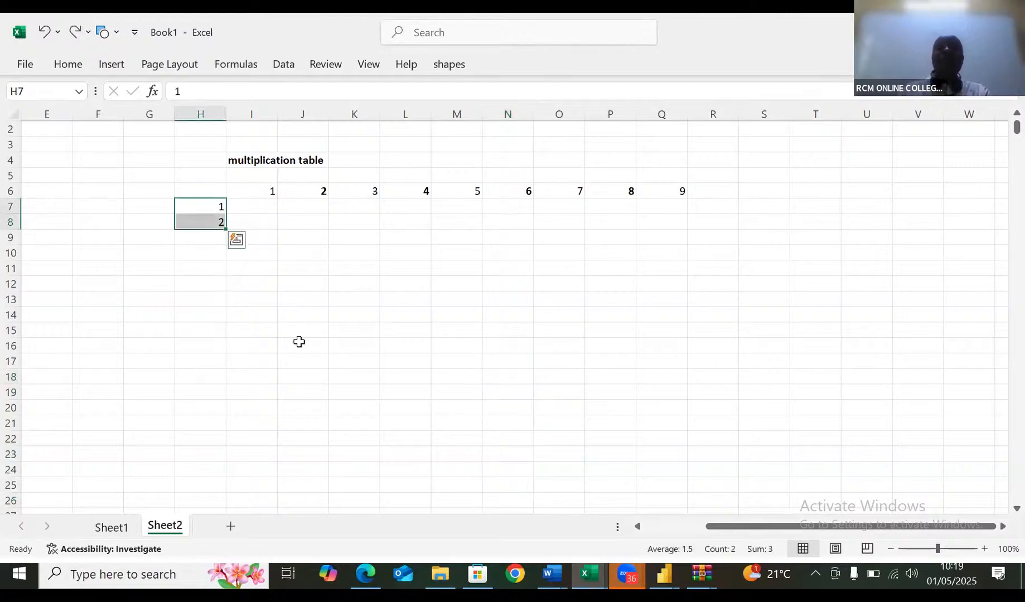
Step: Enter the numbers 3 to 9 one by one in H9:H15 to complete the row headings
click(208, 238)
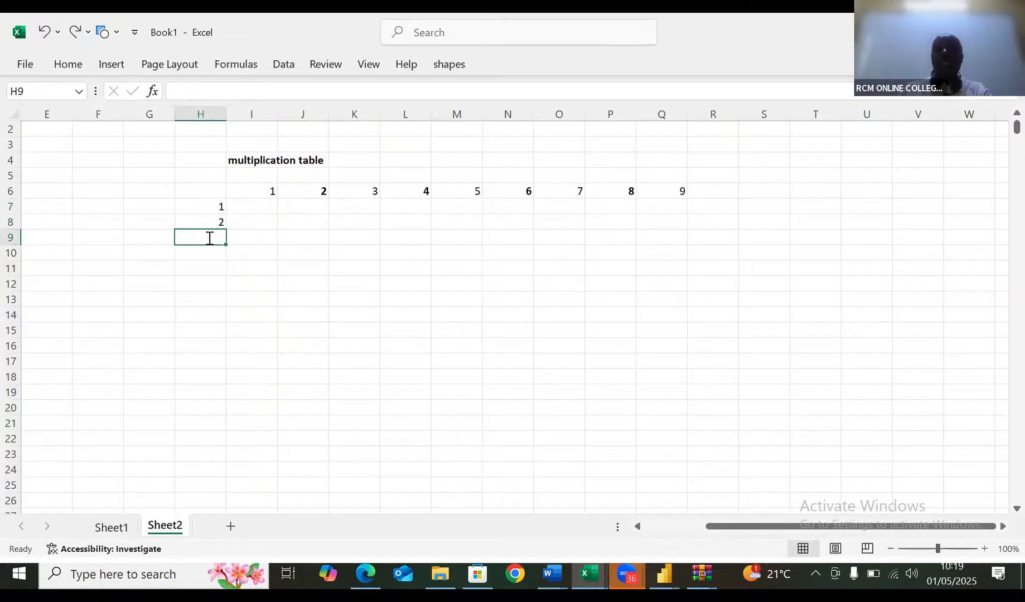
text(3)
key(Return)
text(4)
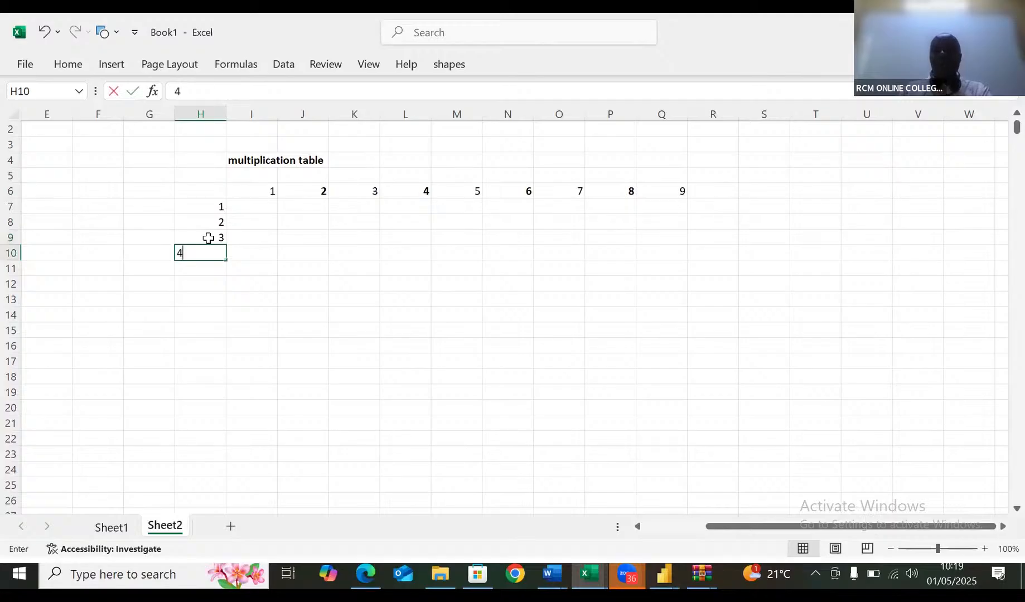
key(Return)
text(5)
key(Return)
text(6)
key(Return)
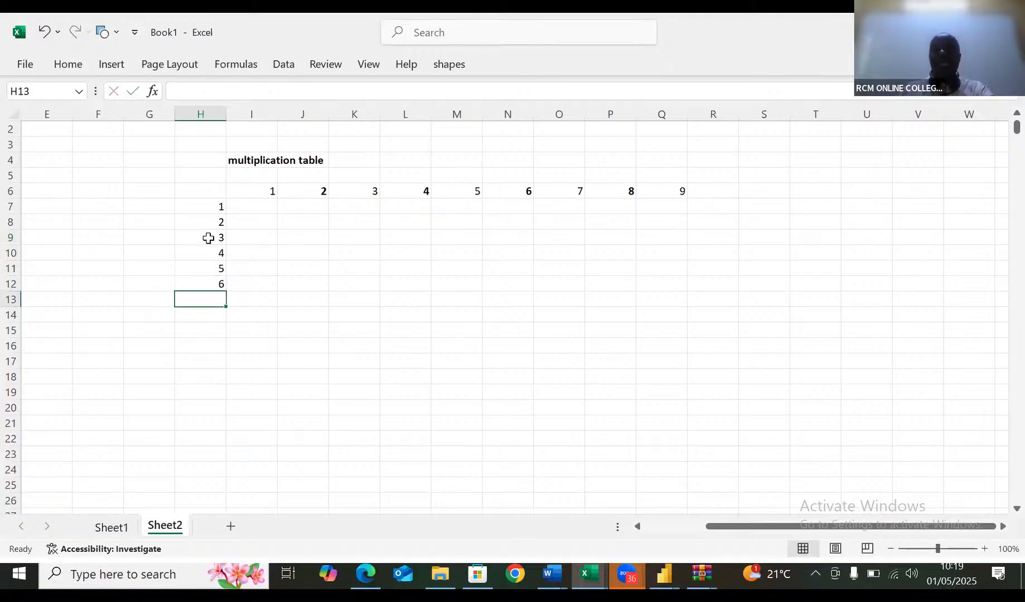
text(7)
key(Return)
text(8)
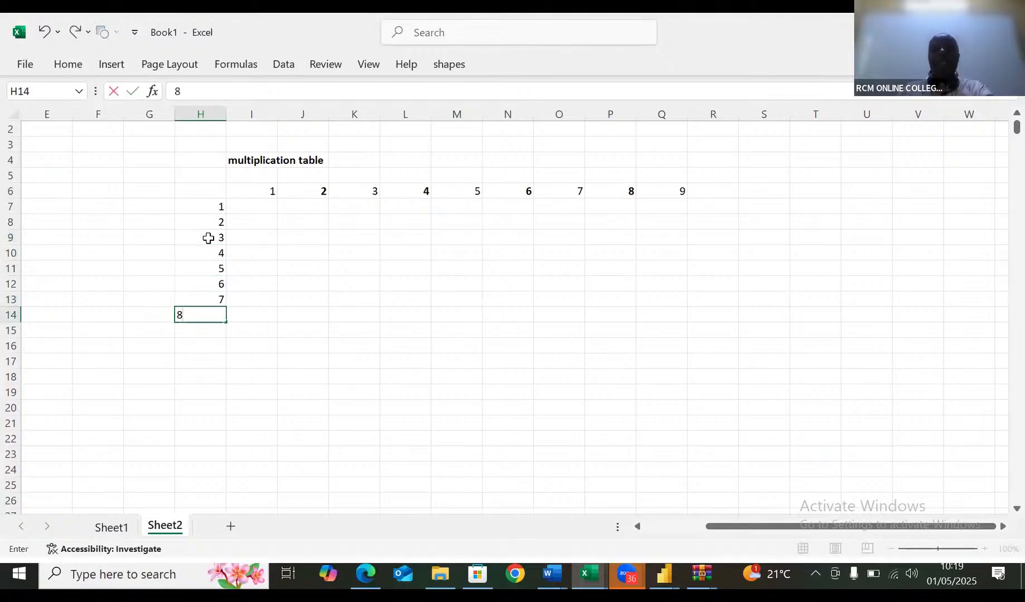
key(Return)
text(9)
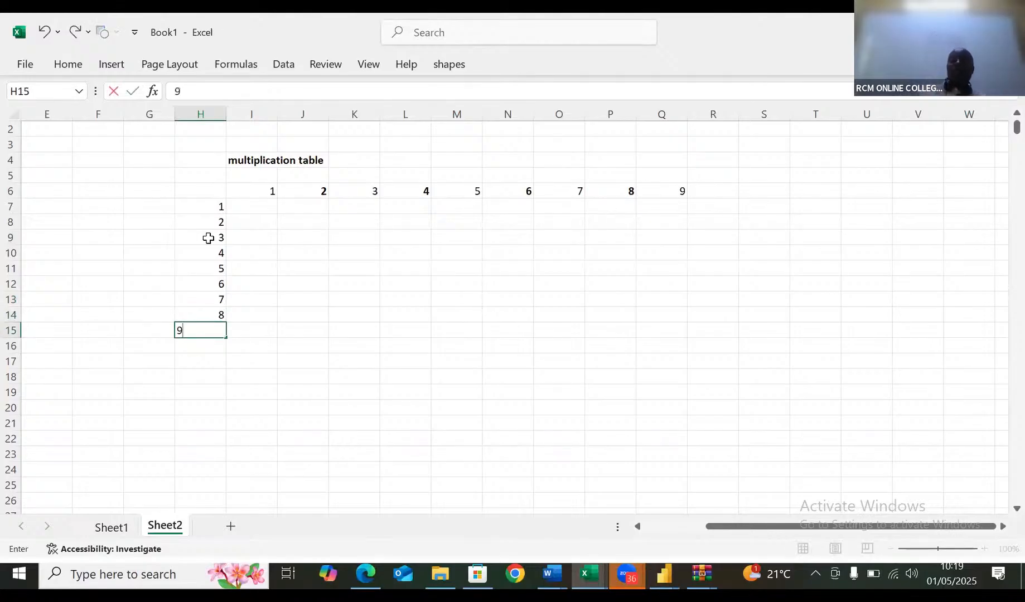
key(Return)
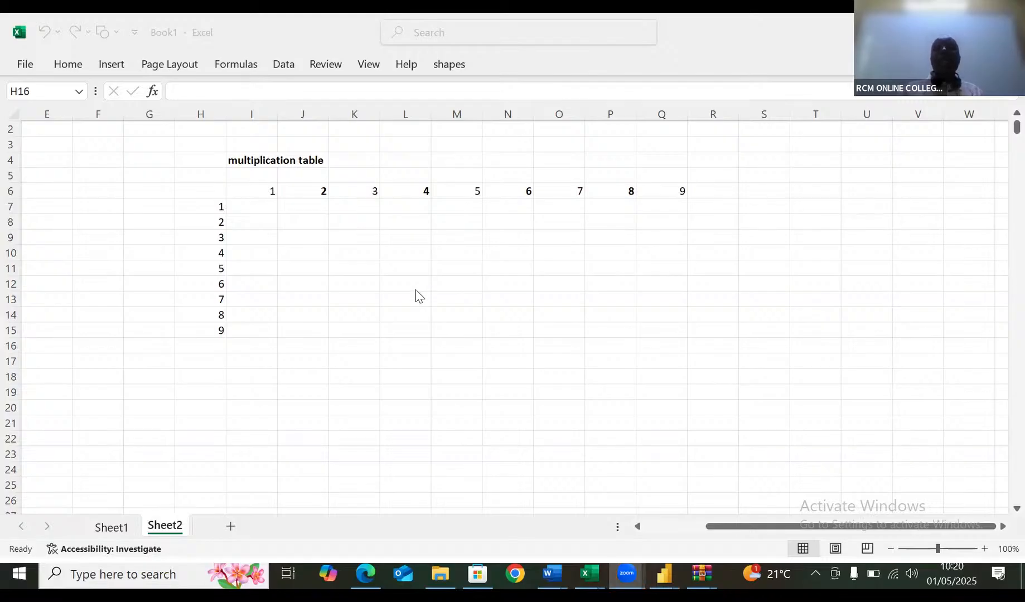
Step: Enter the formula =H7*I6 in I7 and fill it down the first table column to I15
key(alt+Tab)
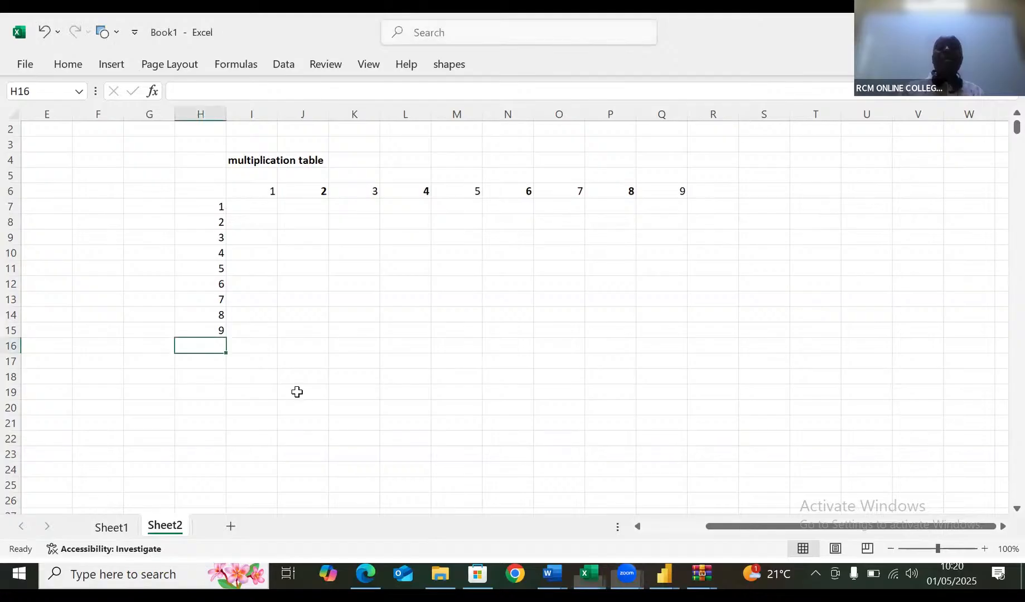
click(256, 208)
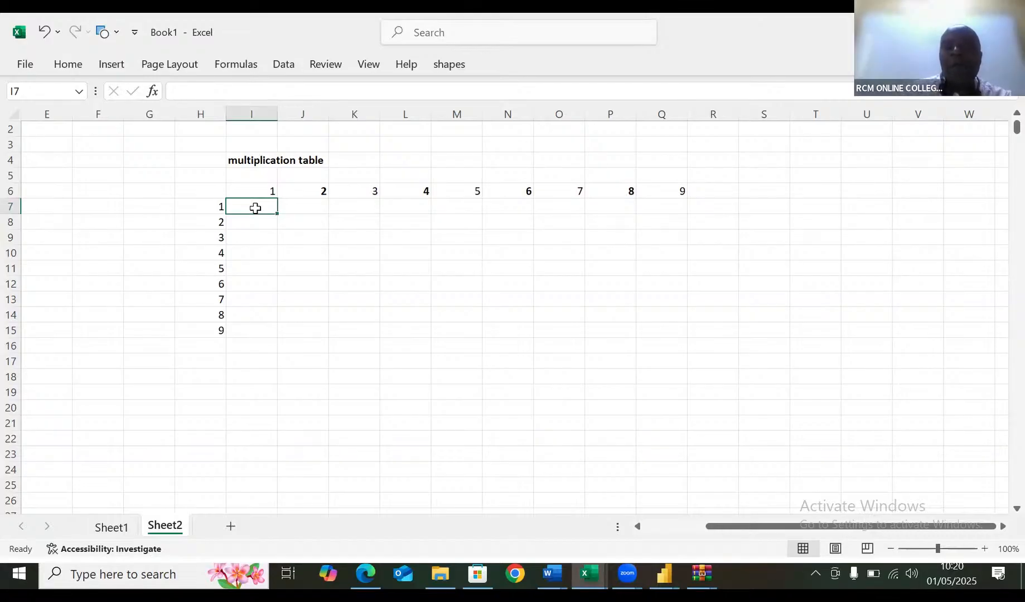
text(=)
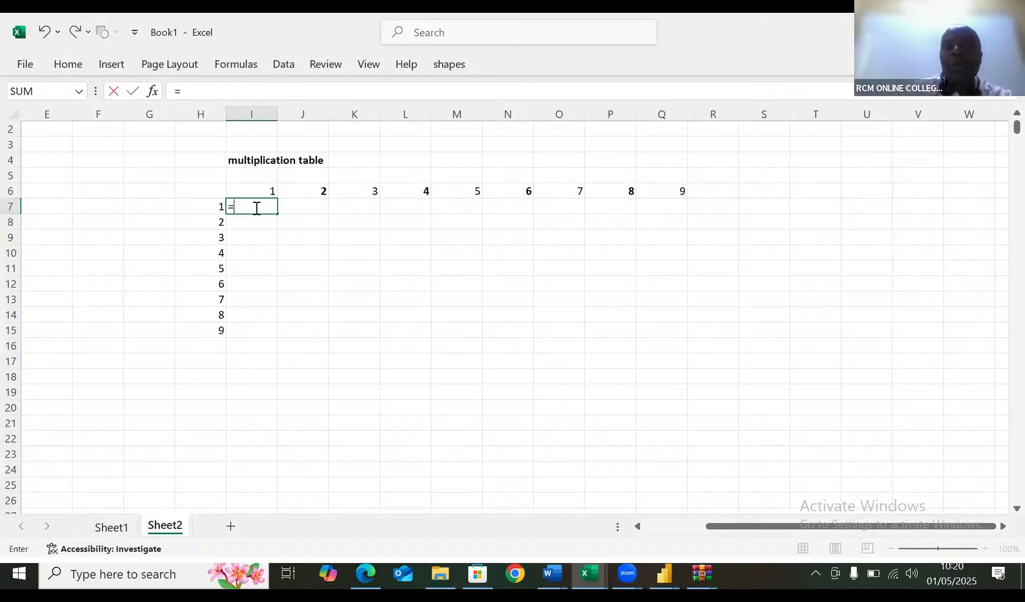
click(200, 208)
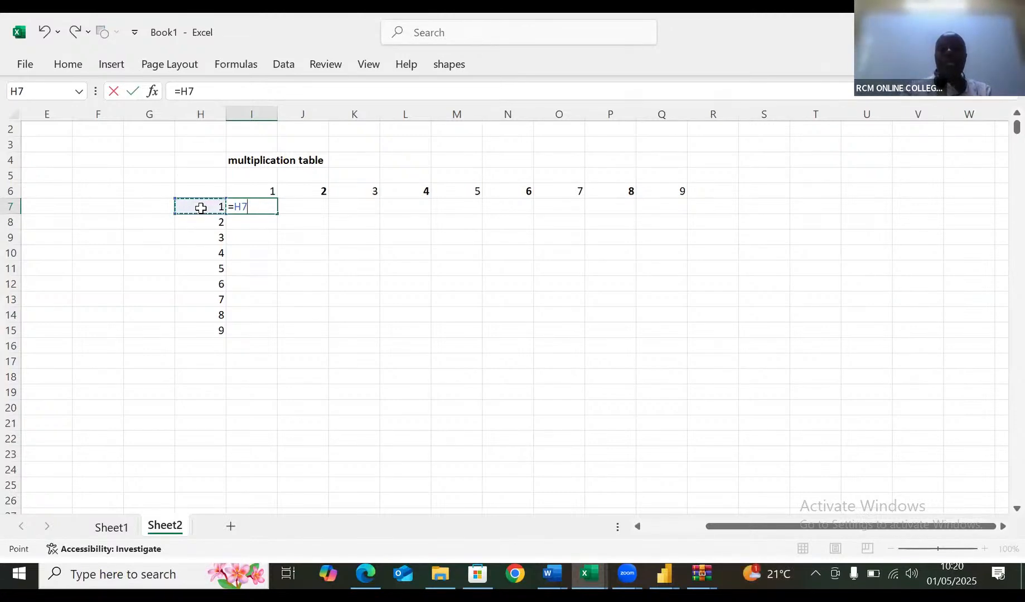
text(*)
click(261, 192)
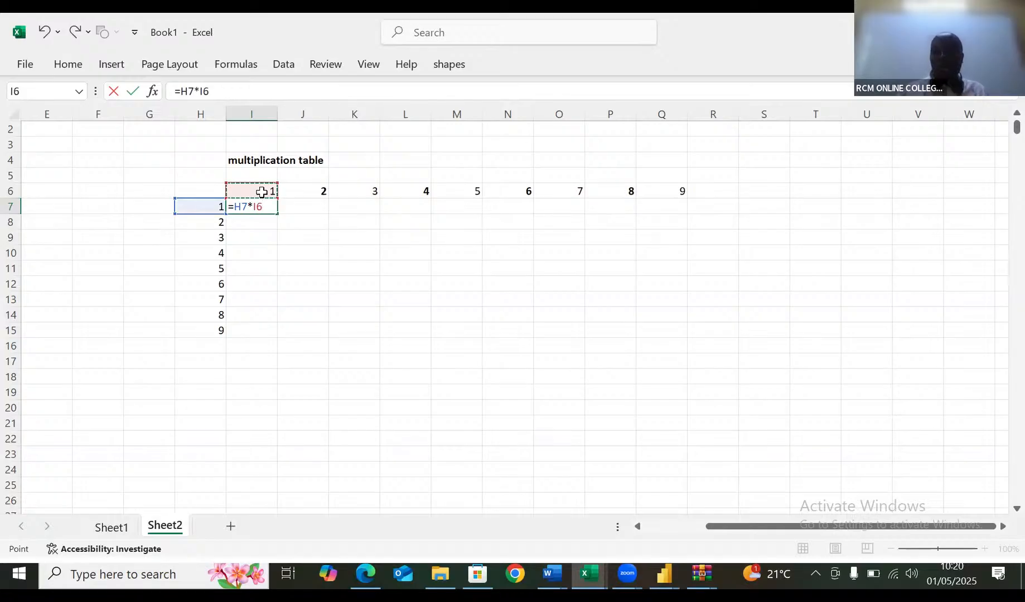
key(Return)
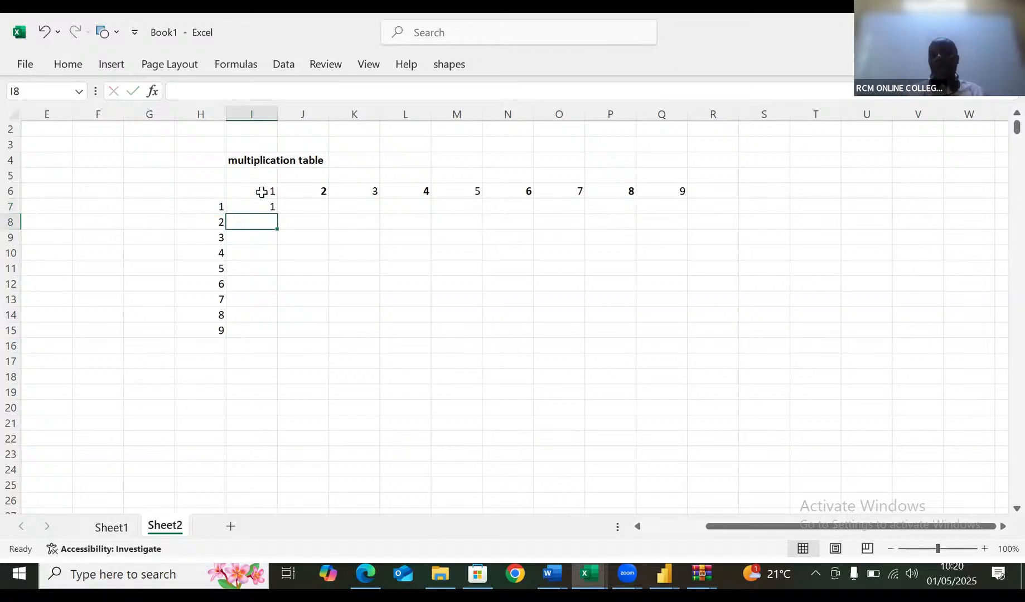
click(263, 206)
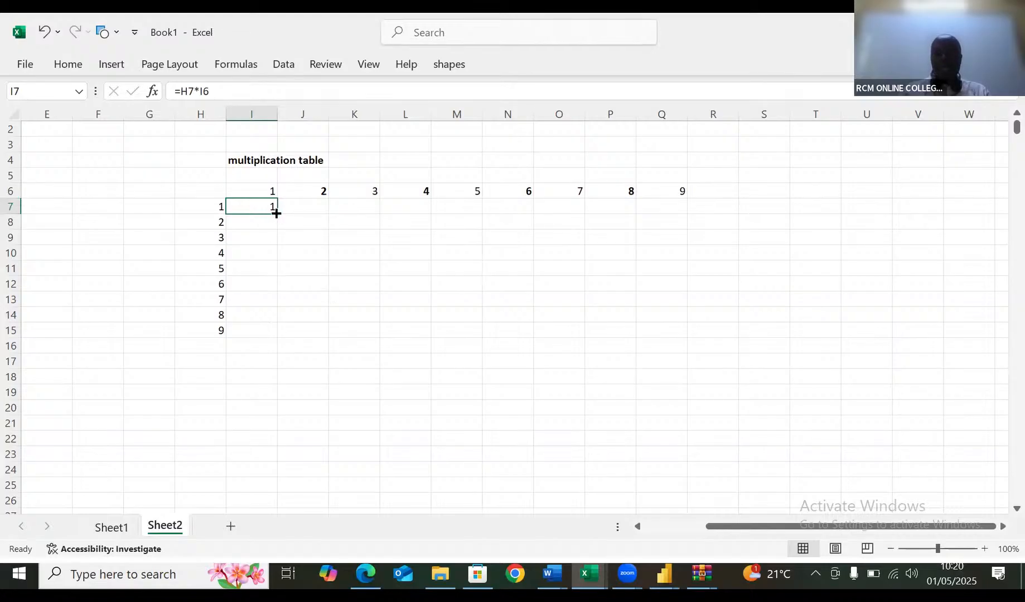
drag(276, 214, 279, 336)
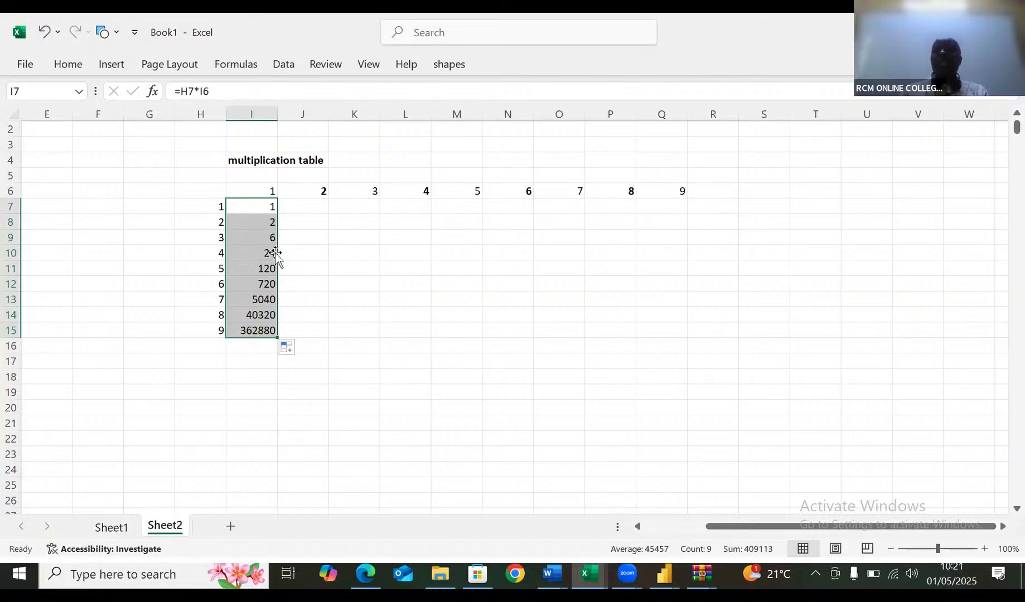
Step: Write the note "benchmark row and benchmark column=title rows and columns" in J18
click(302, 377)
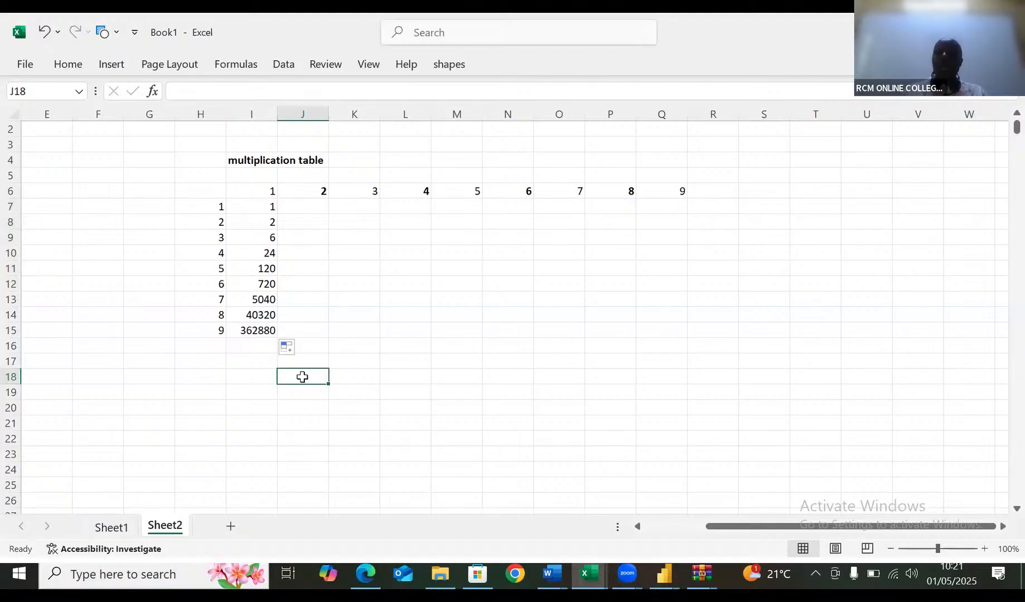
text(bench)
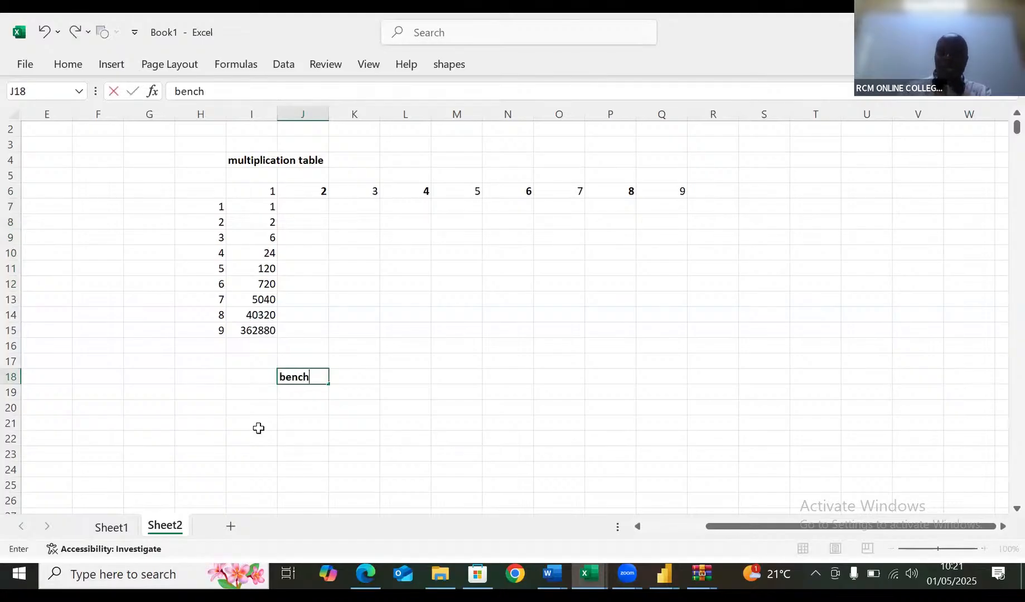
text(mark row and)
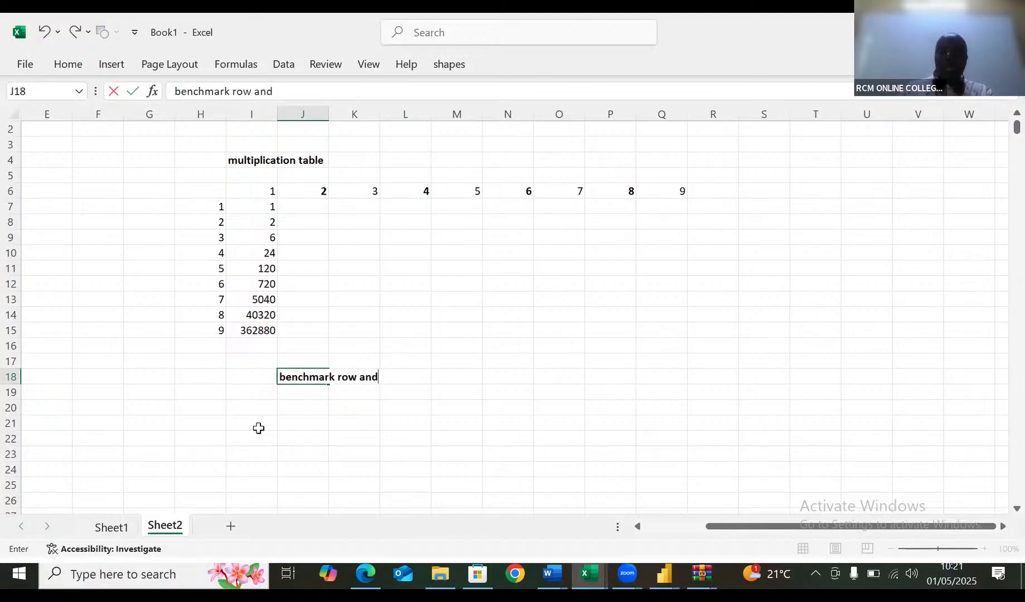
text( benchmar)
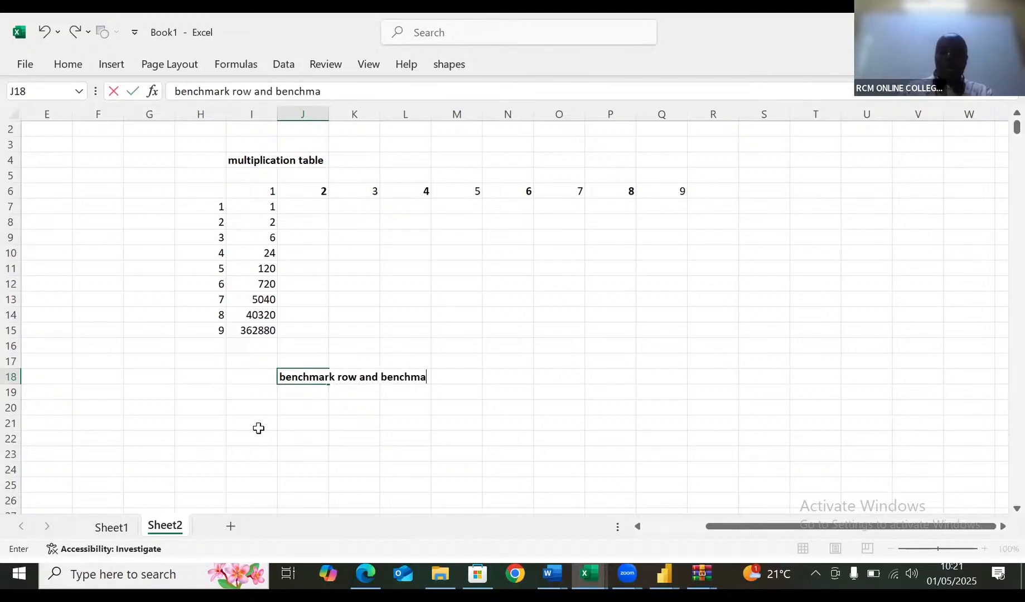
text(k column)
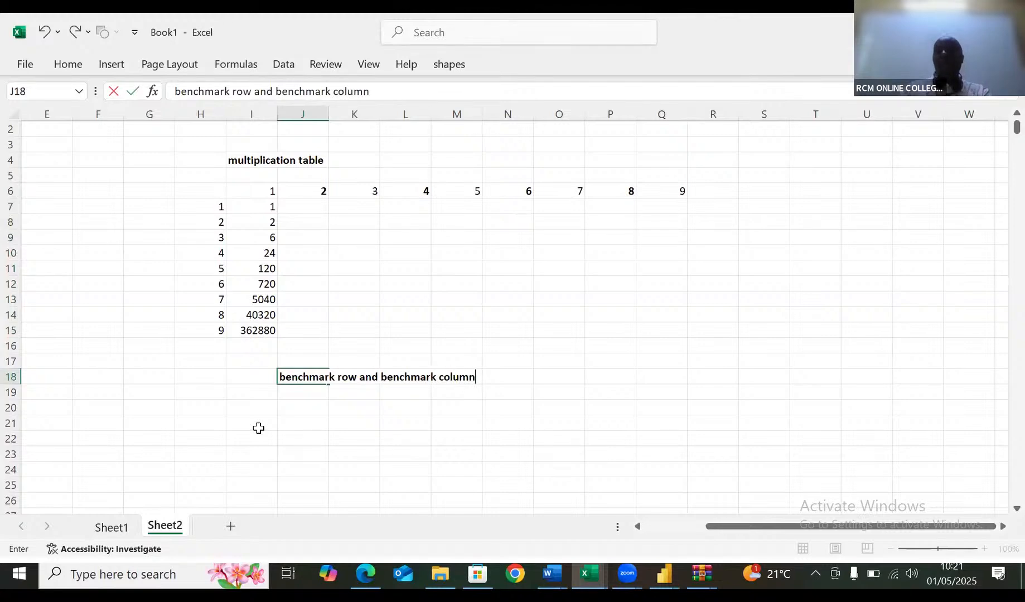
text(=t)
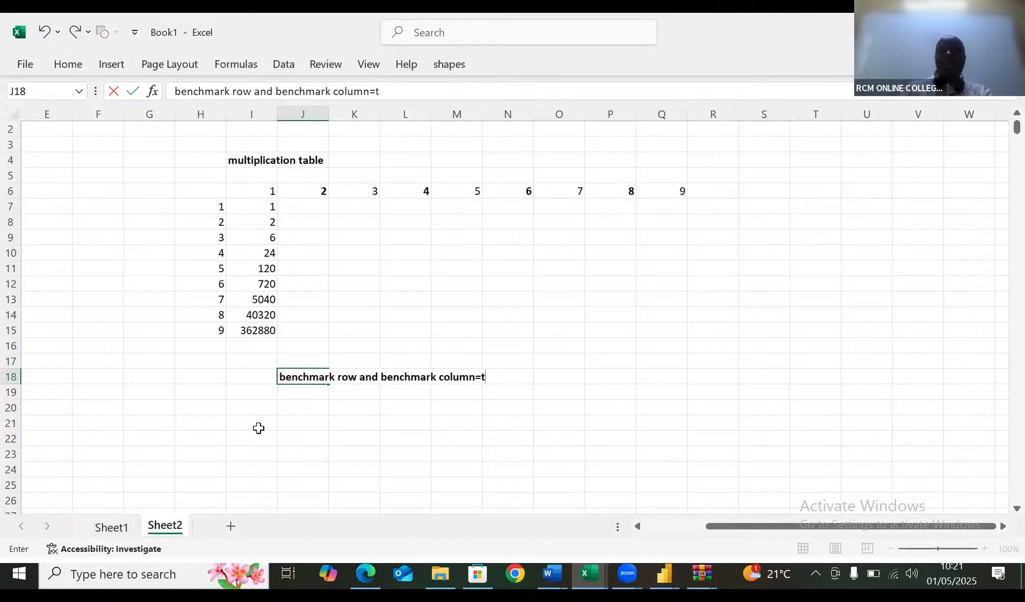
text(itle)
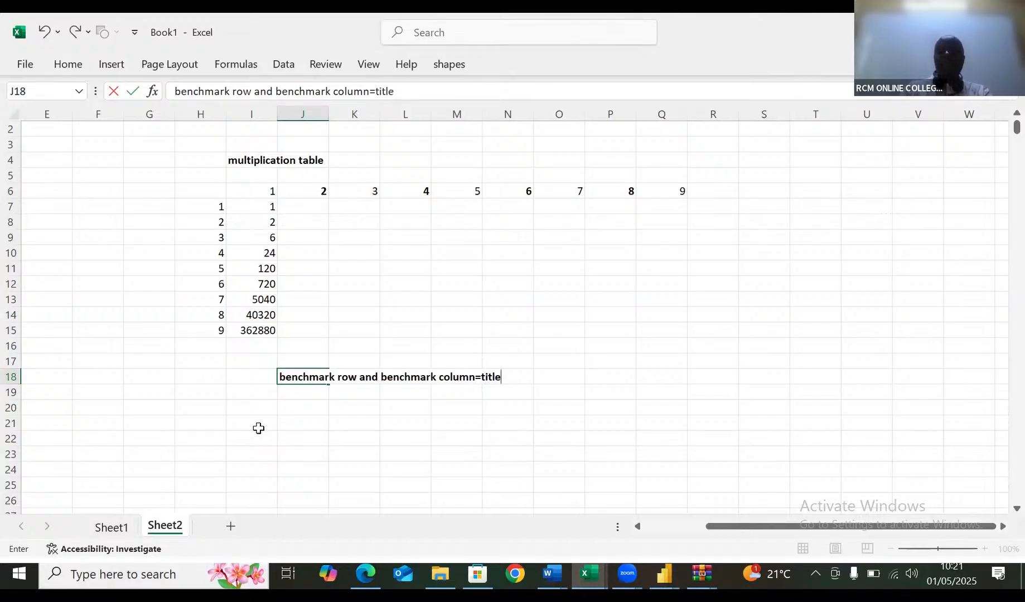
text( row)
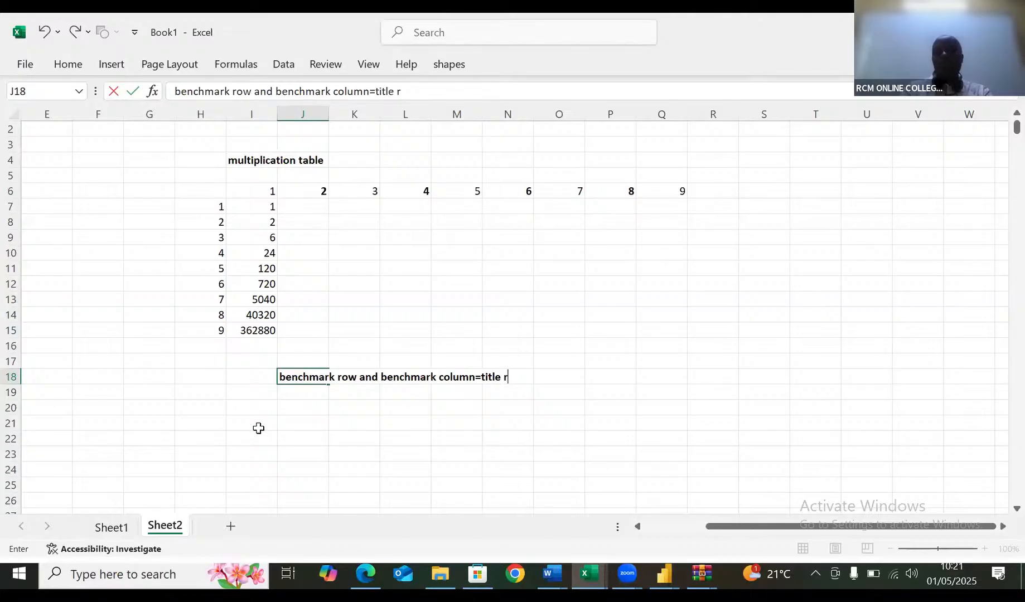
text(s and c)
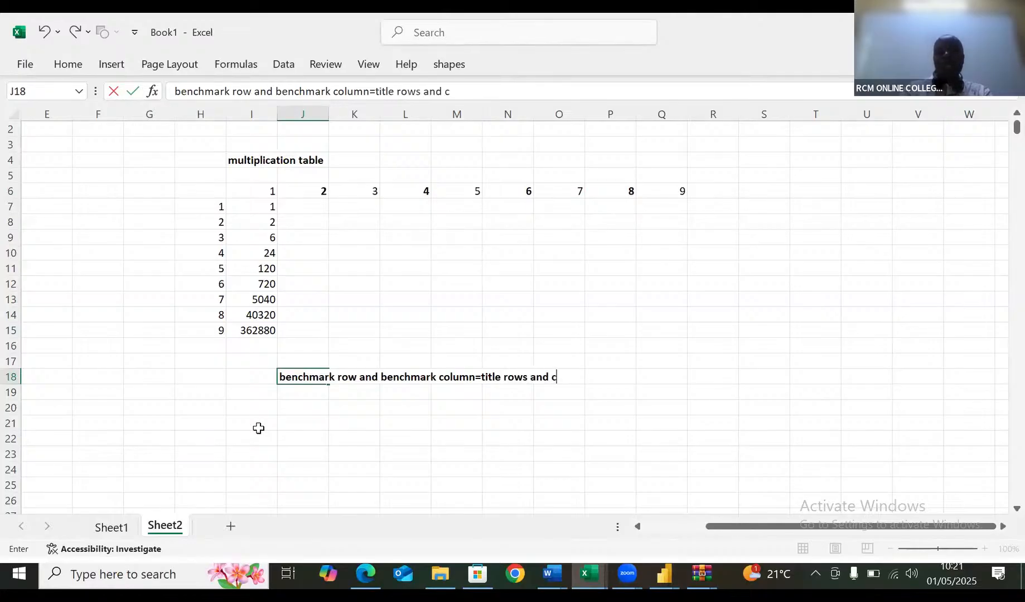
text(olumns)
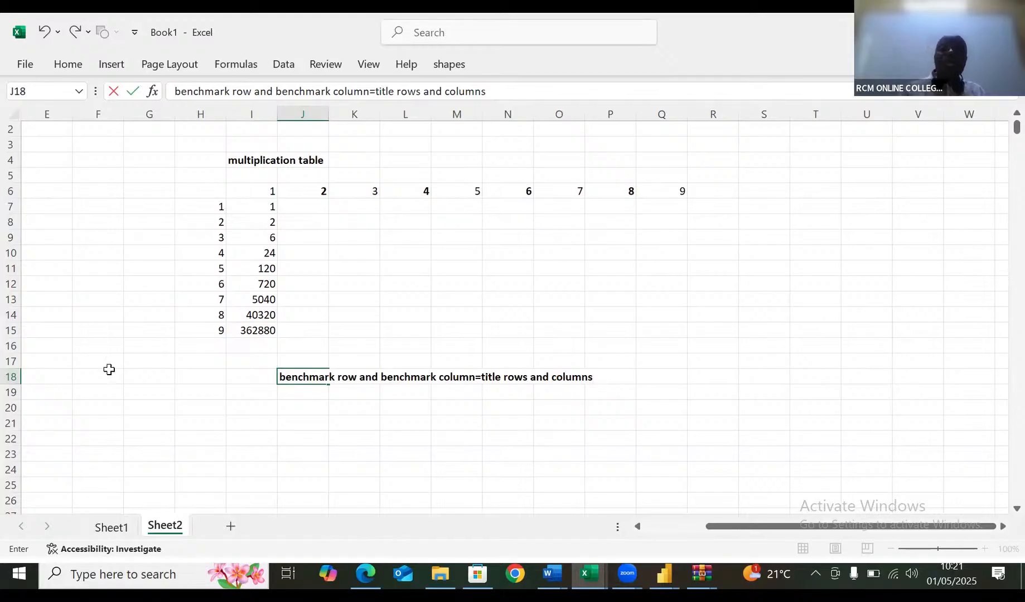
Step: Inspect the cell references of the formula in I15 and undo the J18 note, the column fill and the I7 formula
click(257, 331)
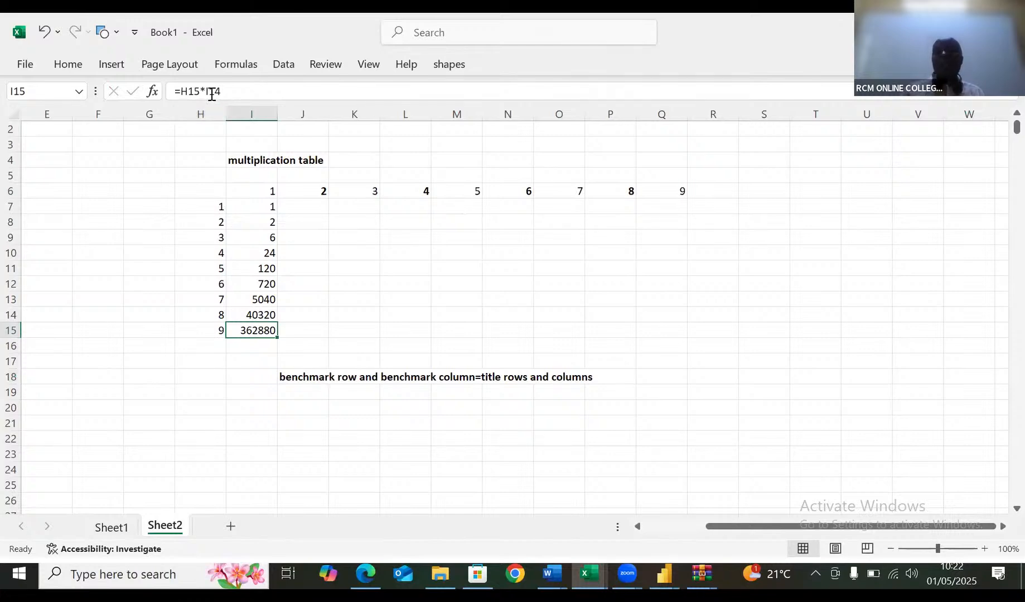
double_click(268, 330)
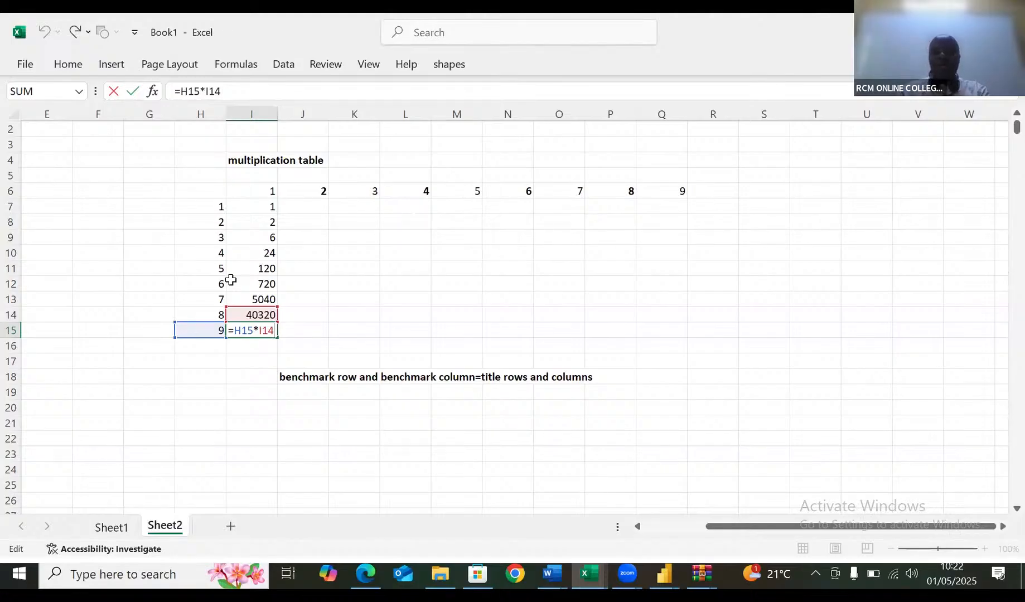
key(ctrl+Return)
key(ctrl+z)
key(ctrl+z)
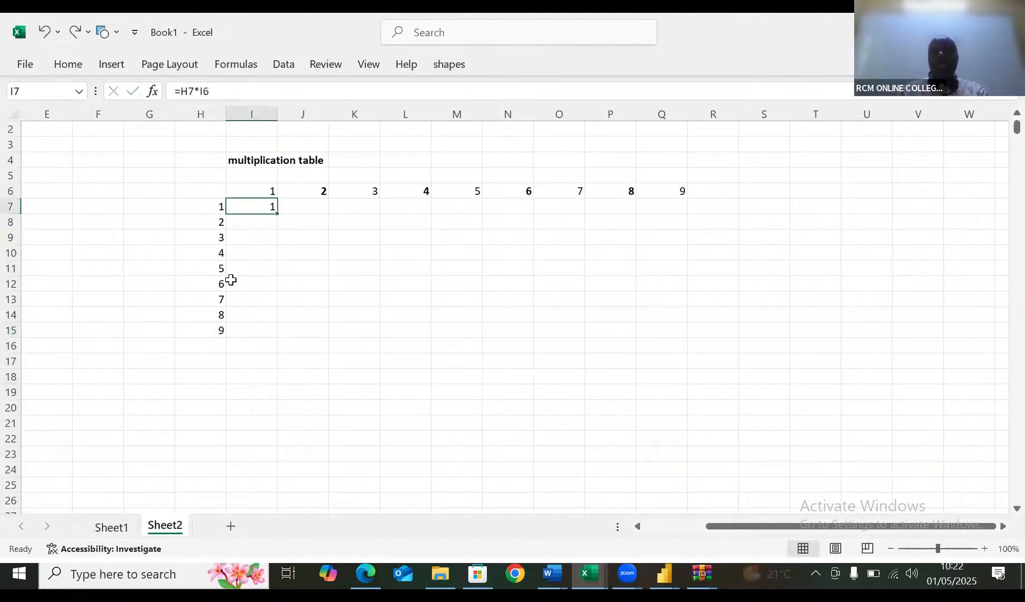
key(ctrl+z)
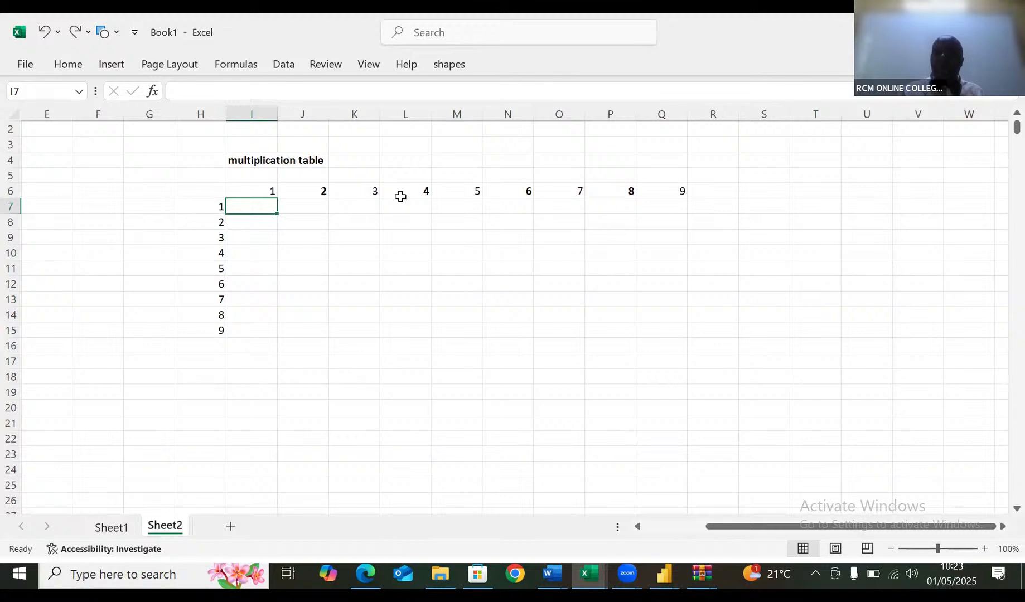
Step: Write the note "row 6 is title/benchmark and therefore it must be dollarised" in K19
click(251, 191)
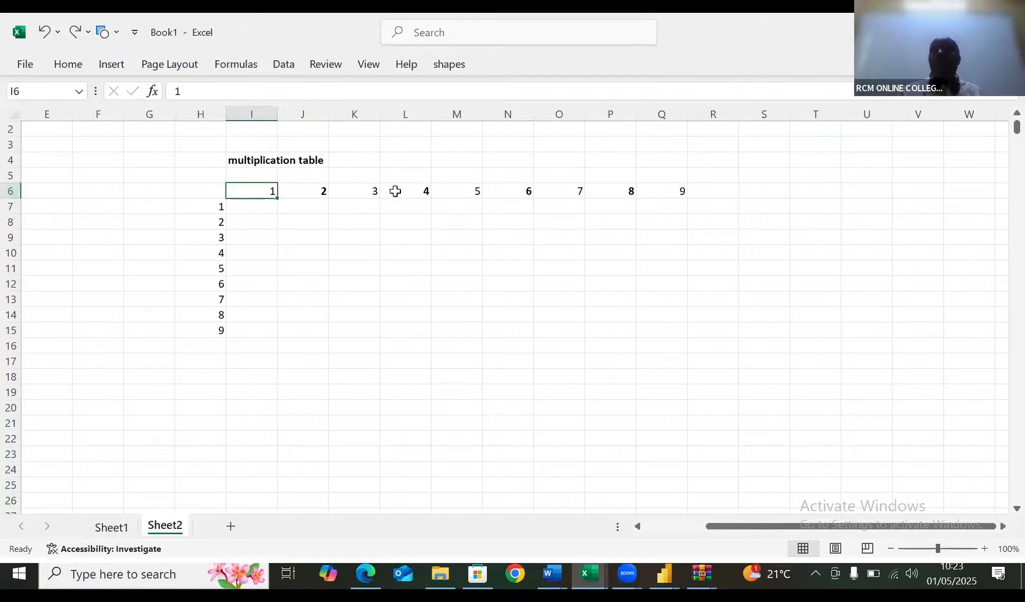
click(346, 393)
text(row)
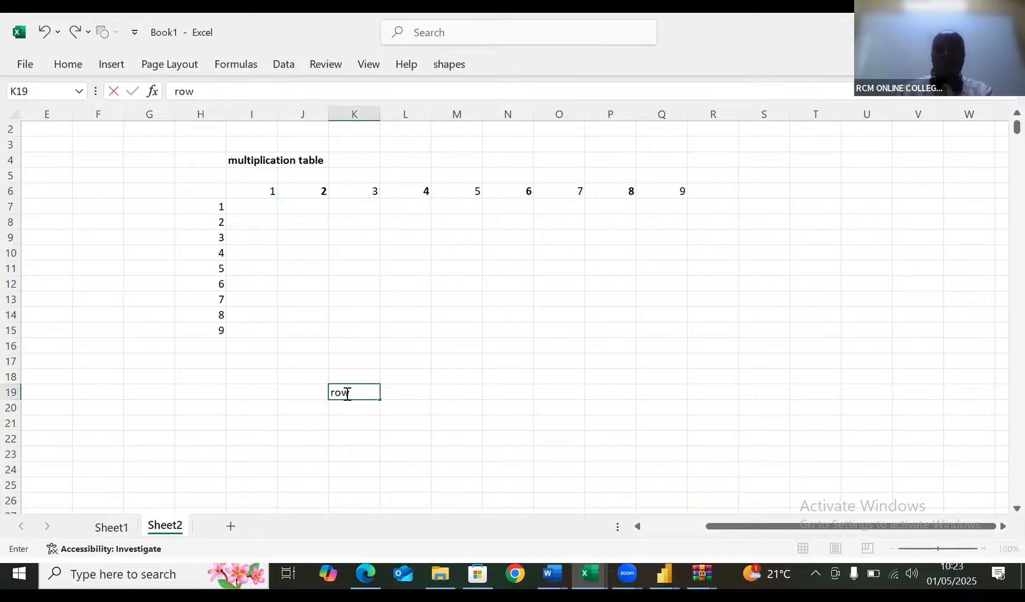
text( 6 is titl)
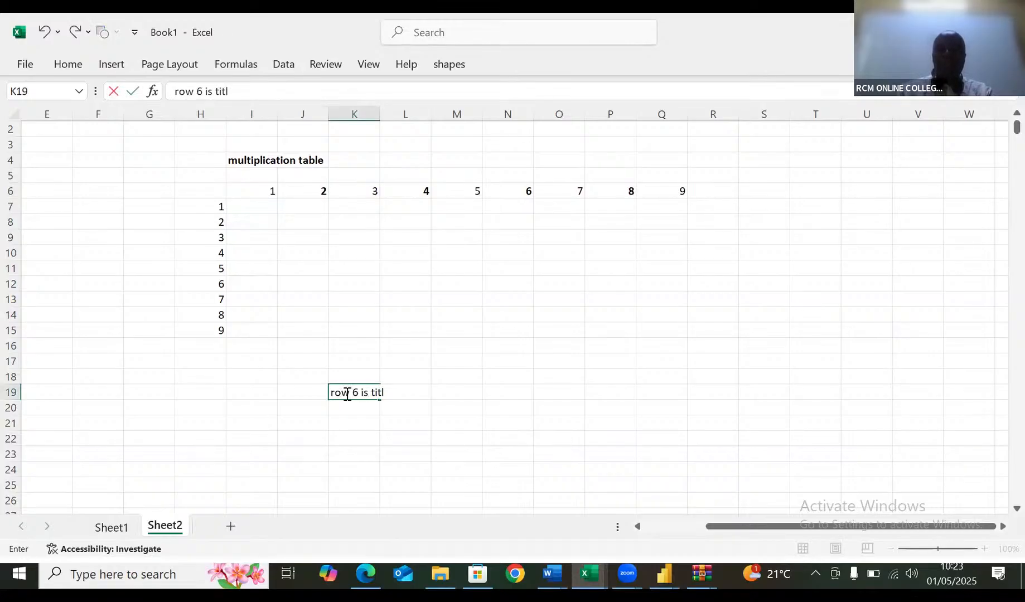
text(e/)
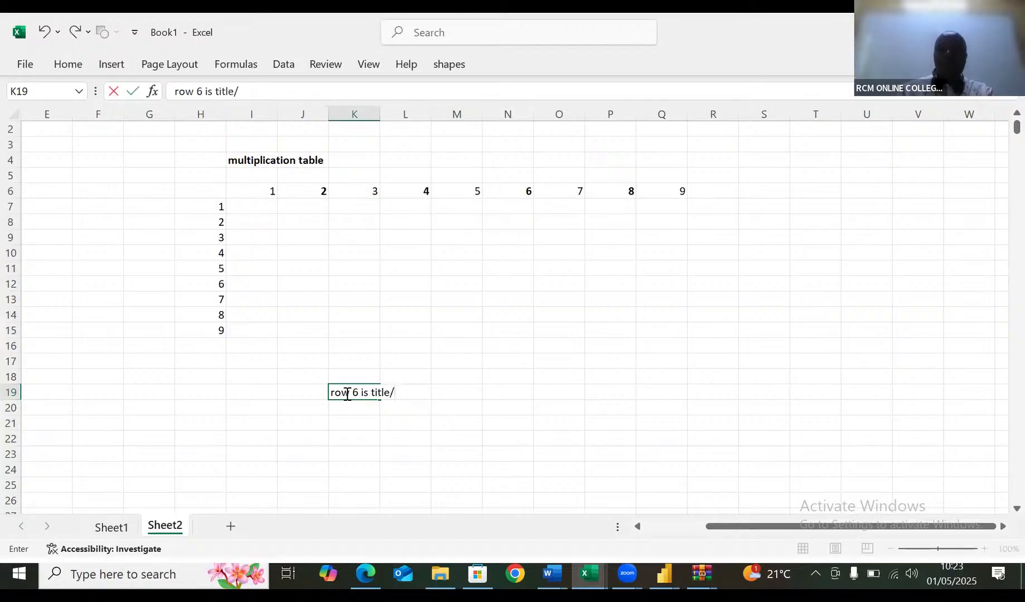
text(benchm)
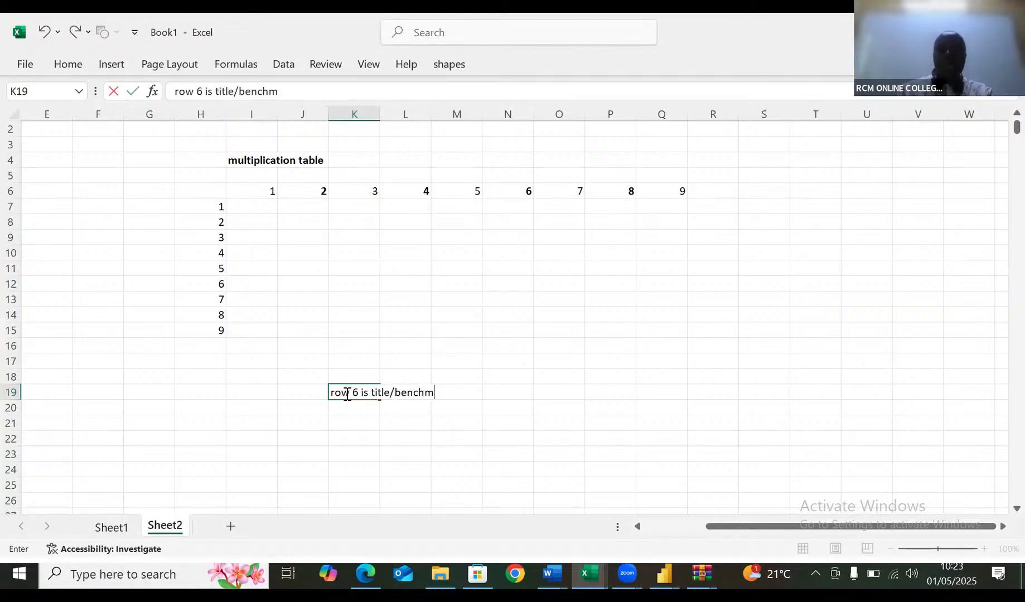
text(ark and)
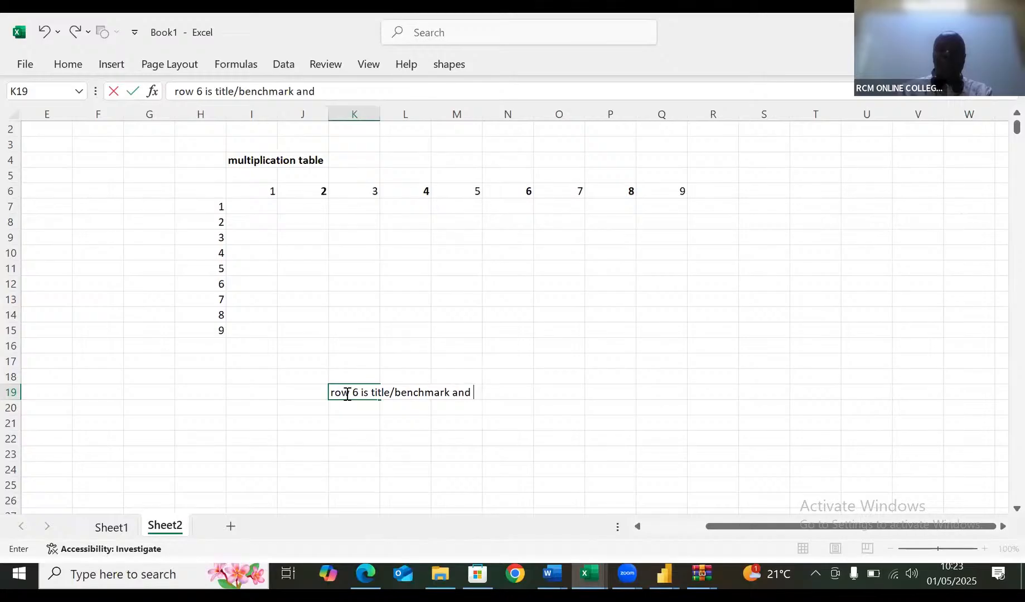
text( therefore it )
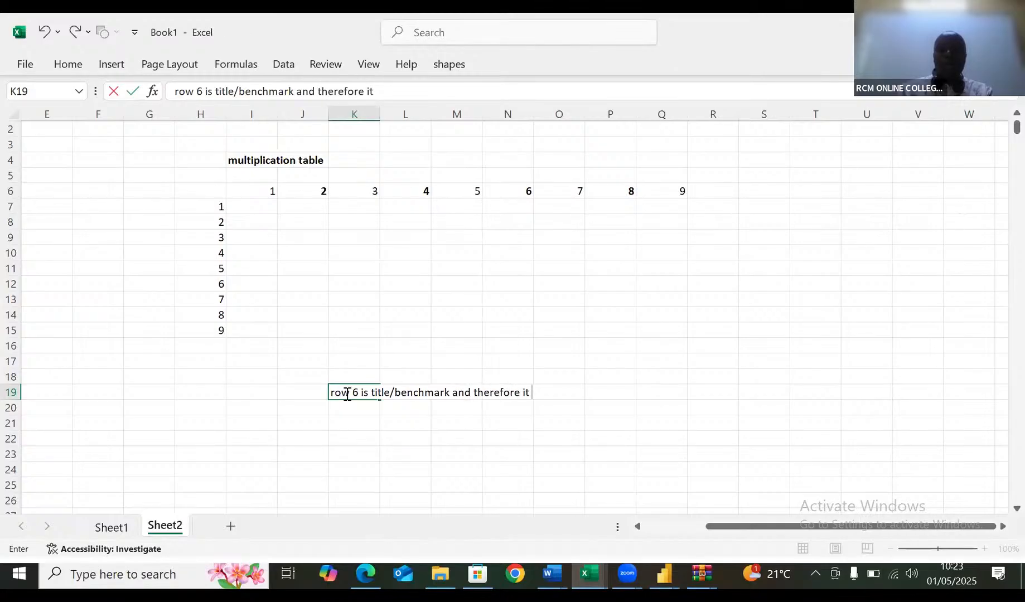
text(must be d)
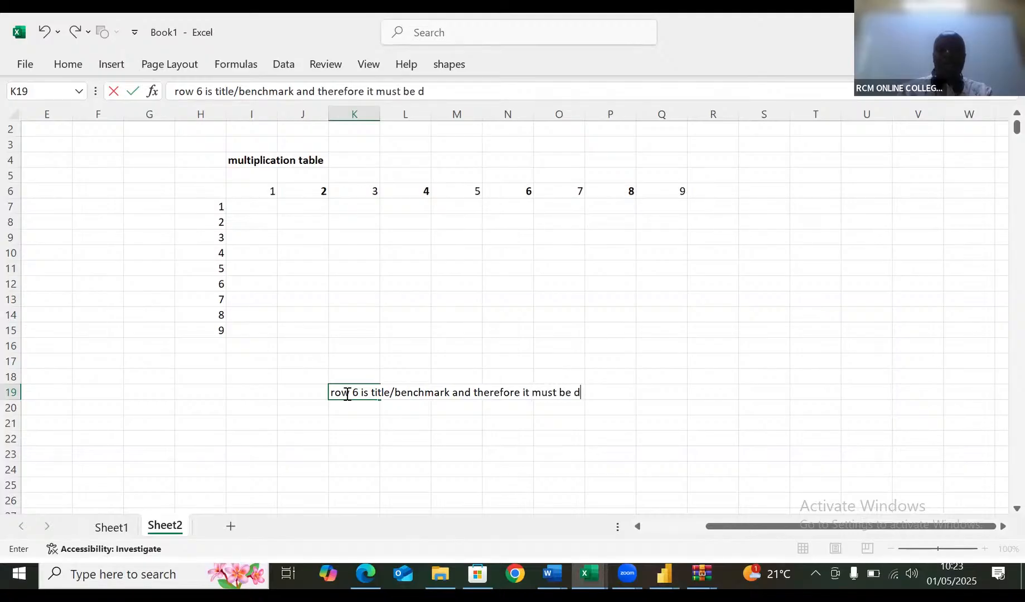
text(ollarise)
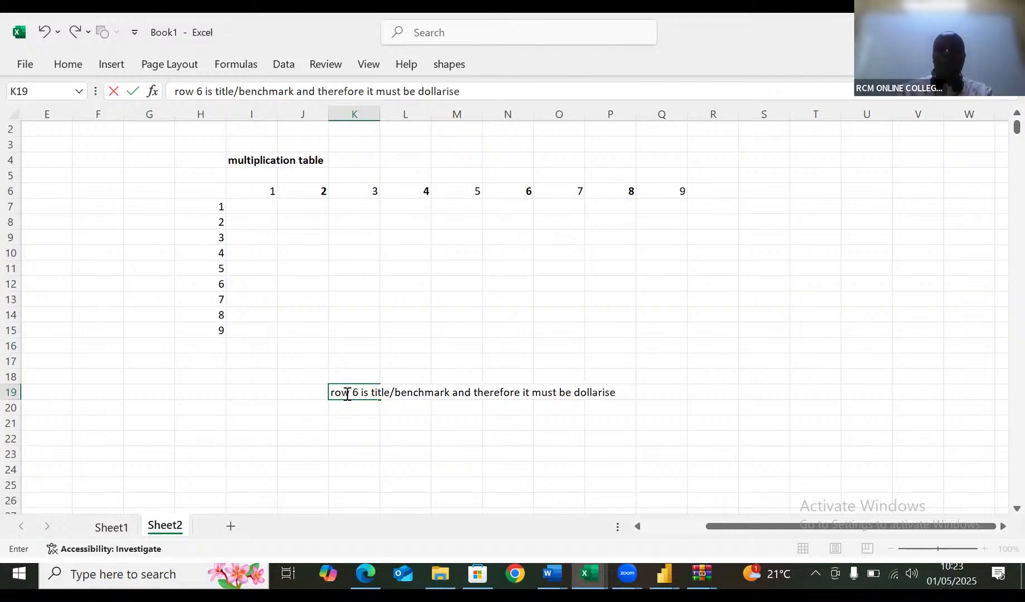
text(d)
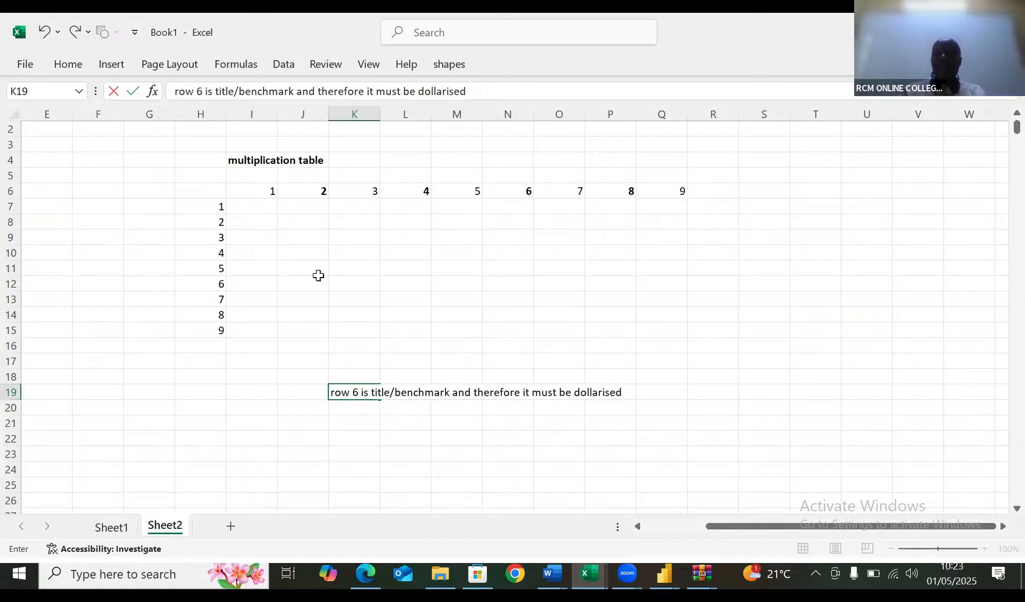
key(ctrl+Return)
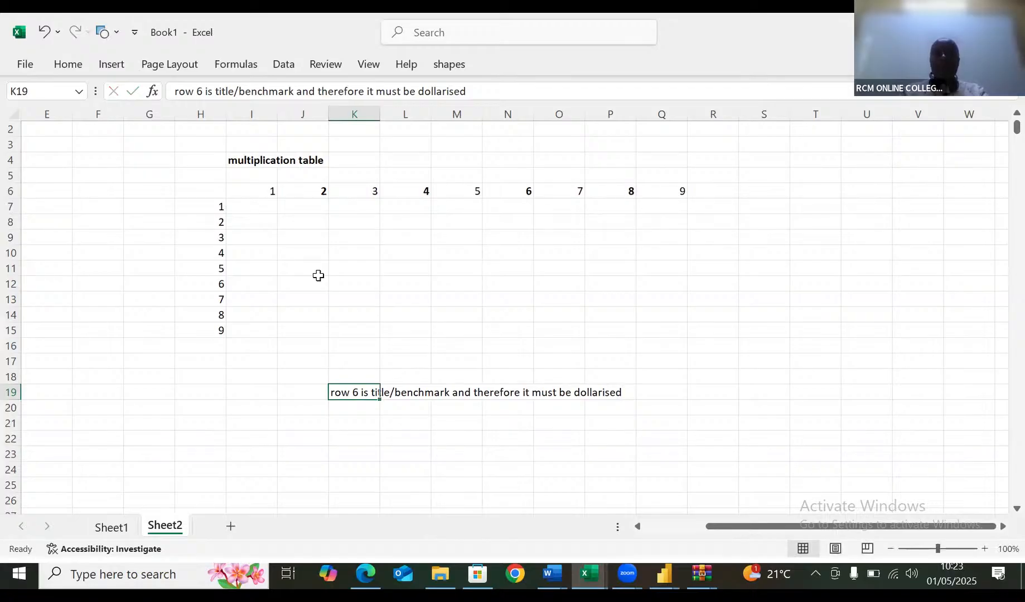
Step: Copy the K19 note to K21 and reword it as "column H is title/benchmark and therefore it must be dollarised"
key(ctrl+c)
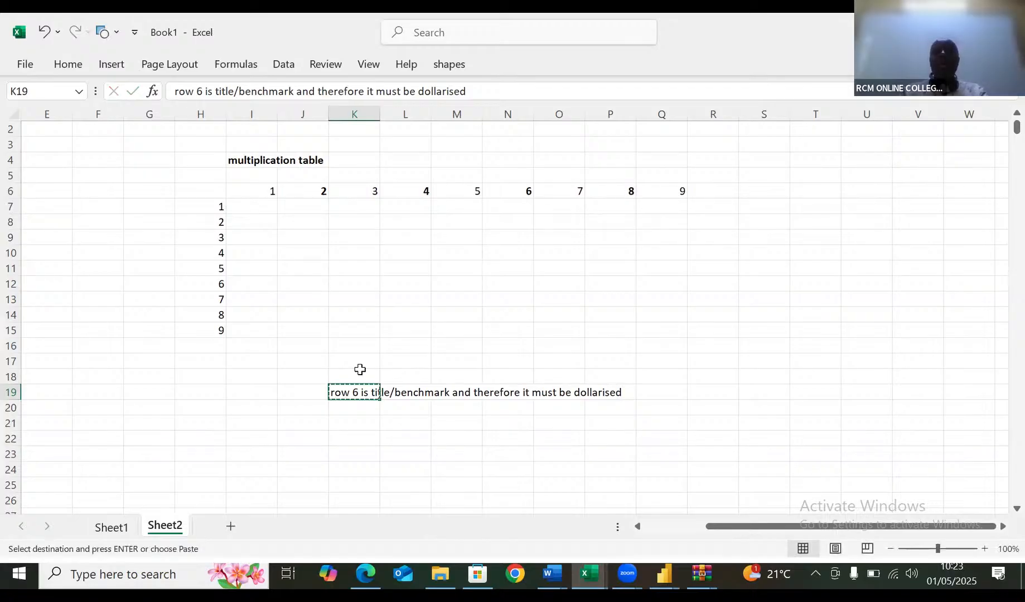
click(355, 421)
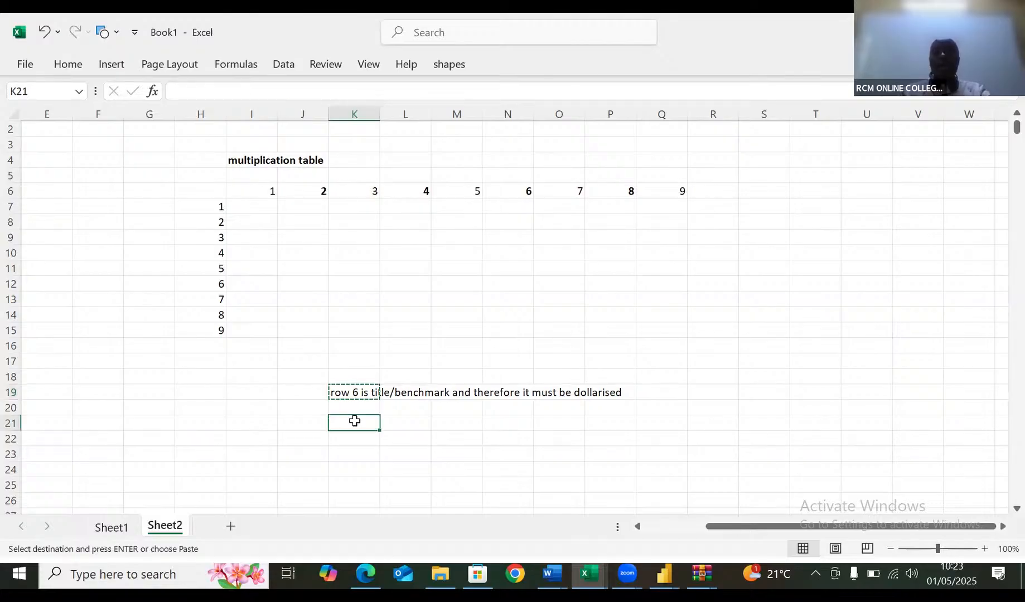
key(ctrl+v)
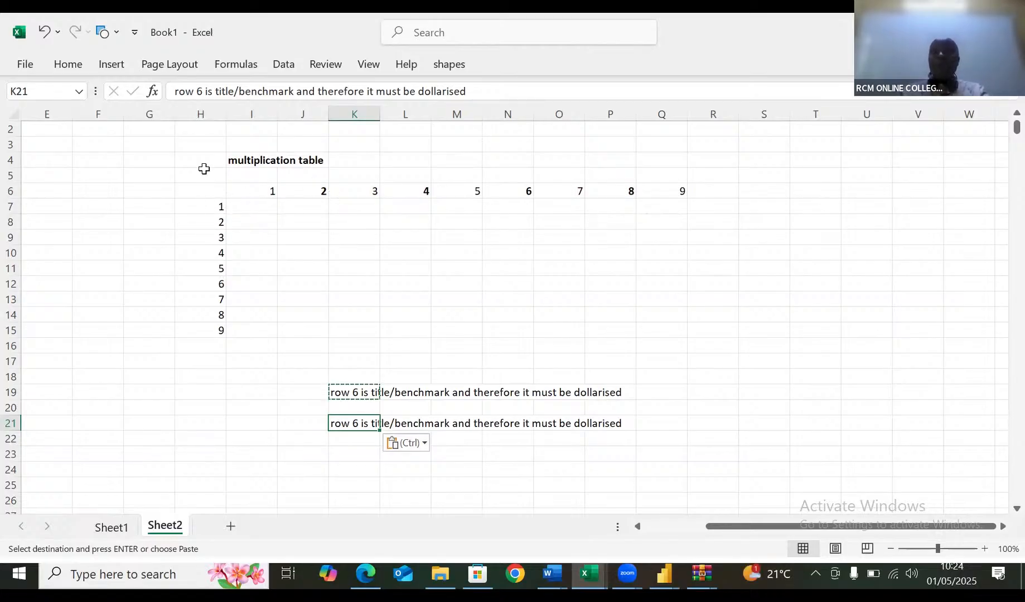
double_click(358, 423)
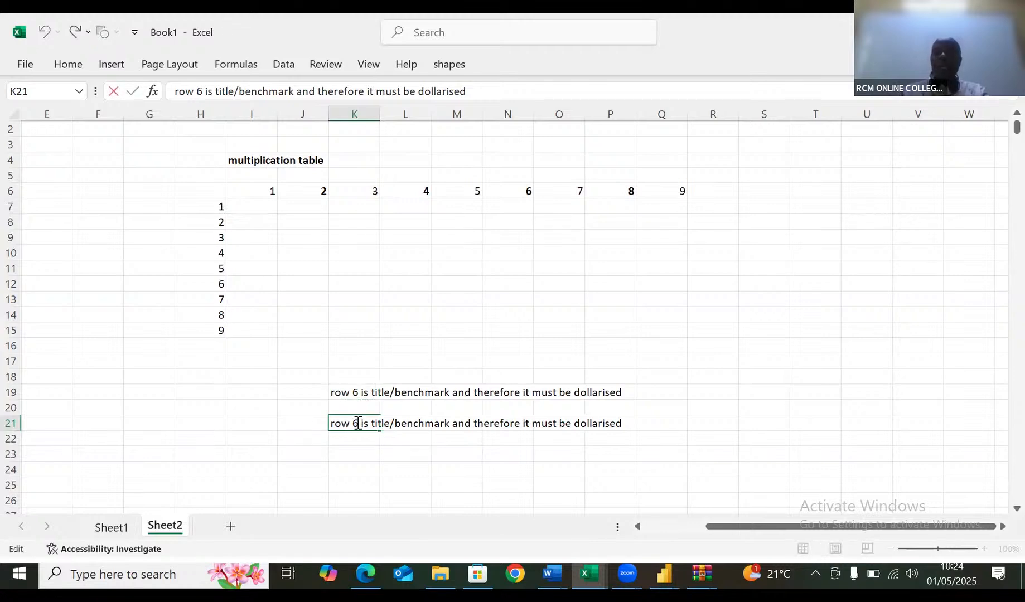
key(BackSpace)
key(BackSpace)
key(BackSpace)
key(BackSpace)
key(BackSpace)
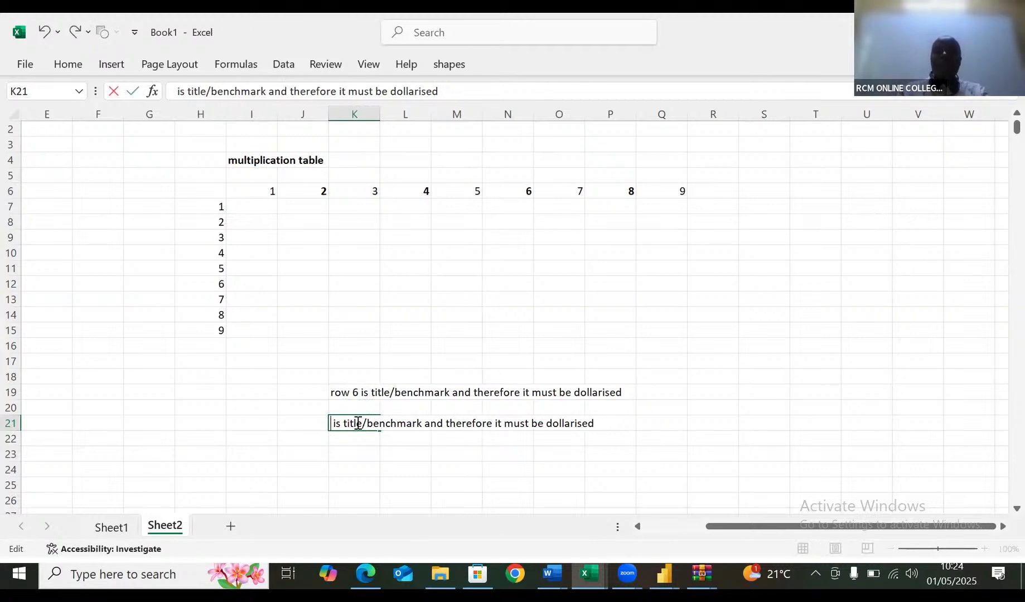
text(column  )
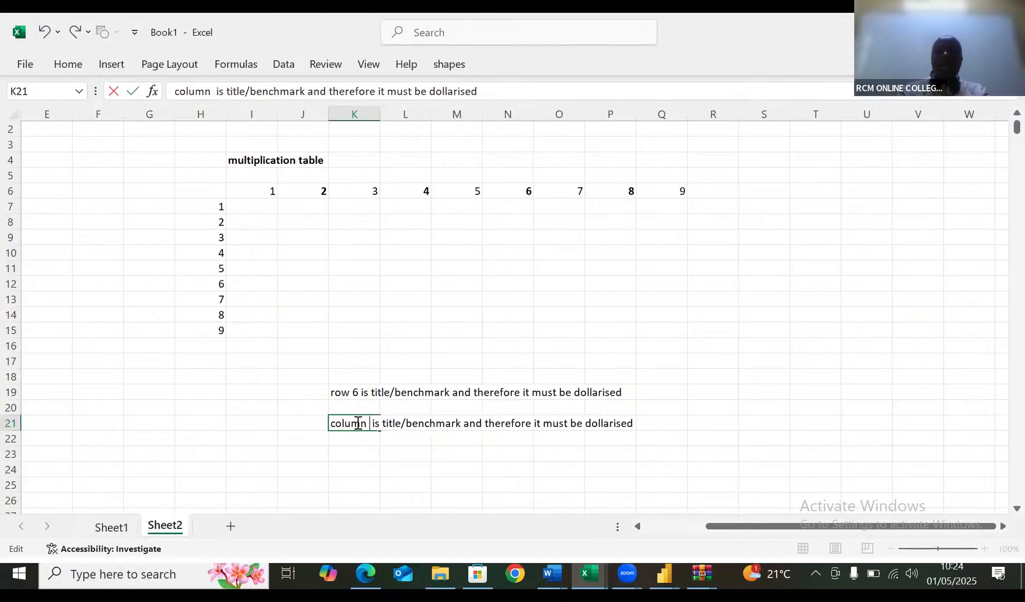
text(H)
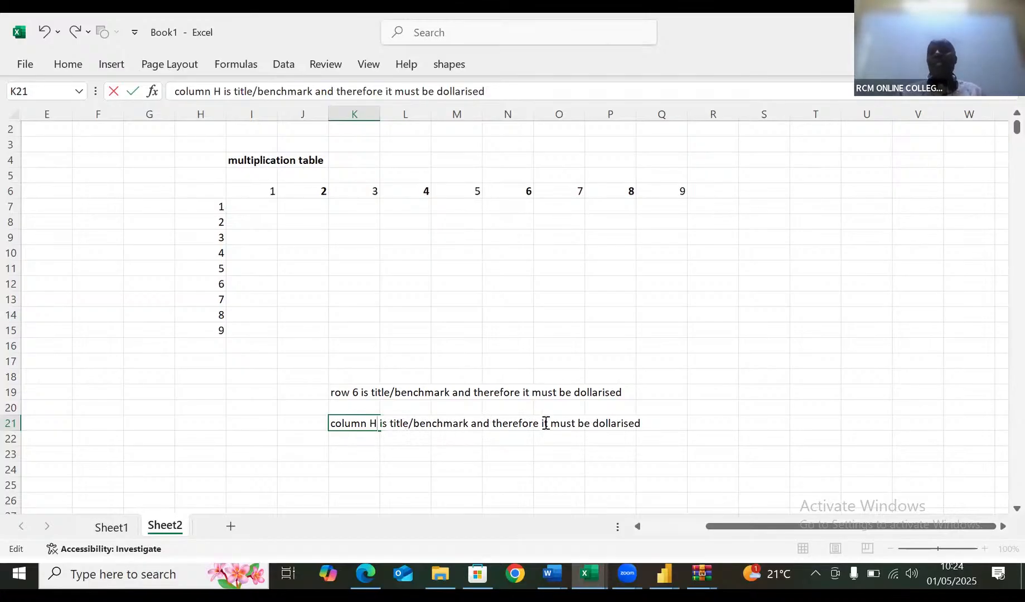
Step: Write the note "dollar sign=on top of number 4= press shift and then number 4" in N23 and a sample $ in P25
click(507, 452)
text(d)
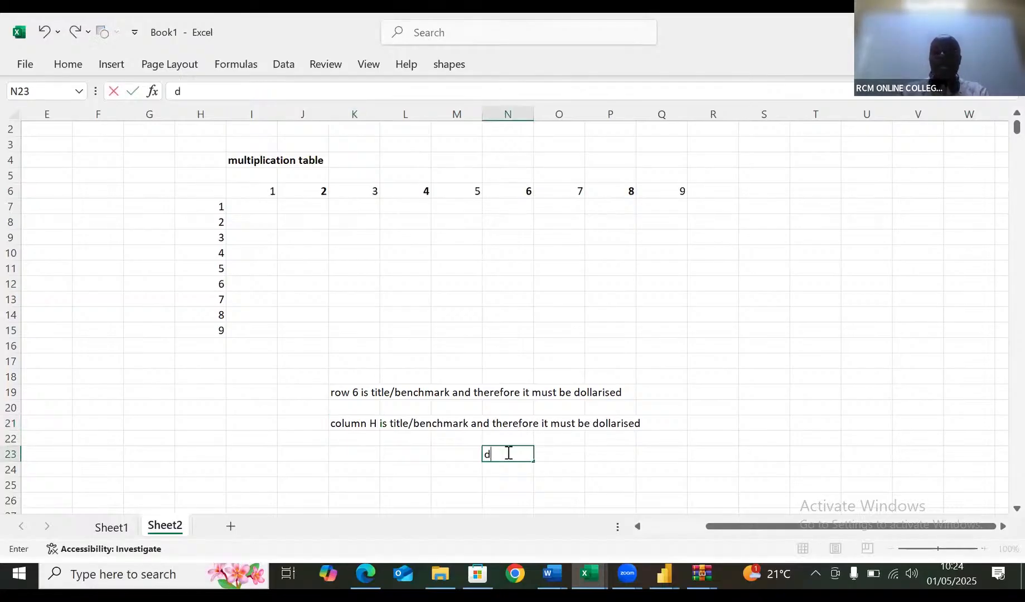
text(ollar sign)
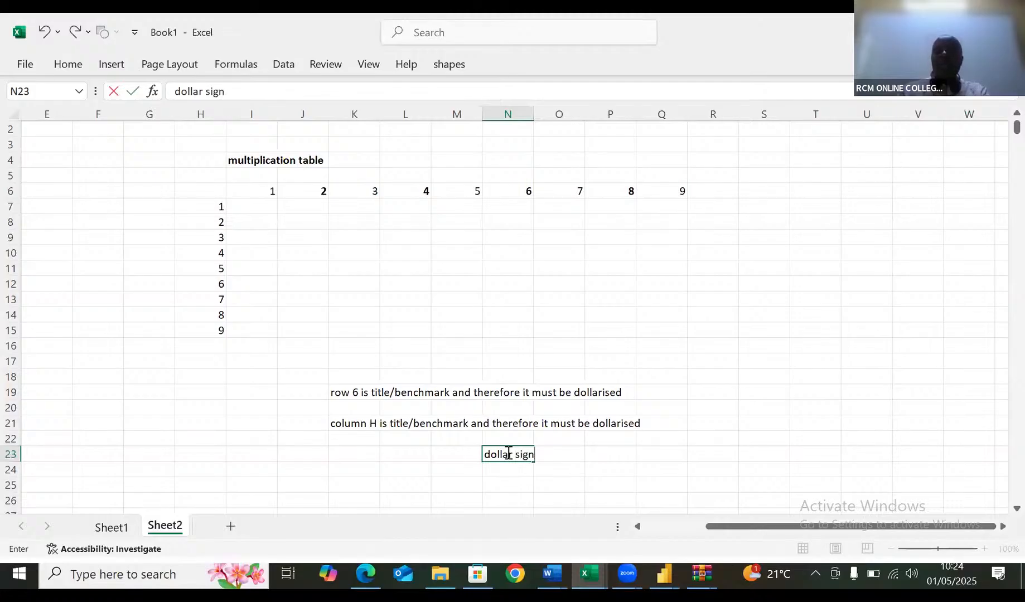
text(=on top of )
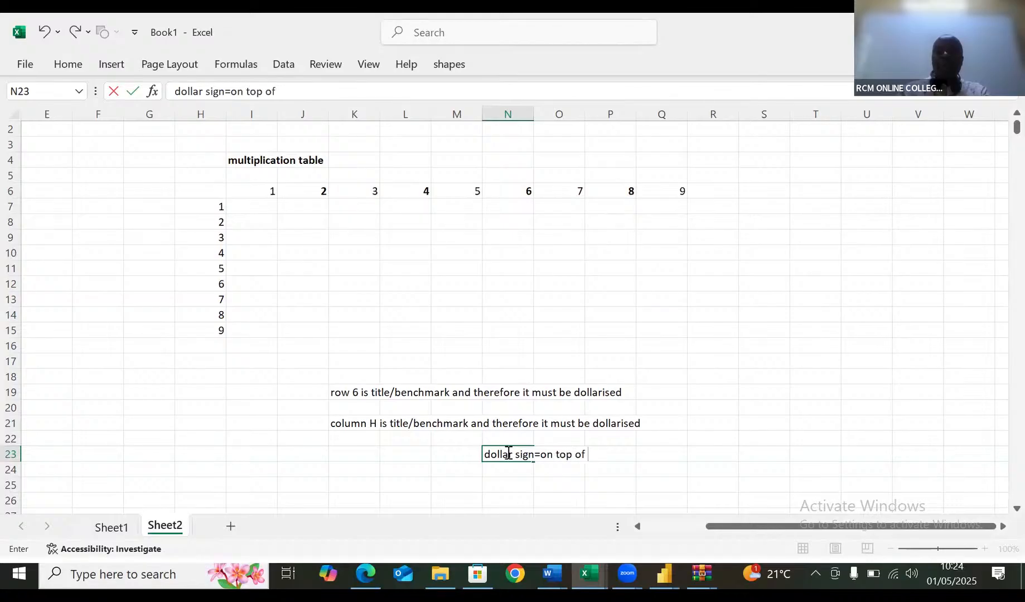
text(number 4)
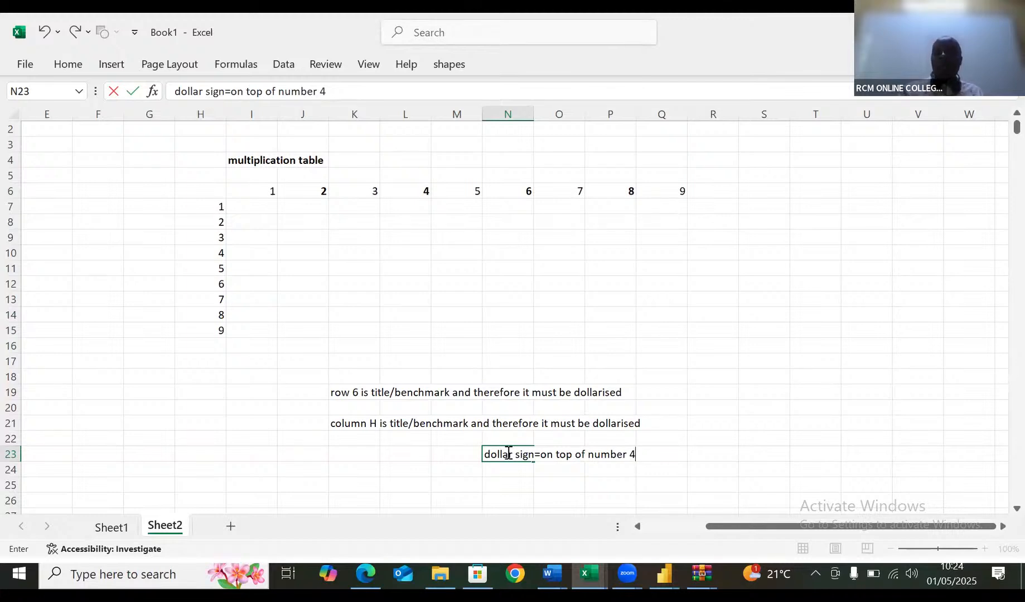
text(= pre)
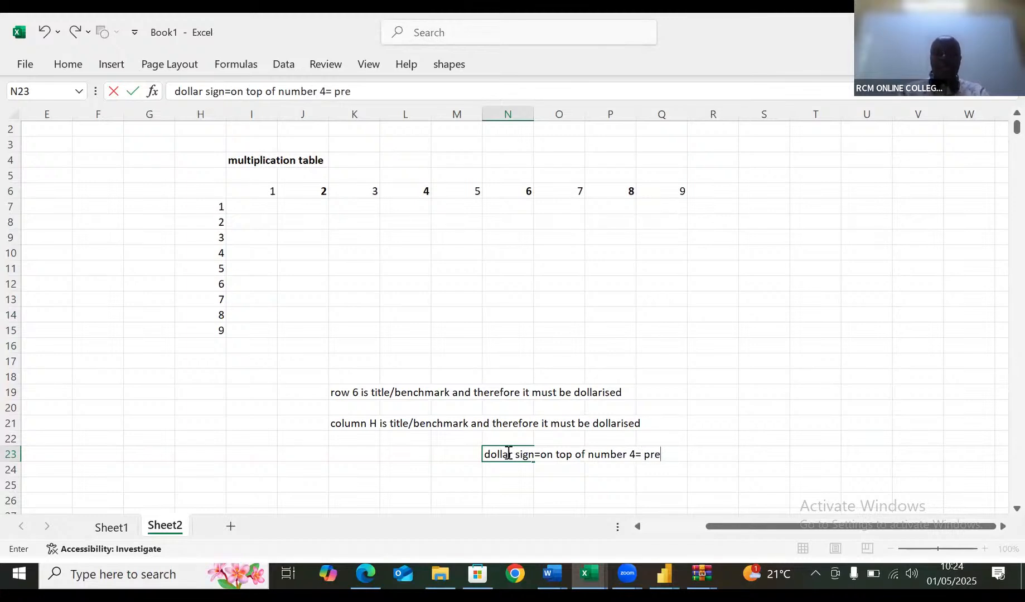
text(ss shi )
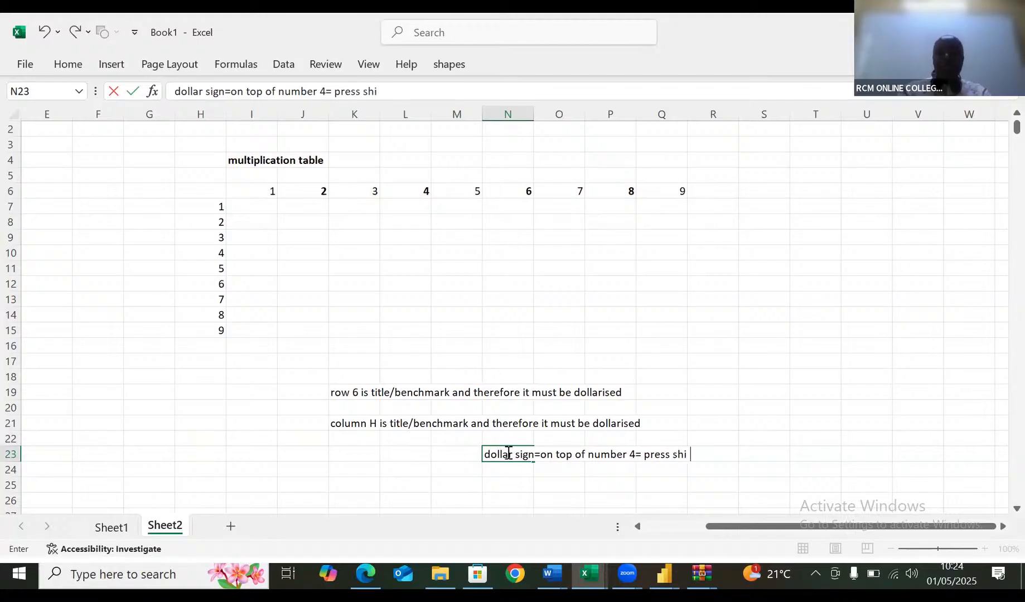
text(t n)
key(BackSpace)
text(and)
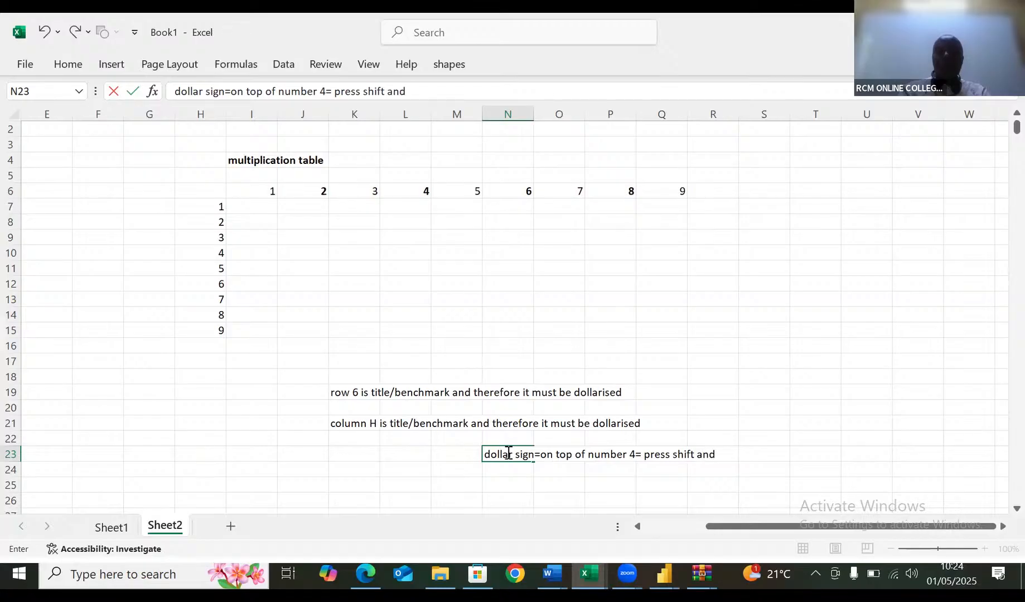
text( then)
text( number)
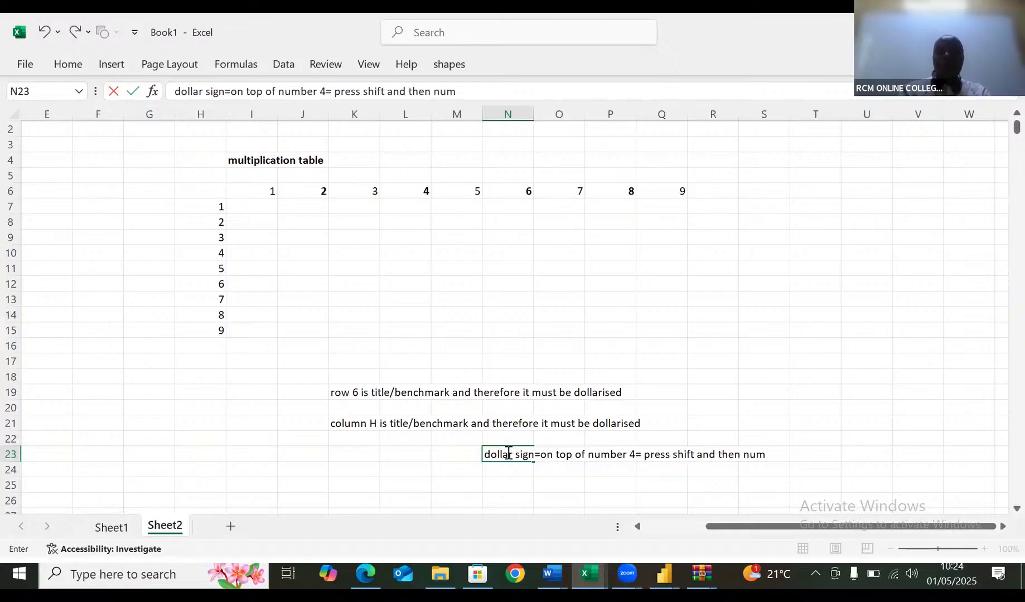
text( 4)
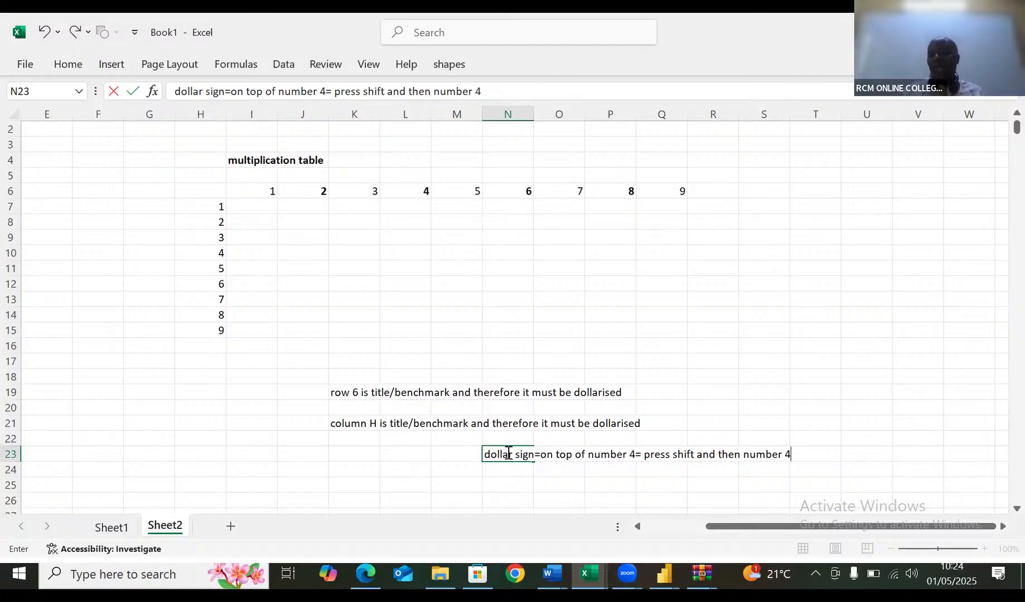
click(598, 489)
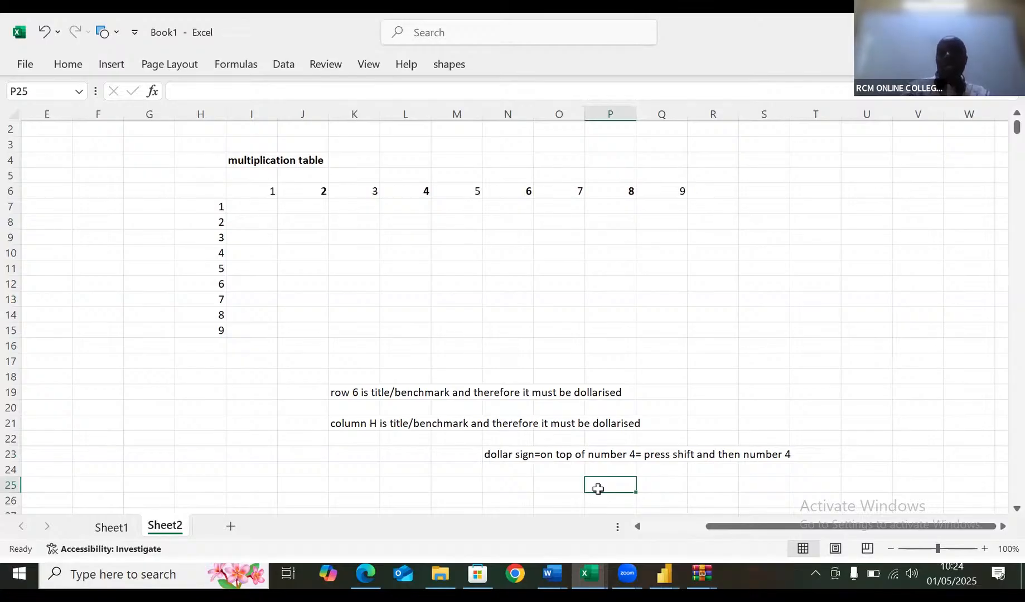
text($)
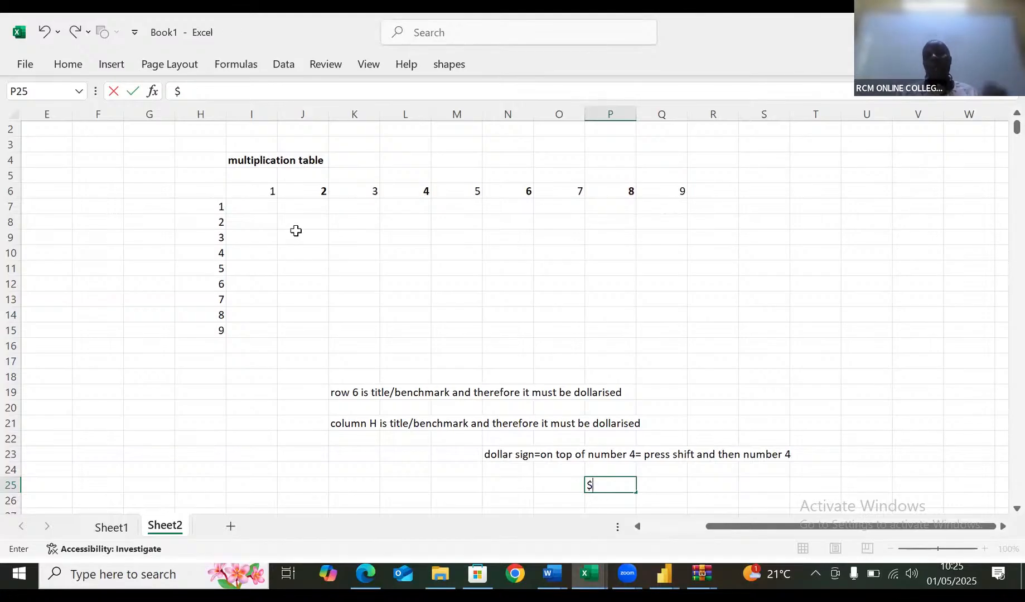
Step: Enter the formula =$H7*I$6 in I7 and fill it down to row 15 and across to column Q
click(249, 206)
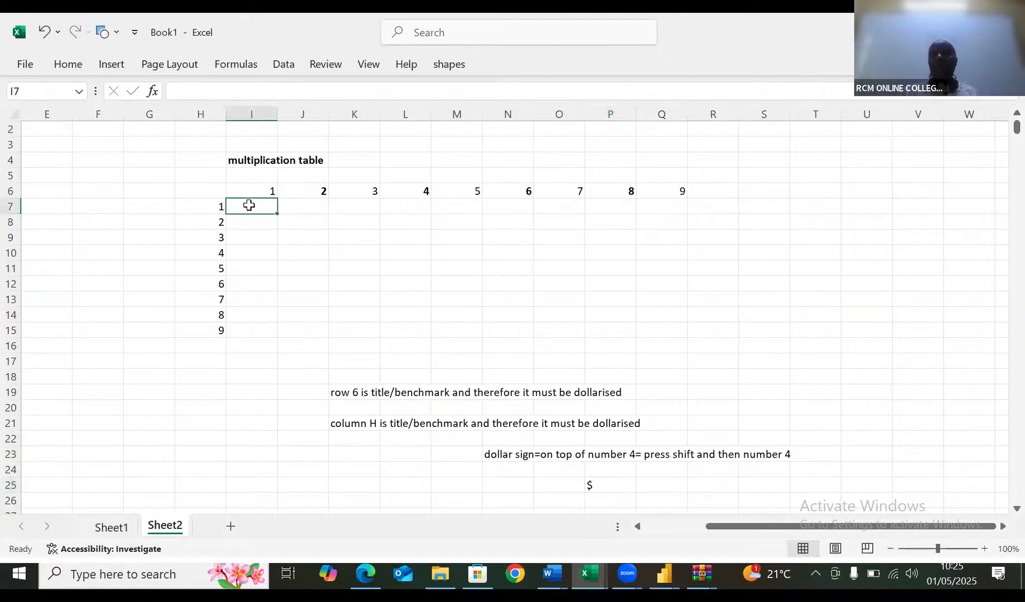
text(=)
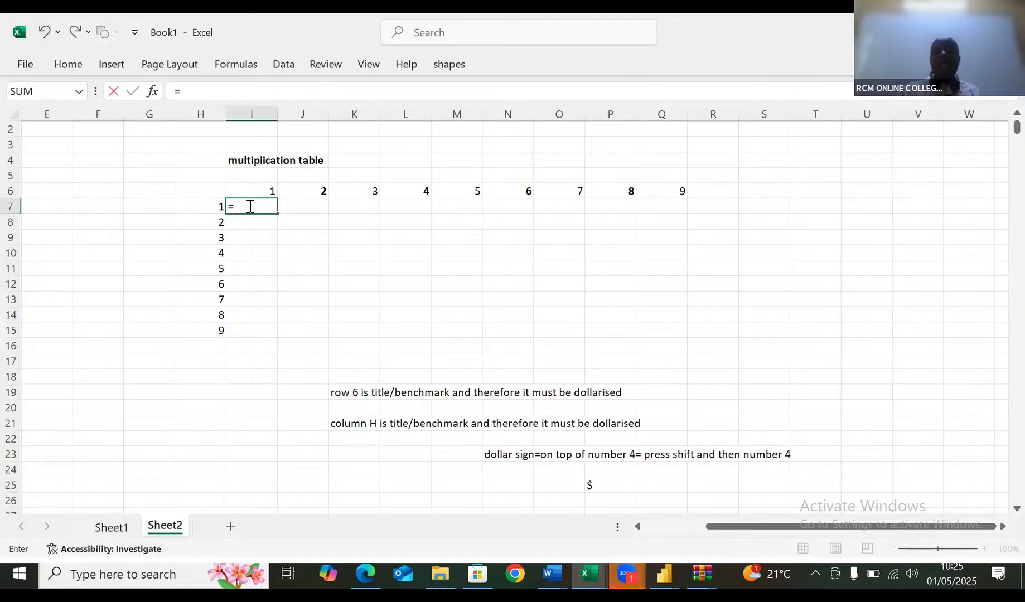
click(212, 208)
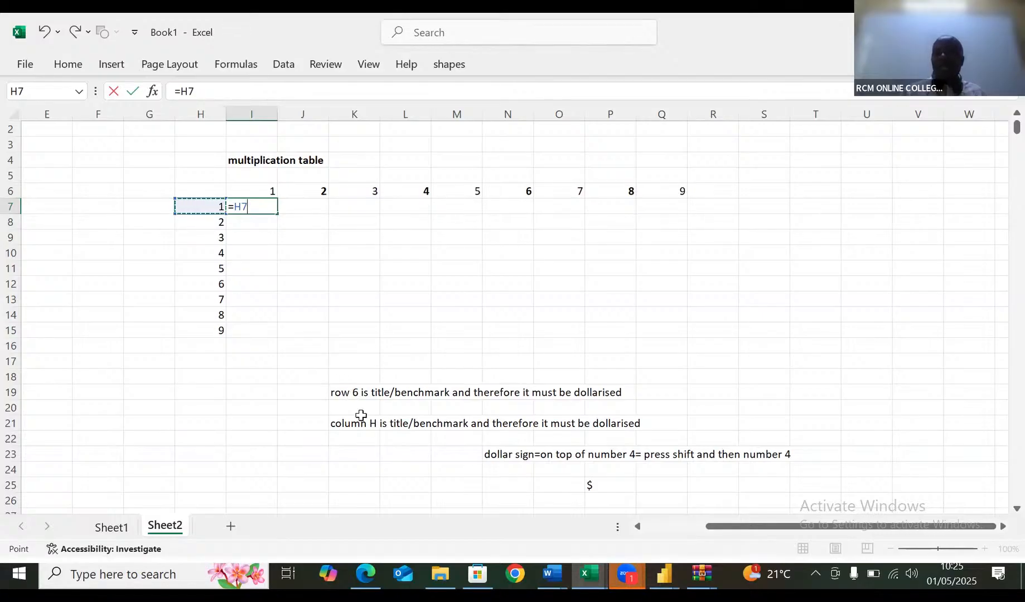
click(235, 211)
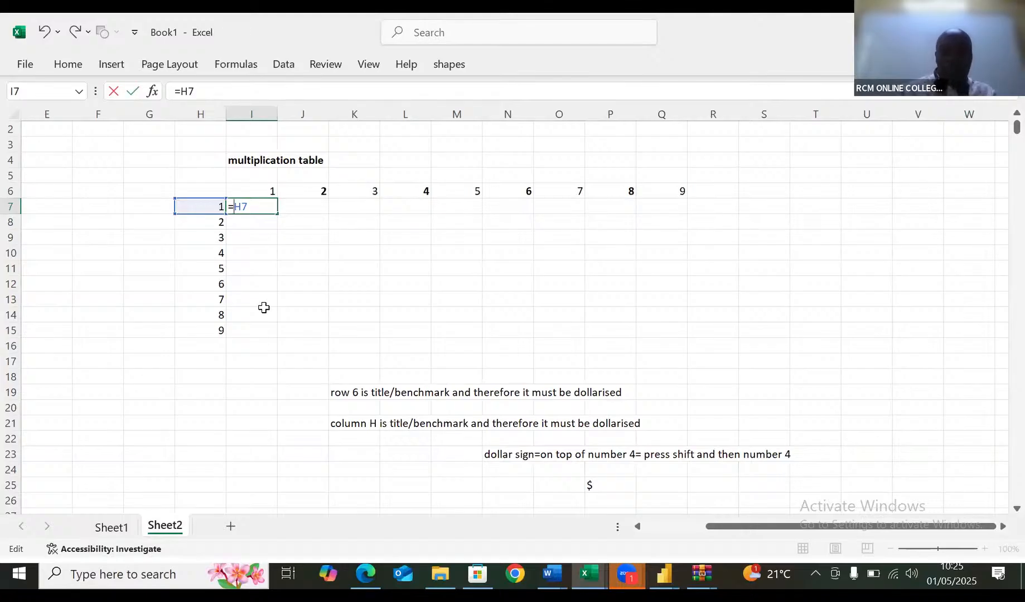
text($H7)
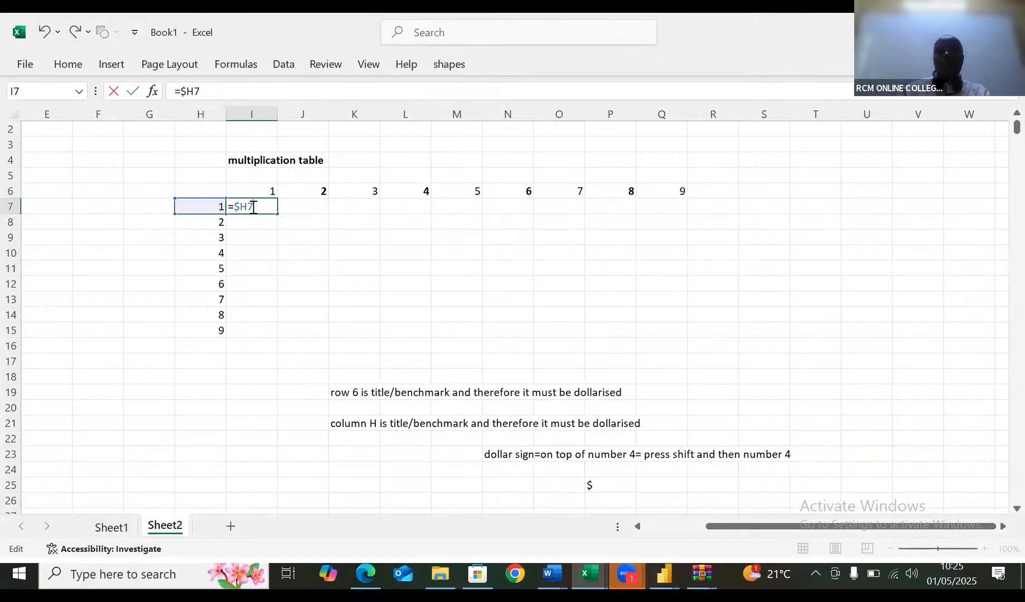
text(*)
click(268, 192)
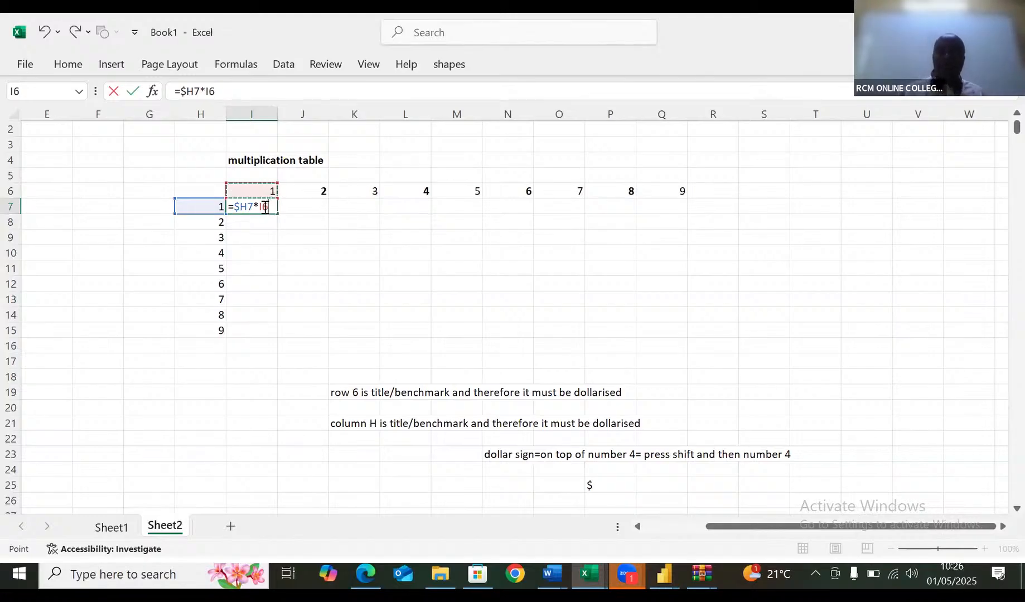
click(266, 209)
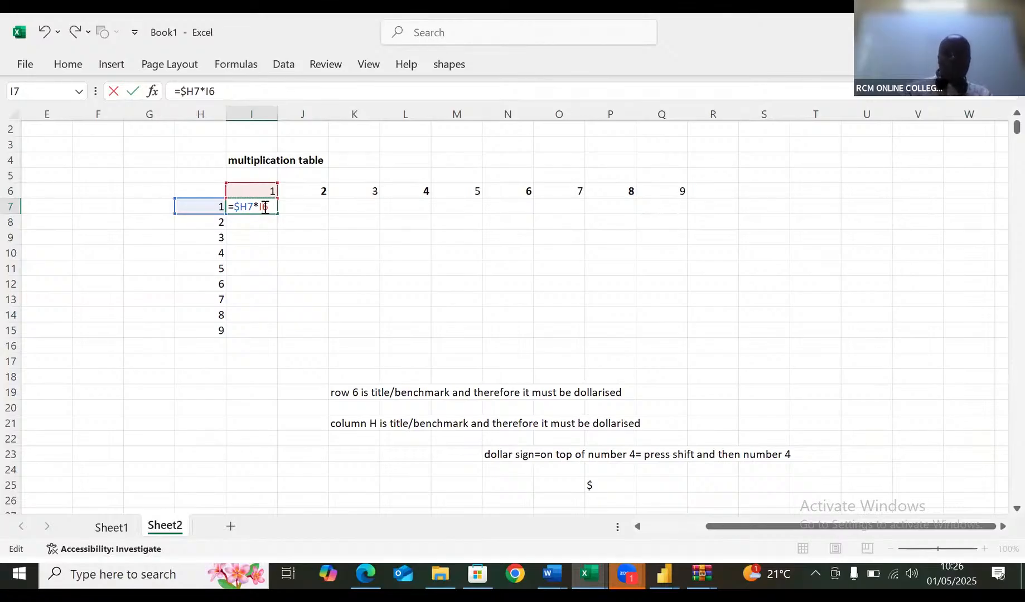
text($)
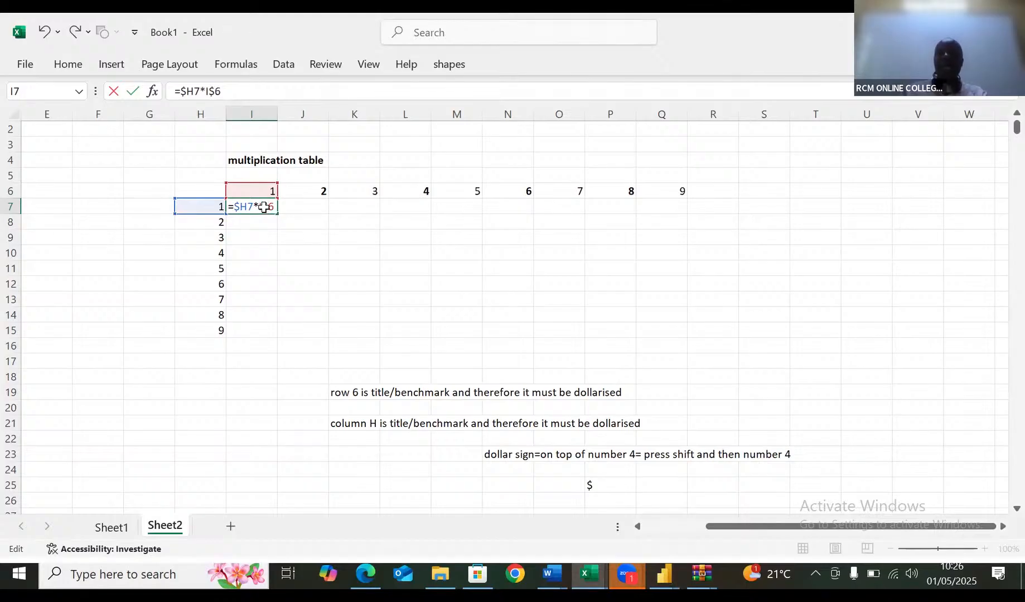
key(ctrl+Return)
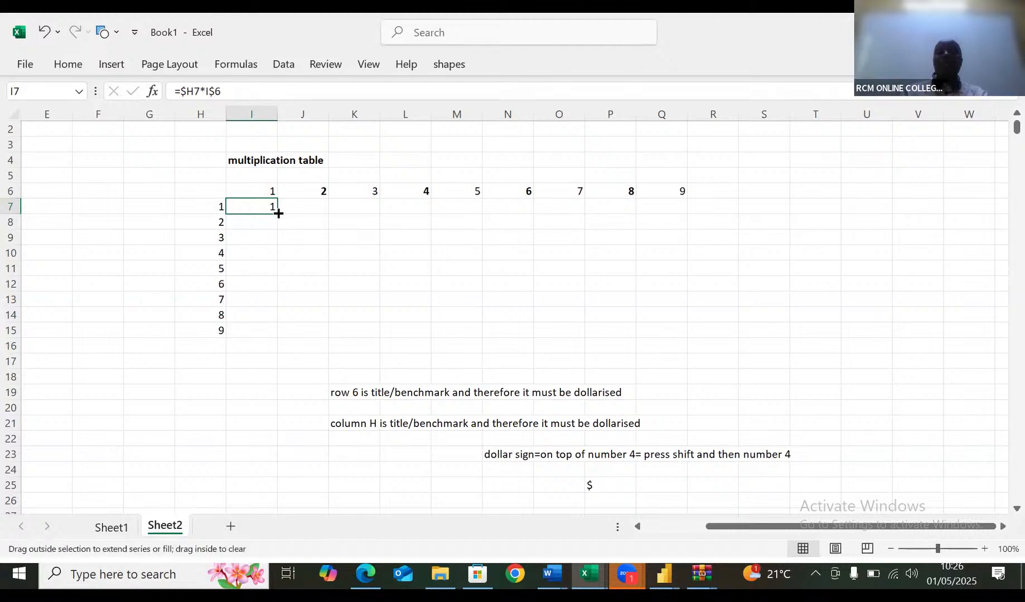
drag(278, 214, 282, 337)
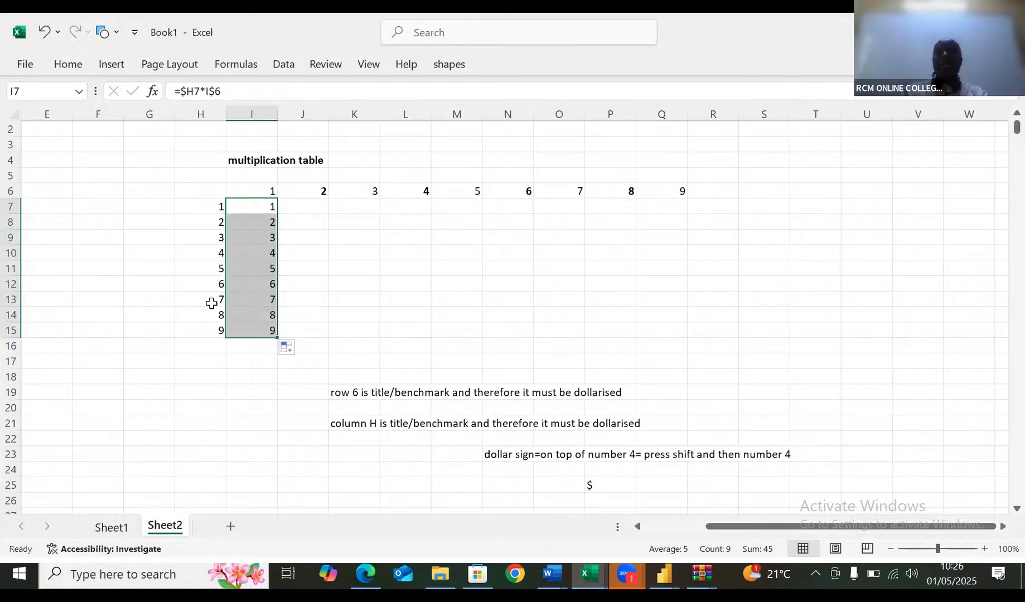
drag(218, 338, 671, 314)
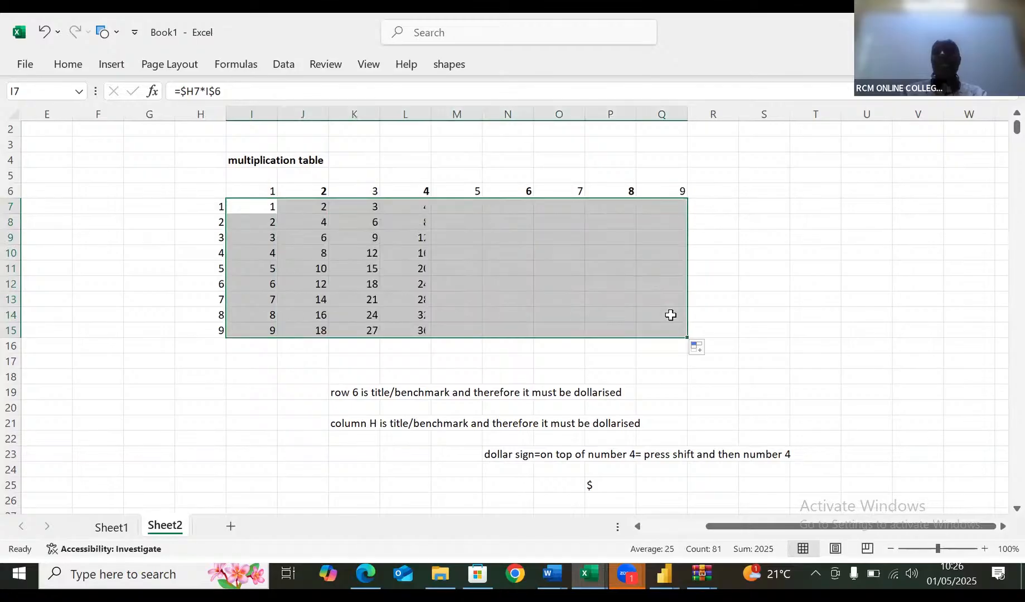
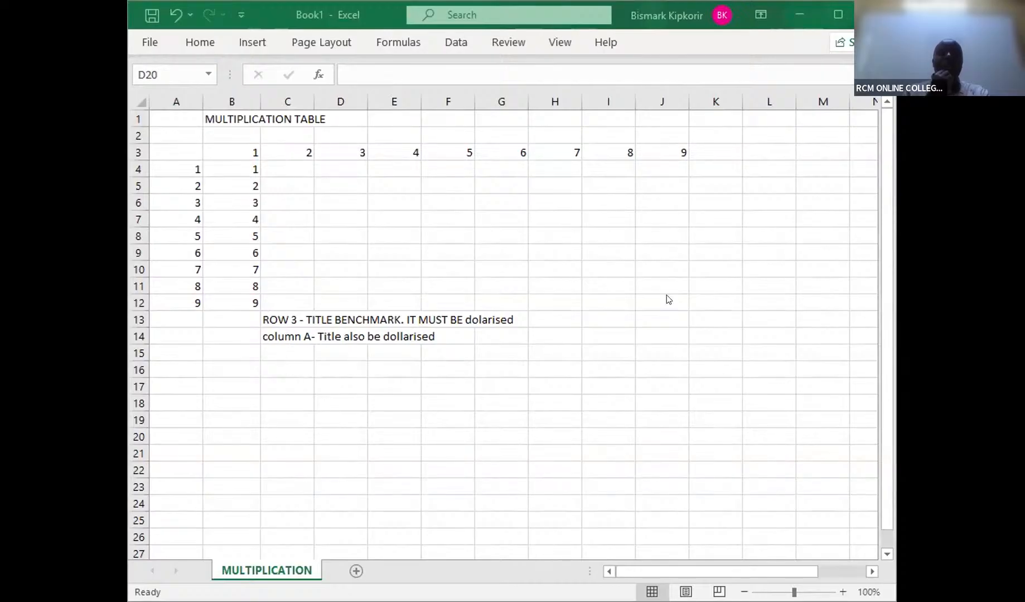
Step: In the other workbook's MULTIPLICATION sheet, clear the formulas from the first table column, B4:B12
click(400, 333)
text(l)
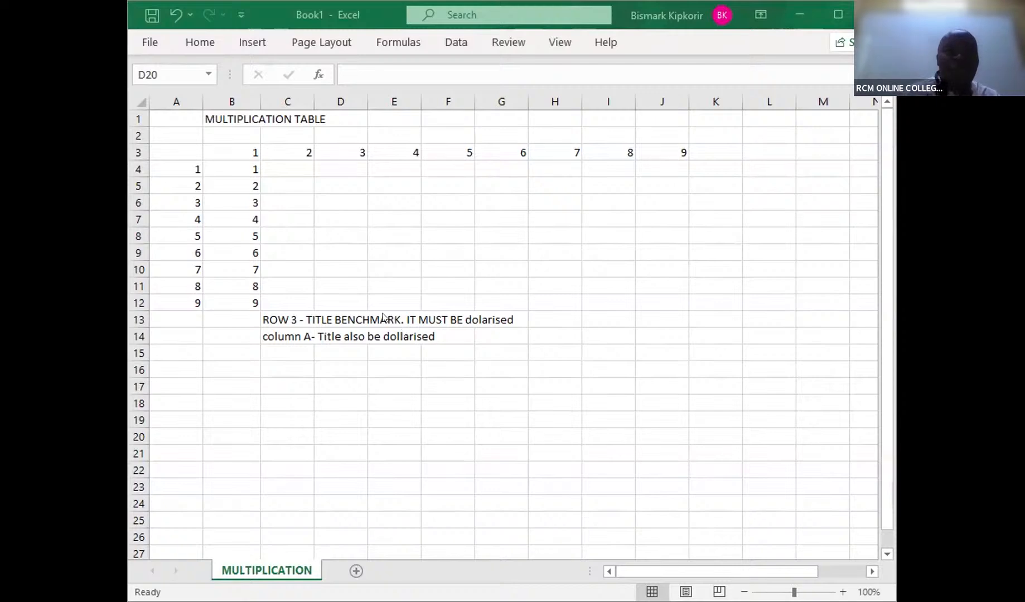
click(252, 301)
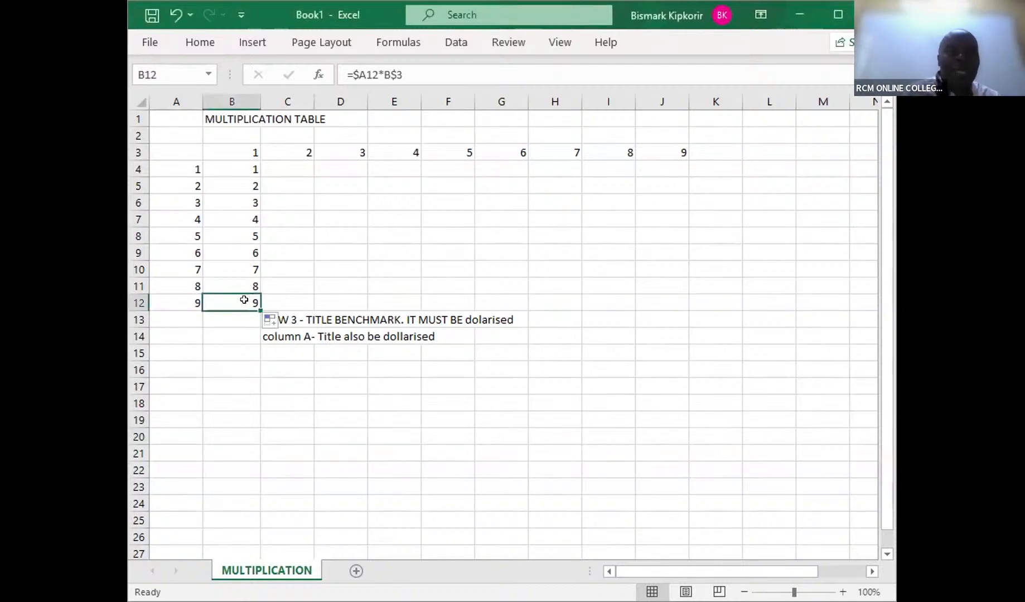
drag(252, 168, 250, 289)
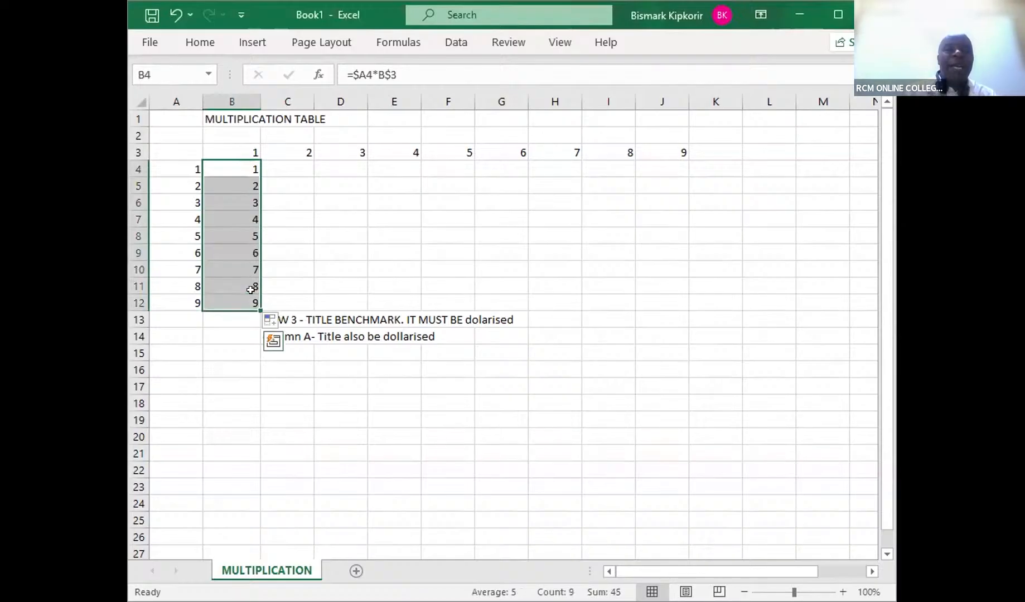
key(Delete)
click(307, 264)
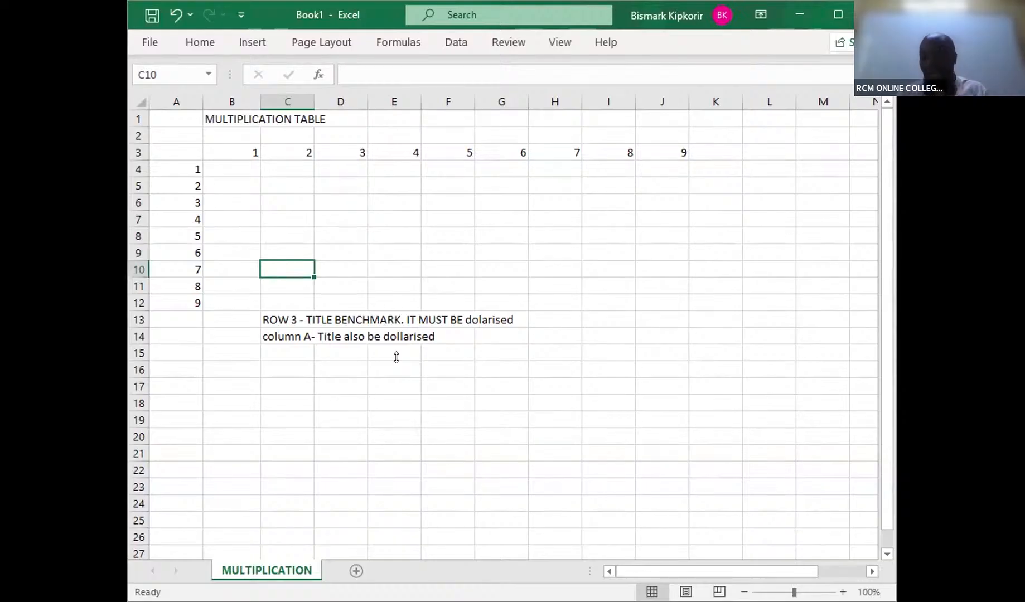
click(571, 235)
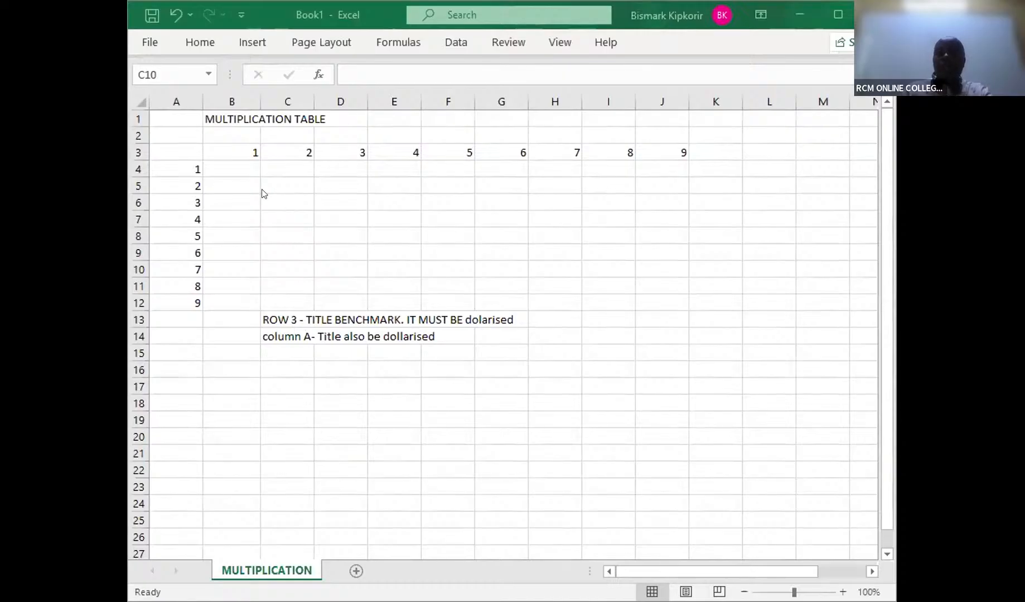
Step: Enter the formula =$A4*B$3 in B4, locking column A and row 3
click(242, 168)
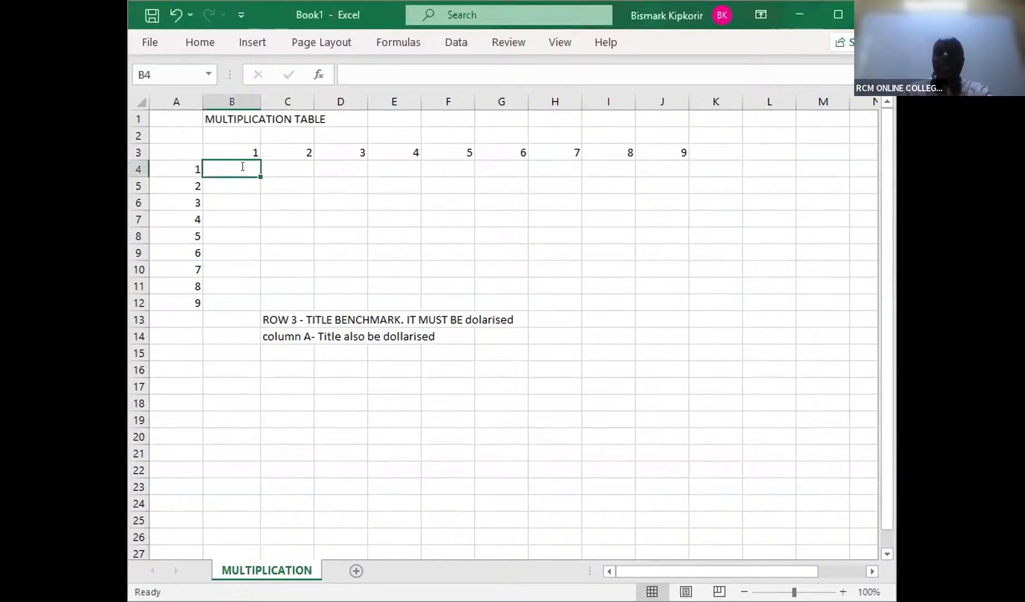
text(=)
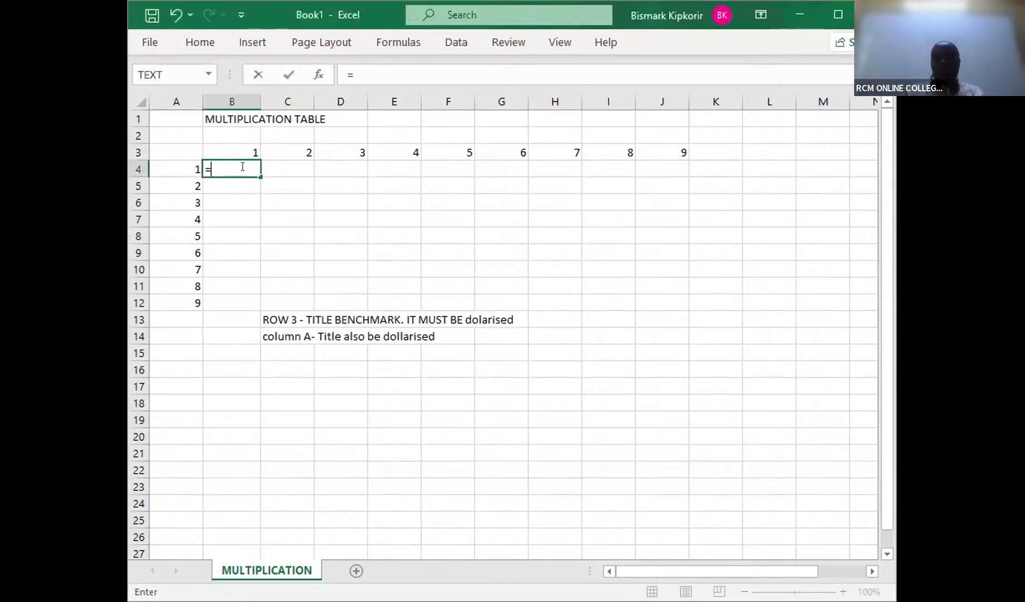
click(177, 168)
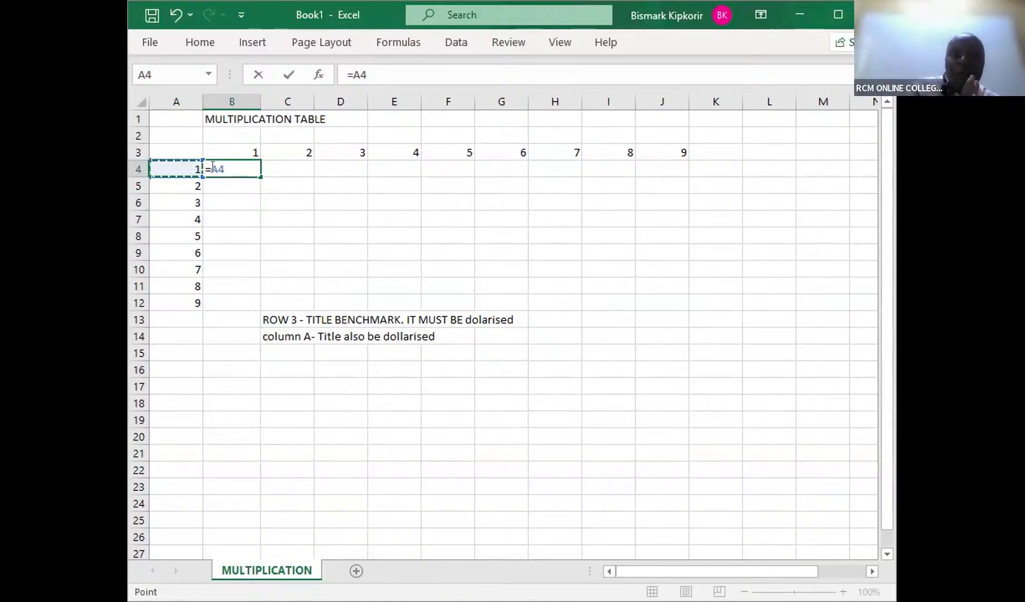
click(212, 167)
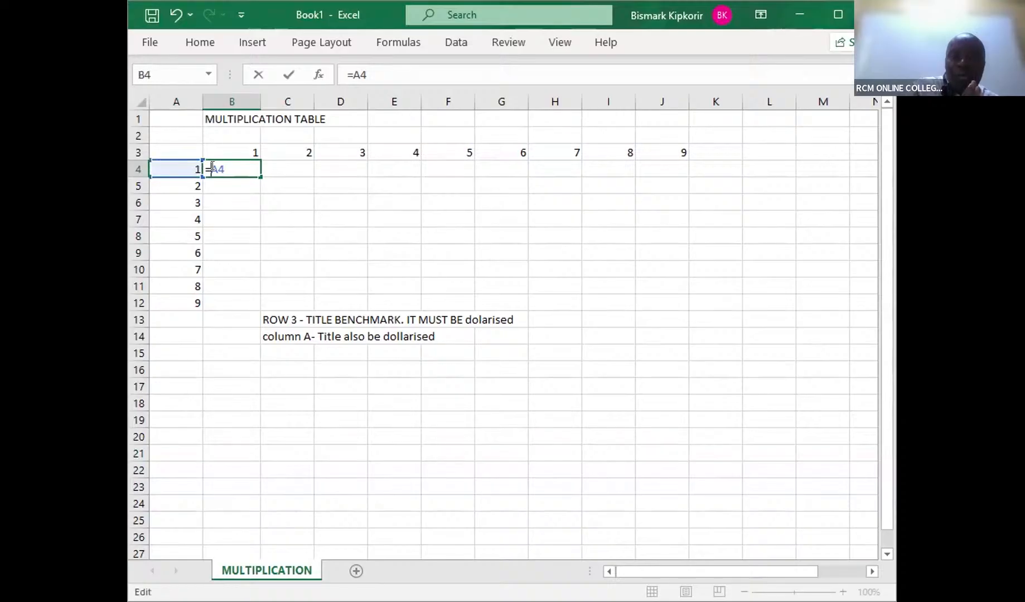
text($A4*)
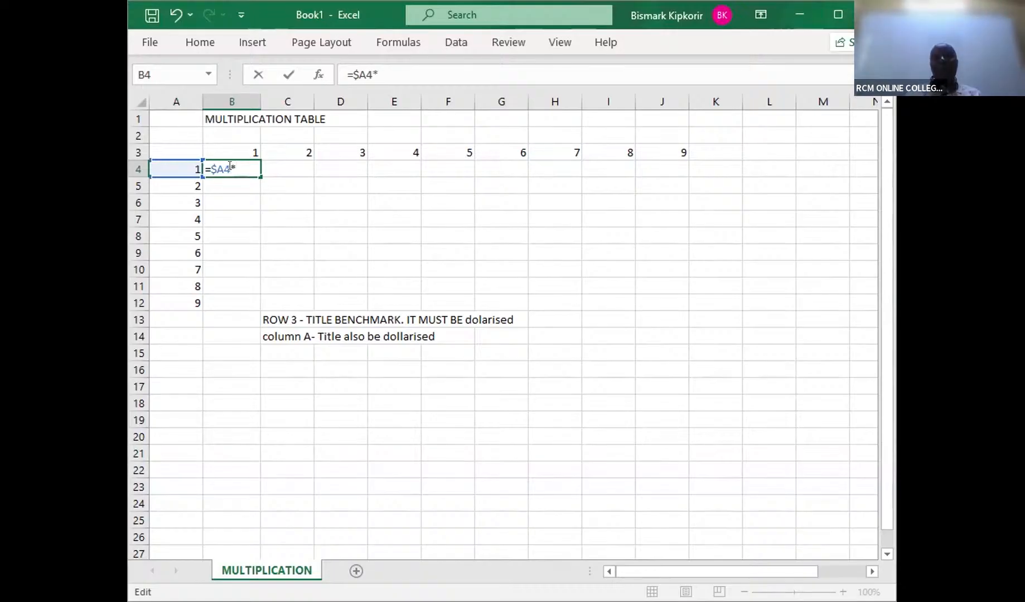
click(230, 145)
click(231, 145)
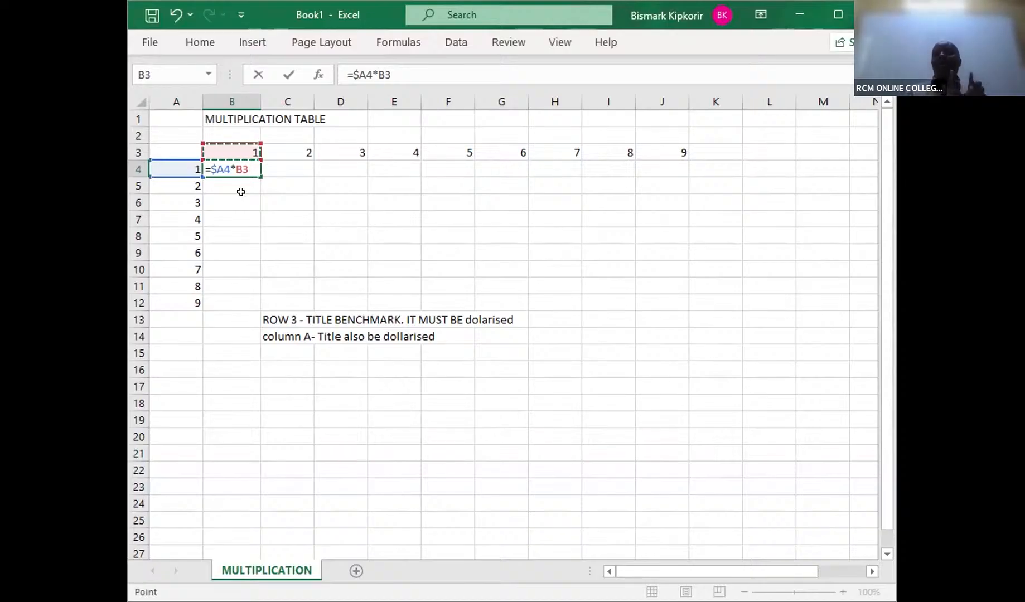
key(Left)
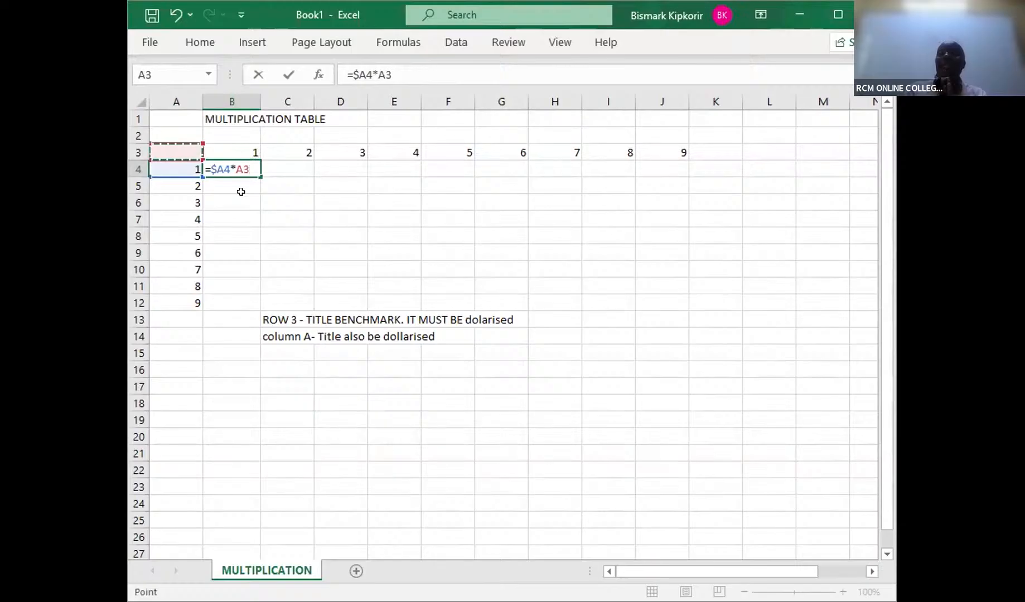
key(Right)
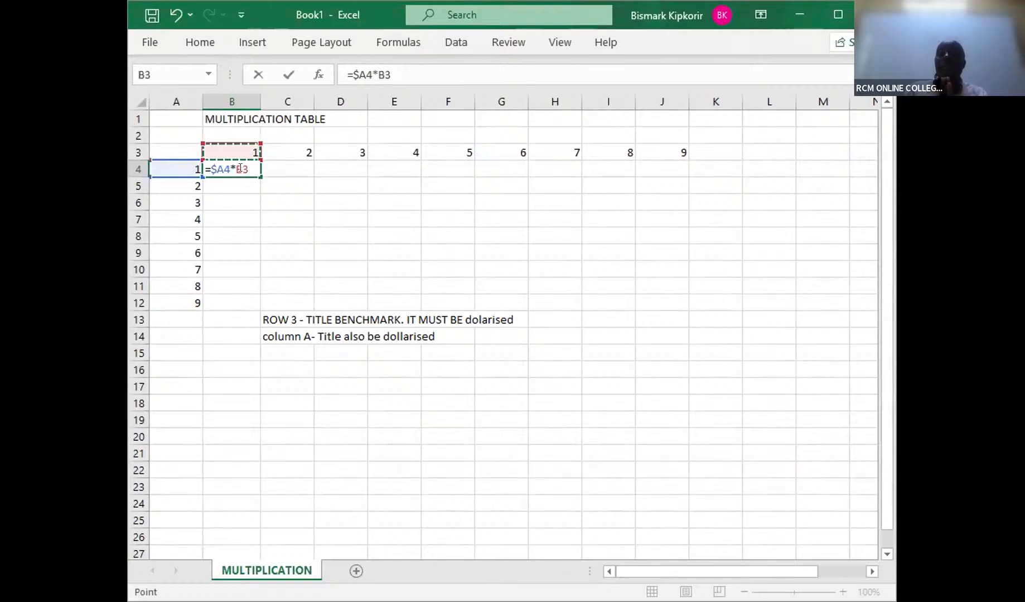
click(240, 169)
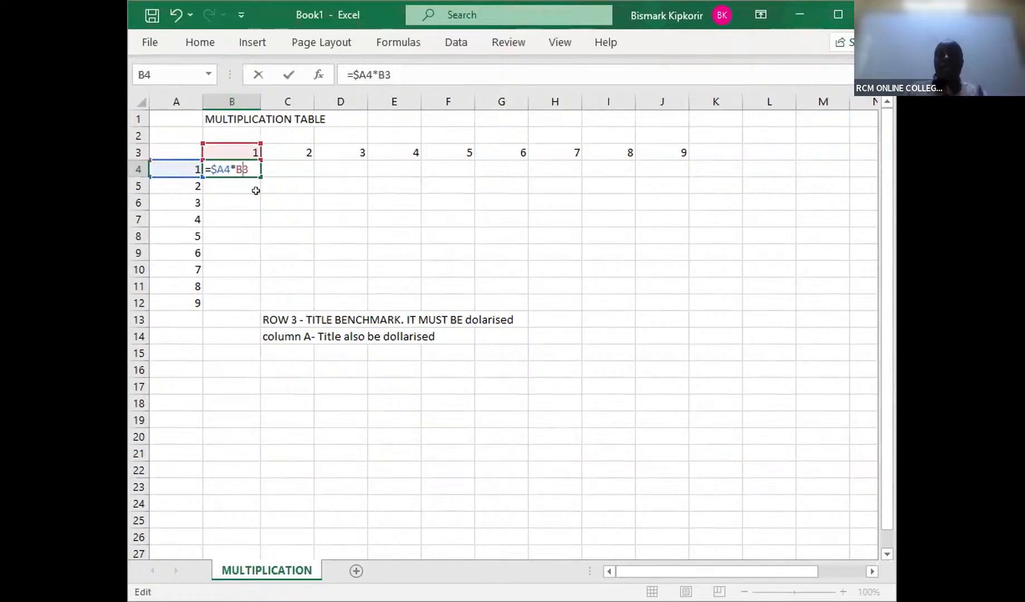
text($)
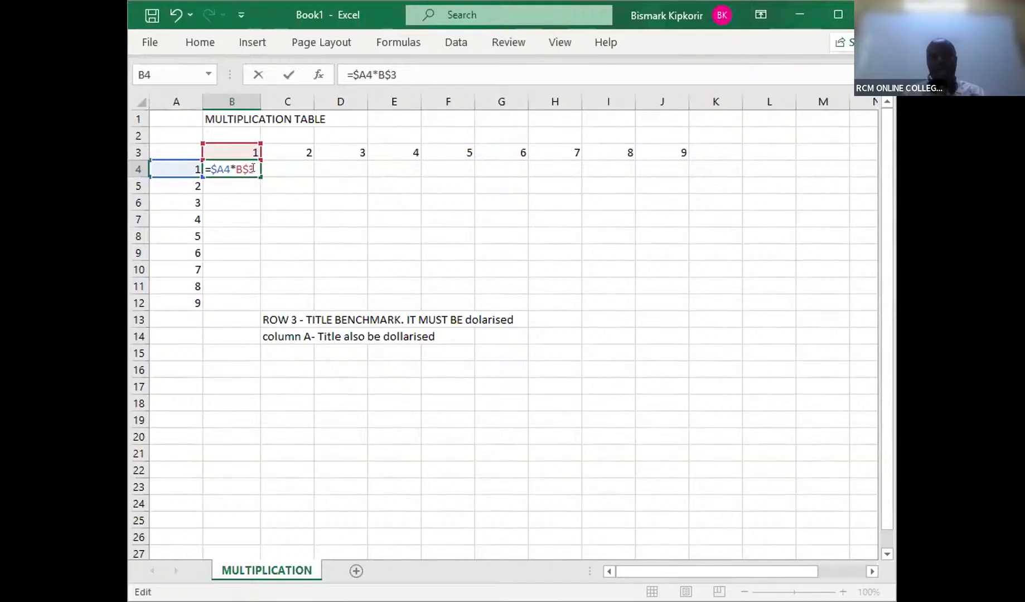
key(Return)
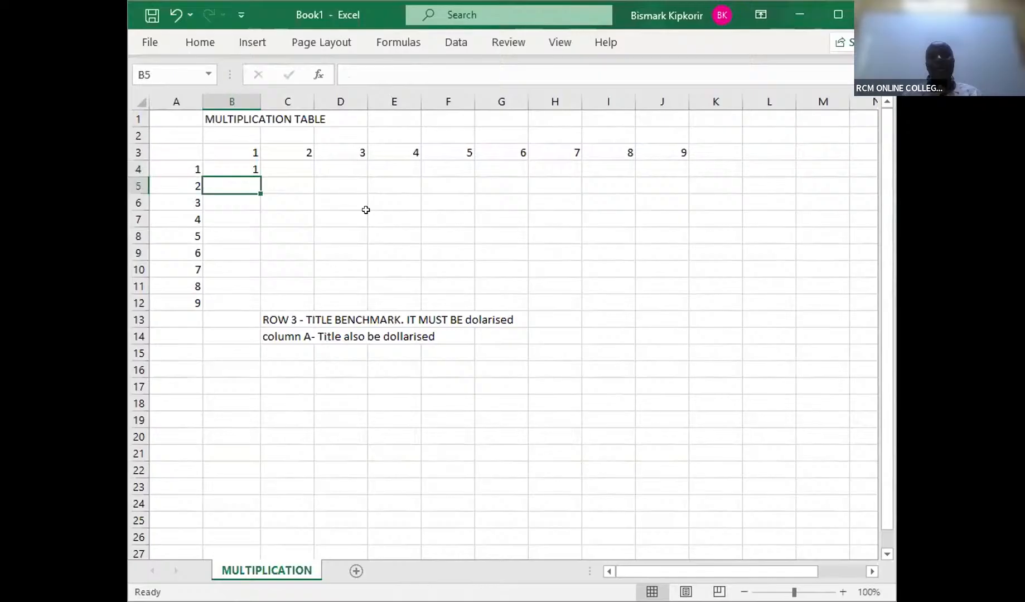
Step: Fill the B4 formula down to row 12 and across to column J to complete the multiplication table
click(254, 170)
drag(255, 192, 243, 302)
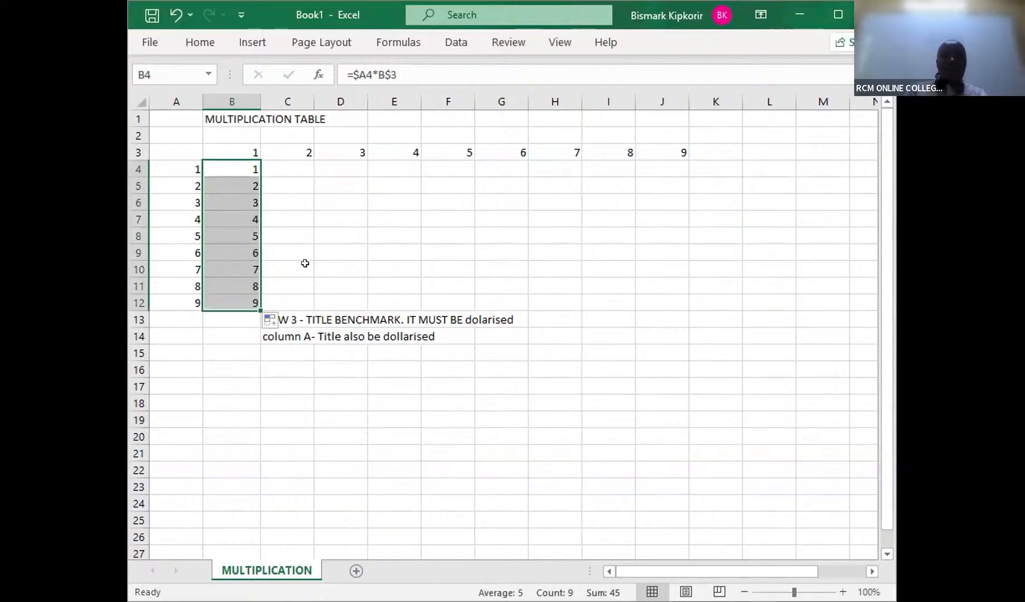
drag(261, 310, 664, 303)
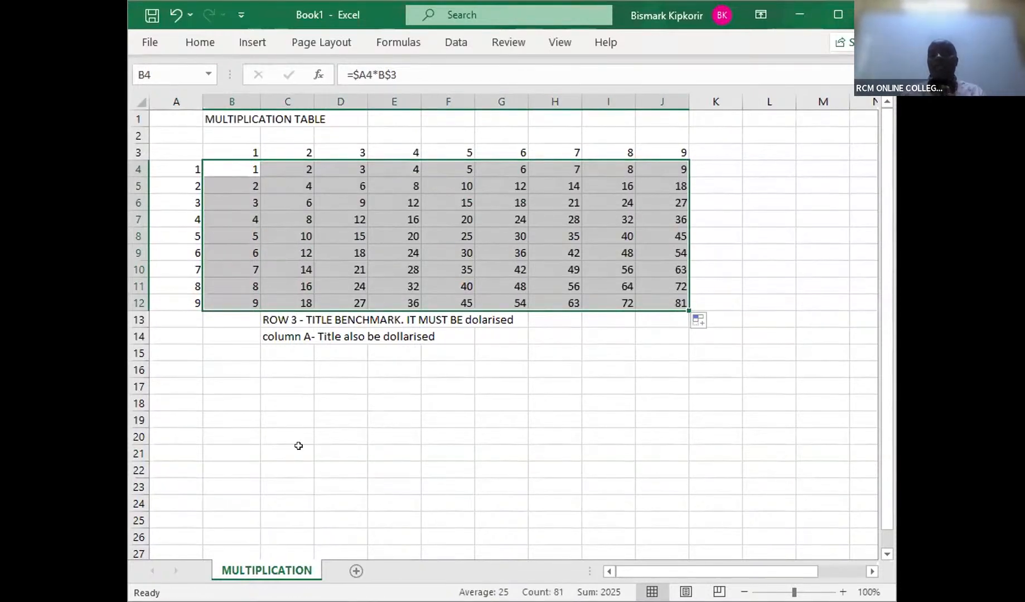
click(282, 346)
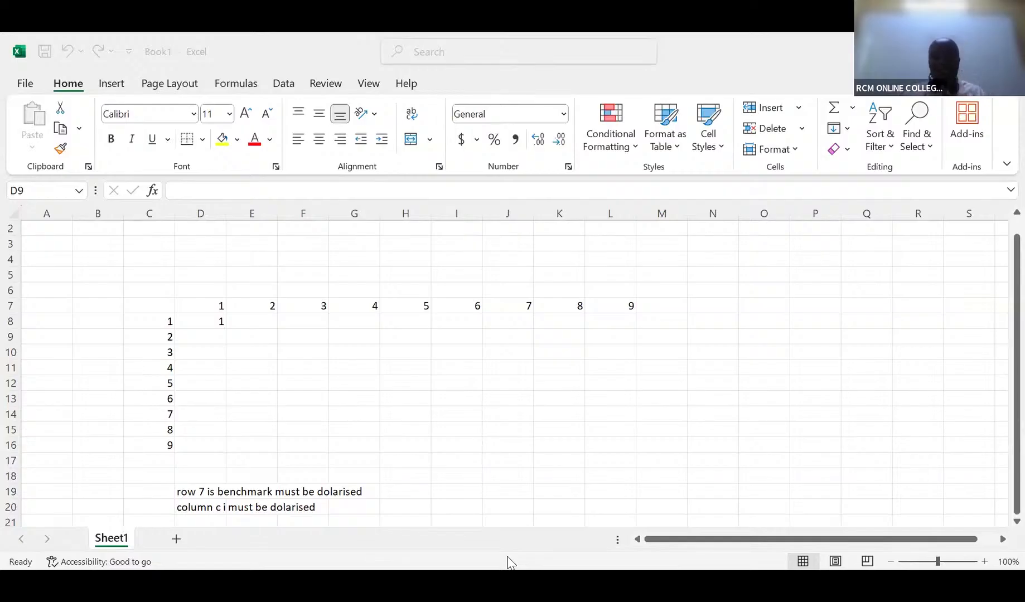
Step: In the workbook with headings in row 7 and column C, re-enter =$C8*D$7 in D8 and fill it through the table
click(212, 321)
double_click(226, 329)
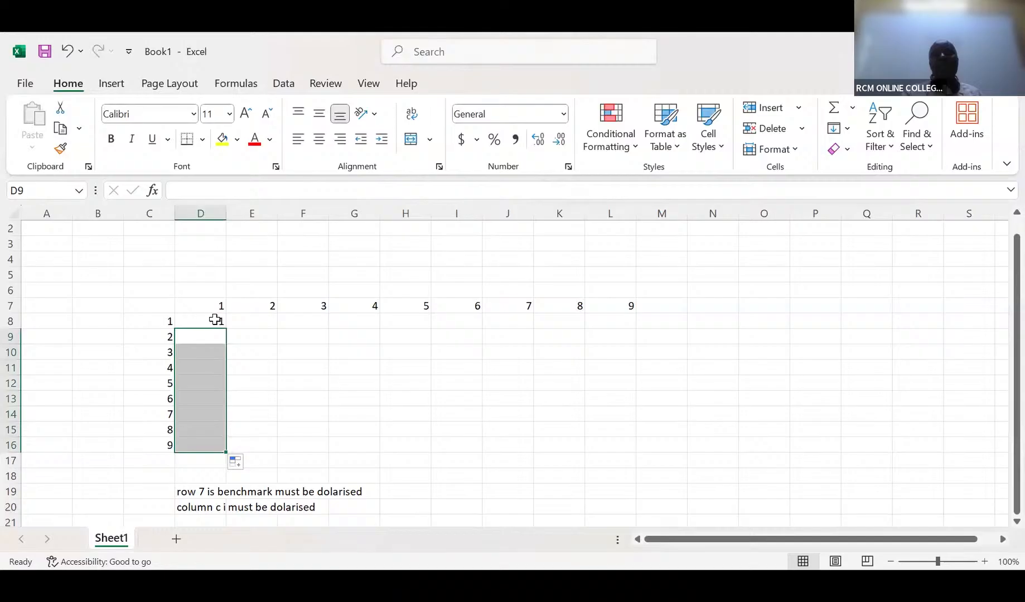
click(215, 320)
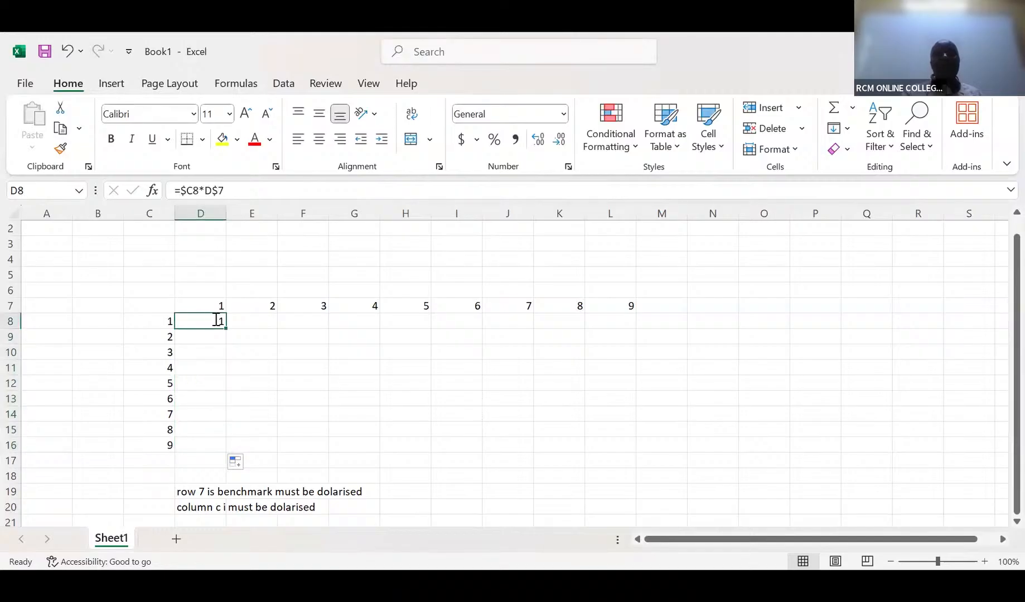
double_click(214, 319)
text(=)
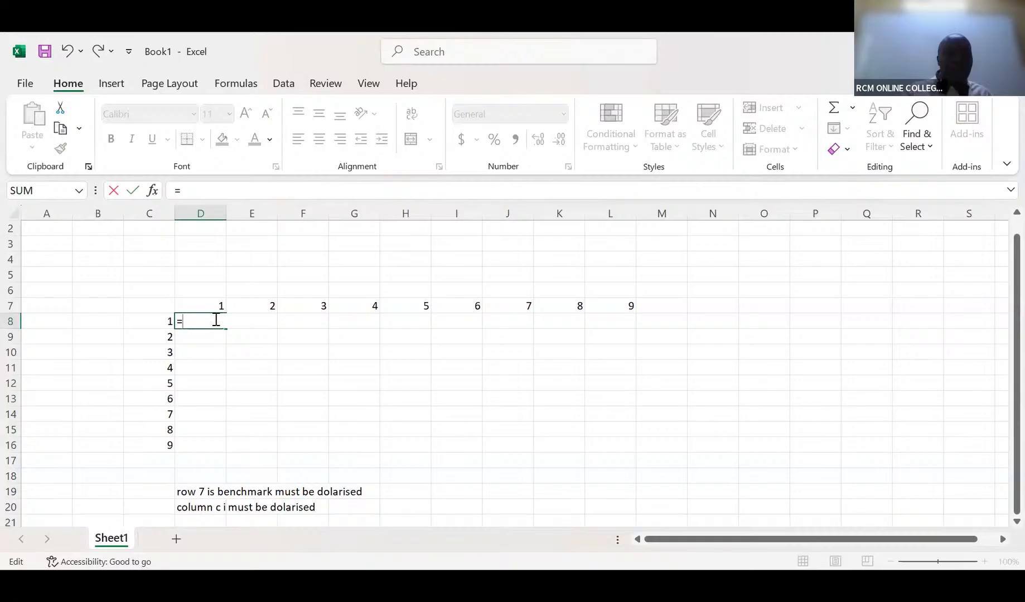
click(160, 322)
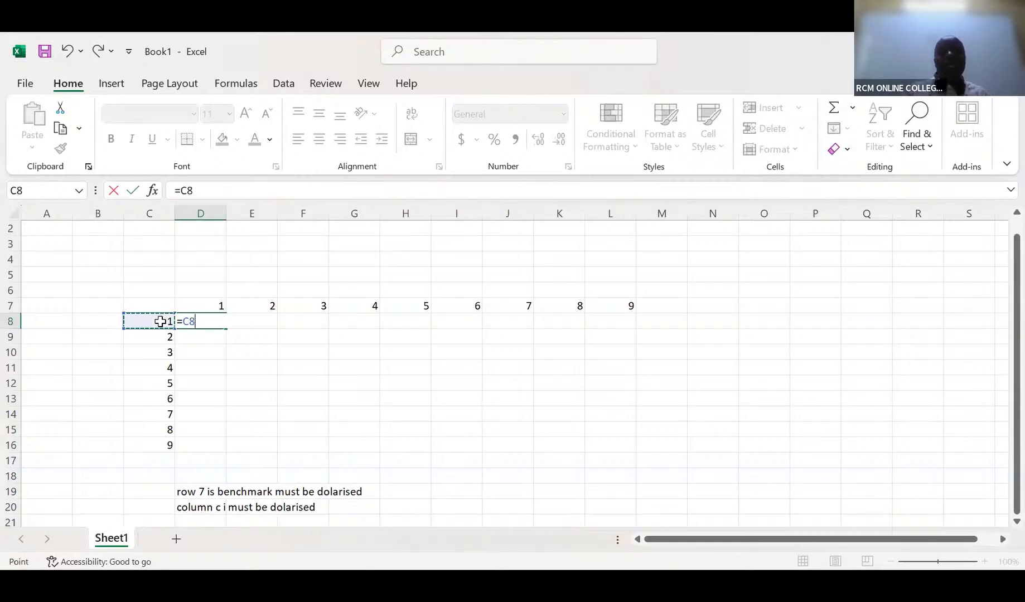
click(185, 190)
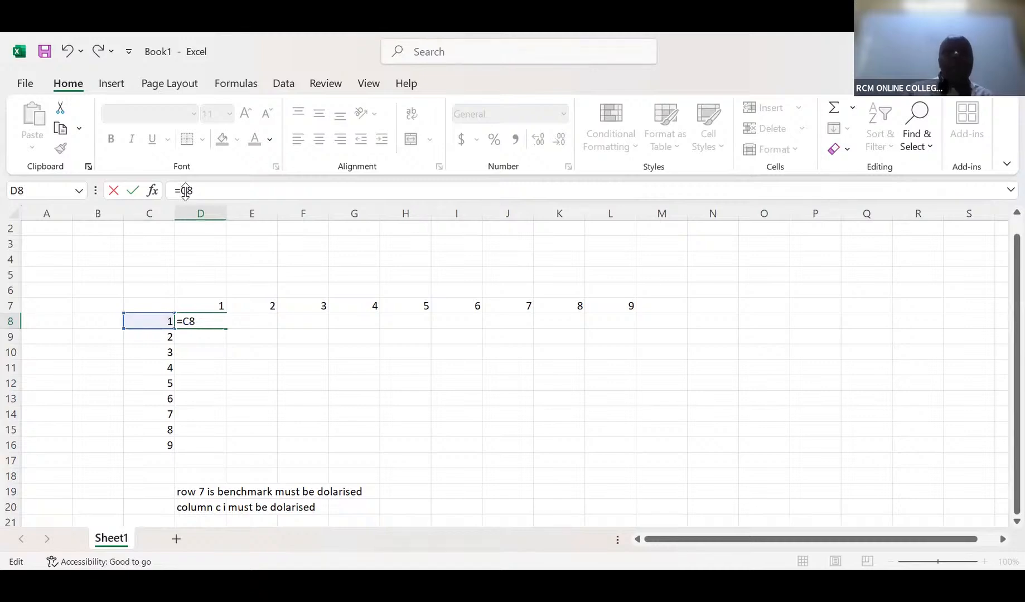
text($)
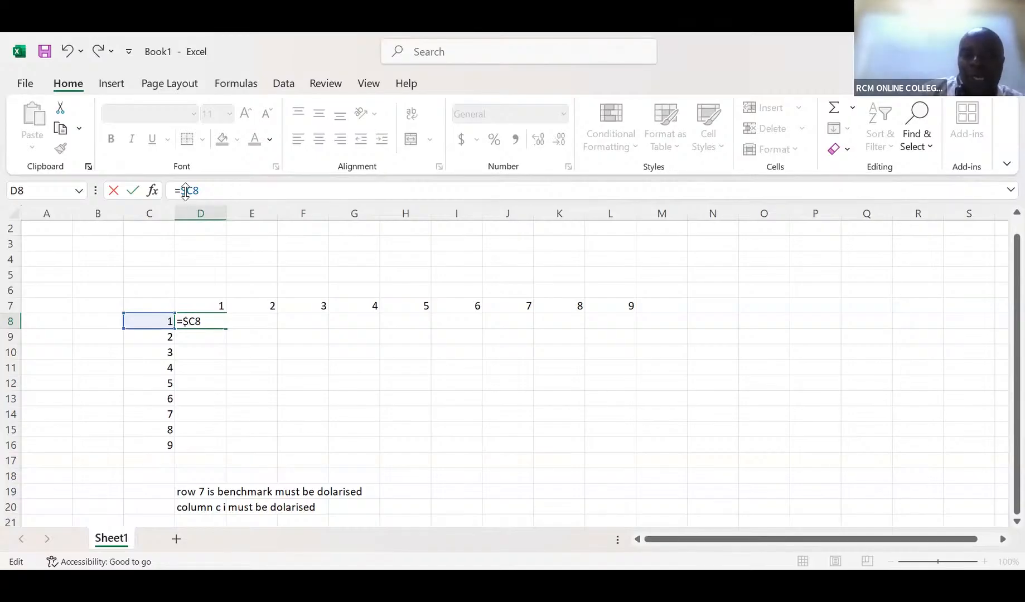
click(205, 321)
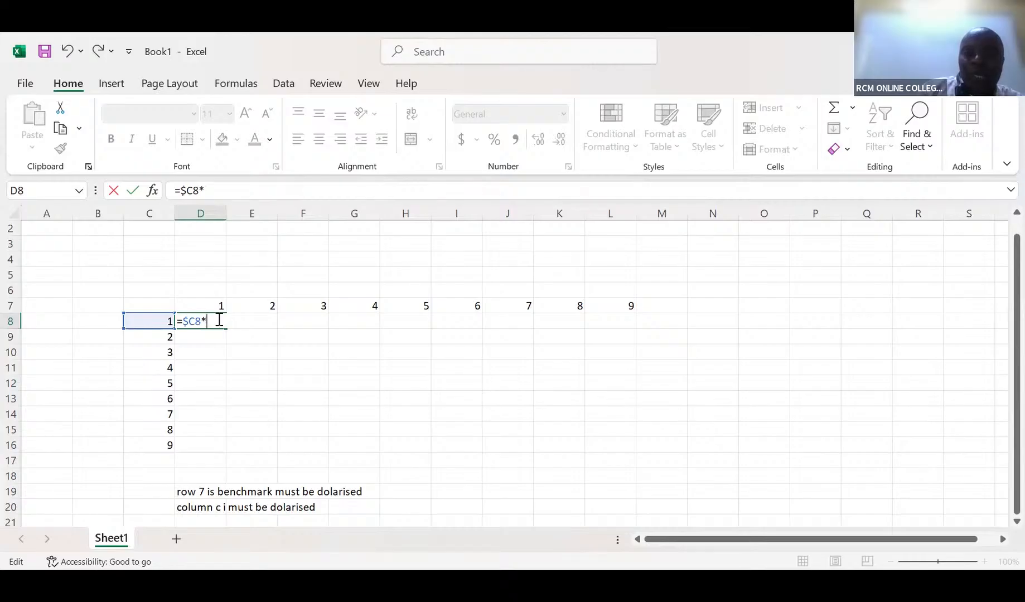
click(210, 306)
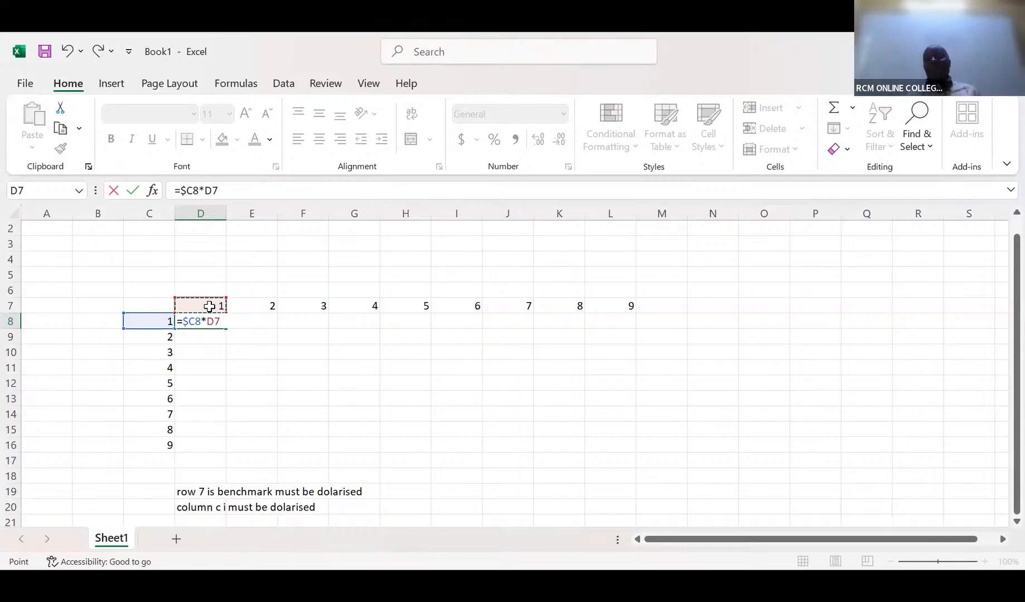
key(F2)
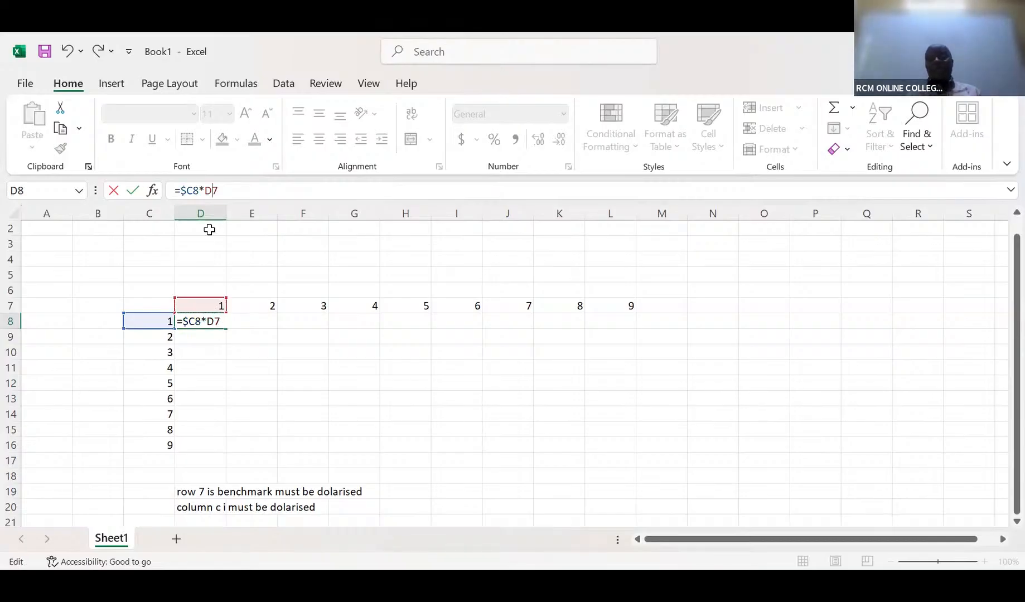
text($)
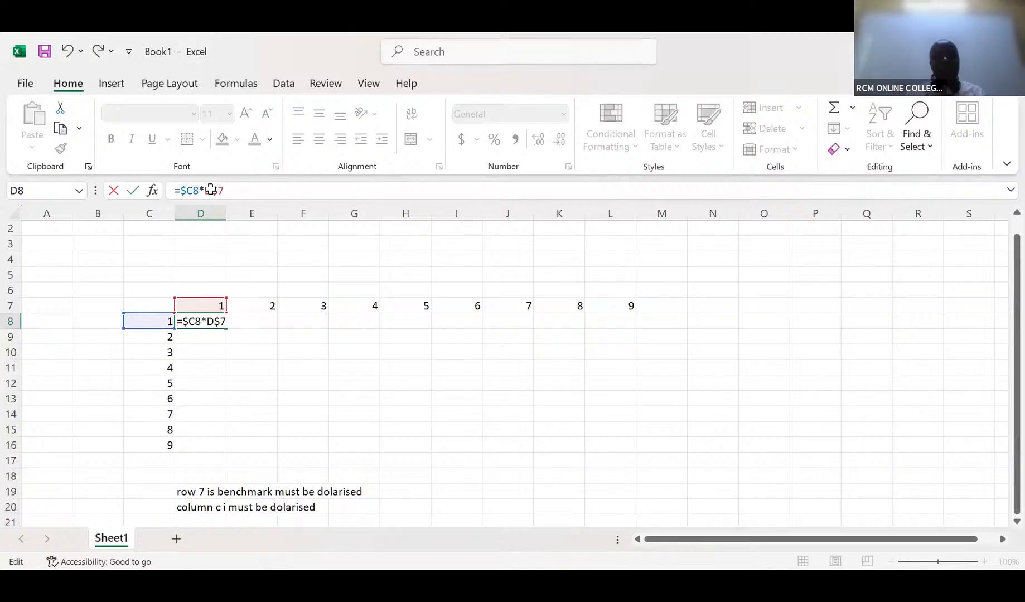
key(ctrl+Return)
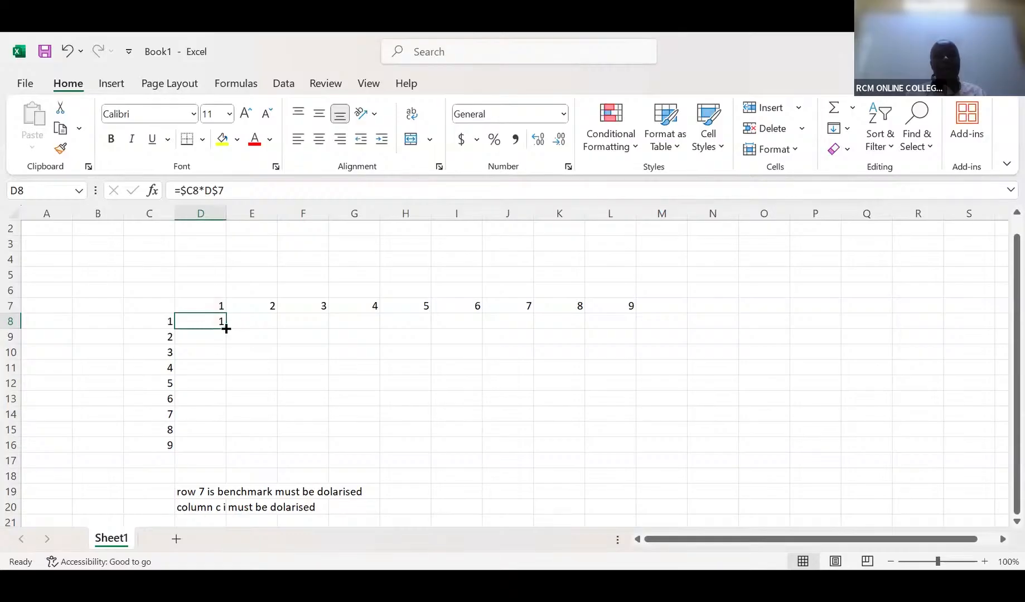
mouse_move(226, 329)
mouse_down()
mouse_move(224, 450)
mouse_move(483, 453)
mouse_up()
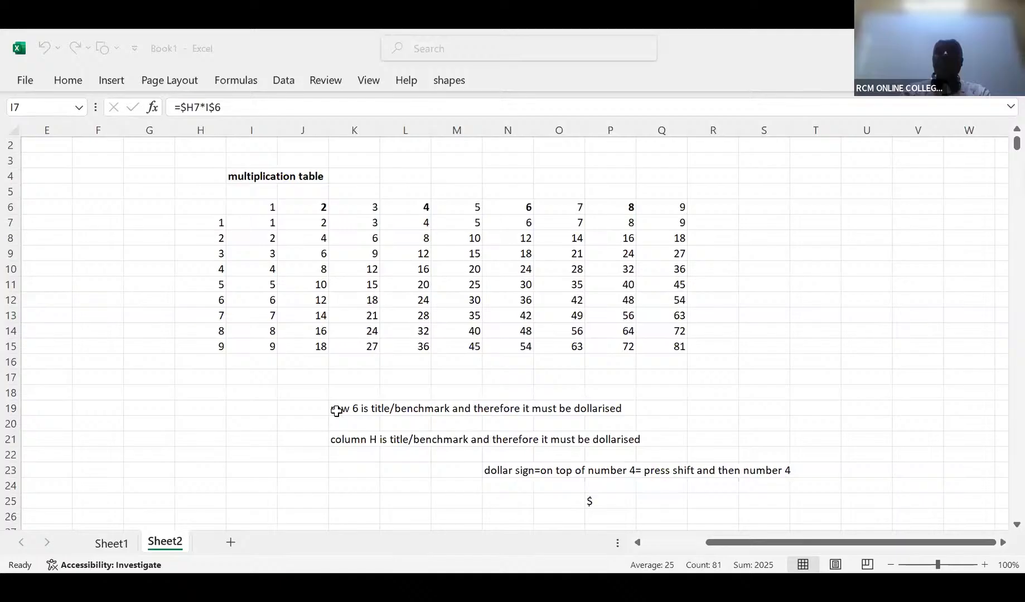
Step: Back in the first workbook's Sheet2, clear the explanatory notes from K19:S24 below the multiplication table
click(336, 411)
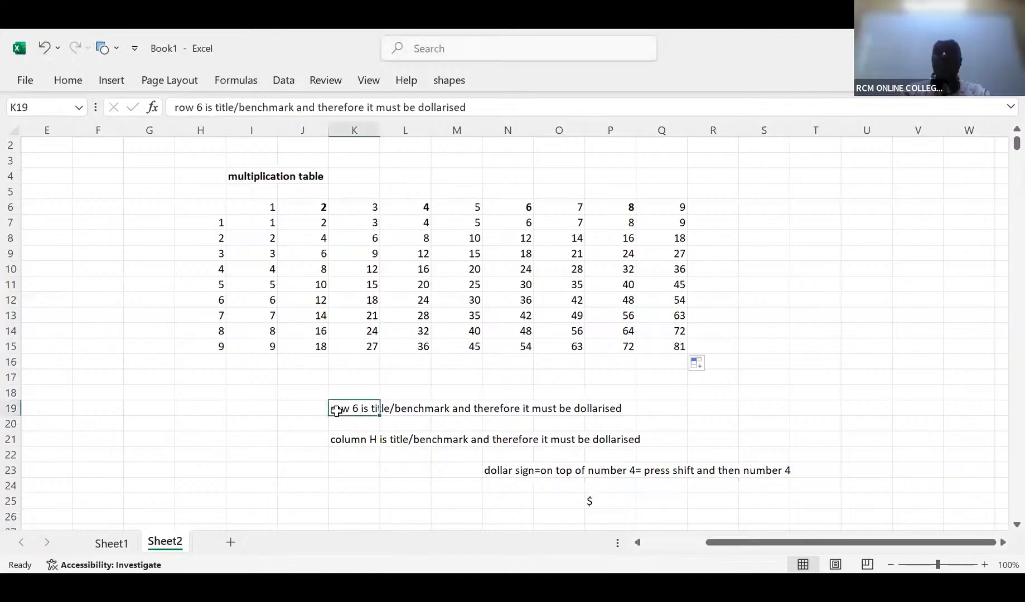
drag(337, 411, 786, 479)
text(ful)
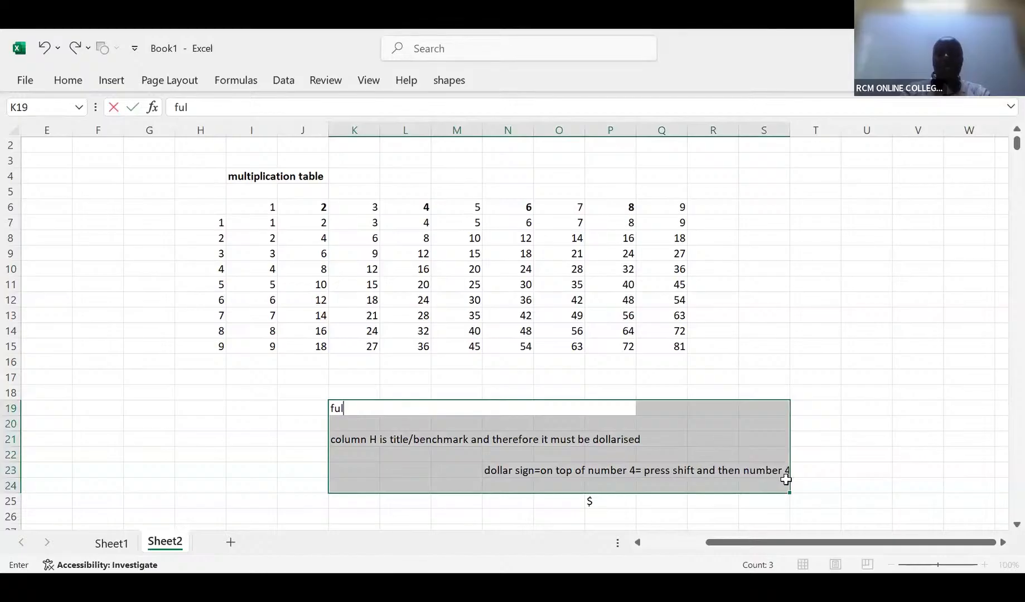
text(l referenc)
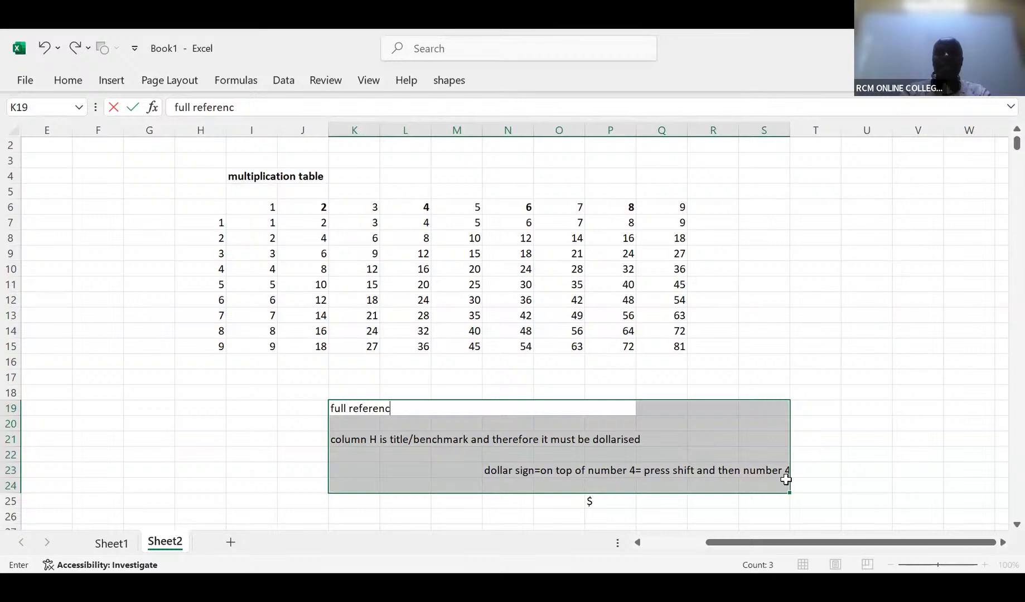
key(Escape)
key(Delete)
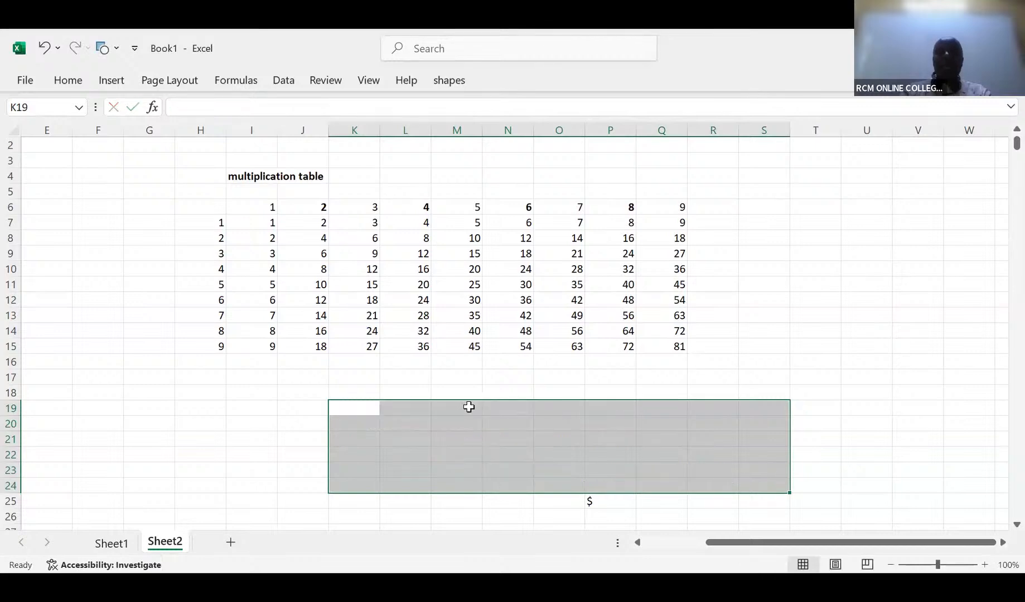
Step: Write the note "full reference" in K20
click(358, 424)
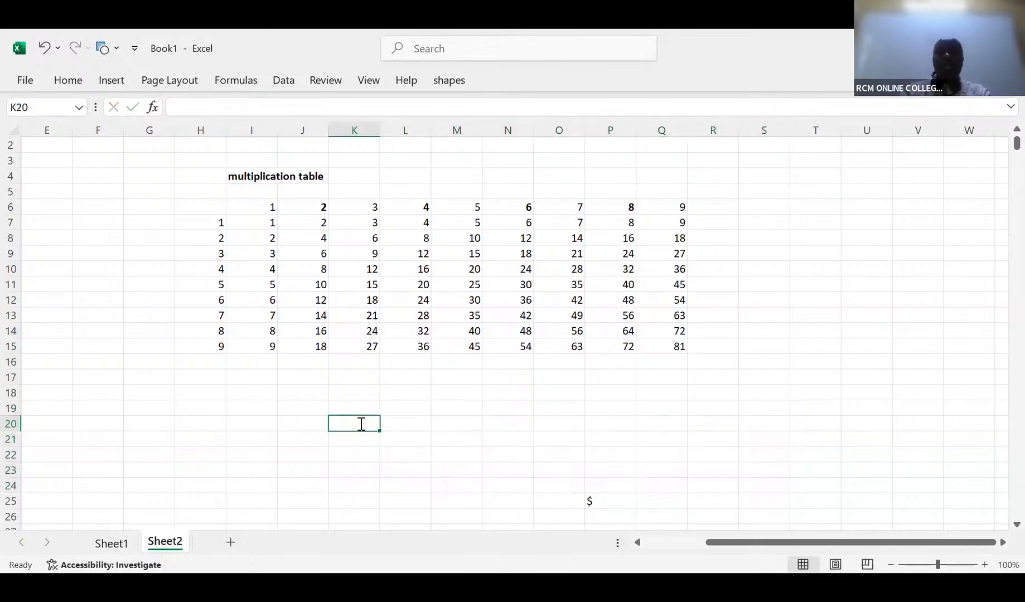
text(full)
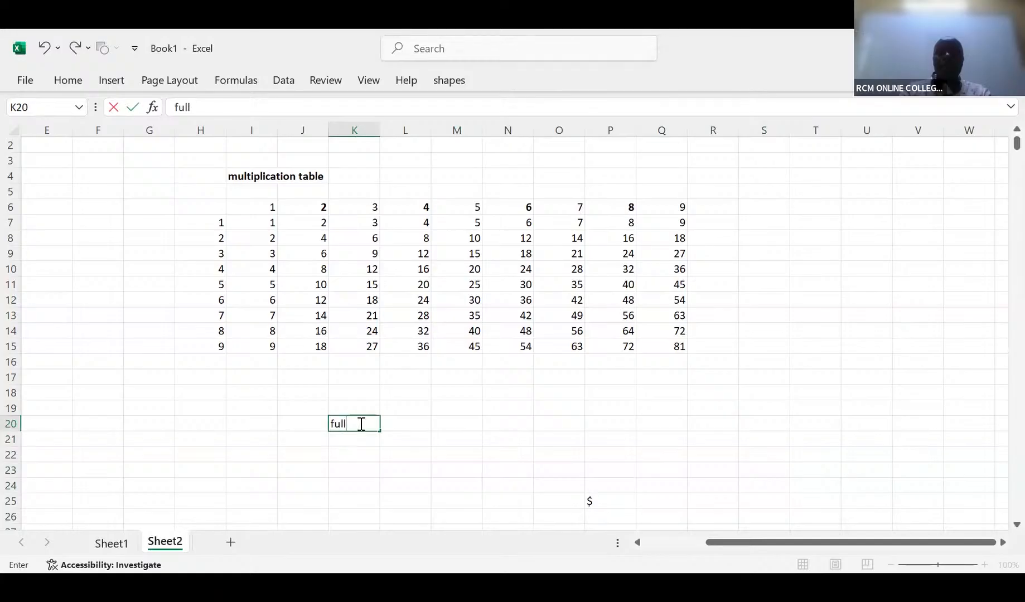
text( refernce)
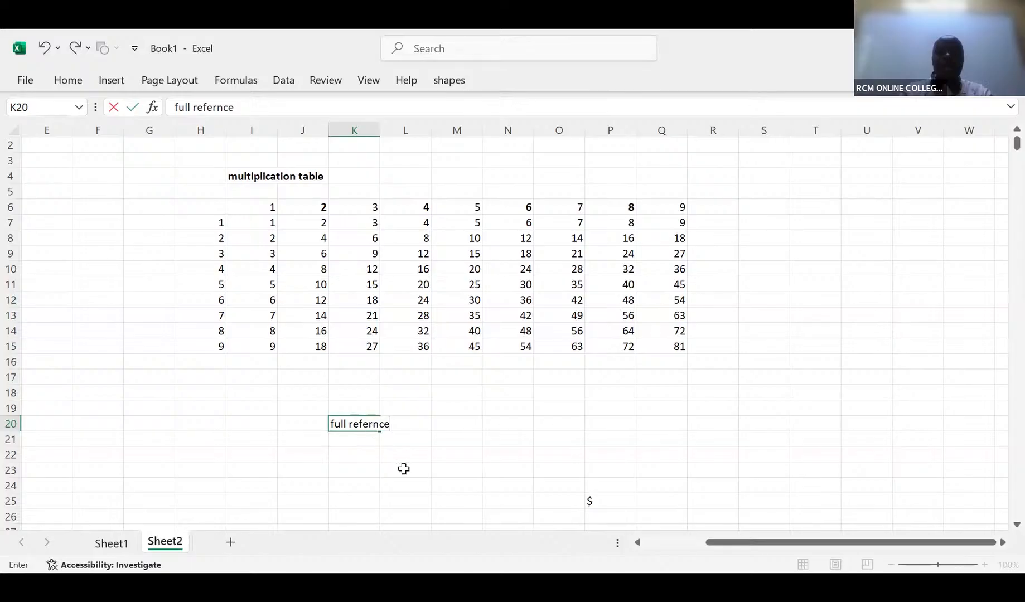
key(BackSpace)
key(BackSpace)
key(BackSpace)
key(BackSpace)
text(rence)
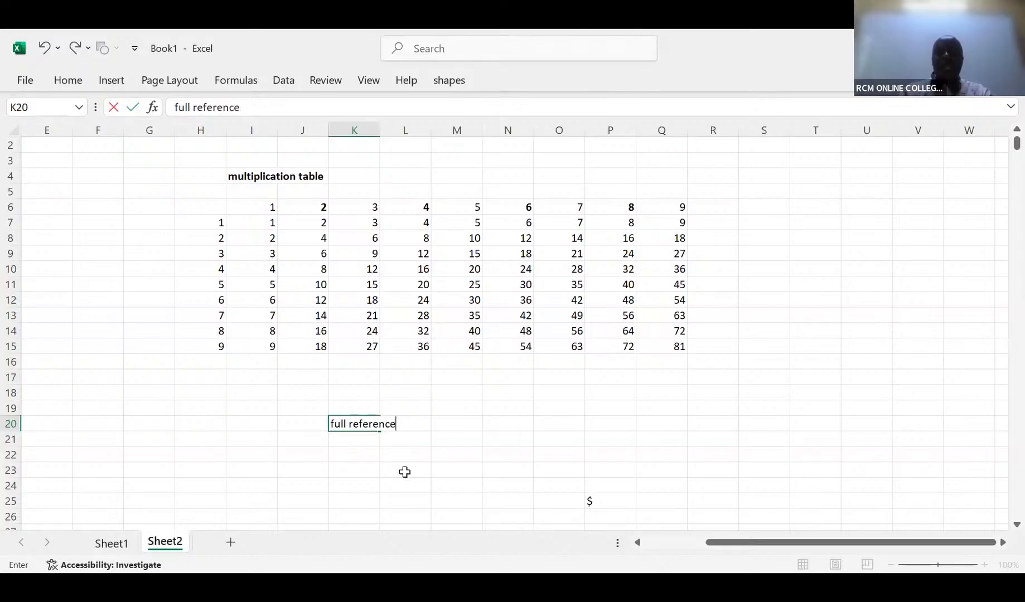
click(349, 469)
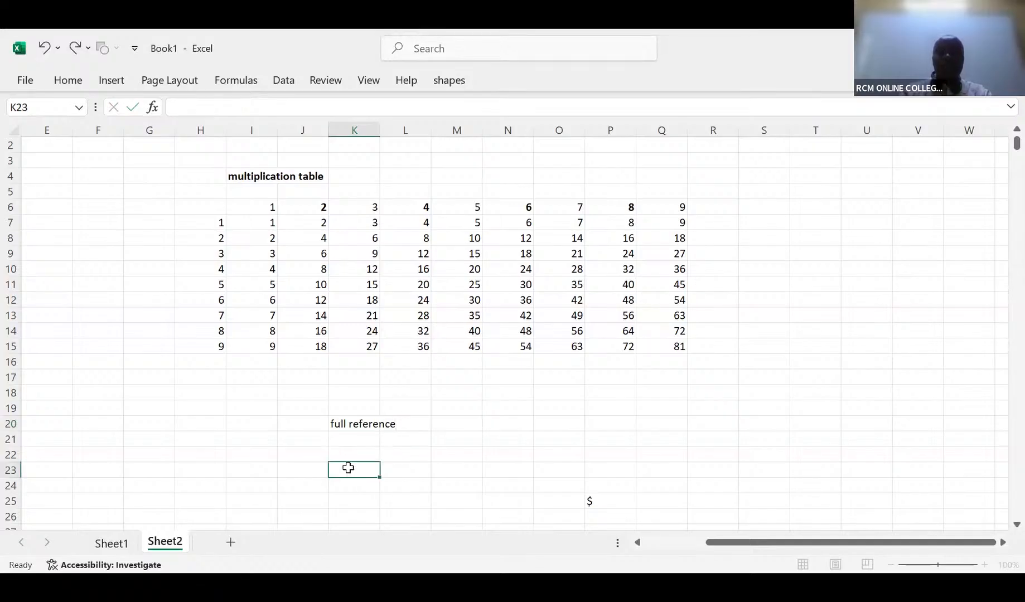
Step: Write the note "Partial reference" in K23 and enter the sample value 34 in O18
text(Partia)
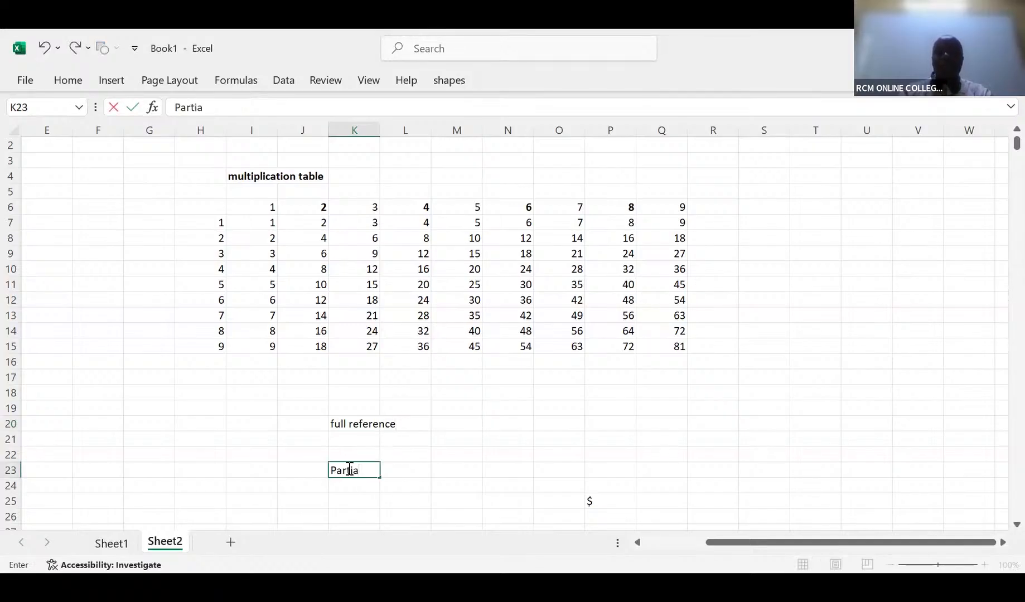
text(l reference)
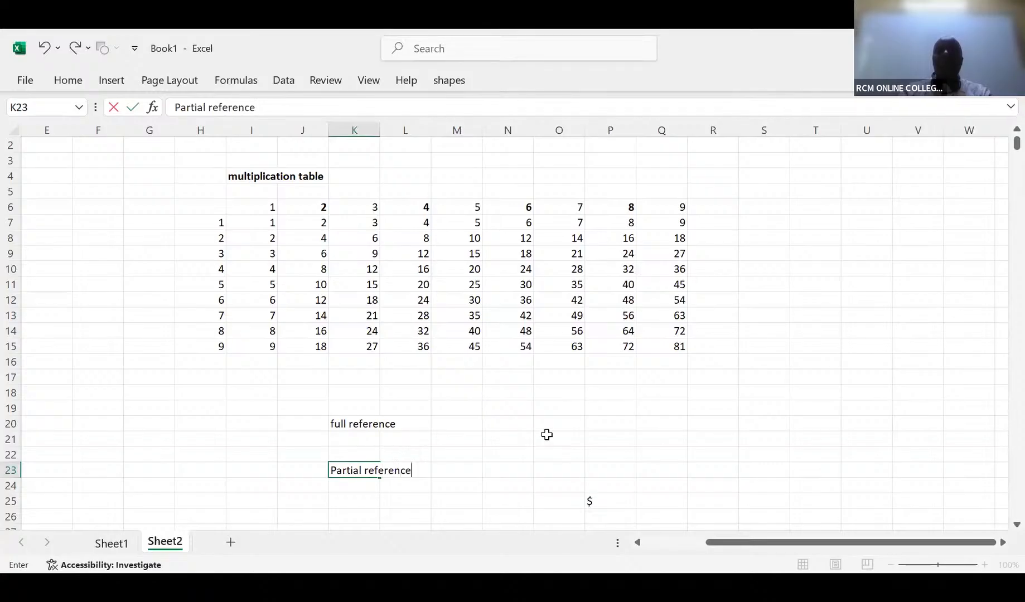
click(564, 391)
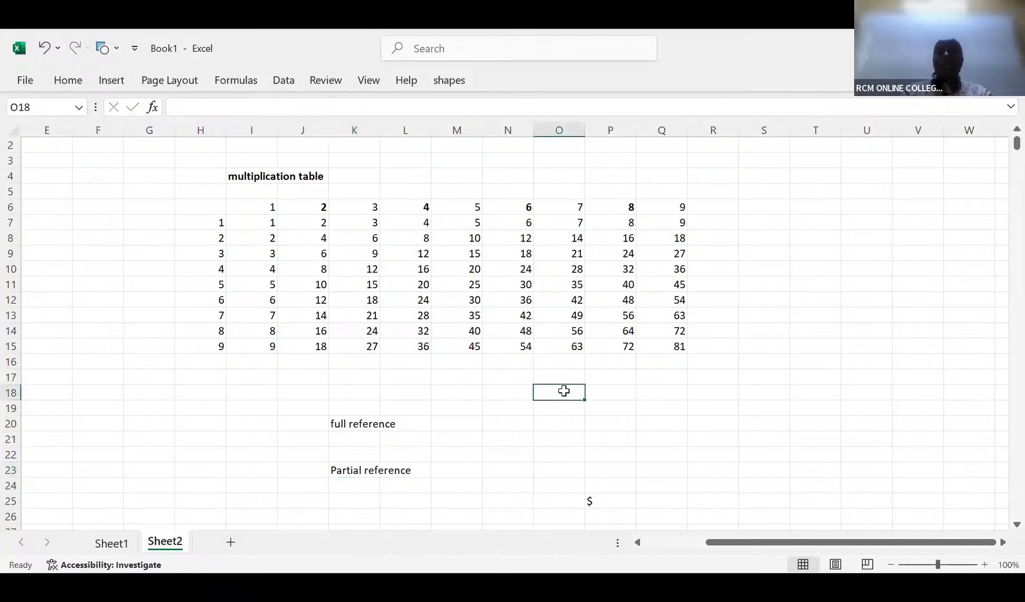
text(34)
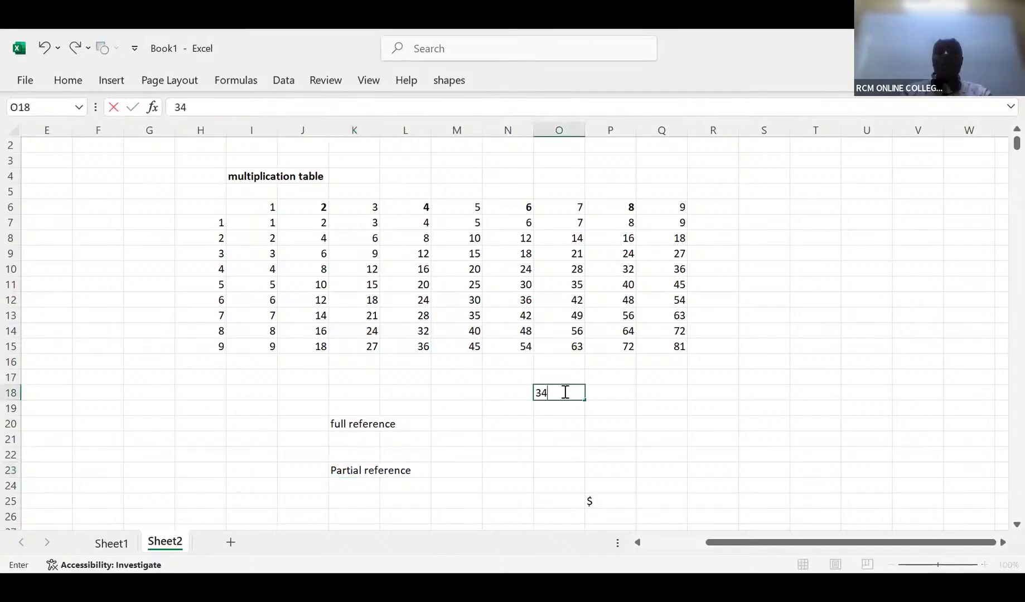
Step: Enter the fully locked reference =$O$18 in M20 beside the "full reference" note
click(458, 425)
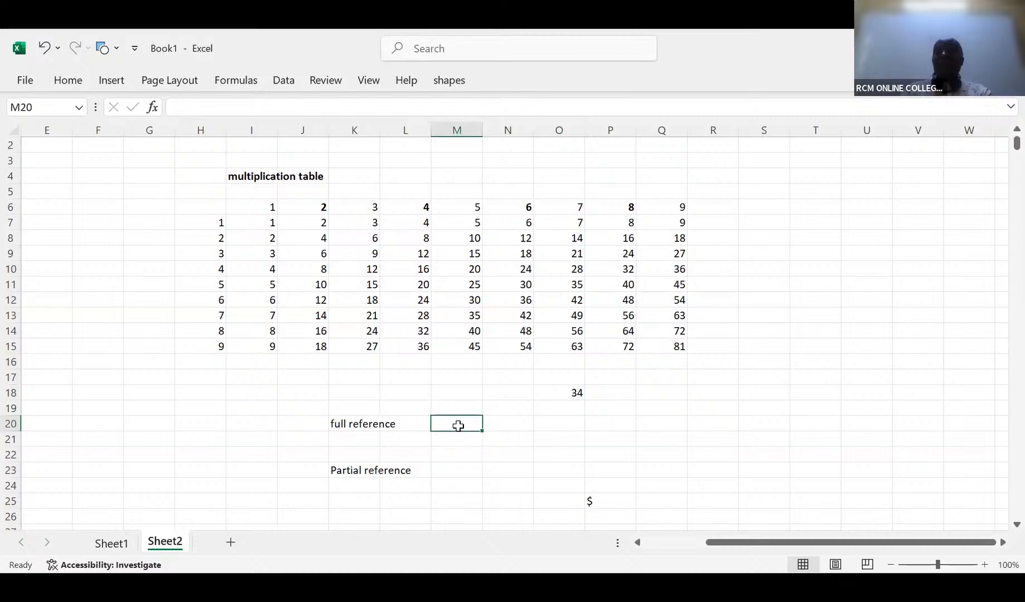
text(=)
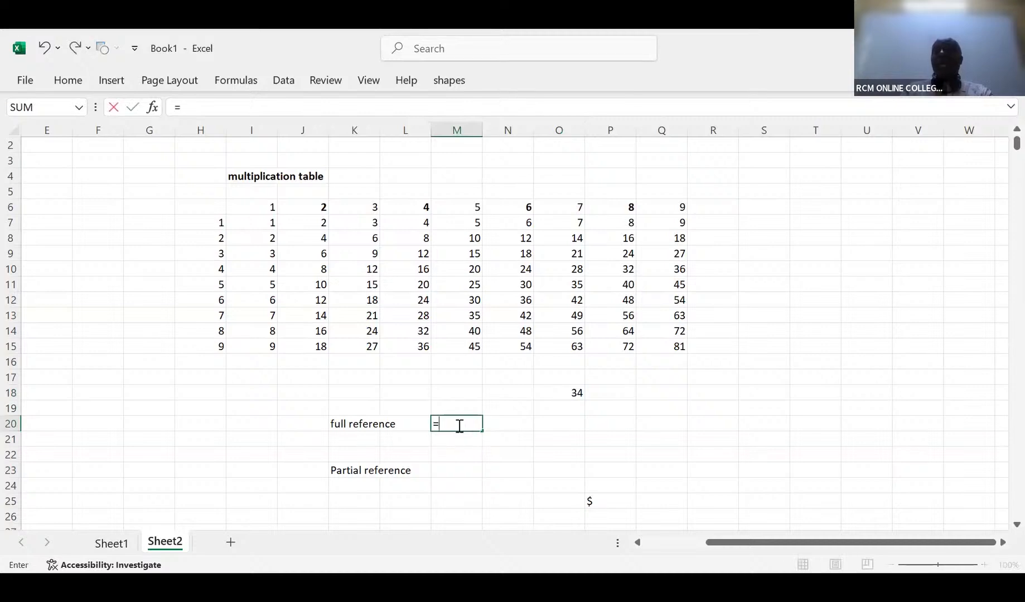
click(576, 393)
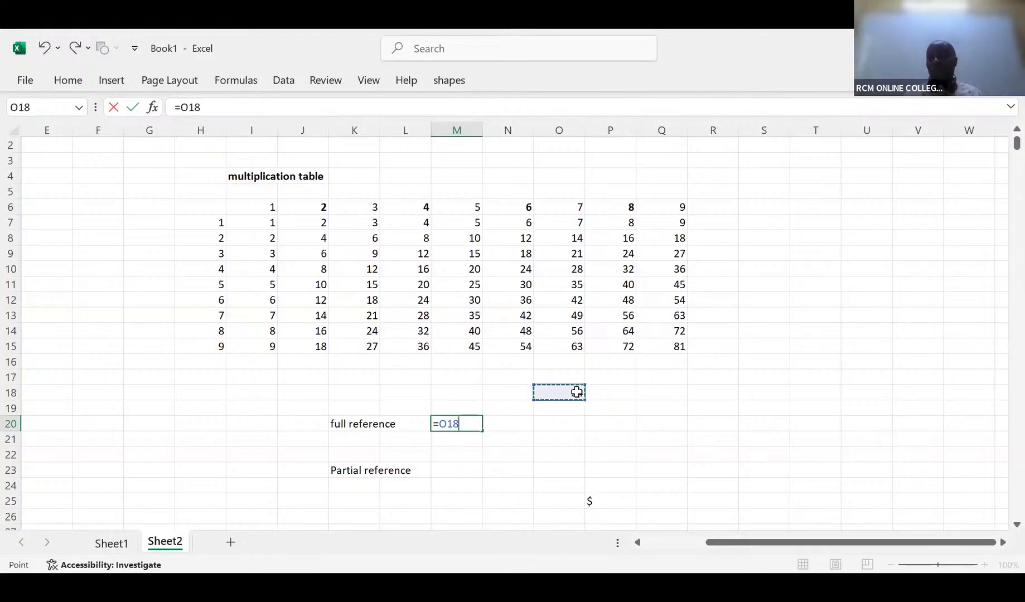
click(440, 424)
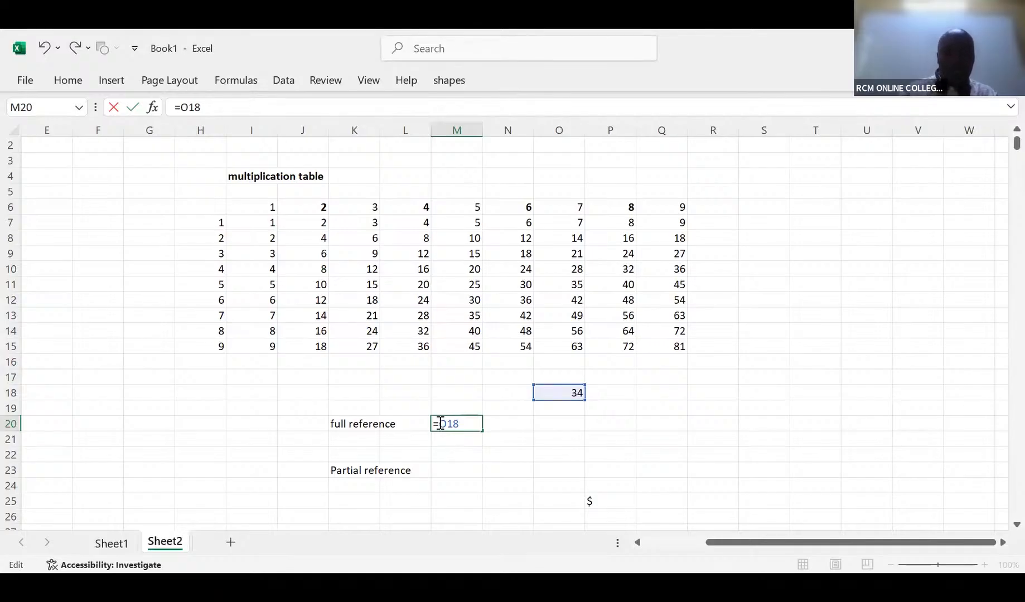
text($O)
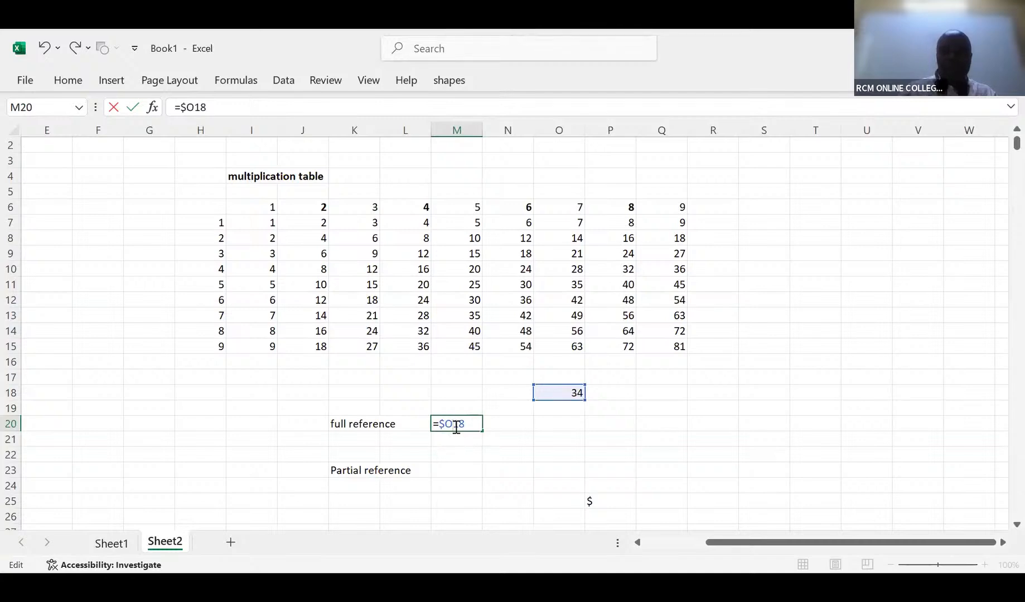
text($)
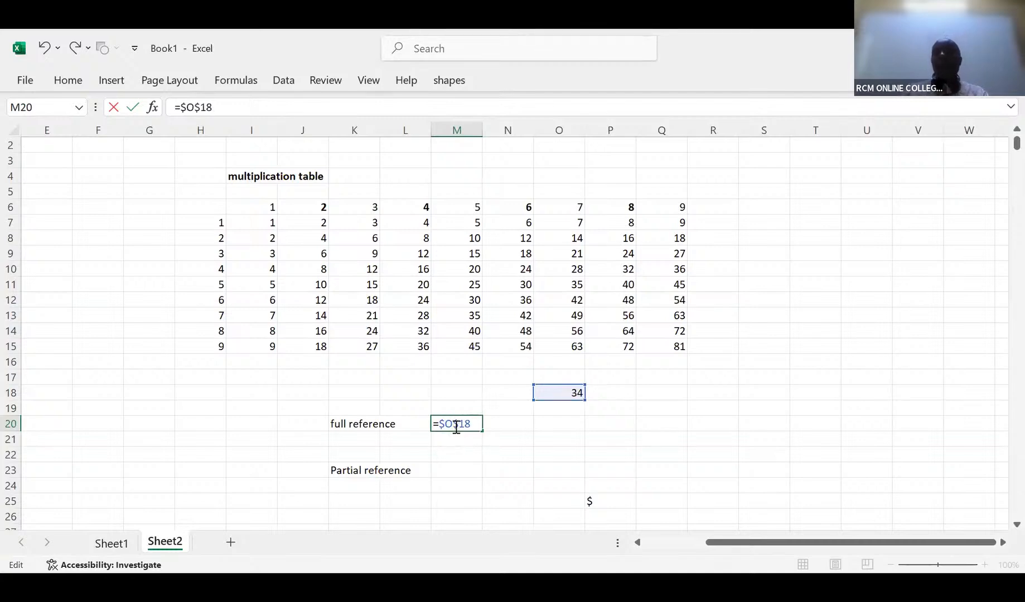
Step: Write the note "F4" in P20, on the same row as the full reference example
click(561, 424)
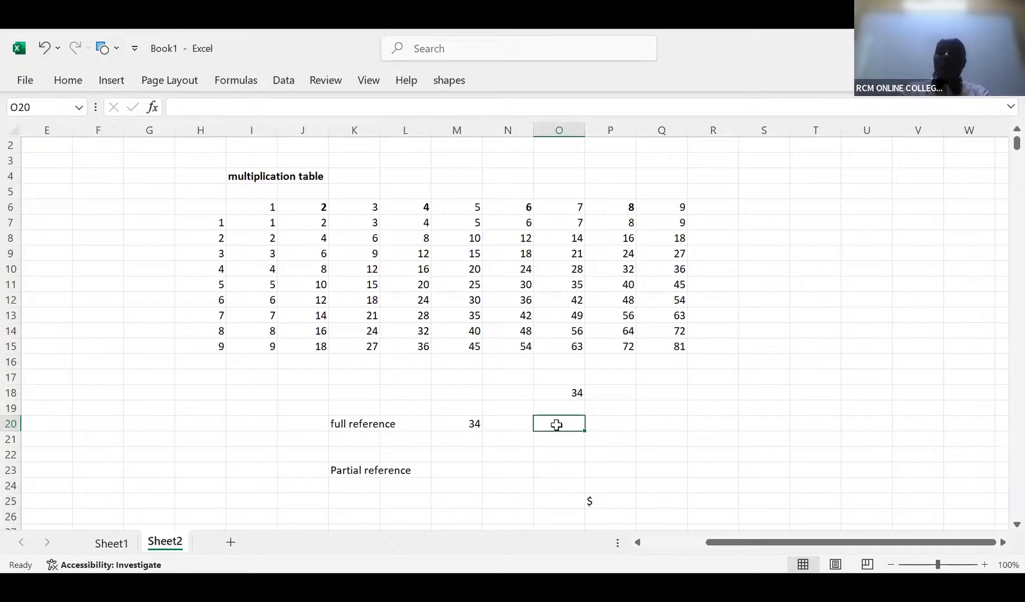
text(f4)
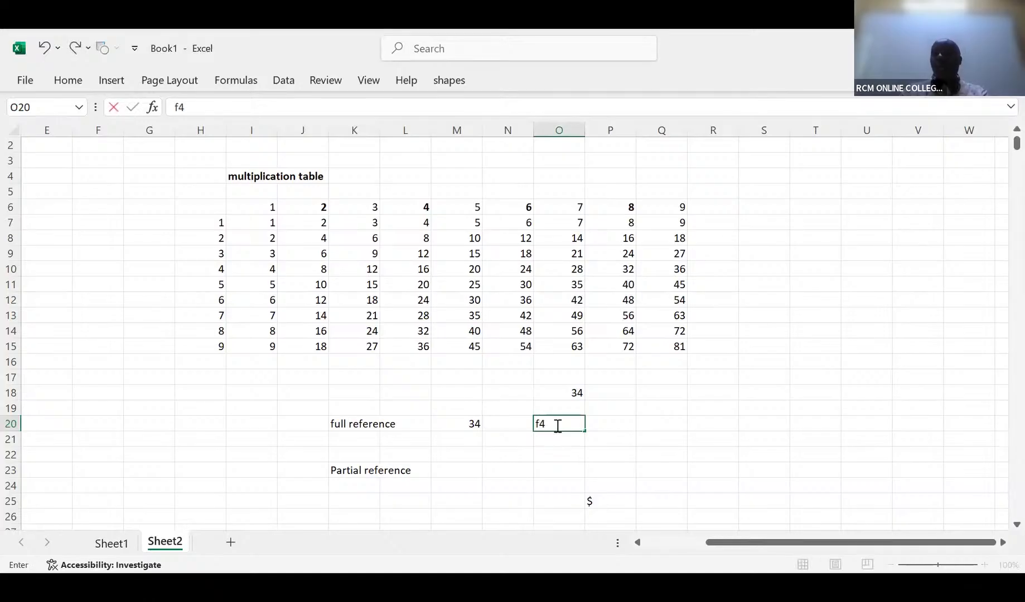
key(BackSpace)
key(BackSpace)
key(Tab)
text(f4)
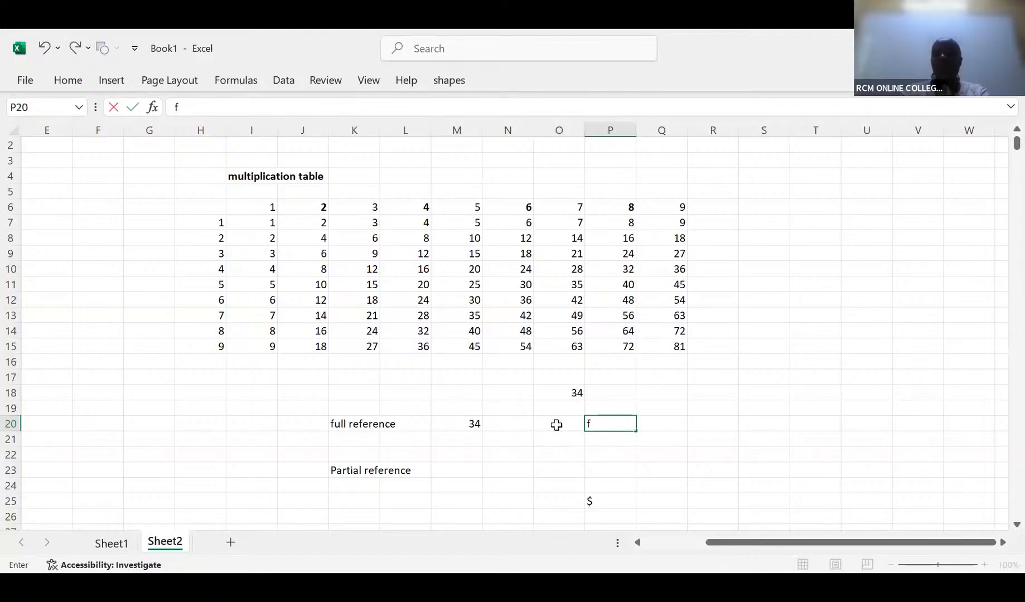
key(BackSpace)
key(BackSpace)
text(F4)
Step: Try a reference to O18 in S22, lock it as =$O$18, and discard the entry
click(742, 449)
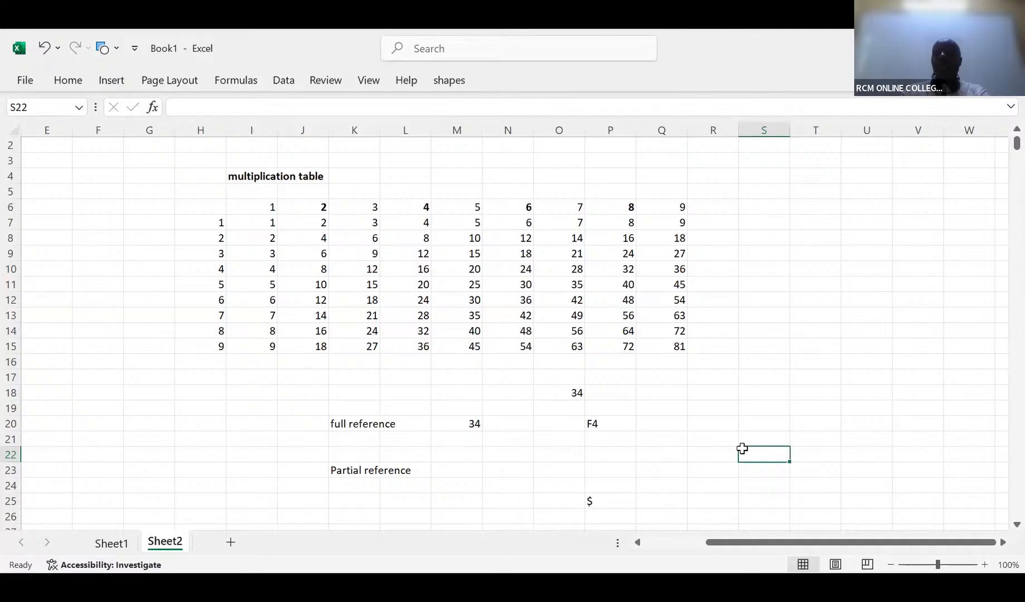
text(=)
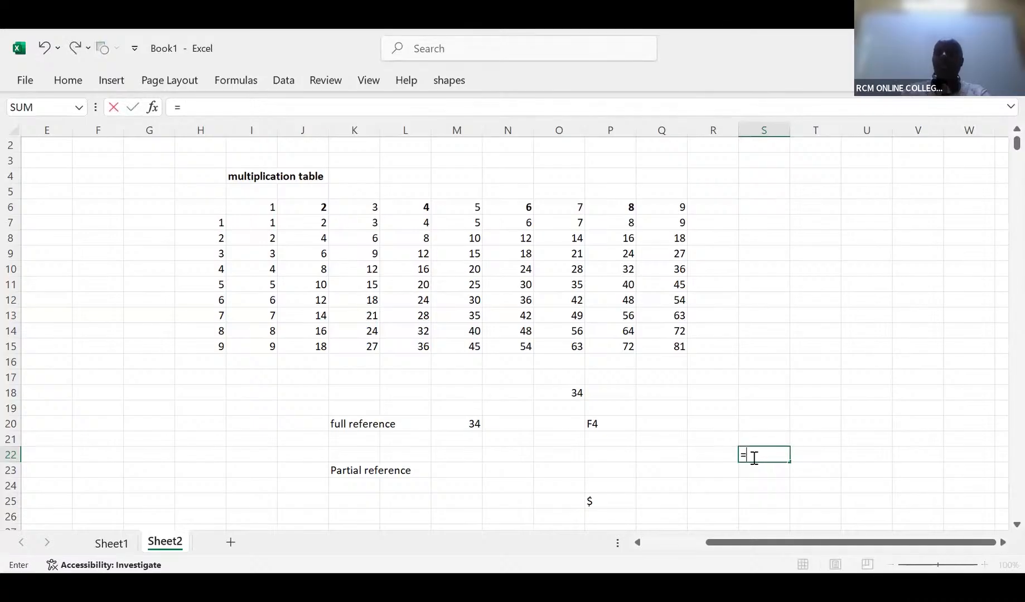
click(574, 393)
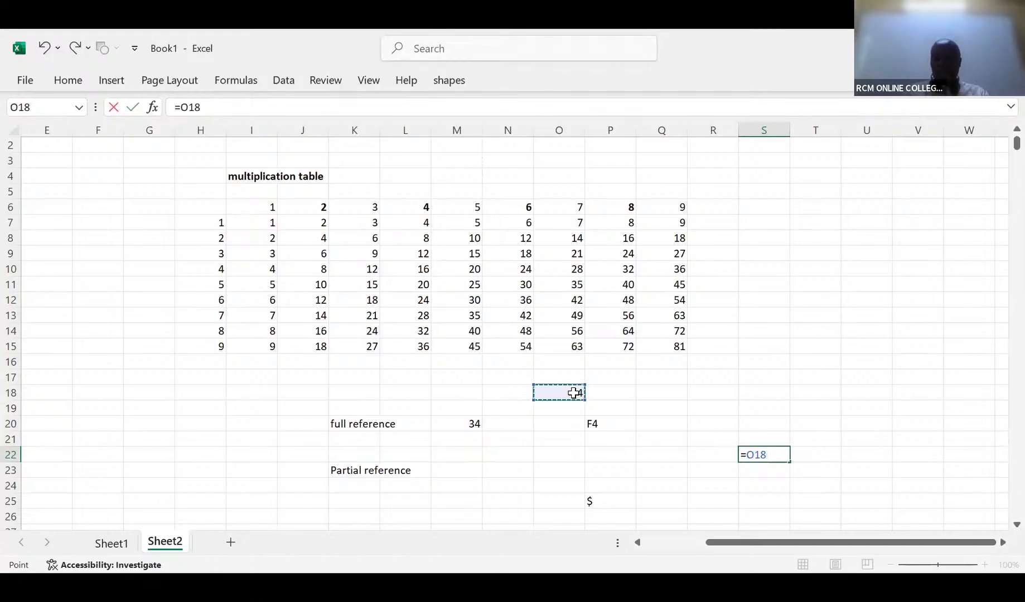
key(F4)
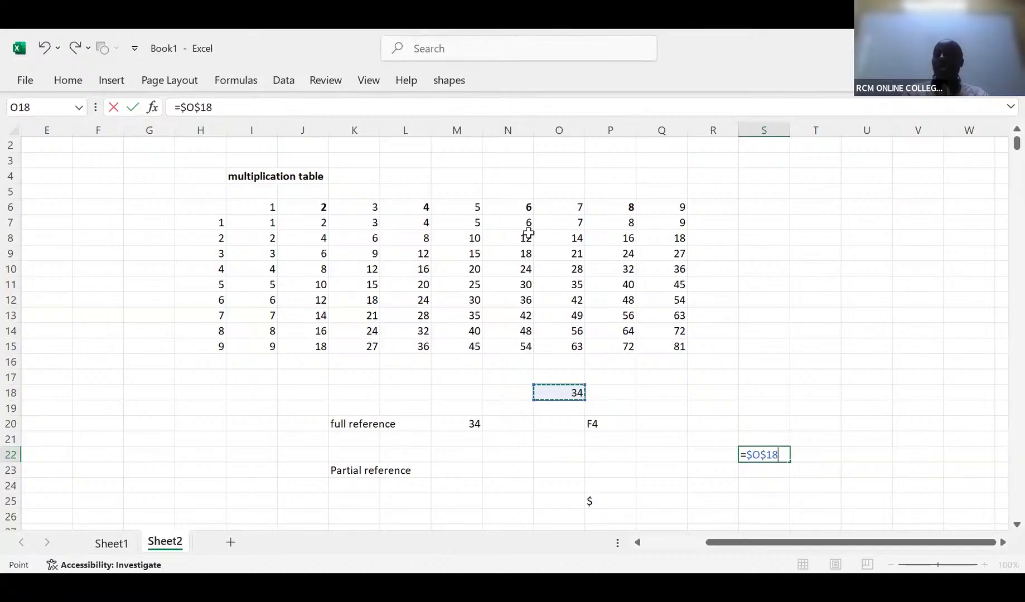
click(303, 395)
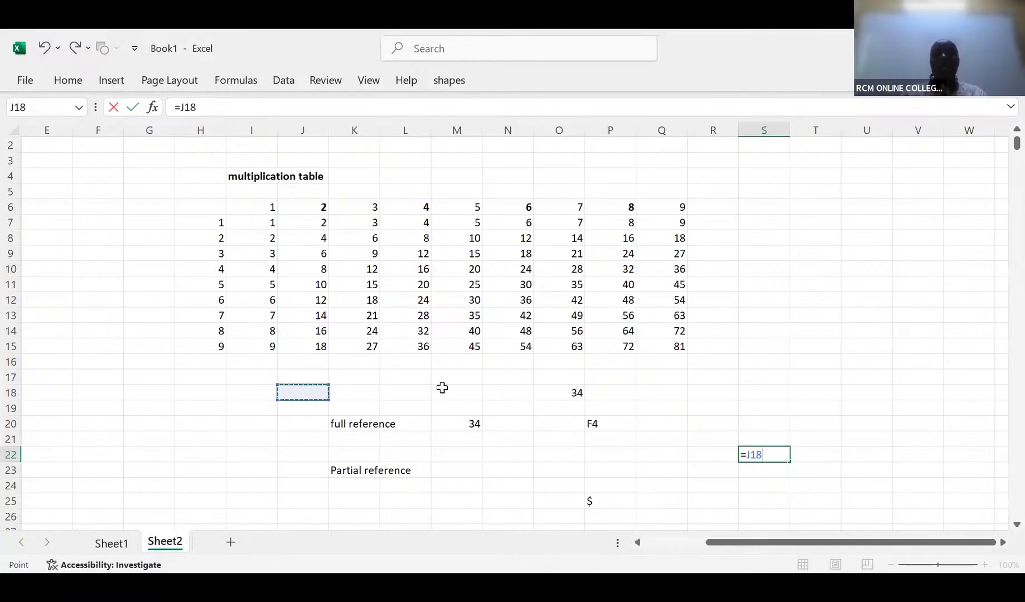
key(Escape)
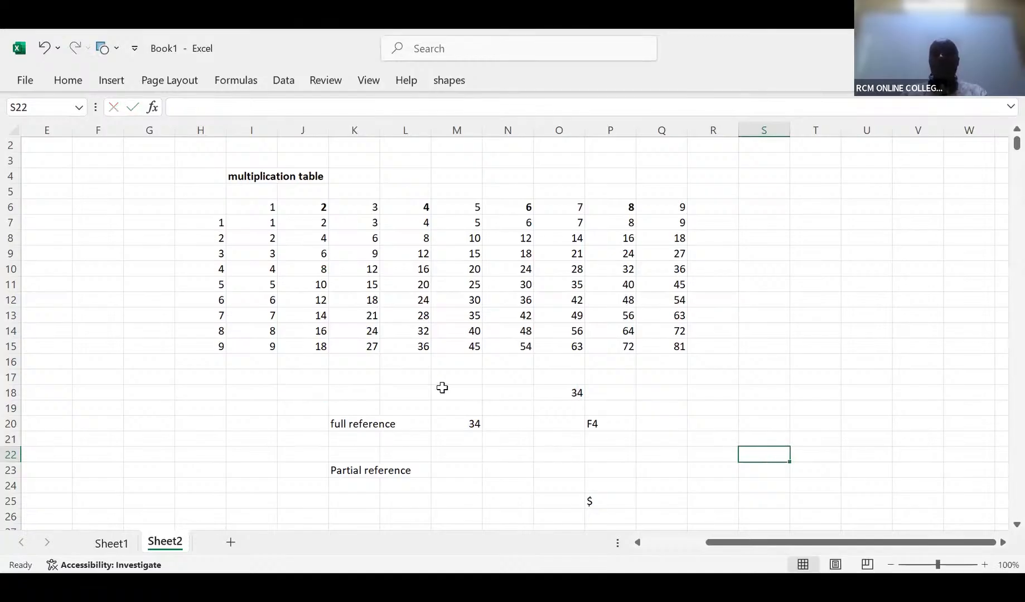
Step: Clear the reference notes and sample values from K18:Q25 below the multiplication table
click(353, 390)
drag(352, 389, 639, 503)
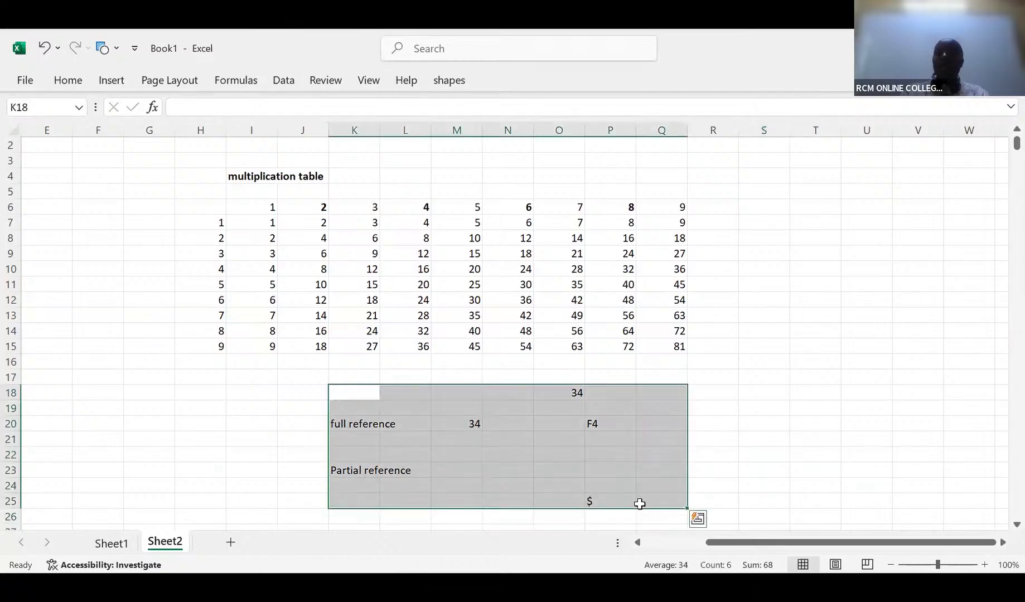
key(Delete)
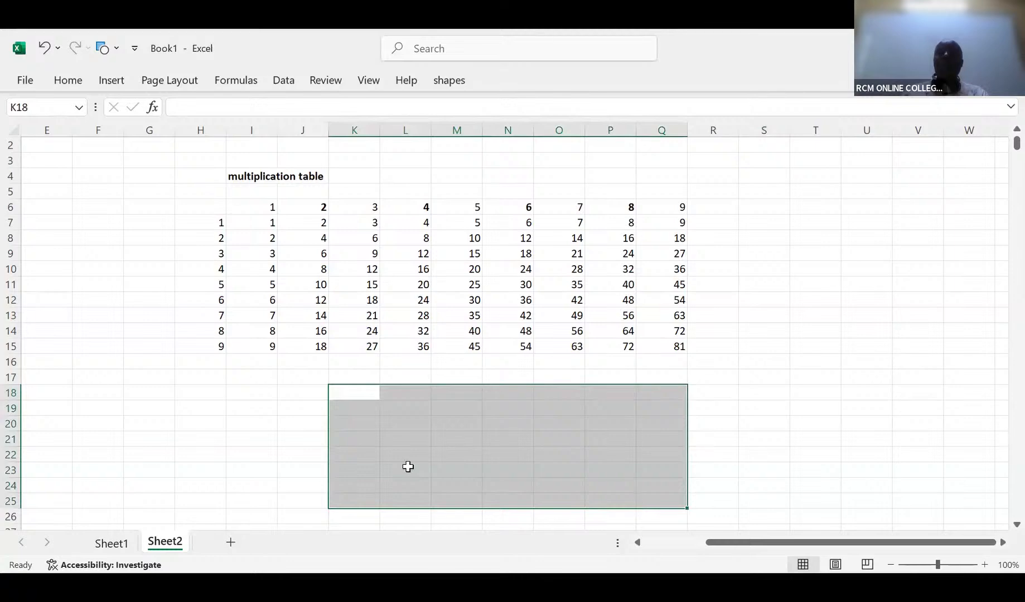
Step: Enter the labels QUANTITY in K18 and PRICE in K17, and set the price in L17 to 10
click(355, 395)
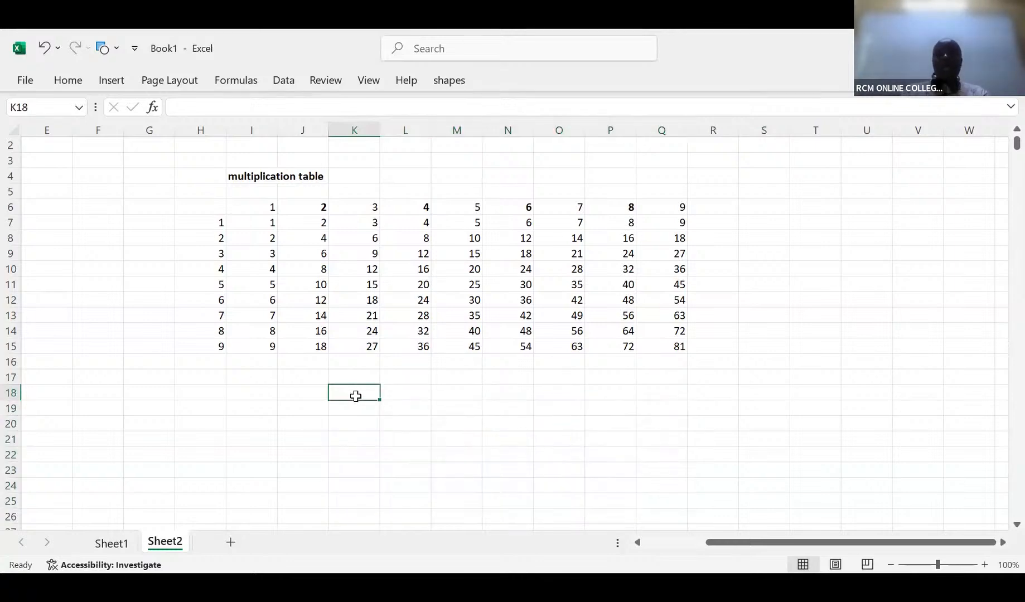
text(QU)
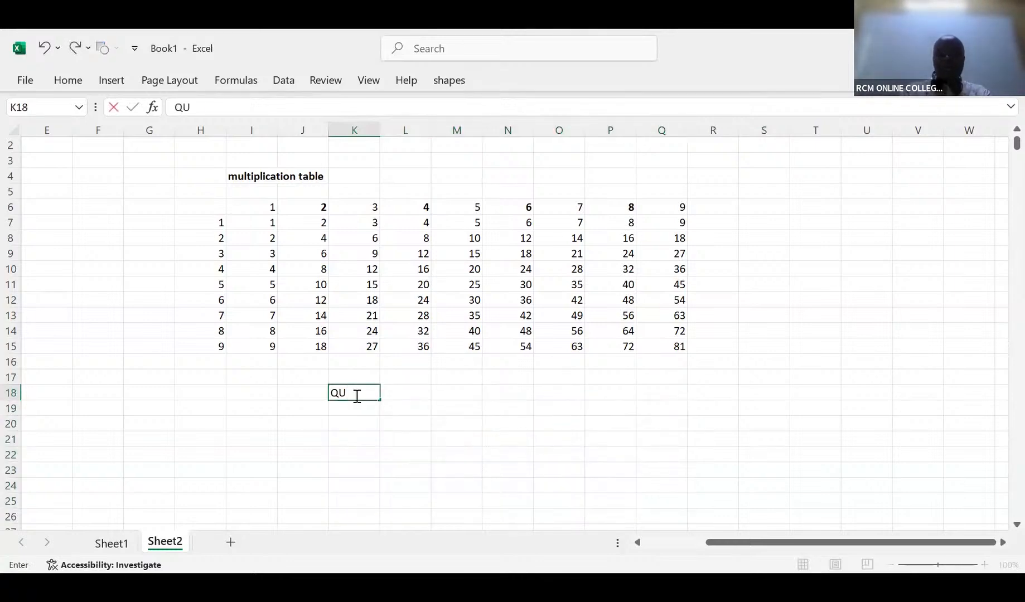
text(ANTIT)
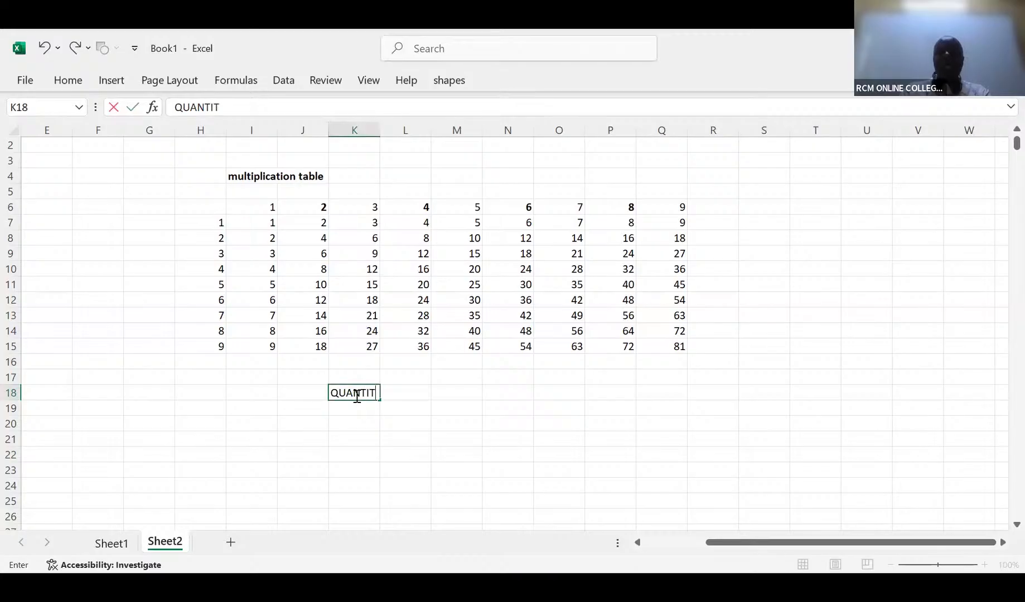
text(Y)
click(354, 376)
text(PRI)
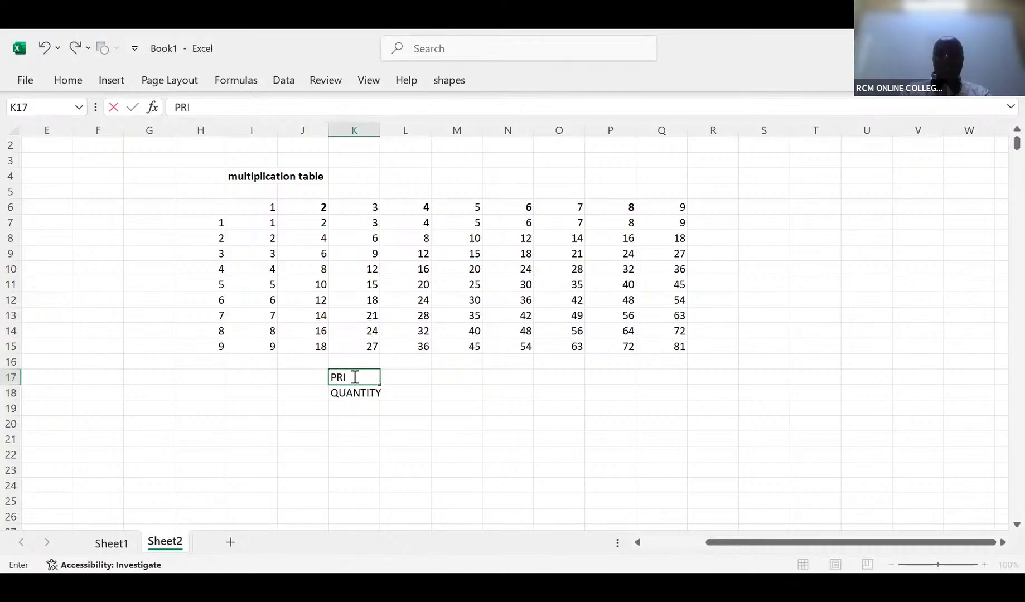
text(CE)
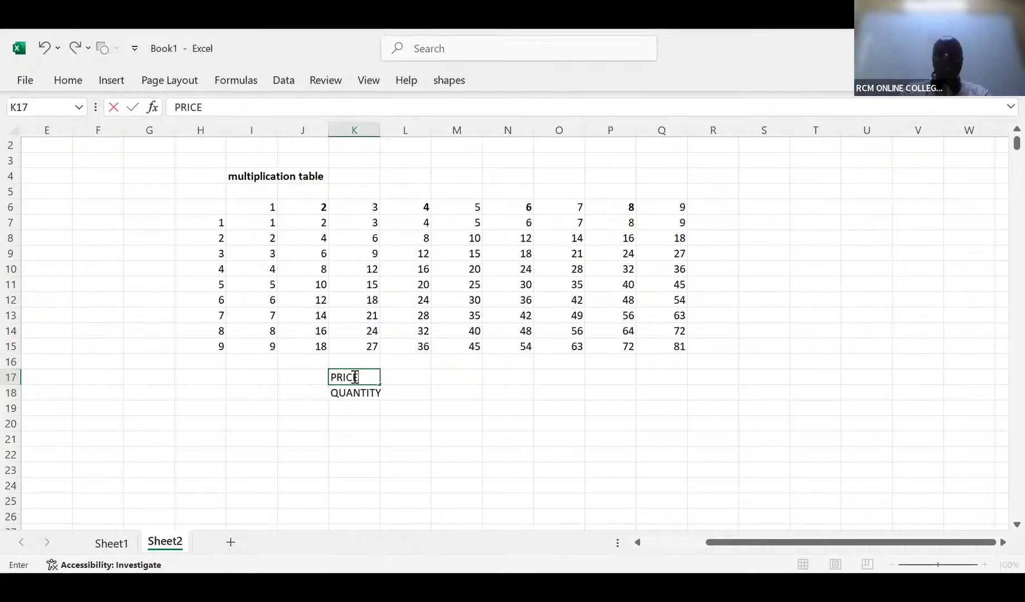
click(417, 373)
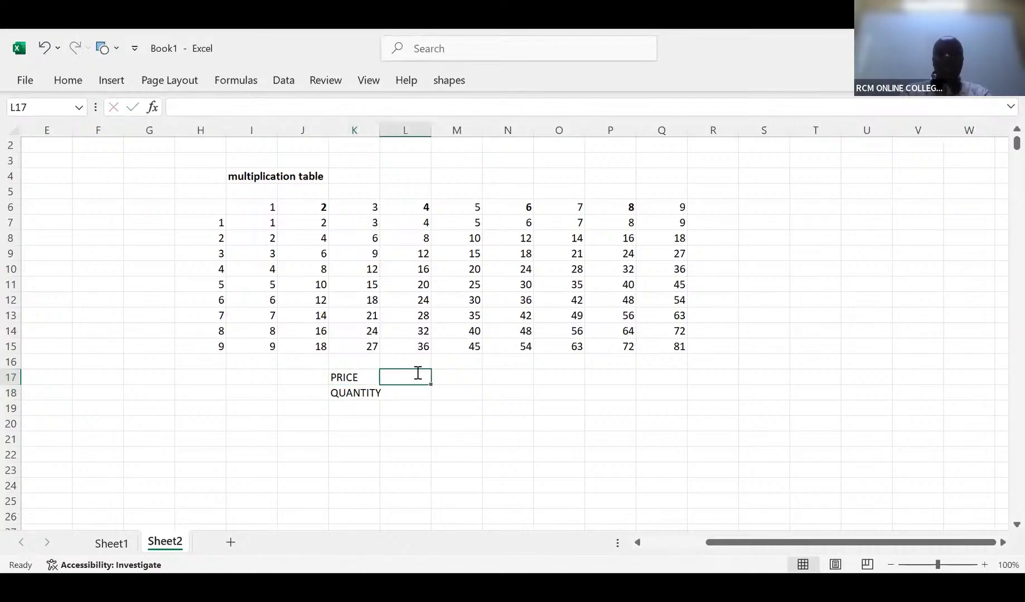
text(10)
Step: Enter the quantities 12, 34, 56 and 78 in K19:K22 under the QUANTITY heading
click(354, 412)
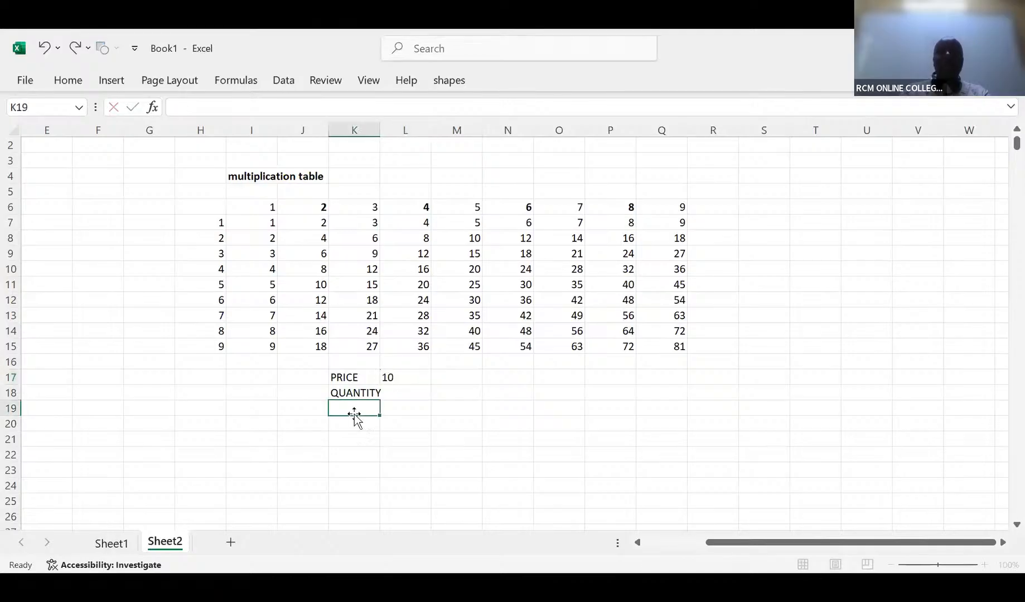
text(12)
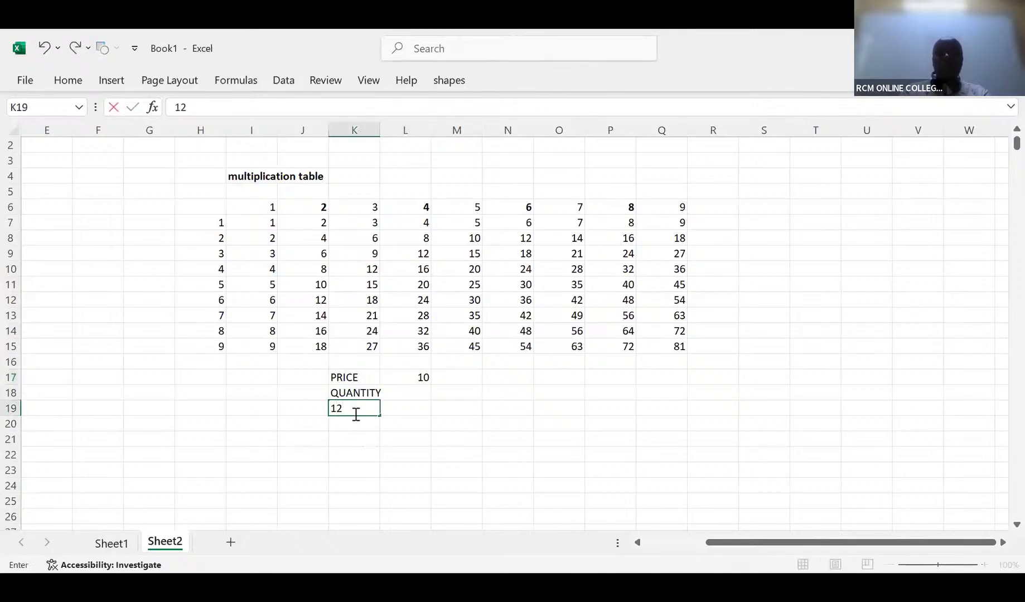
key(Return)
text(34)
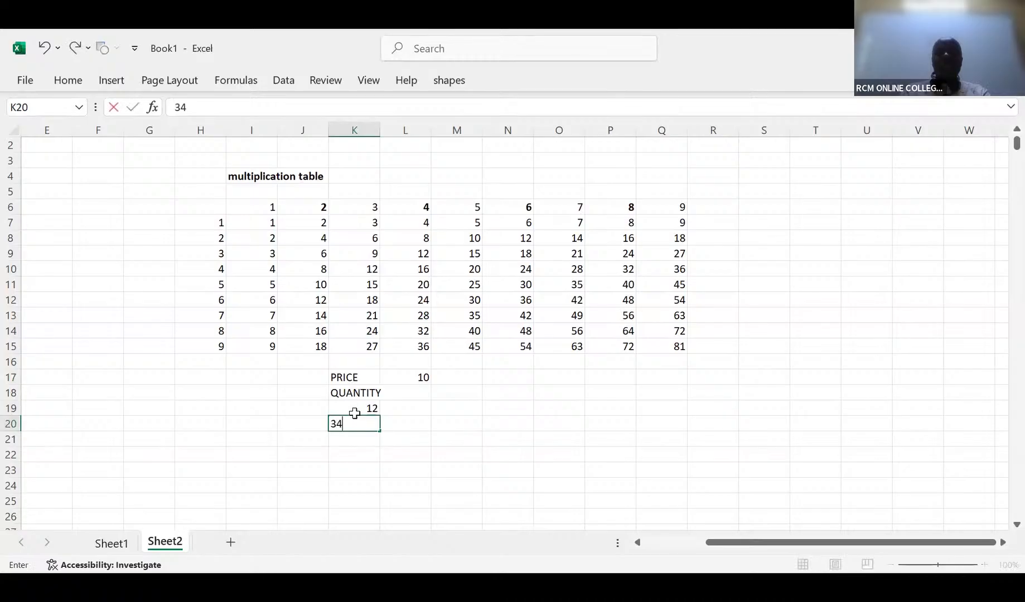
key(Return)
text(56)
key(Return)
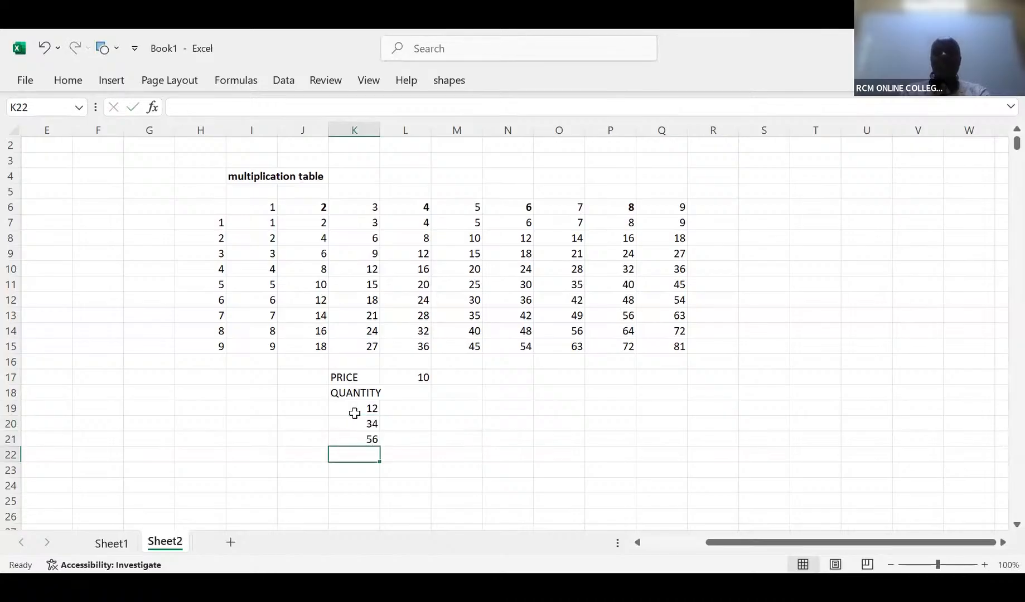
text(78)
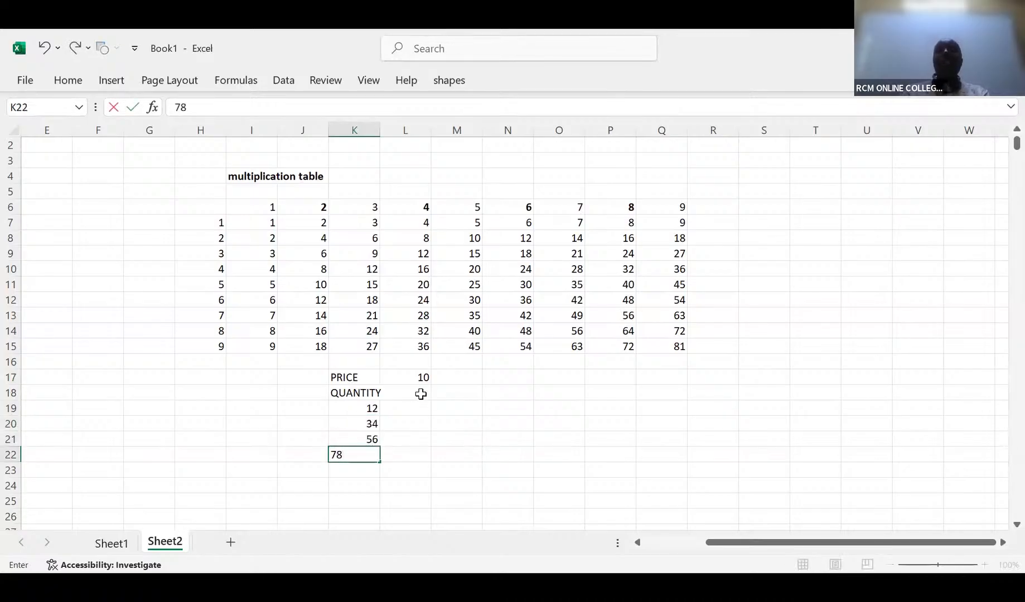
Step: Enter the heading REVENUE in L18 next to QUANTITY
click(421, 394)
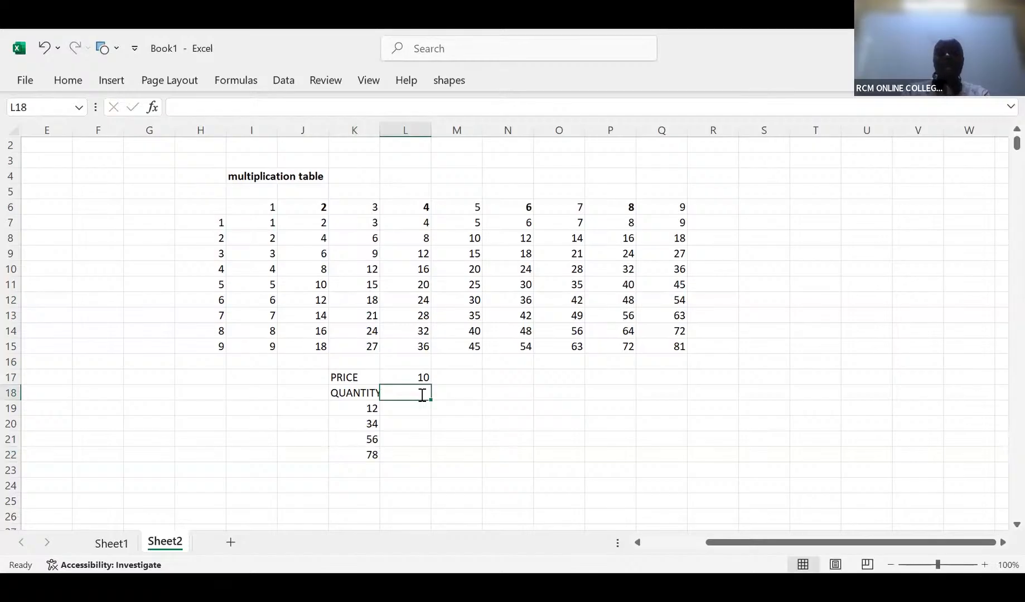
text(RE)
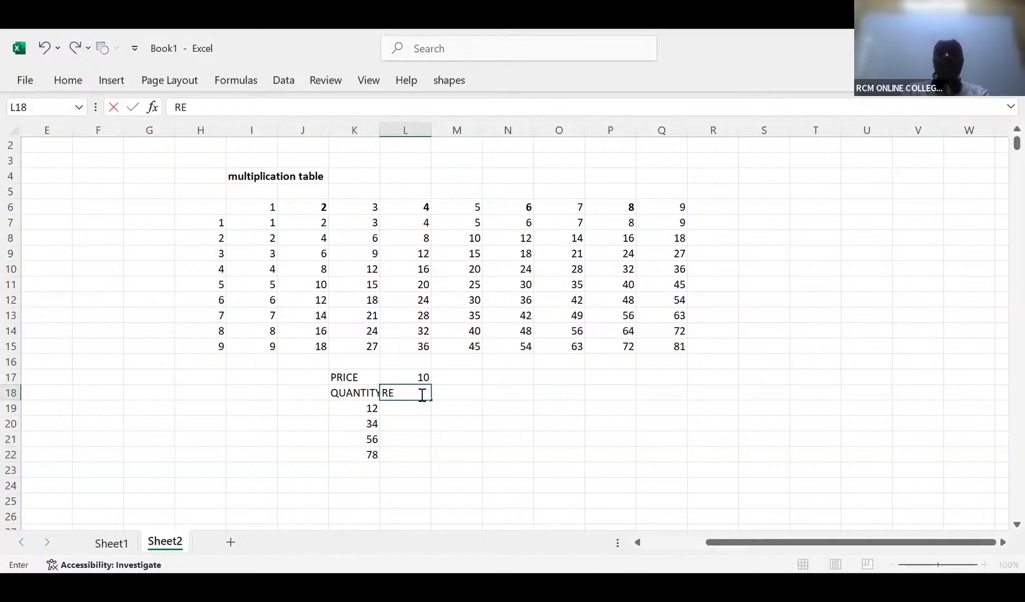
text(VENUE)
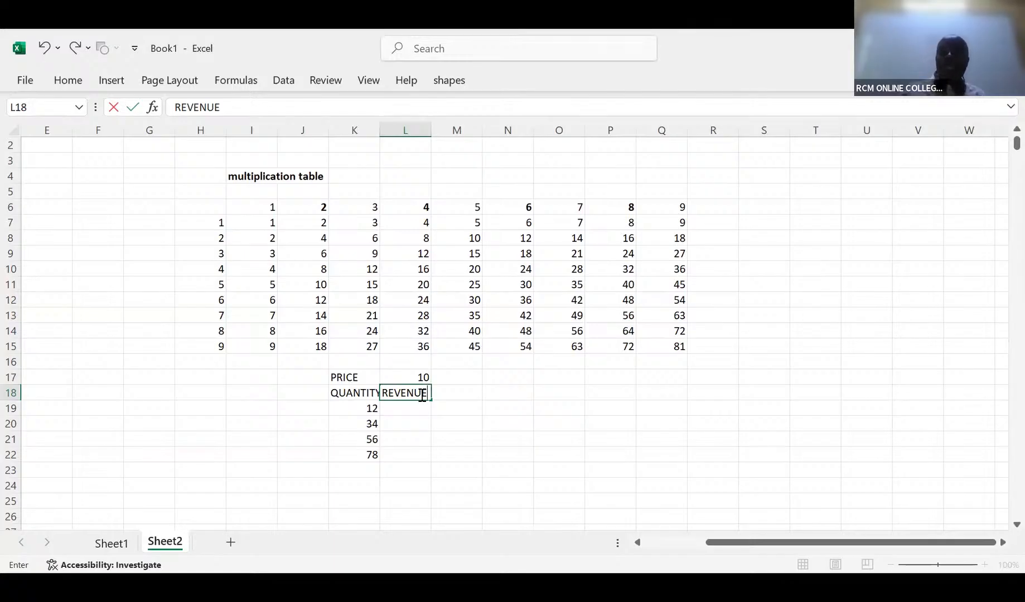
Step: Extend the heading in L18 so that it reads REVENUE=QP
text(=)
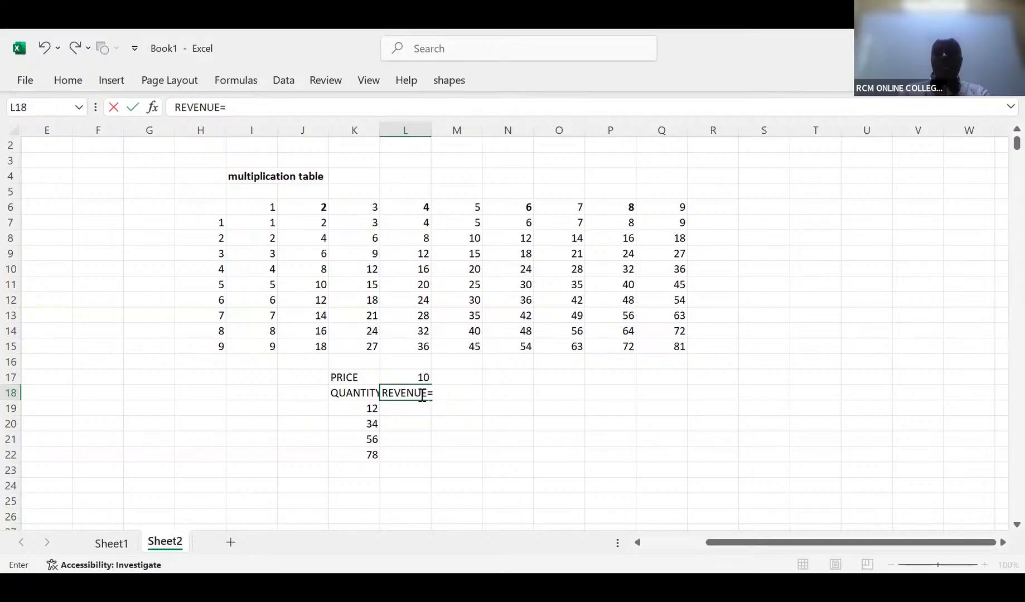
text(QP)
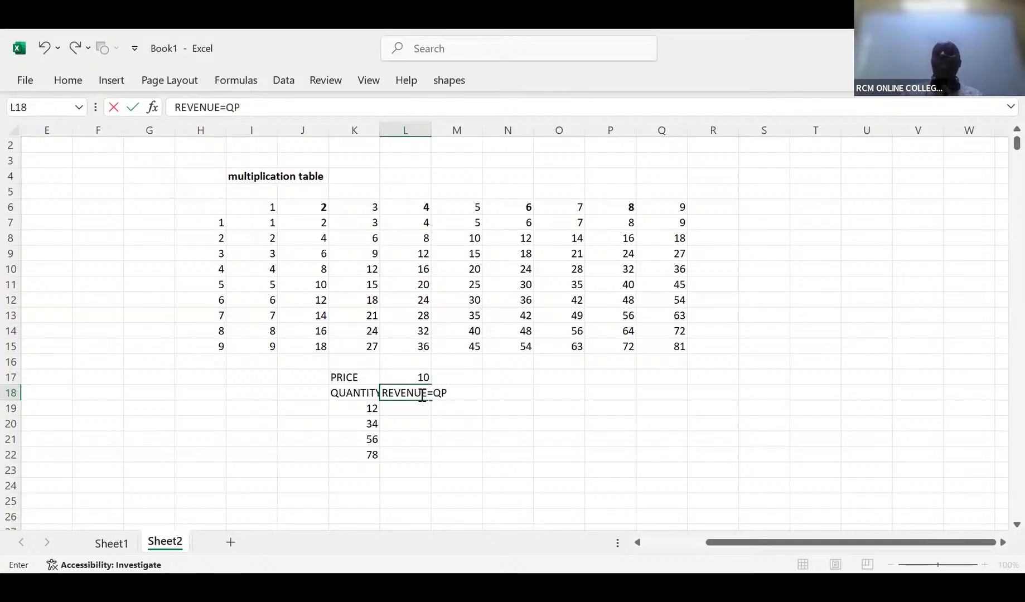
click(408, 407)
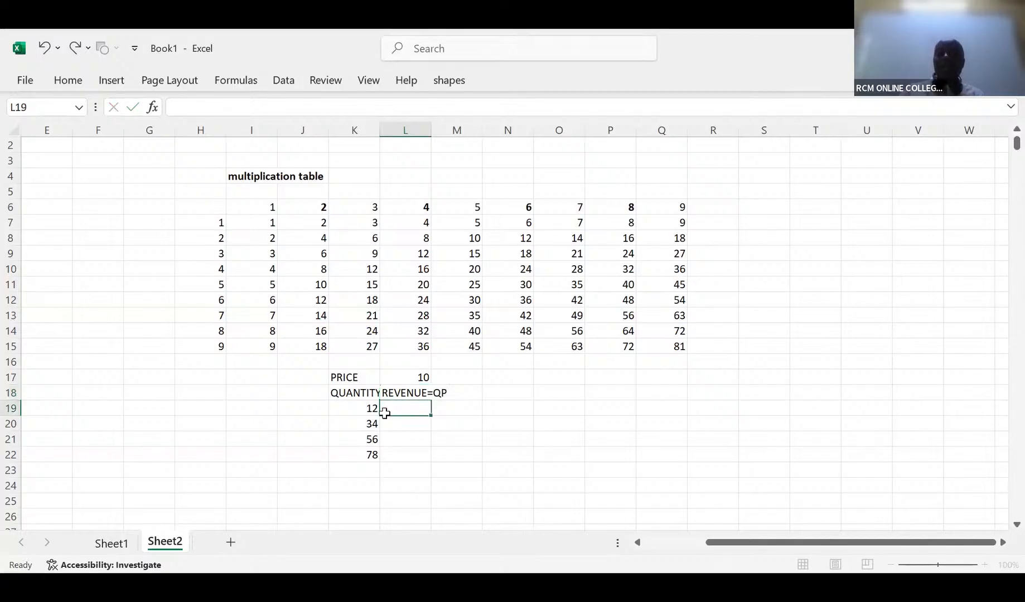
Step: Calculate the first revenue in L19 with the formula =K19*$L$17, fully locking the price reference
text(=)
click(383, 412)
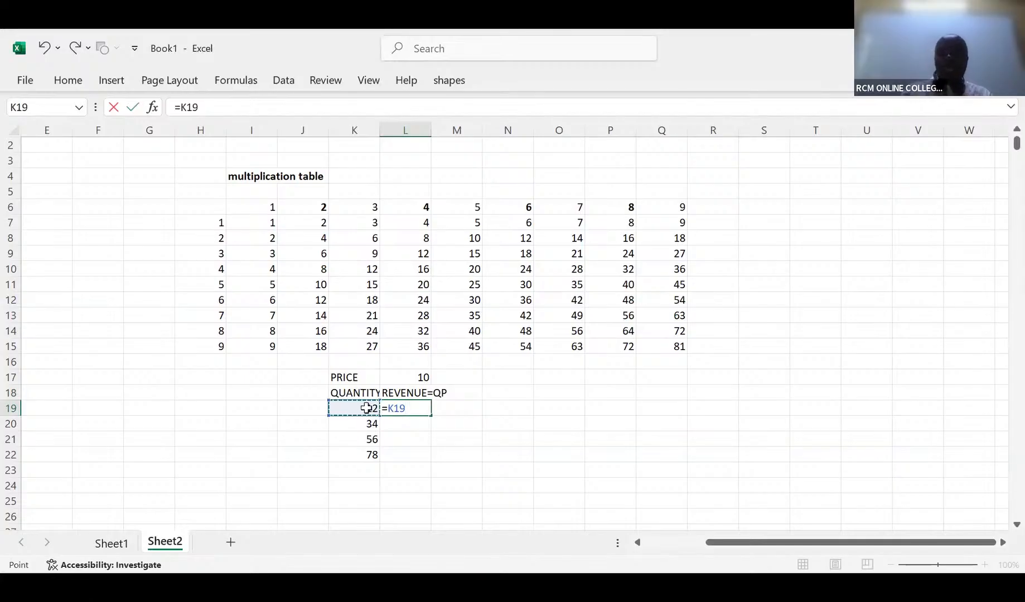
text(*)
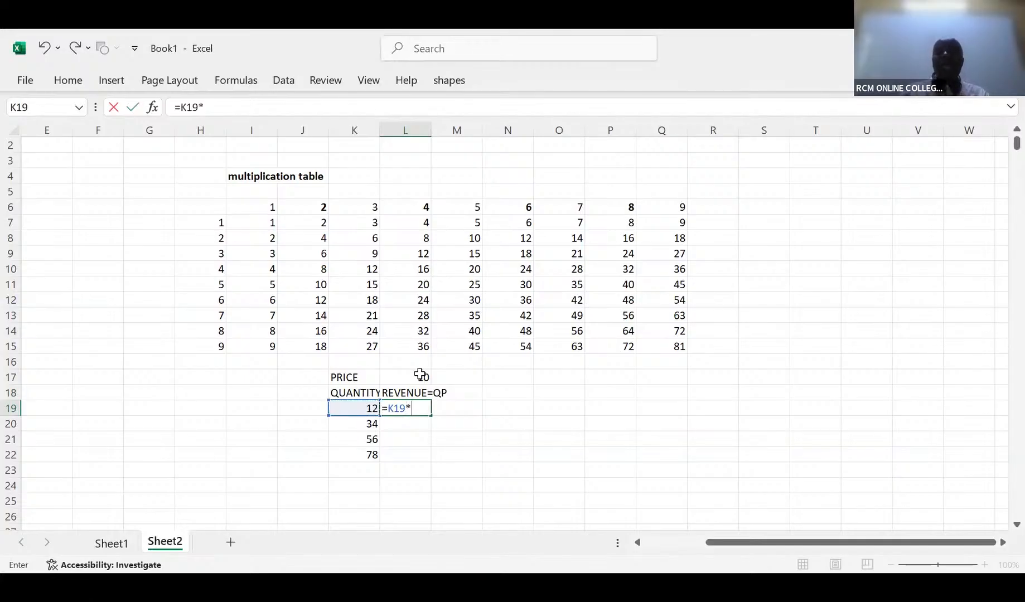
click(420, 377)
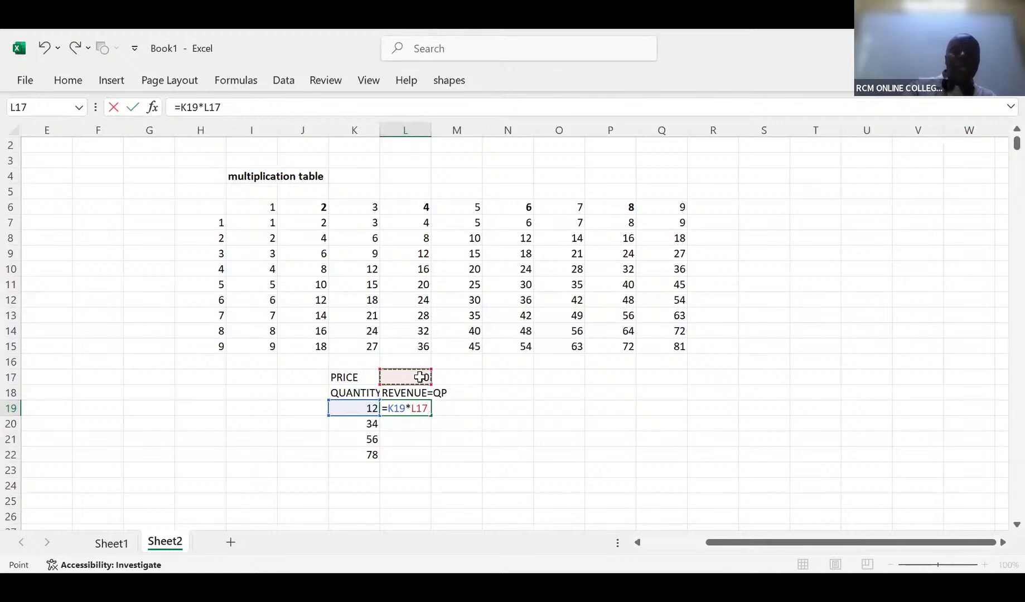
key(F4)
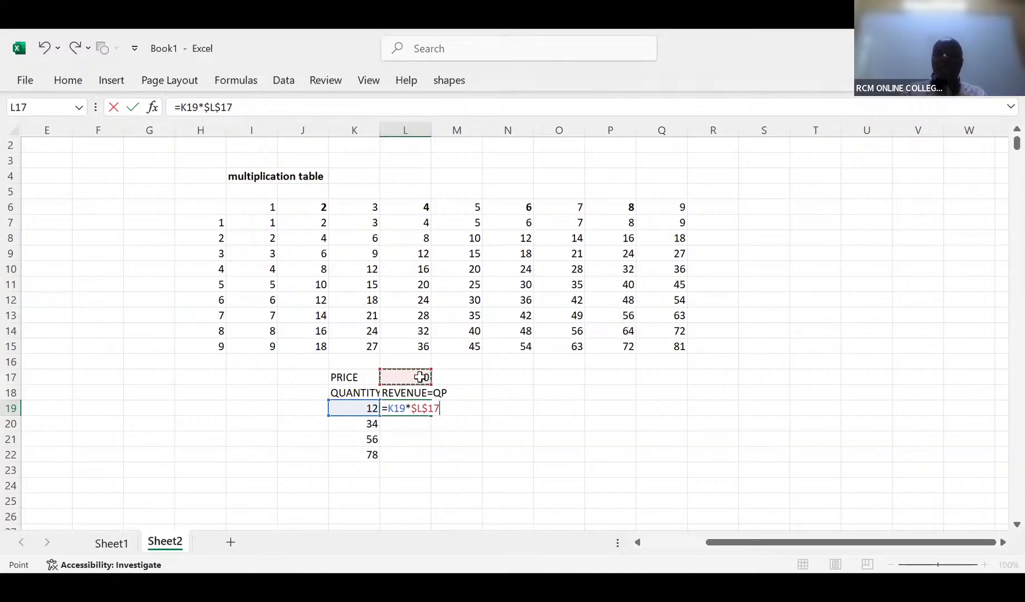
key(ctrl+Return)
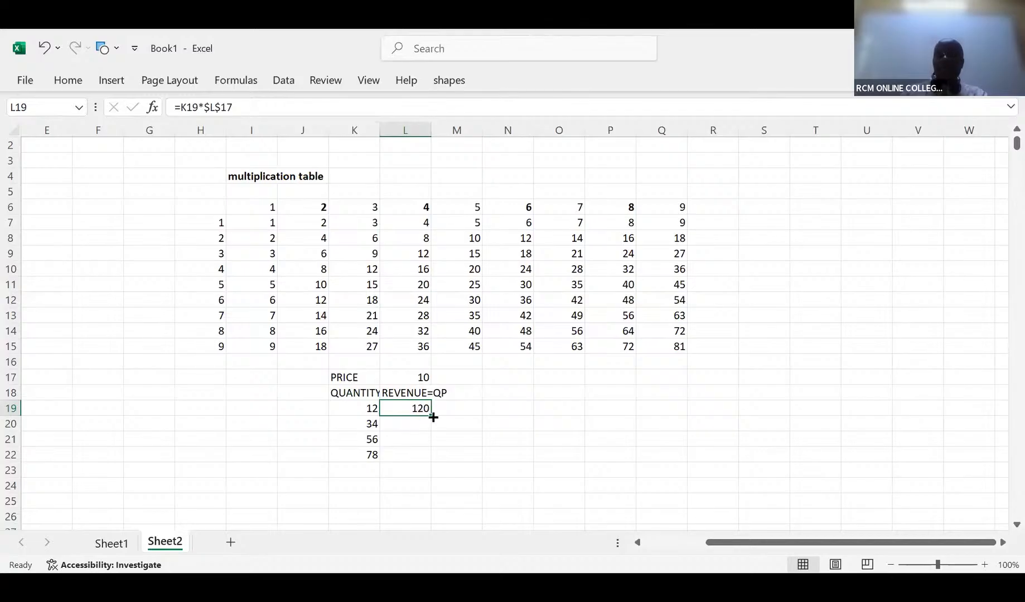
Step: Fill the revenue formula from L19 down to L22 and inspect the cell references used in L22
drag(432, 416, 433, 462)
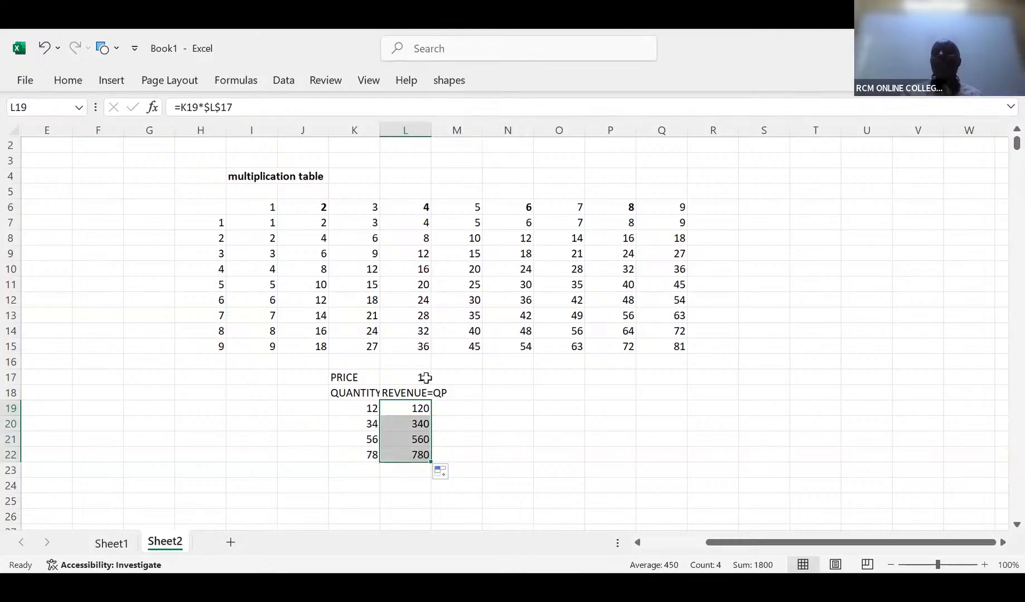
click(417, 456)
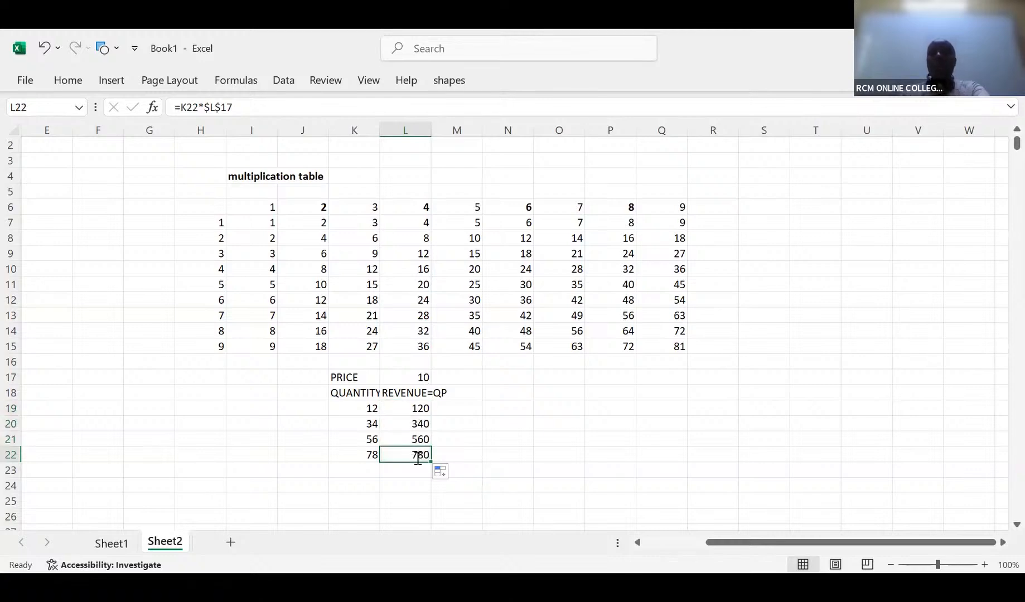
key(F2)
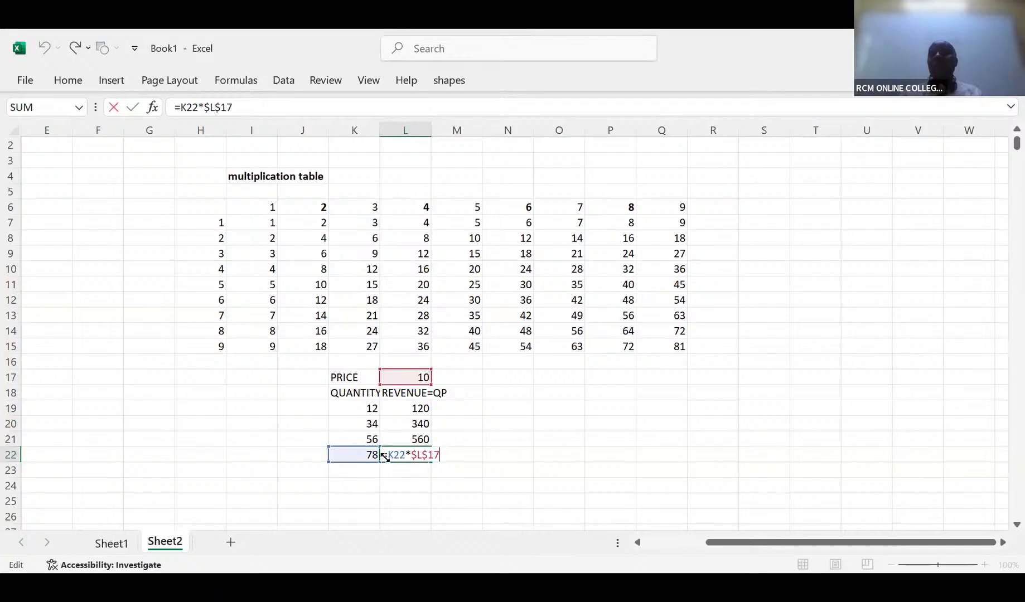
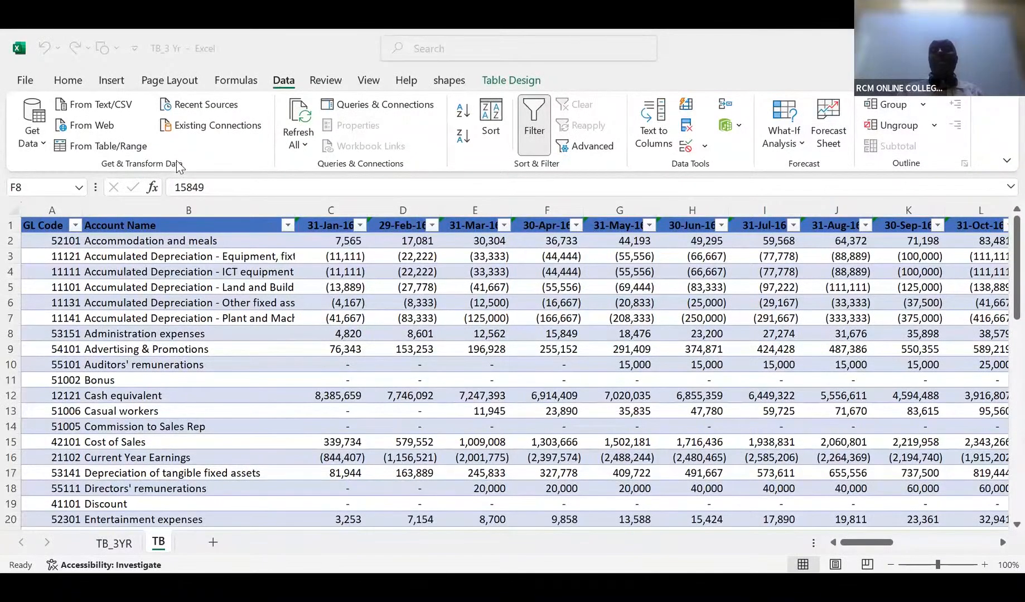
Step: Open the trial balance table from the TB sheet of the TB_3 Yr workbook in the Power Query Editor
click(114, 147)
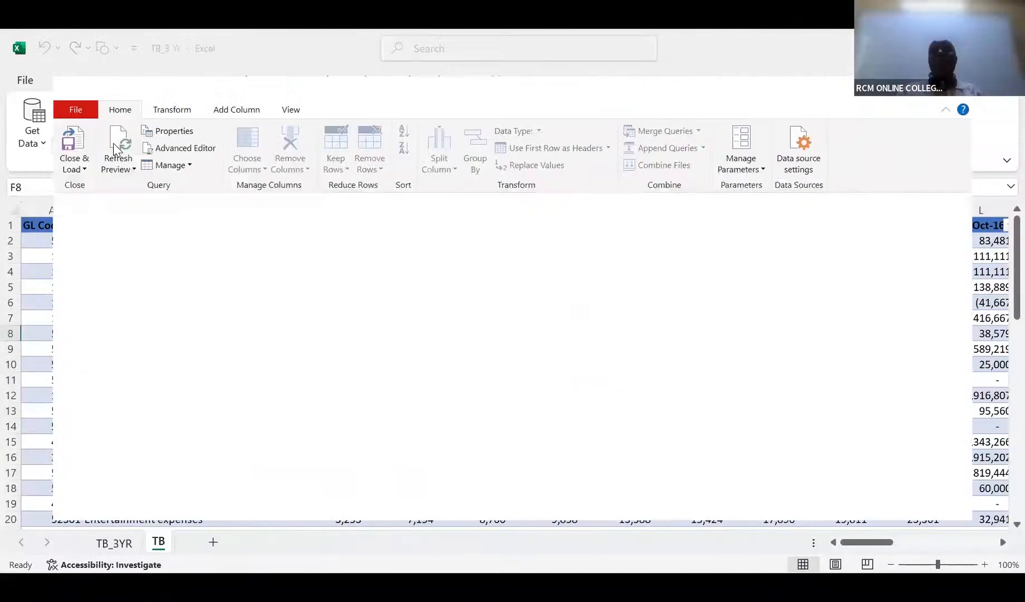
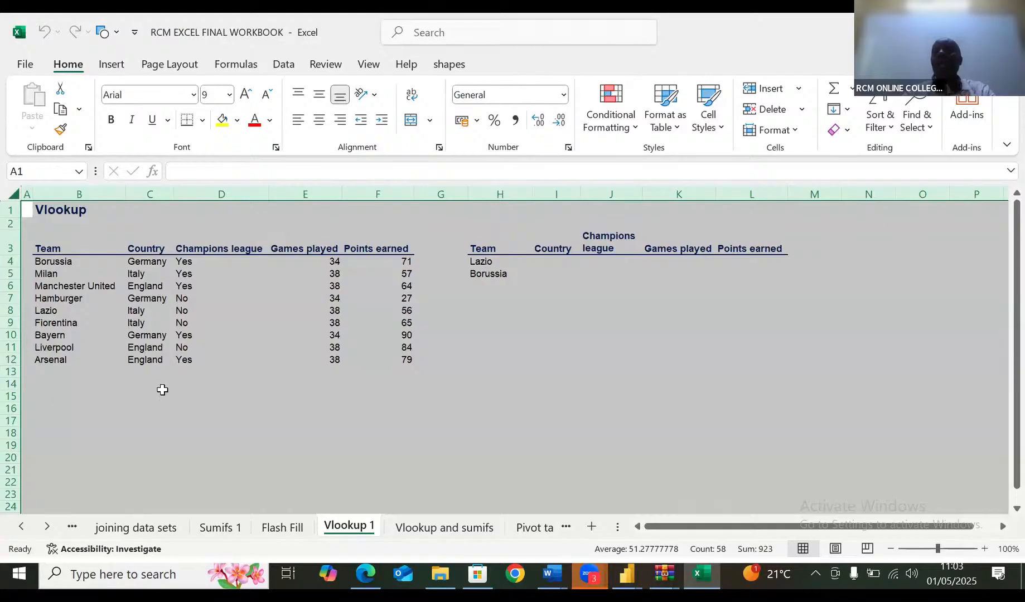
Step: On the Vlookup 1 sheet, enter the note SEARCHING FOR AN ITEM IN A COLUMN=USE VERTICAL LOOKUP=VLOOKUP in E16
click(321, 408)
text(SEAR)
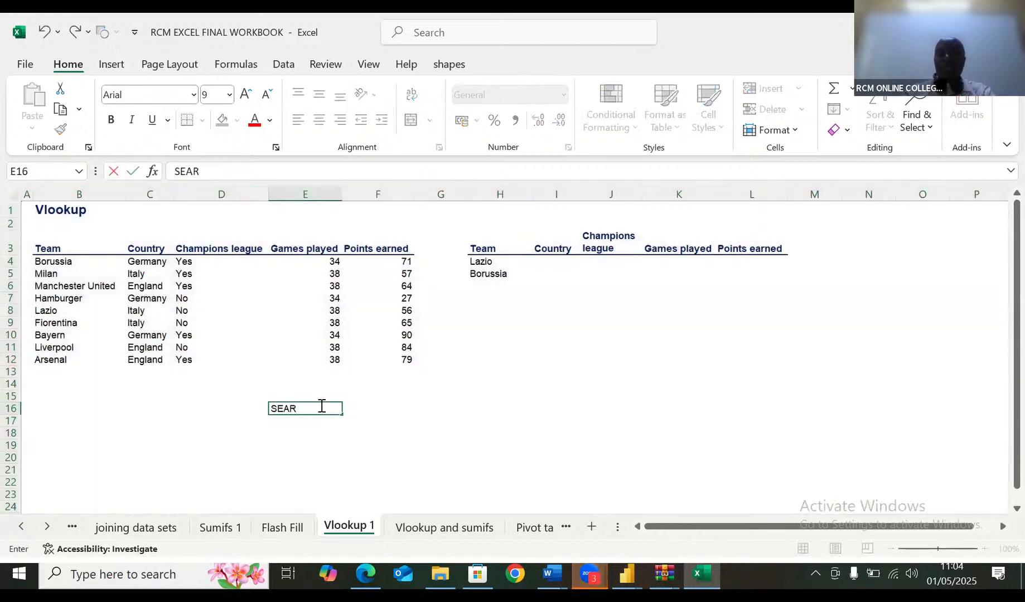
text(CHING FOR AN IT)
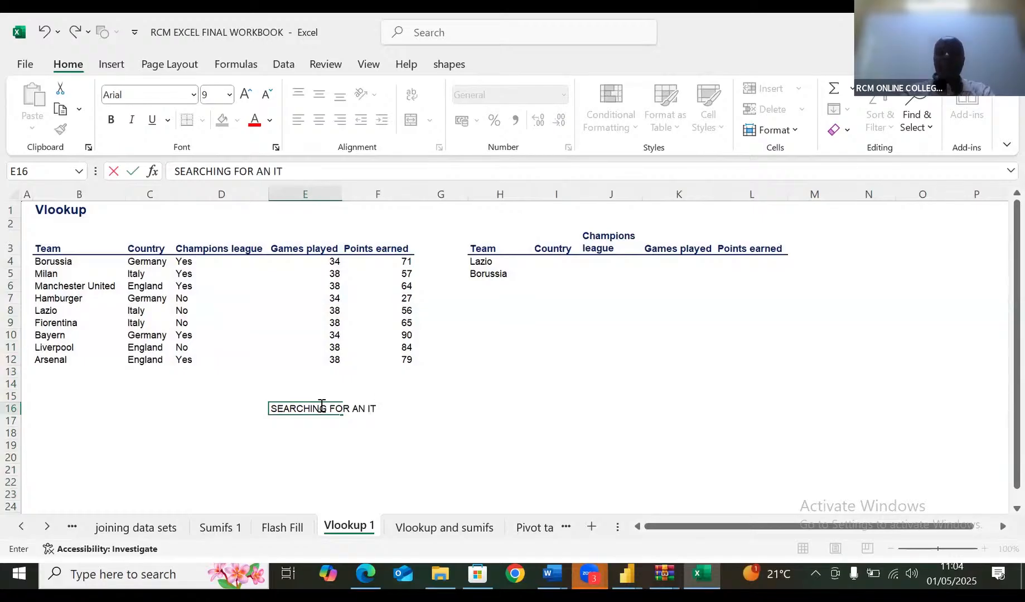
text(EM IN)
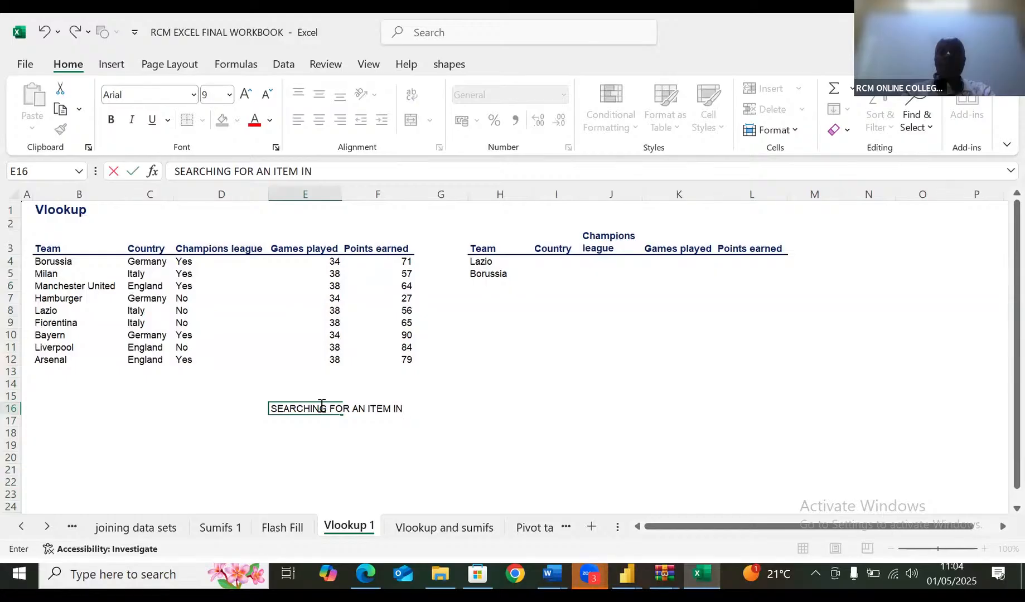
text( A COLUMN)
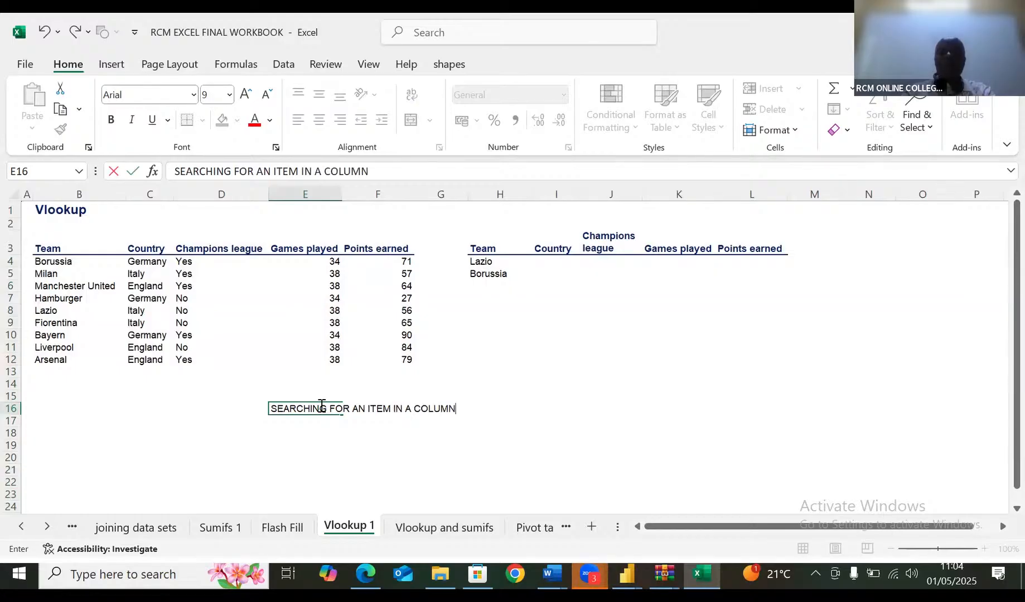
text(=USE VERTIC)
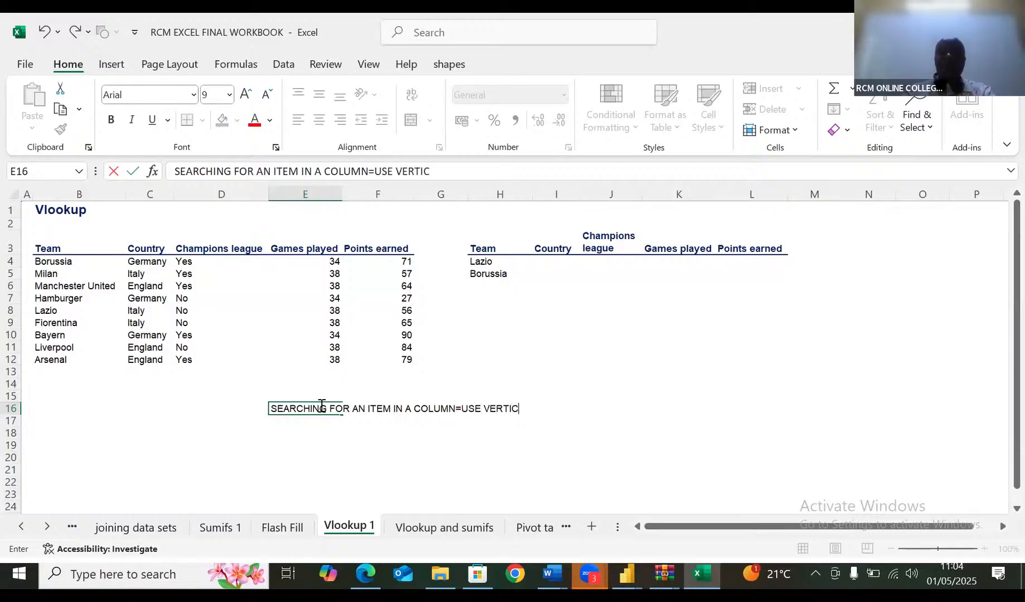
text(AL LOOK)
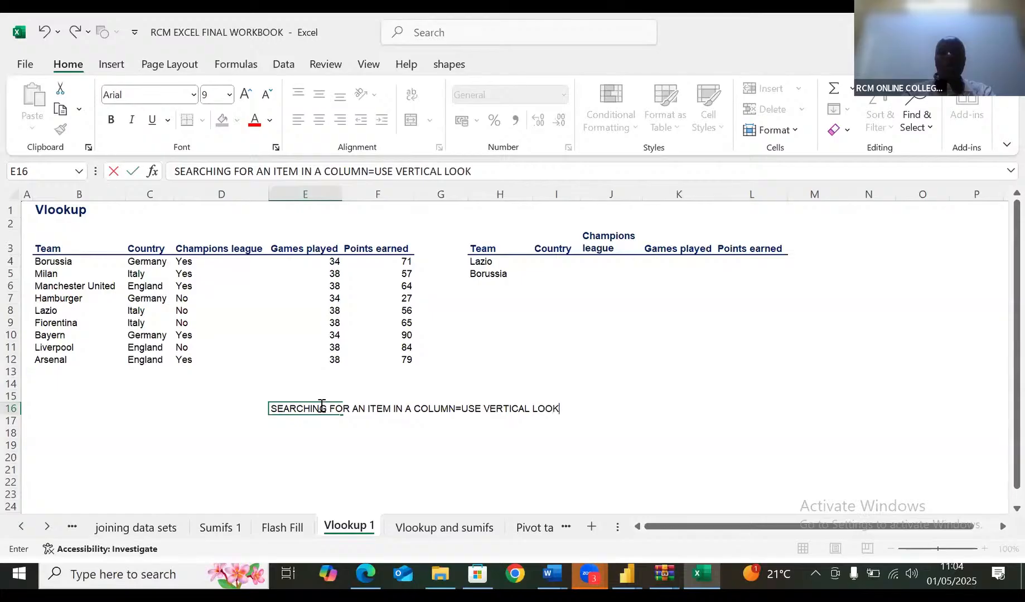
text(UP)
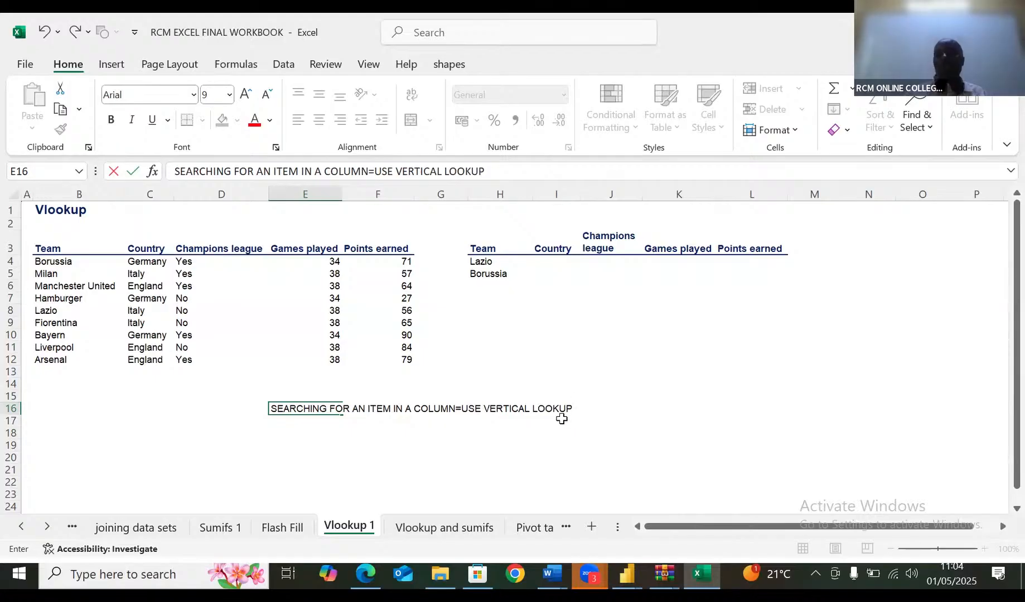
text(=VLOOK)
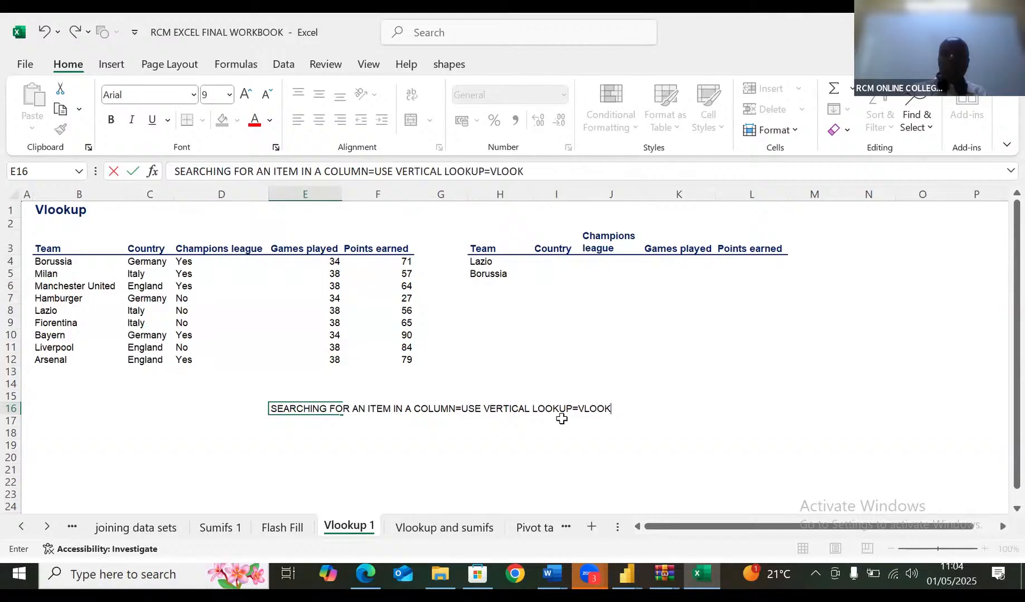
text(UP)
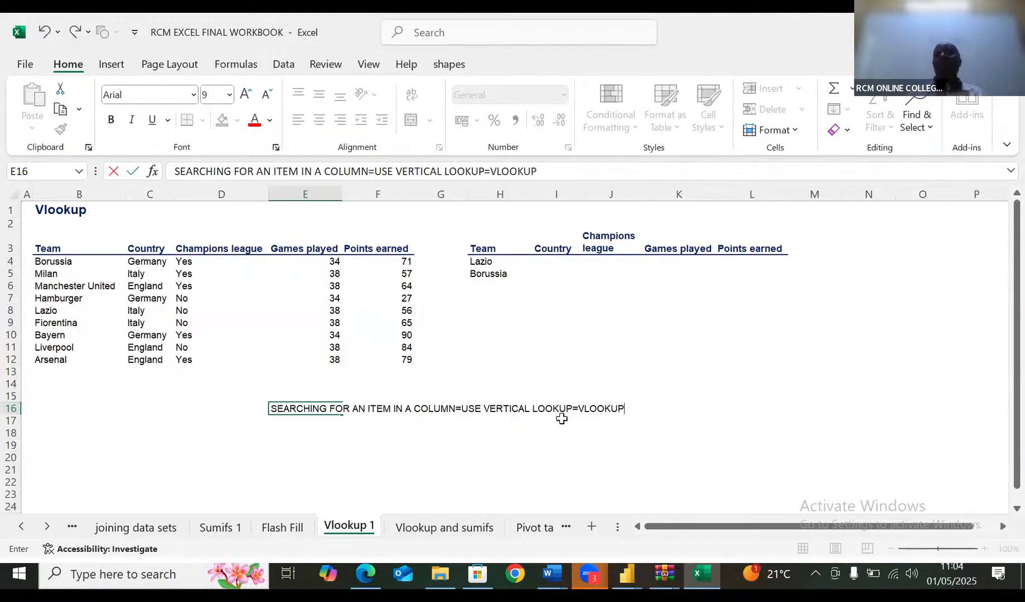
Step: Start a VLOOKUP formula in I4 for Lazio's country, using $H4 with its column locked as the lookup value
click(561, 262)
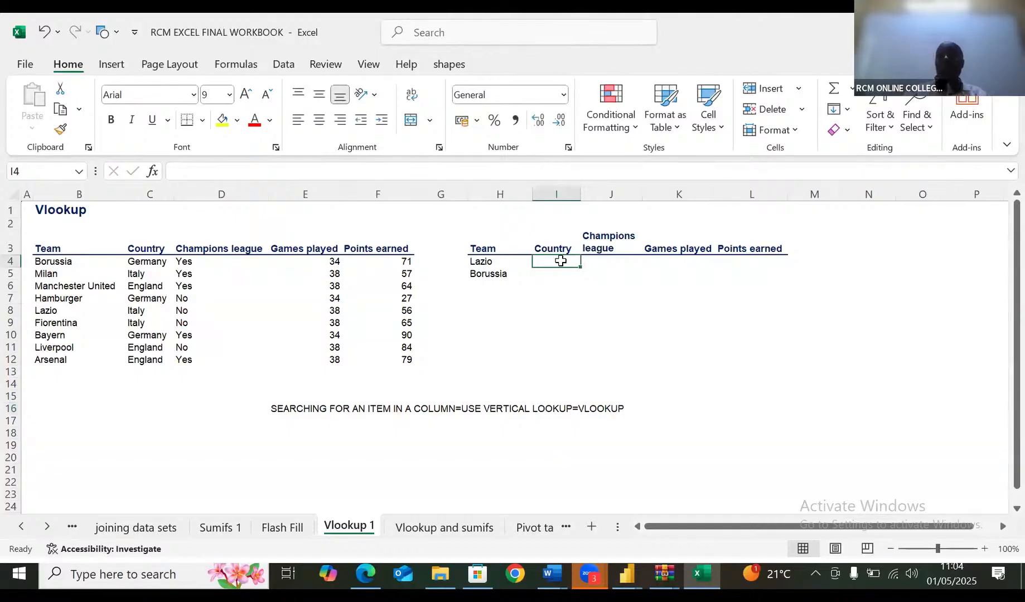
text(=)
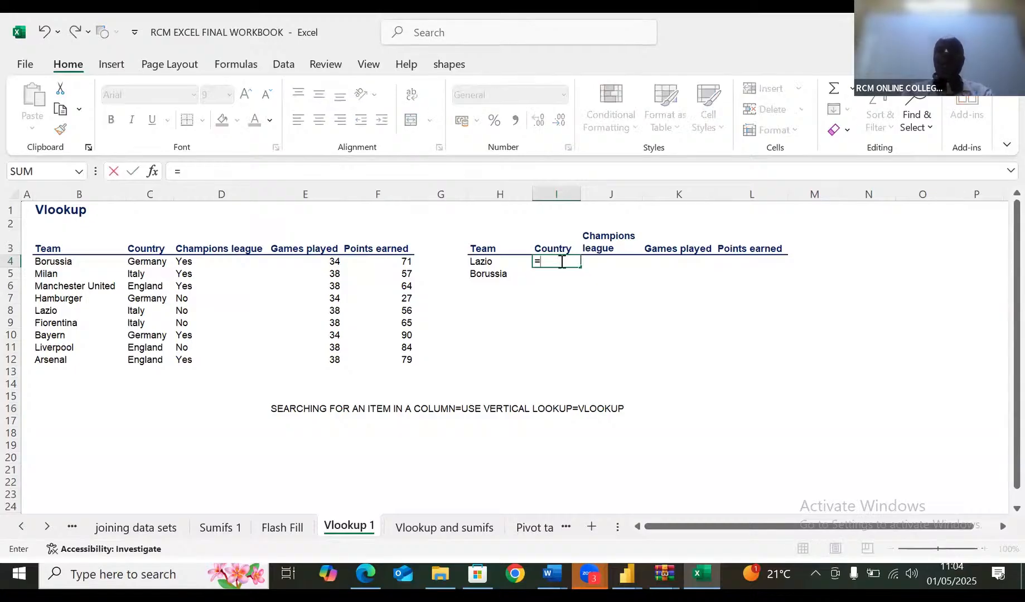
key(F2)
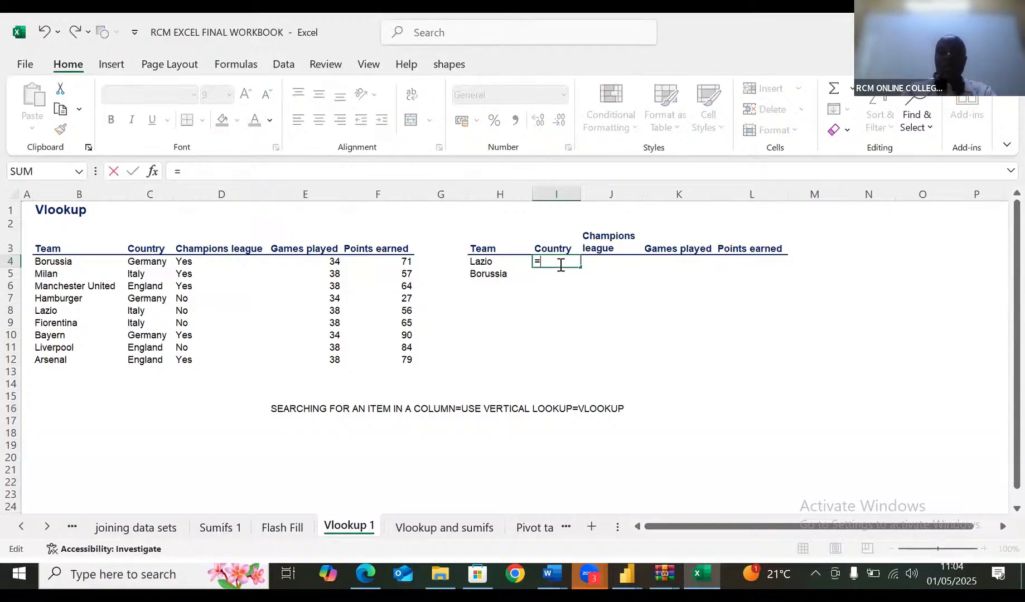
text(VLOO)
key(Tab)
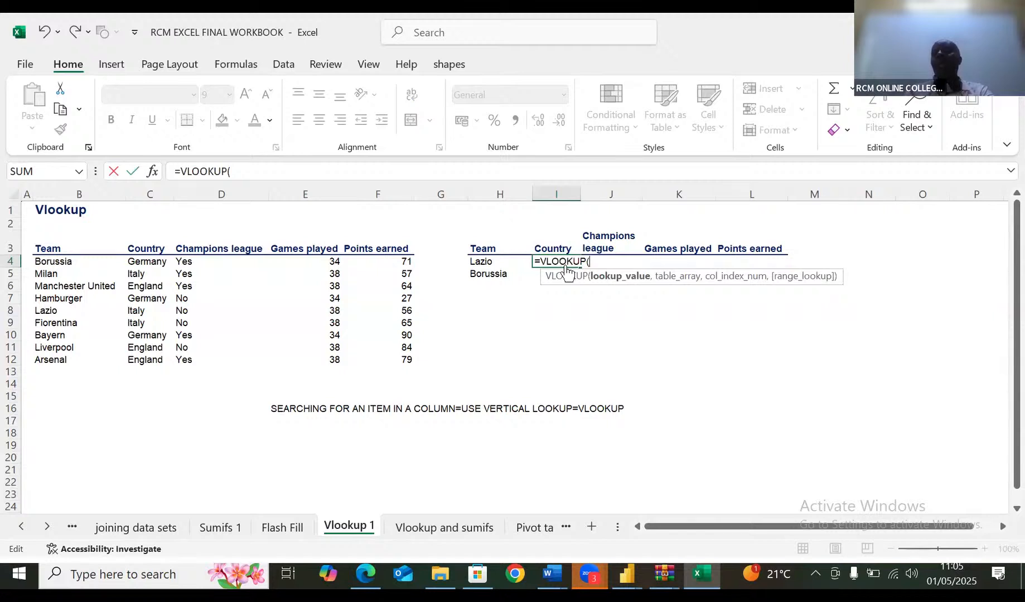
click(486, 264)
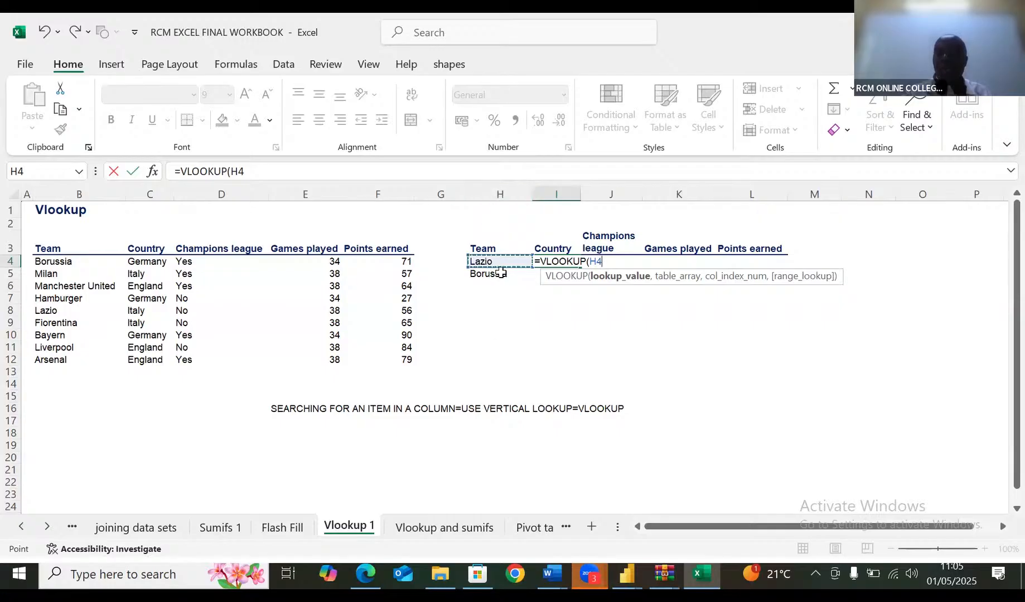
click(592, 264)
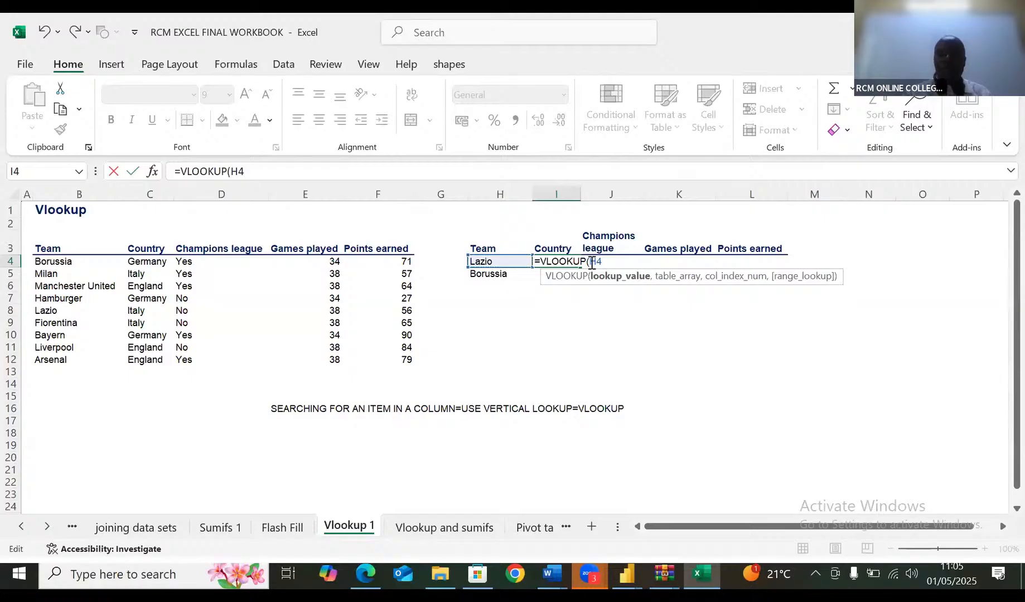
text($)
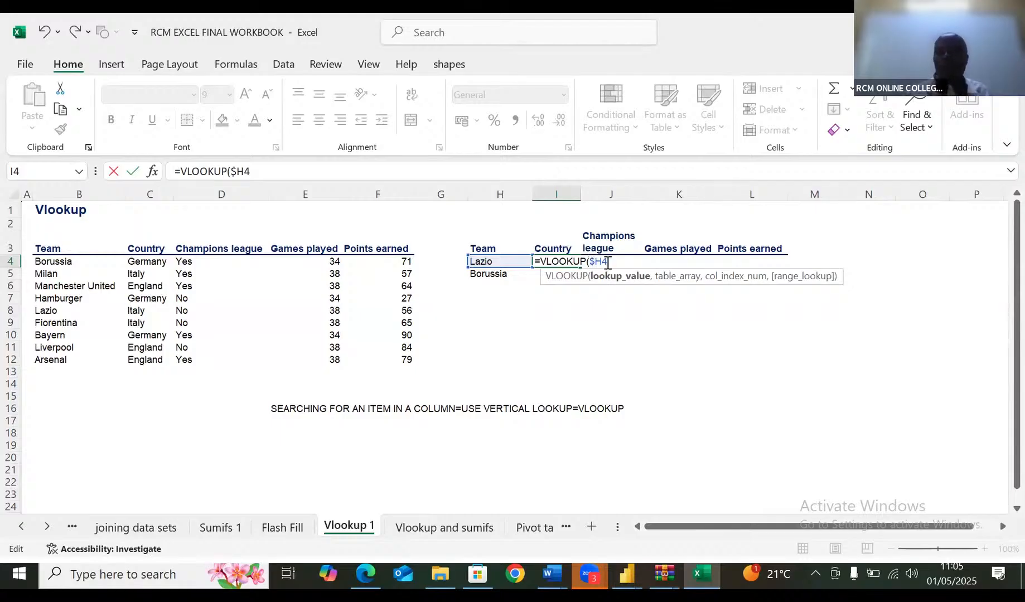
text(,)
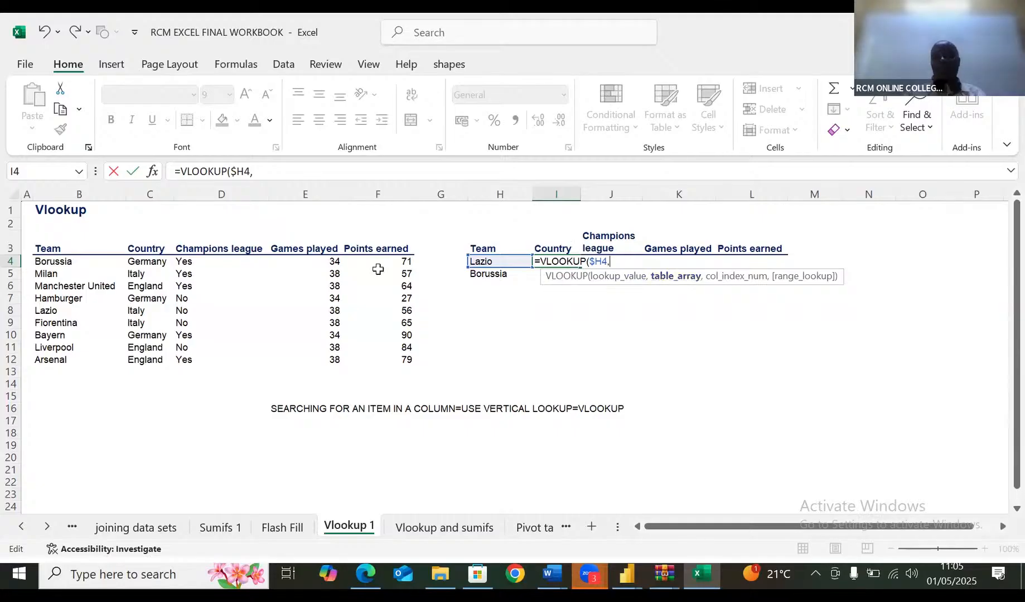
Step: Set the VLOOKUP table array to the whole team table including headers, locked as $B$3:$F$12
click(43, 248)
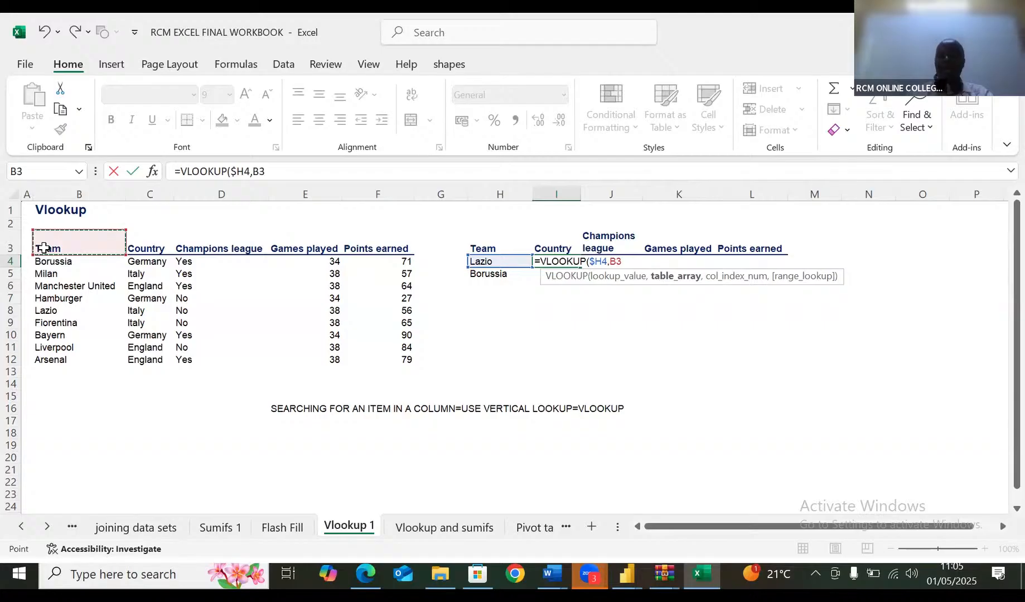
key(ctrl+shift+Right)
key(ctrl+shift+Down)
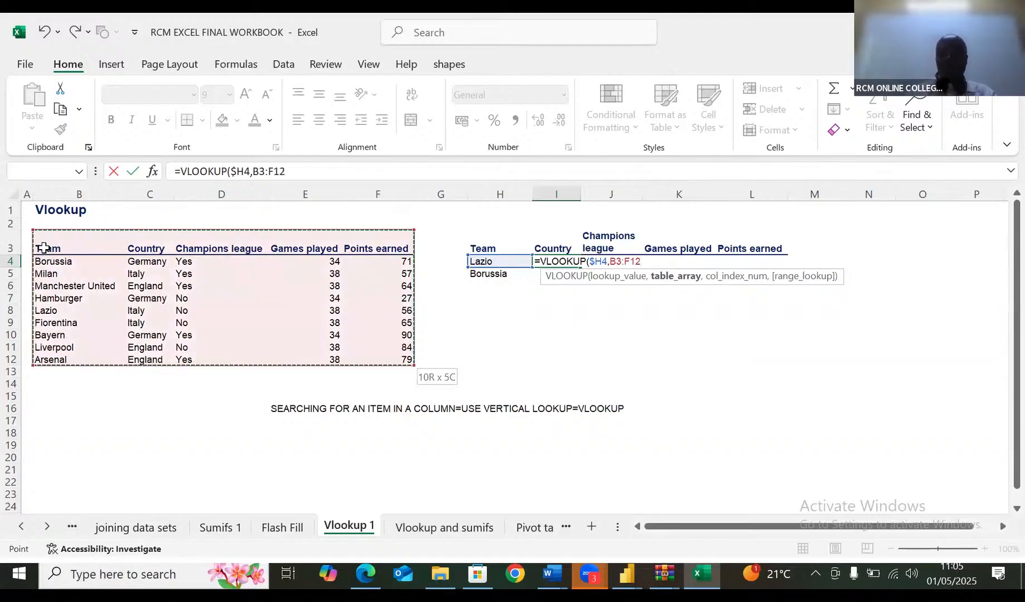
key(F4)
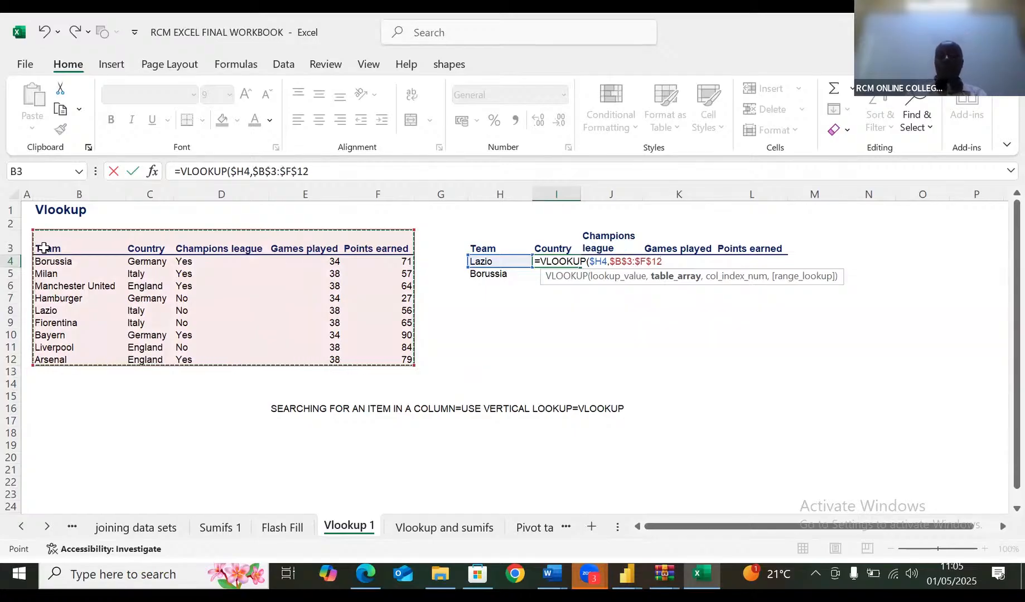
text(,)
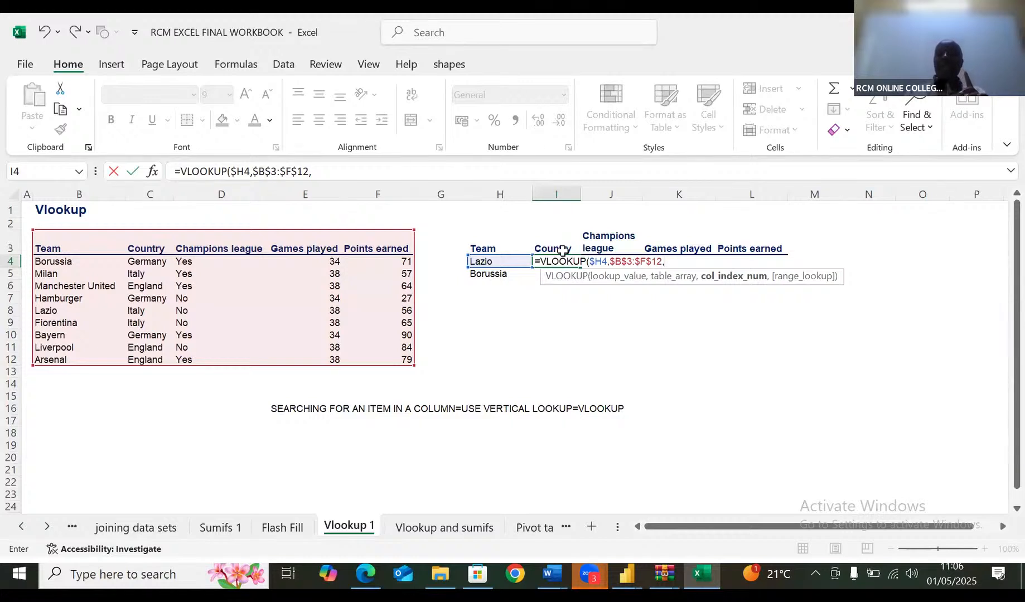
Step: Clear the table array from the VLOOKUP in I4 and reselect the whole team table with headers, locked as $B$3:$F$12
key(BackSpace)
key(BackSpace)
key(BackSpace)
key(BackSpace)
key(BackSpace)
key(BackSpace)
key(BackSpace)
key(BackSpace)
key(BackSpace)
key(BackSpace)
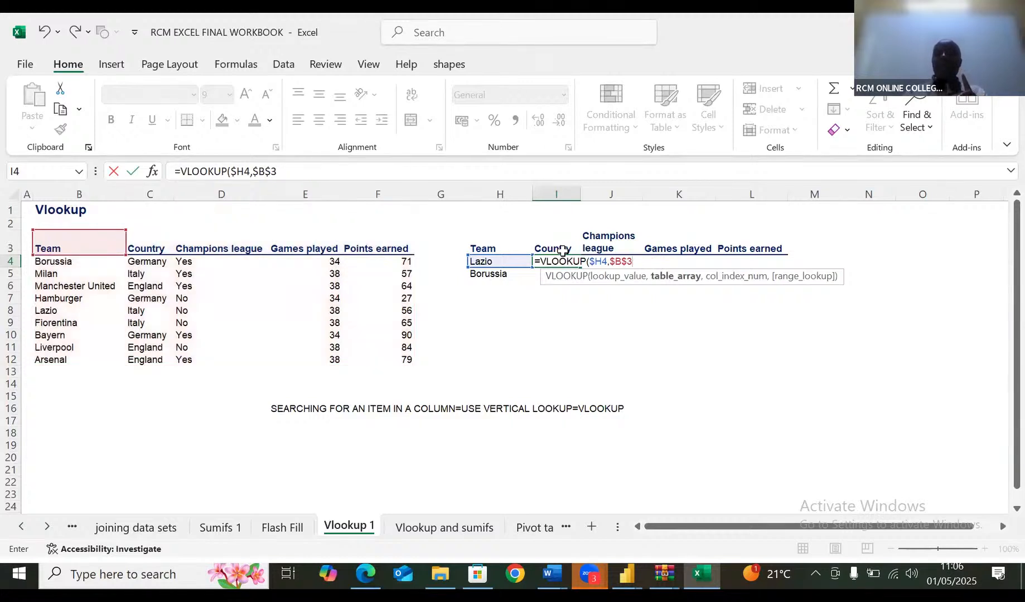
key(BackSpace)
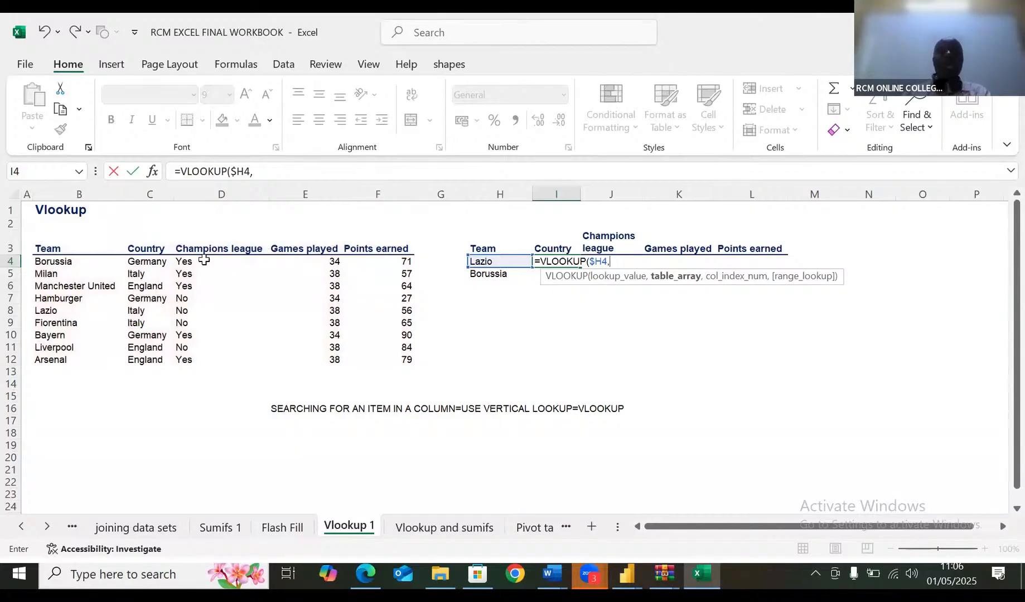
click(49, 249)
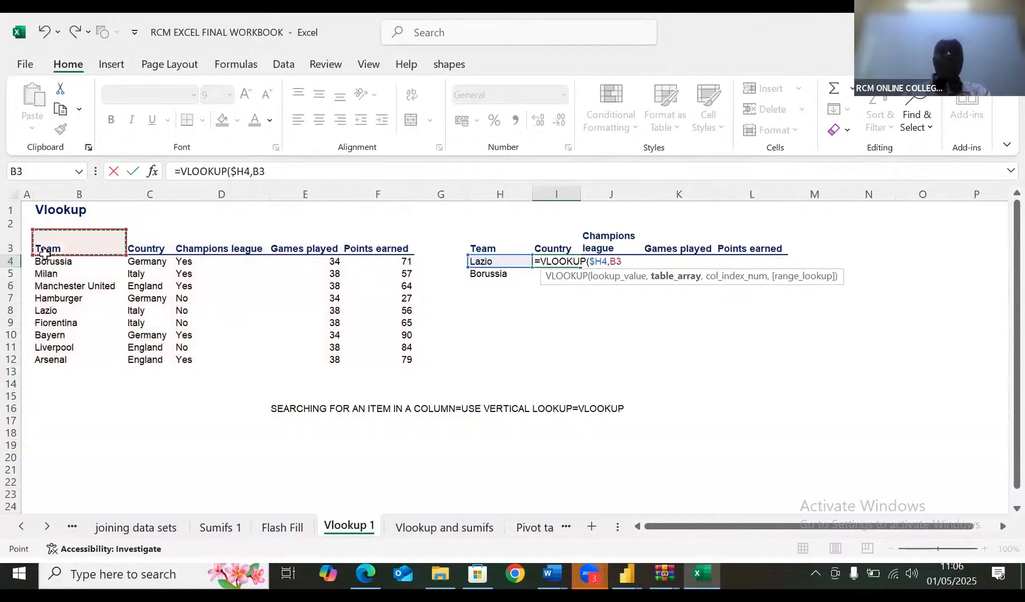
drag(48, 240, 368, 359)
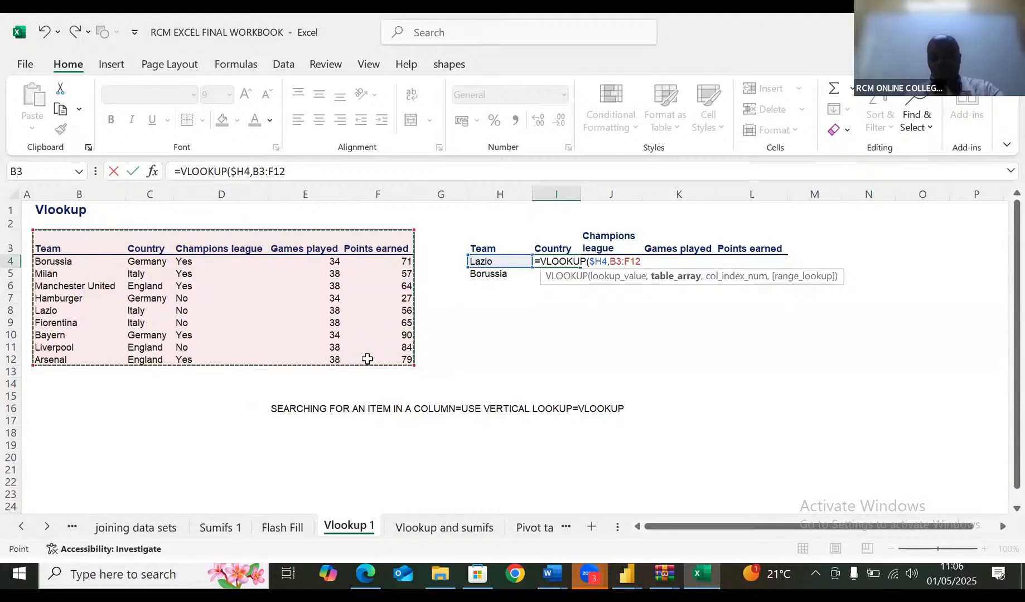
key(F4)
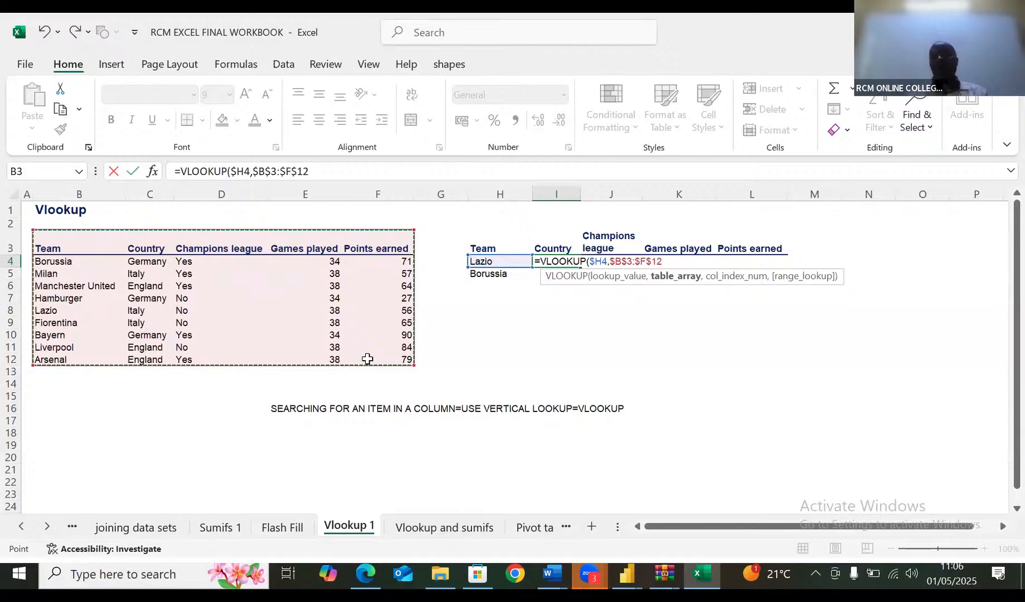
text(,)
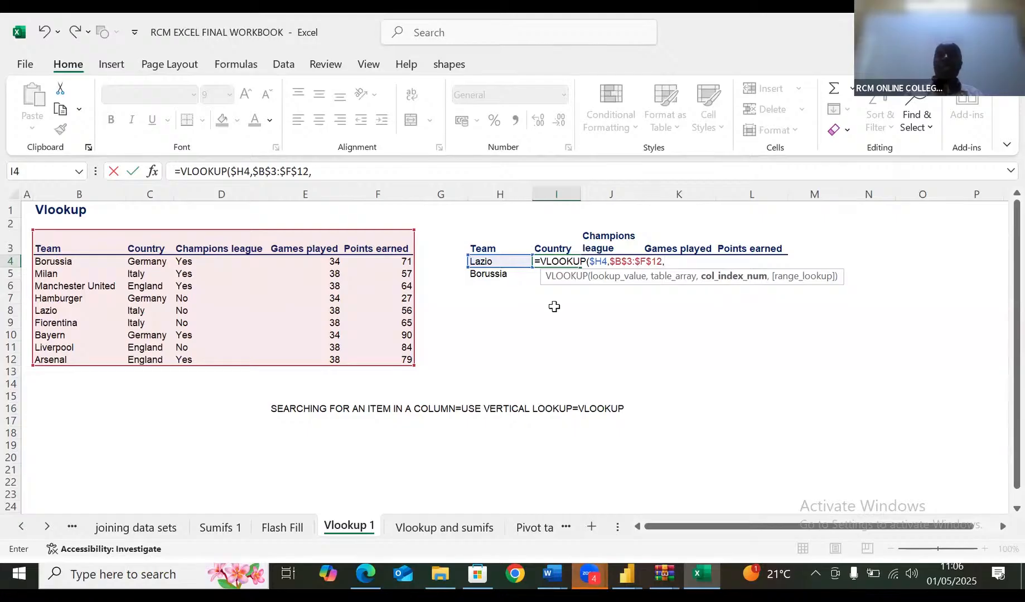
Step: Complete the VLOOKUP in I4 with column index 2 and FALSE for an exact match
text(2)
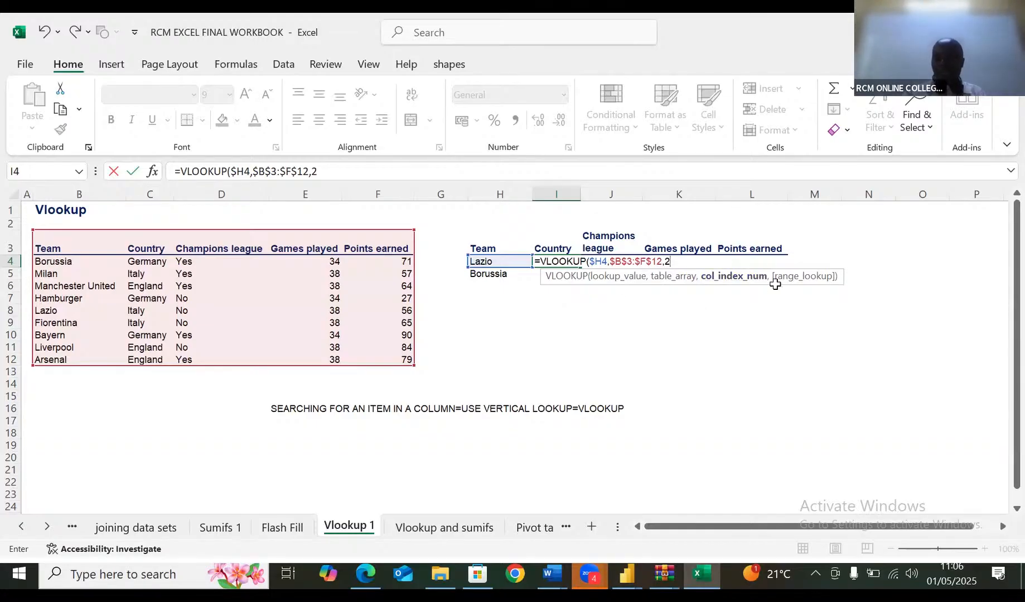
text(,)
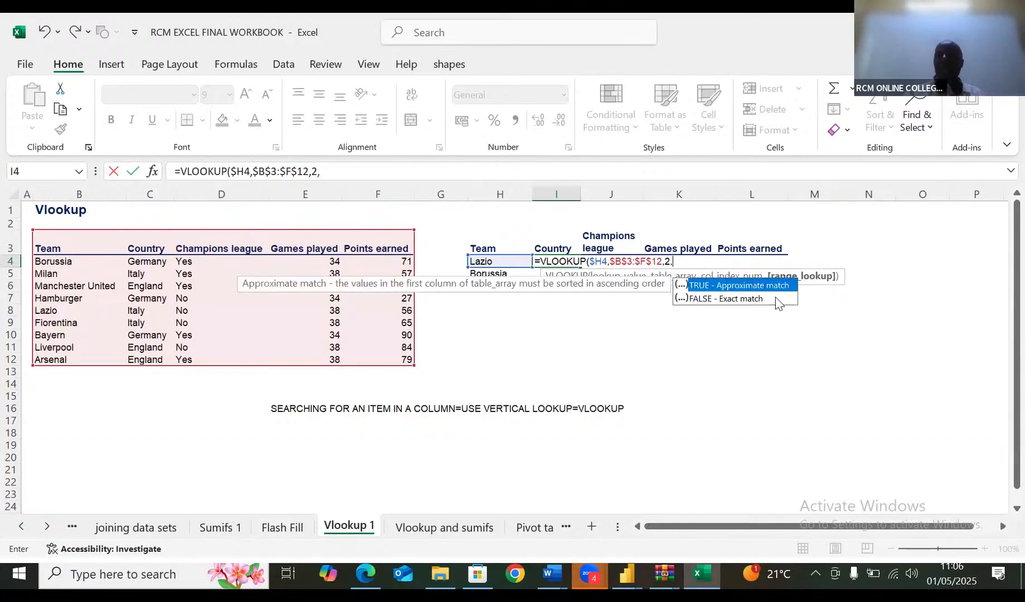
double_click(746, 301)
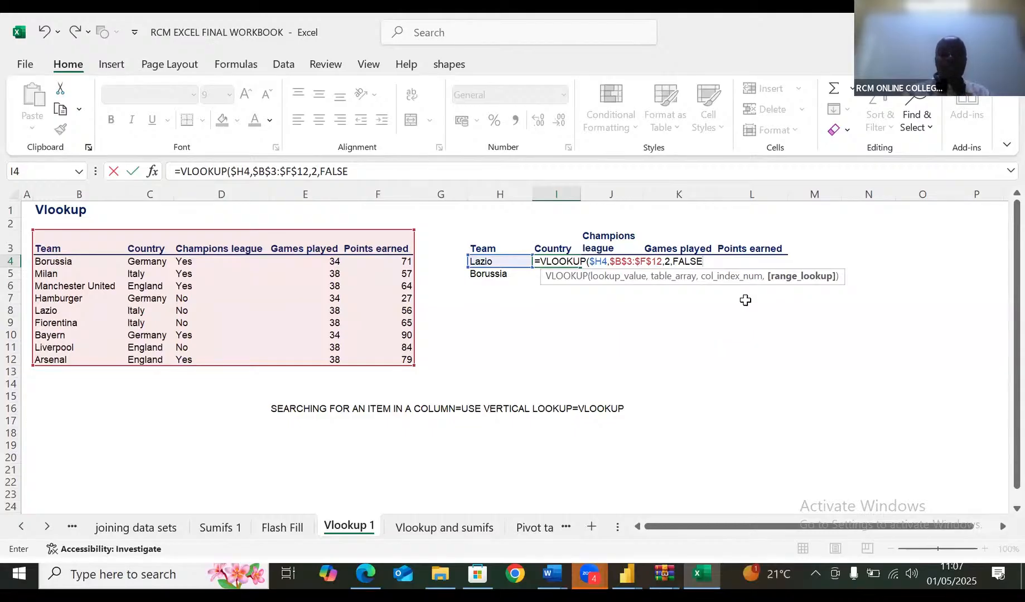
text())
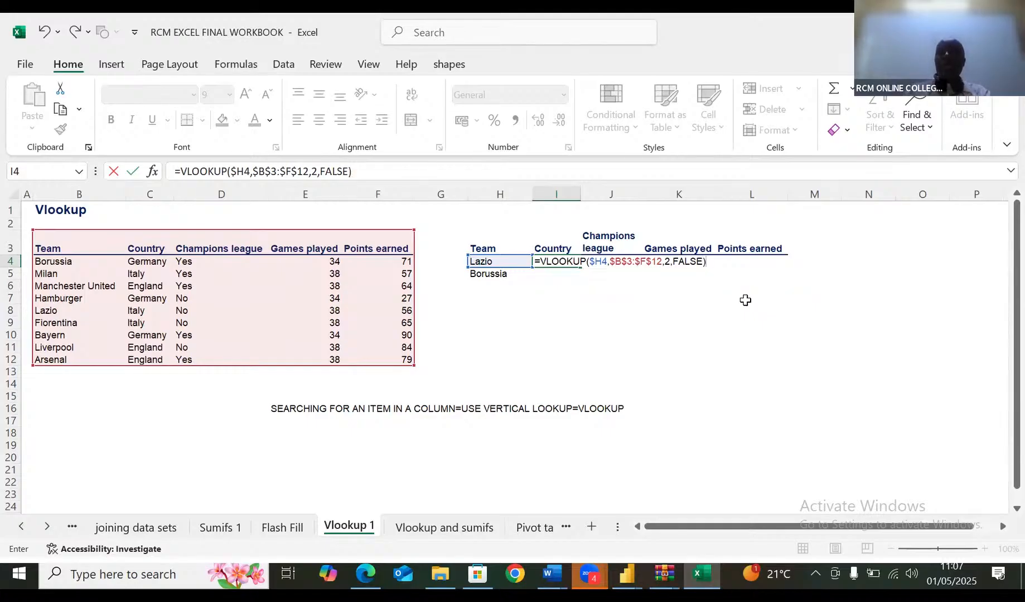
key(Return)
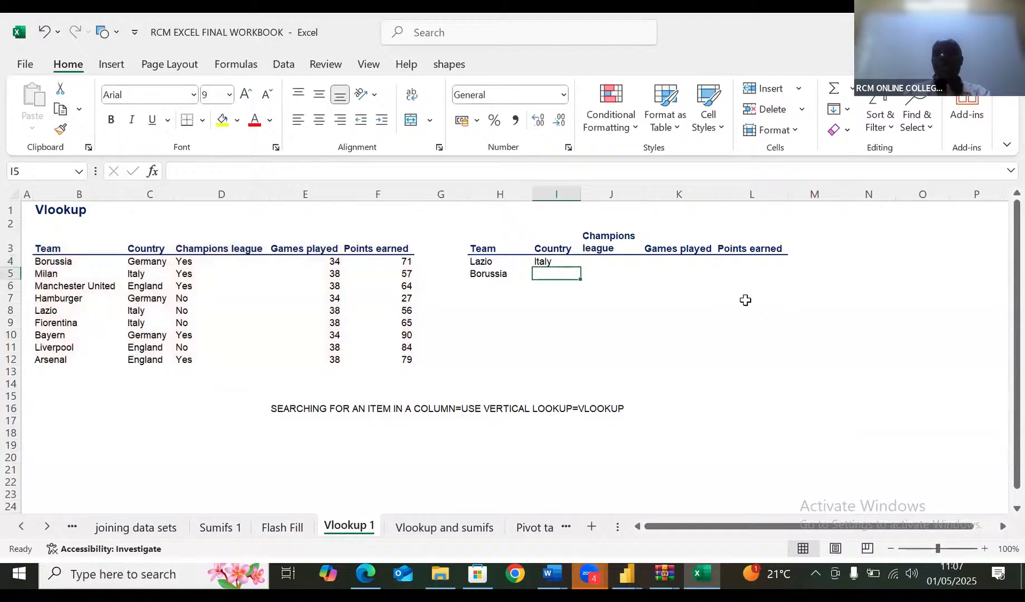
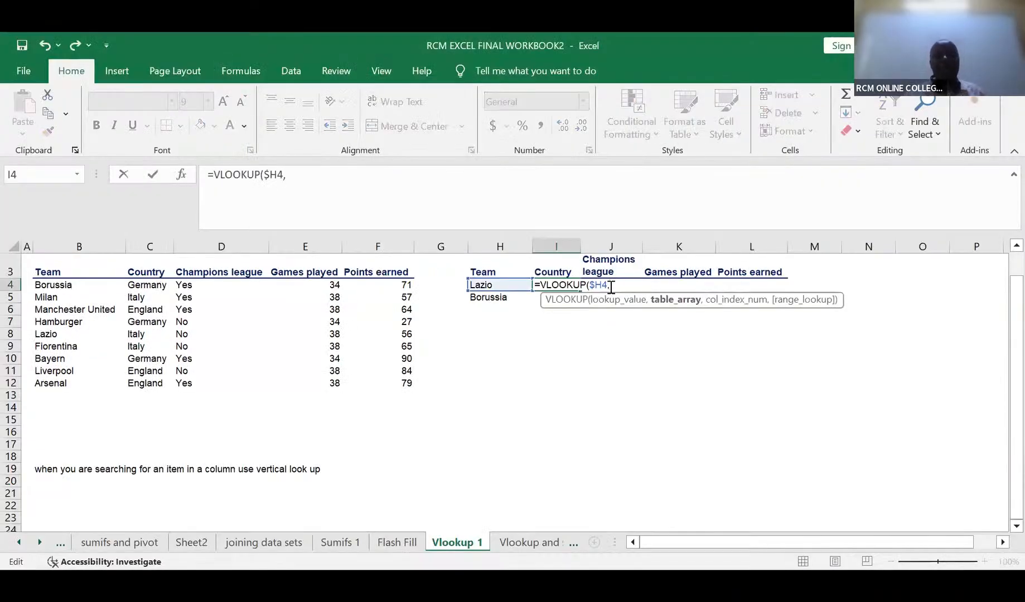
Step: Remove the lookup value $H4 from the VLOOKUP formula in I4 of the RCM EXCEL FINAL WORKBOOK2 workbook
key(BackSpace)
key(BackSpace)
key(BackSpace)
key(BackSpace)
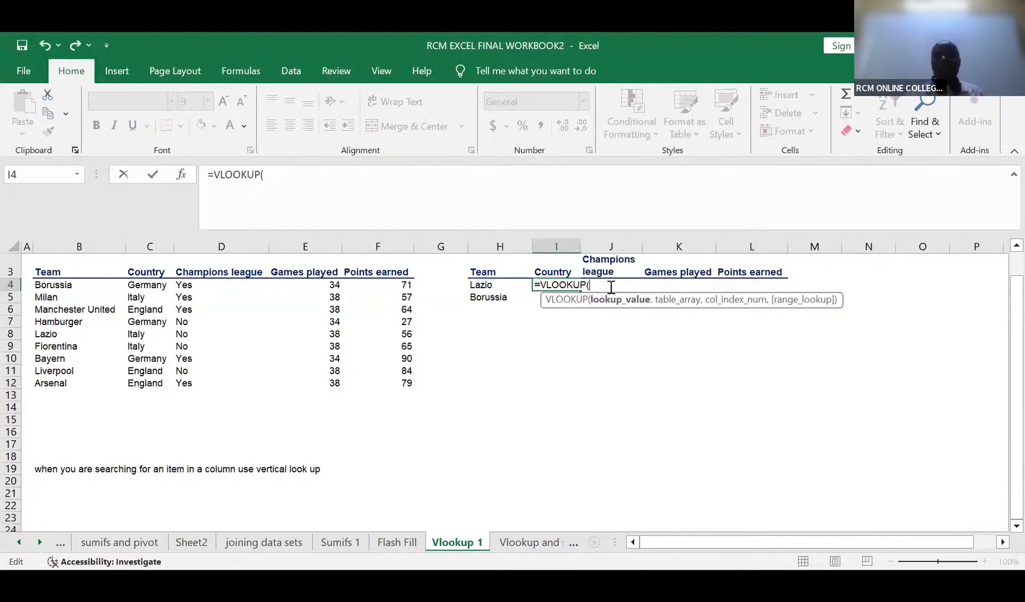
Step: Clear the unfinished VLOOKUP formula from Lazio's Country cell, I4
key(BackSpace)
key(BackSpace)
key(BackSpace)
key(BackSpace)
key(BackSpace)
key(BackSpace)
key(BackSpace)
key(BackSpace)
key(BackSpace)
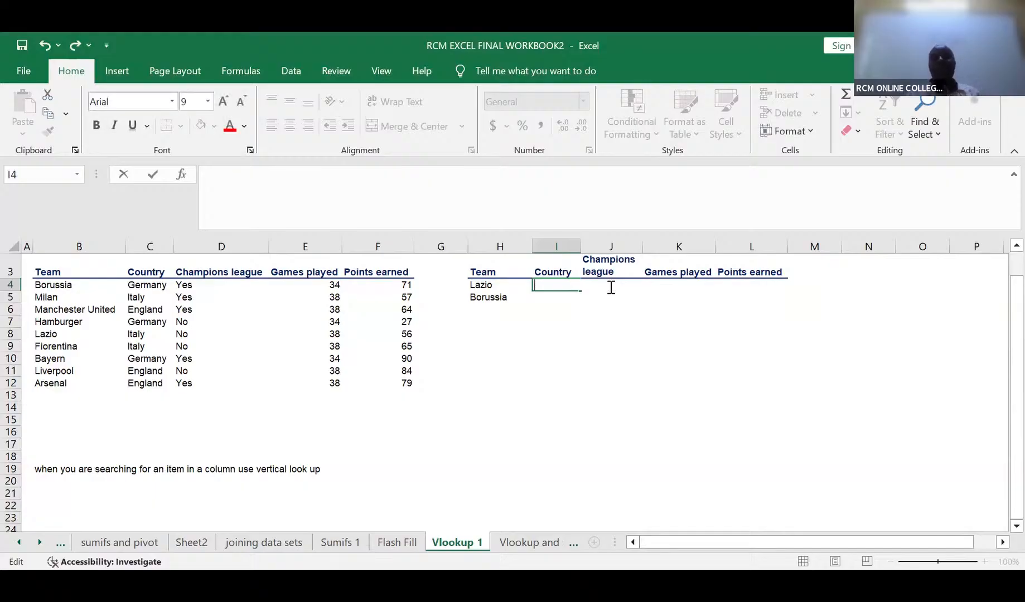
click(601, 298)
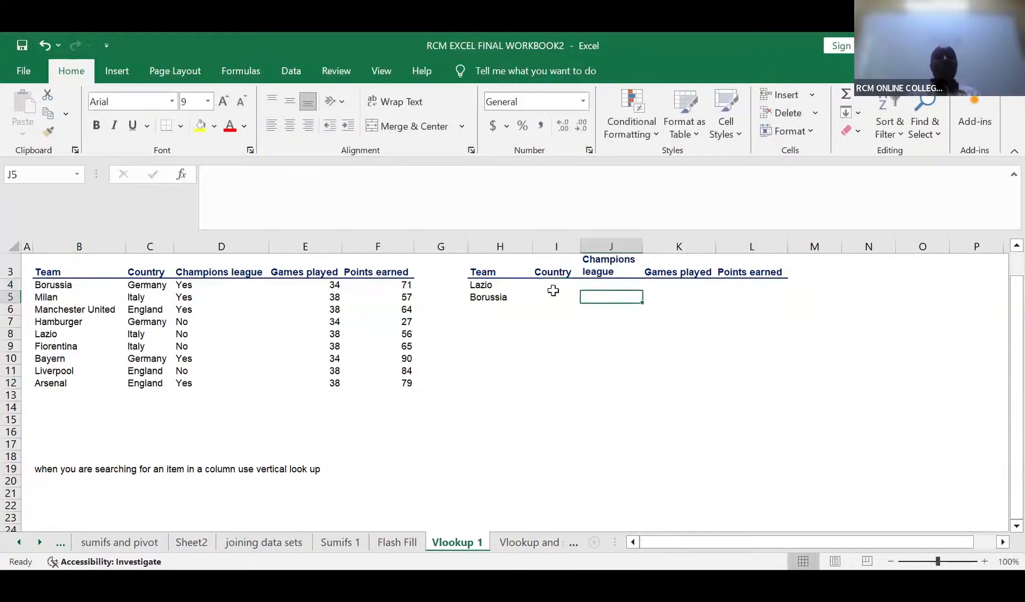
Step: Start a VLOOKUP formula in I4 with the column-locked team cell $H4 as the lookup value
click(554, 296)
click(553, 285)
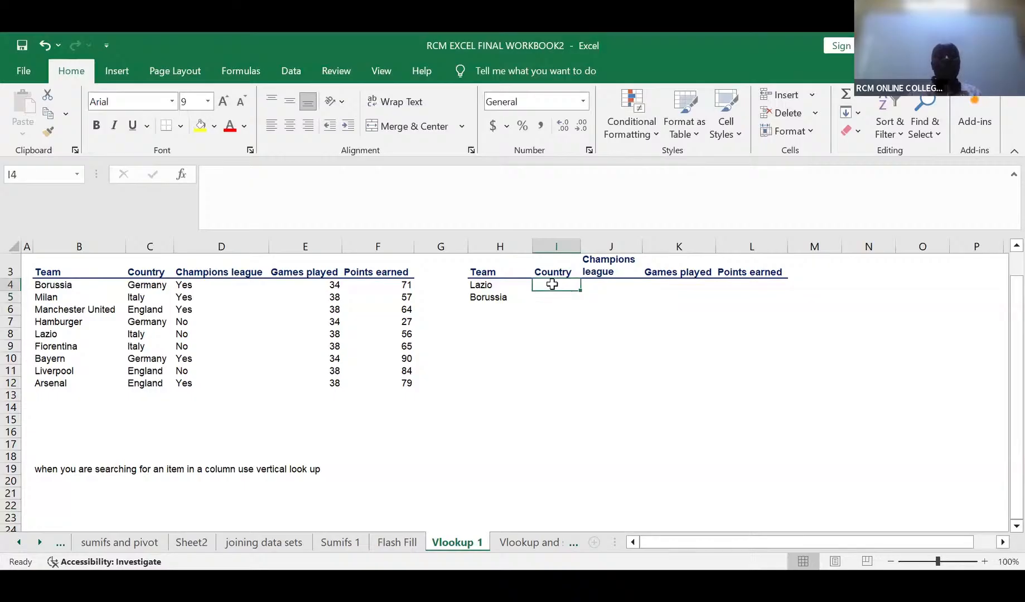
text(=)
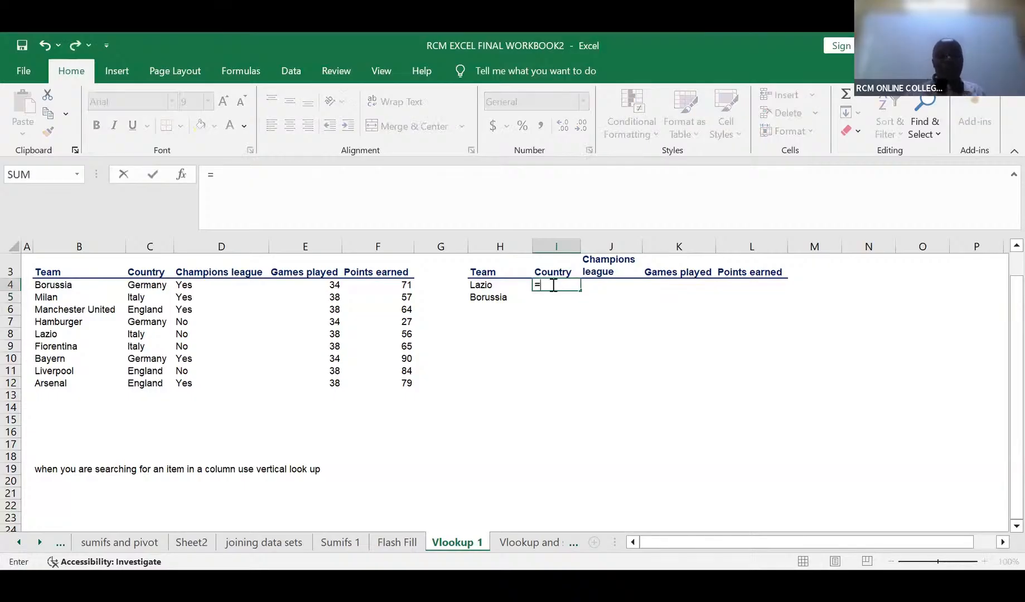
text(vl)
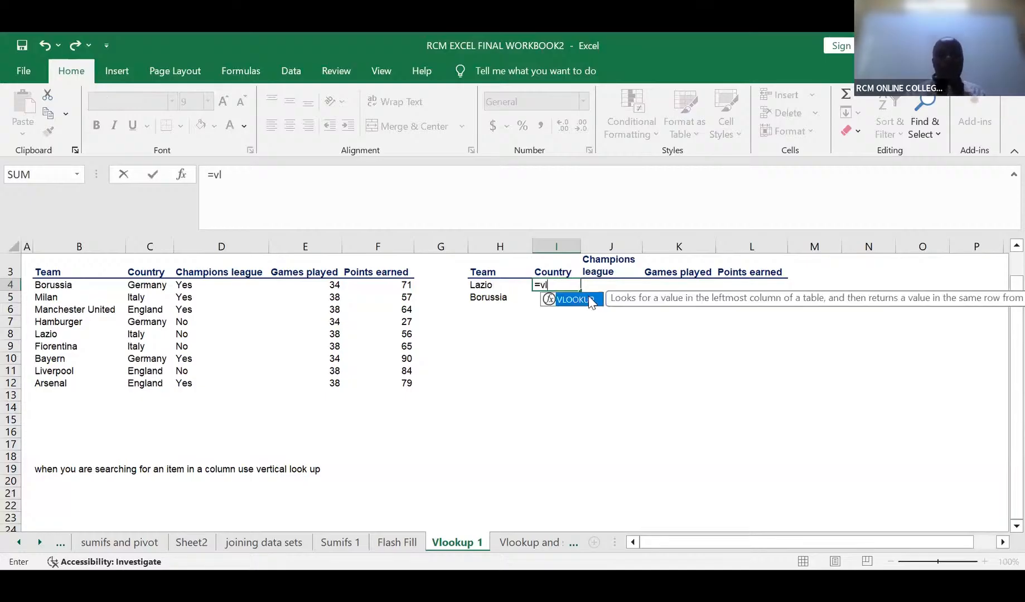
key(Tab)
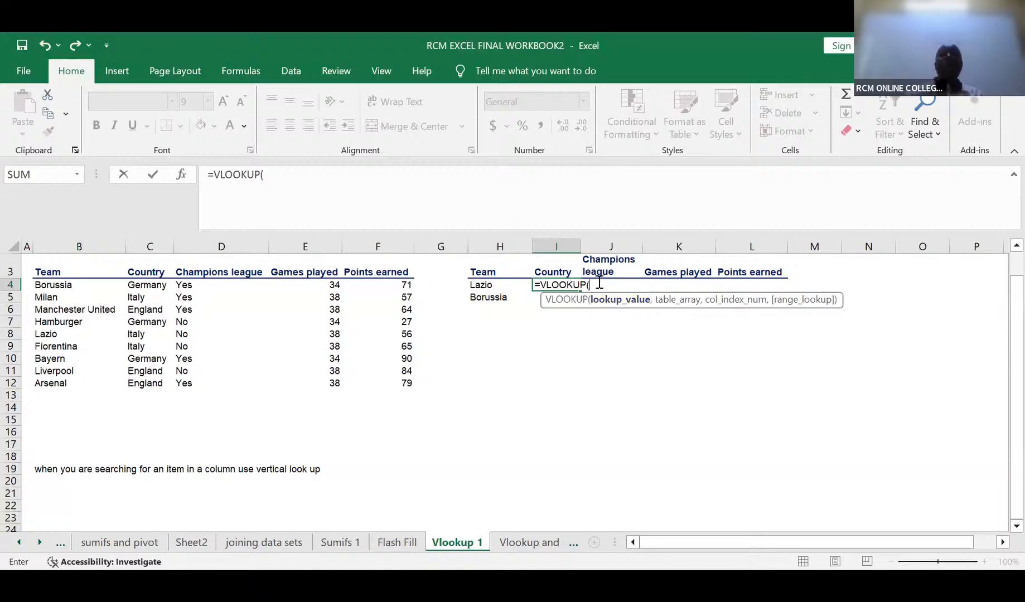
click(497, 285)
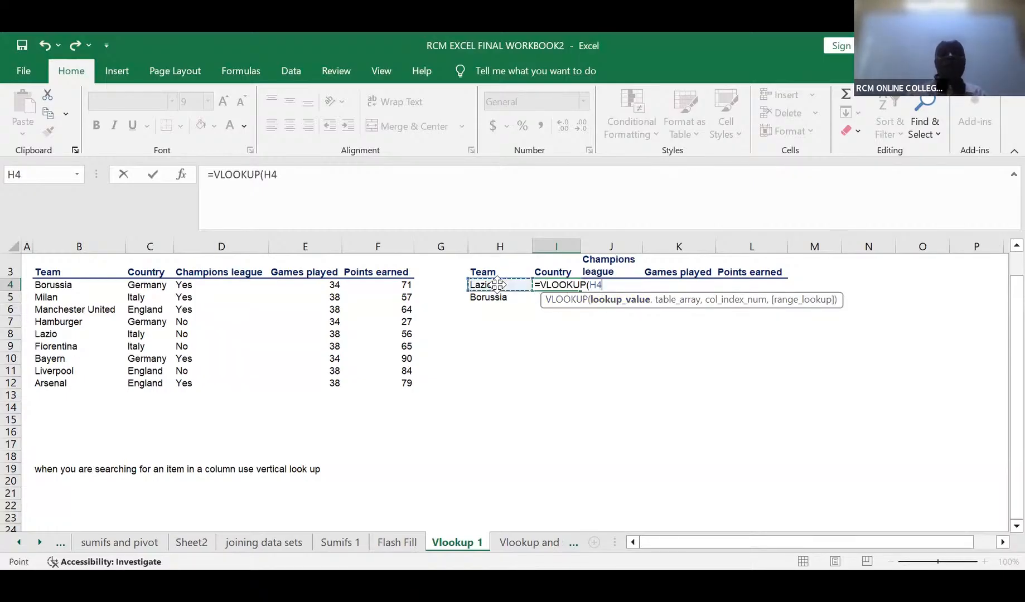
click(589, 285)
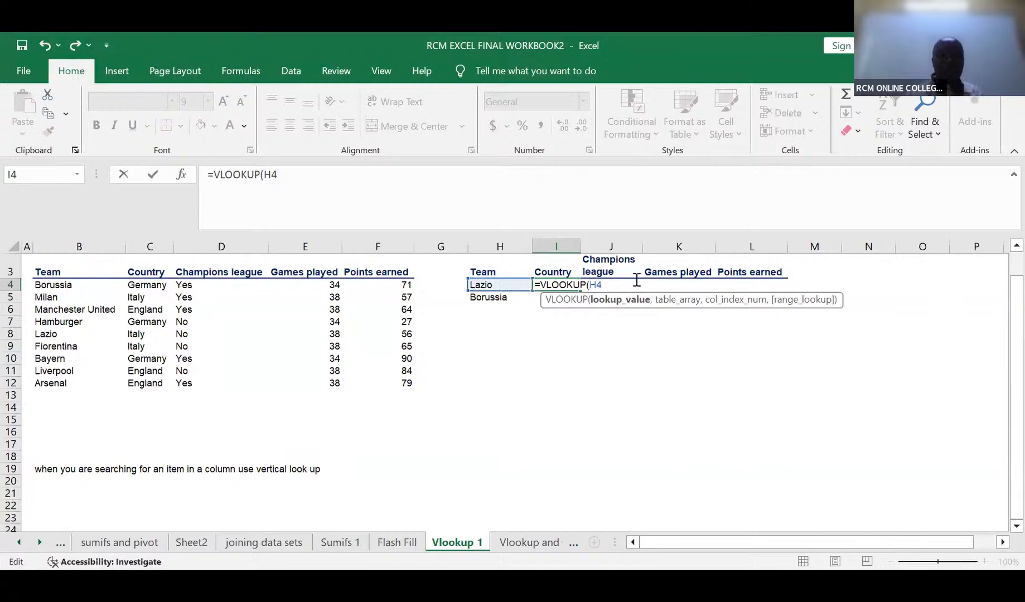
text($H4)
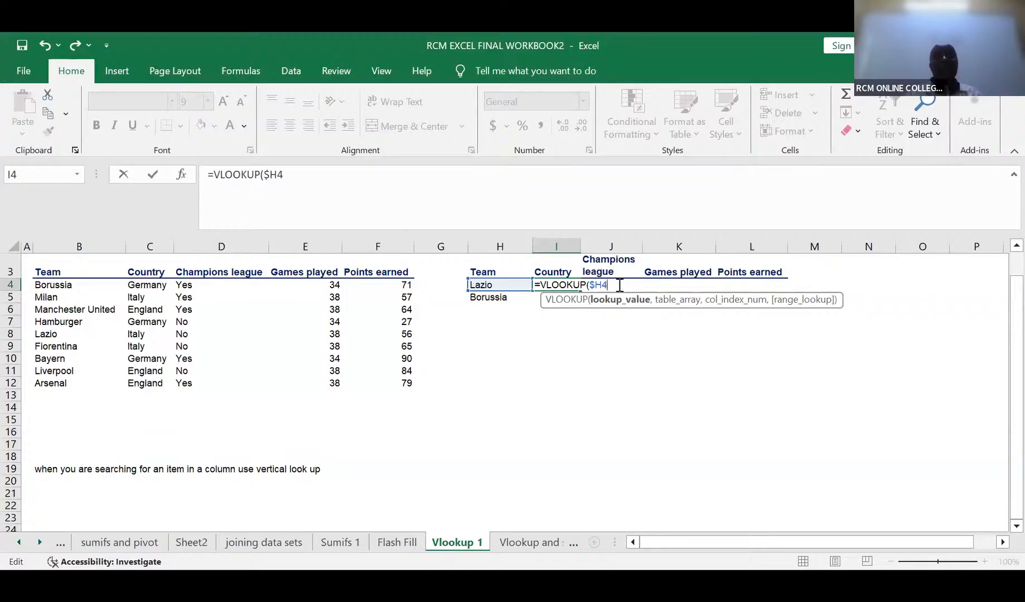
text(,)
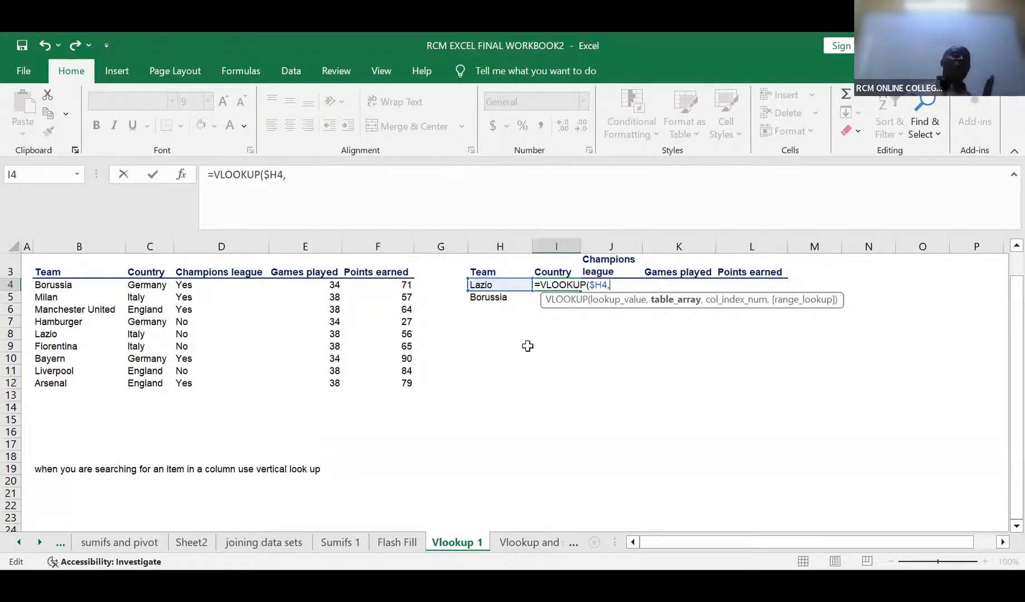
Step: Add the whole team table as the VLOOKUP table array, with the absolute reference $B$3:$F$12
click(56, 271)
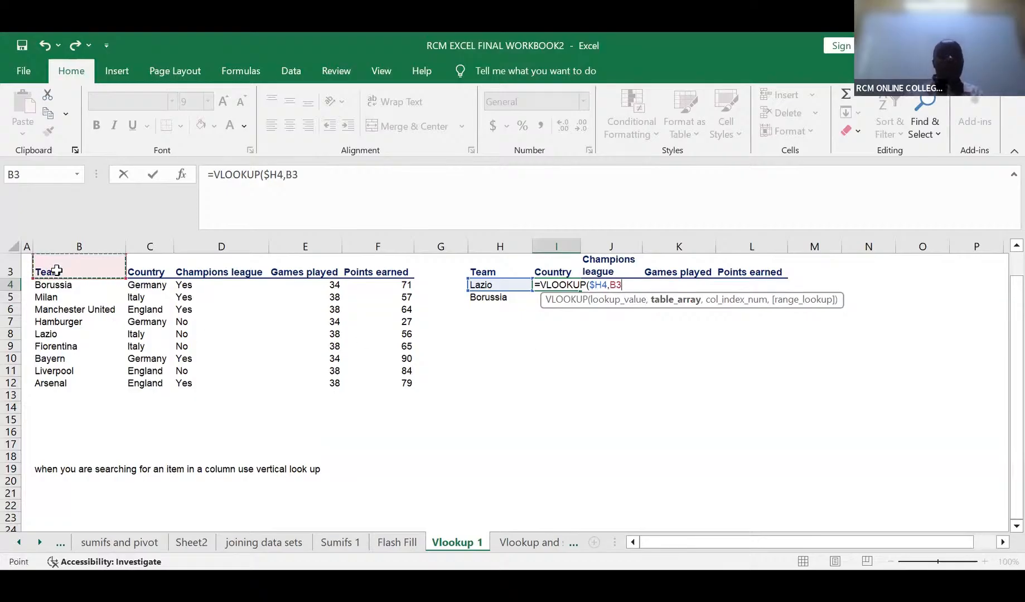
key(ctrl+shift+Right)
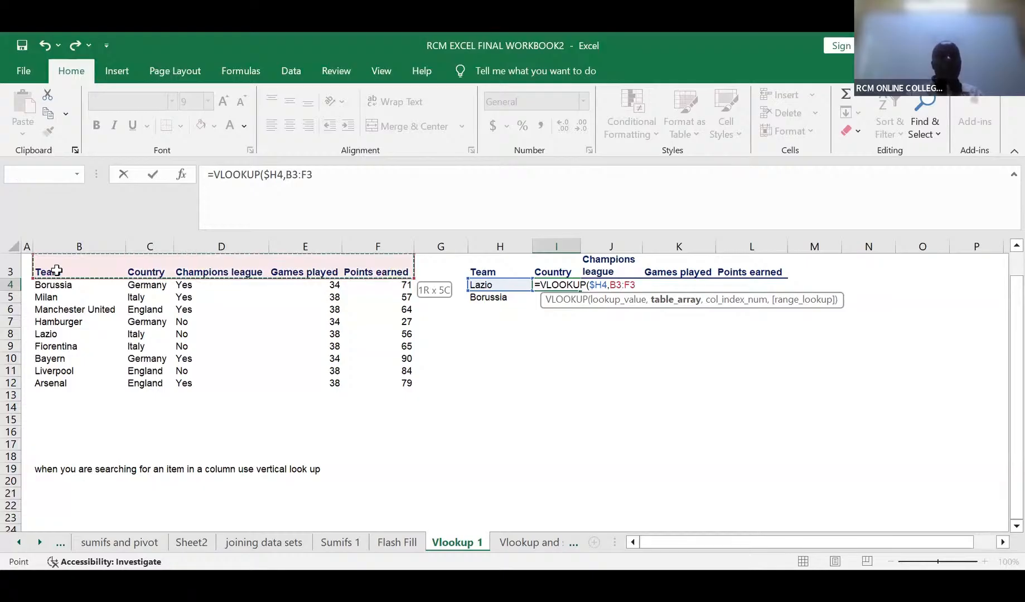
key(ctrl+shift+Down)
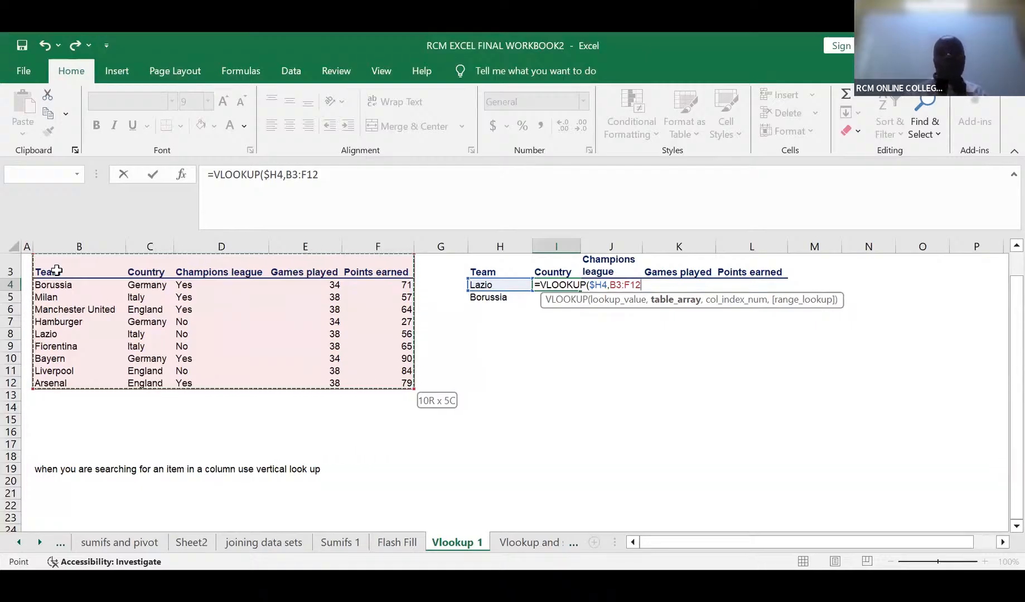
key(F4)
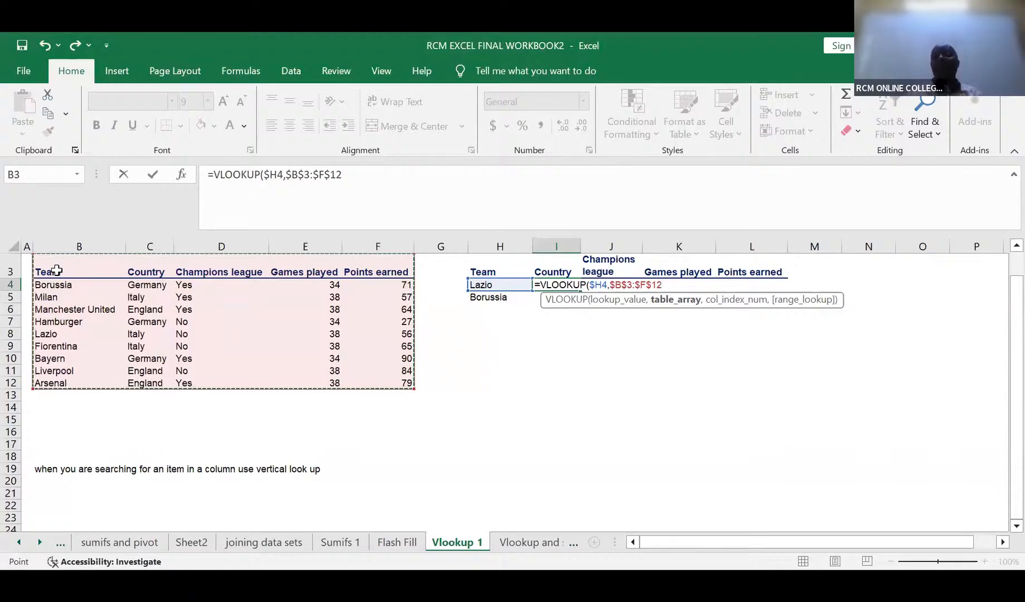
text(,)
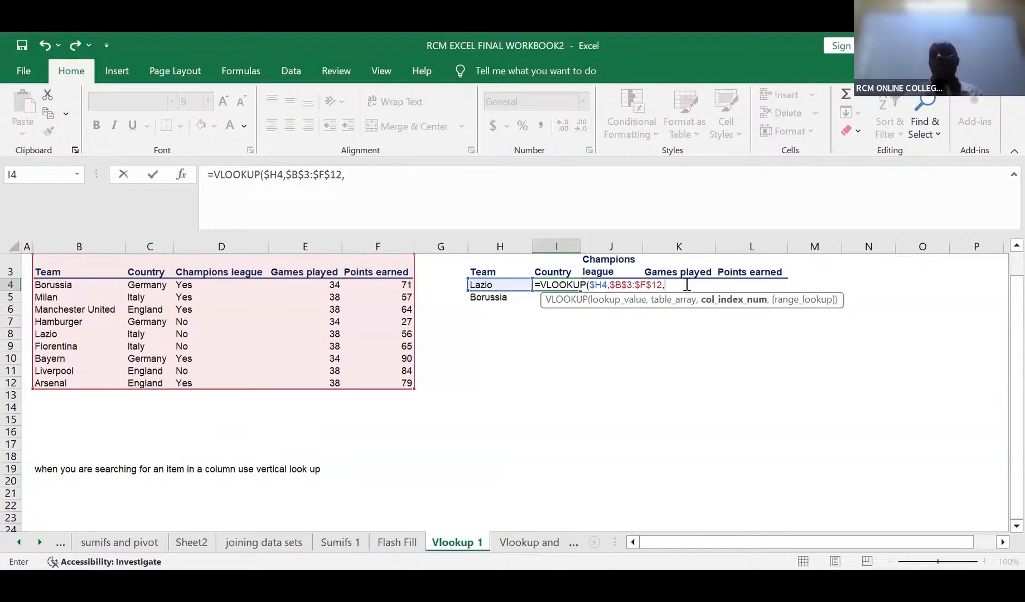
Step: Complete the VLOOKUP formula with column index 2 and exact match 0, and enter it in I4
text(2)
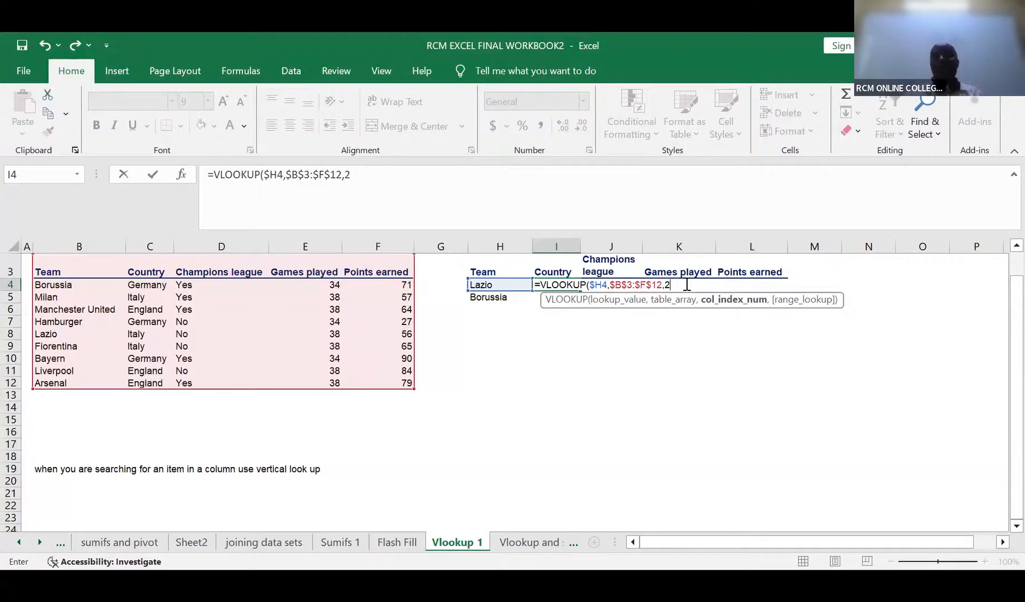
text(,)
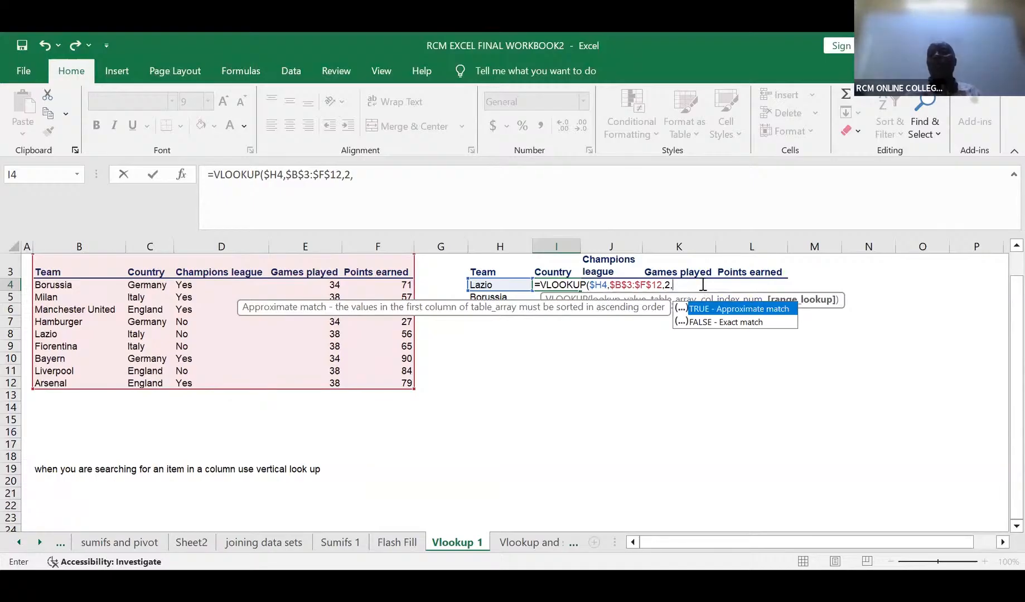
text(0)
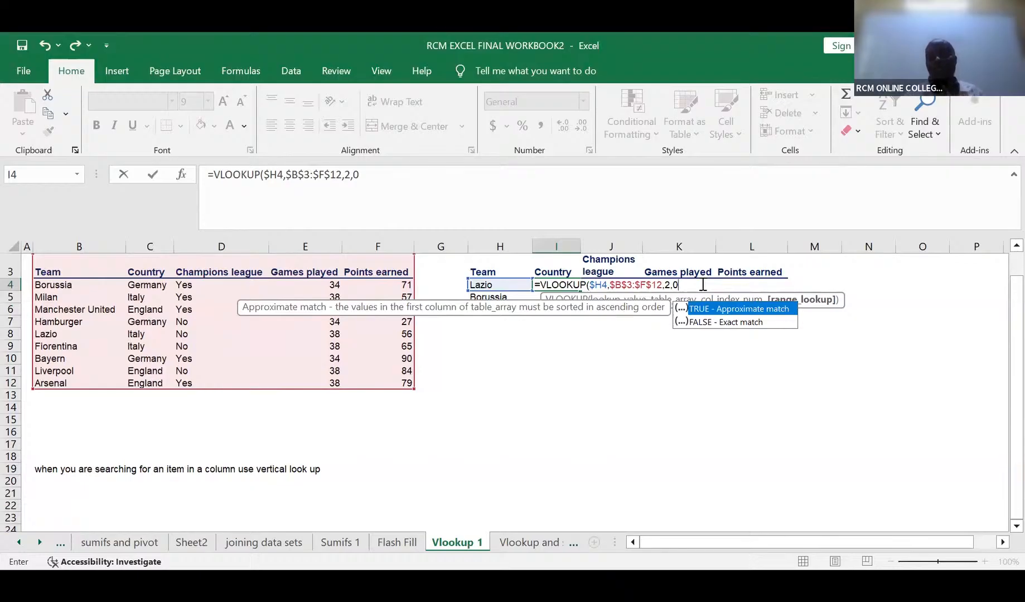
text())
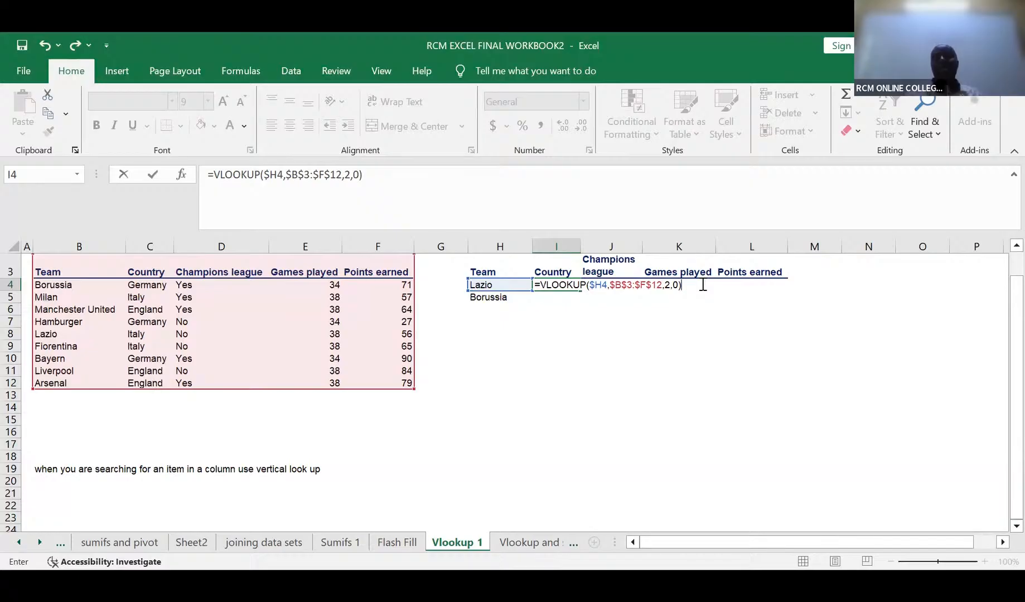
key(Return)
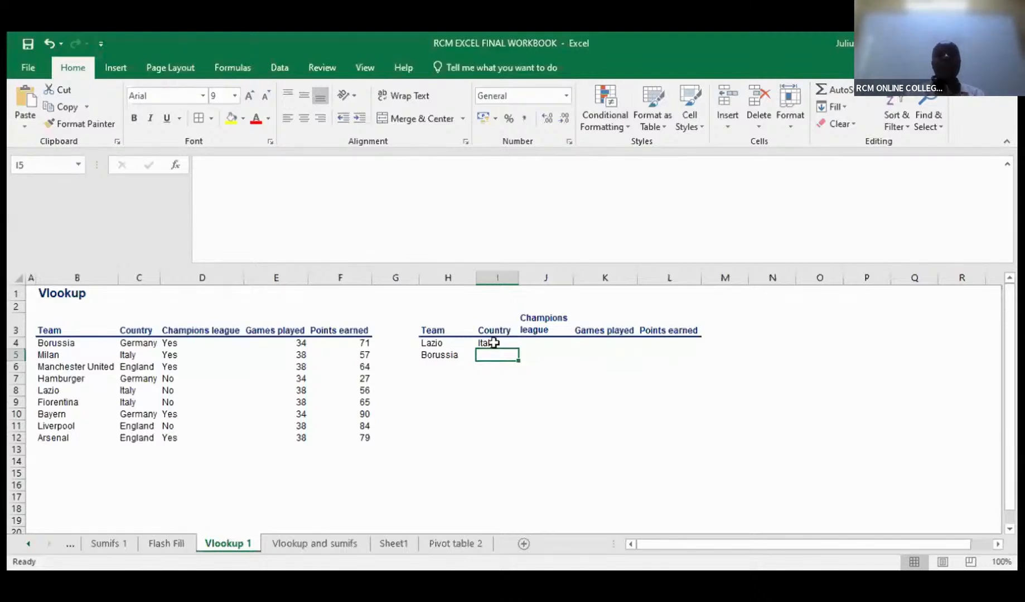
Step: Delete the existing VLOOKUP formula from Lazio's Country cell, I4, in RCM EXCEL FINAL WORKBOOK
click(493, 343)
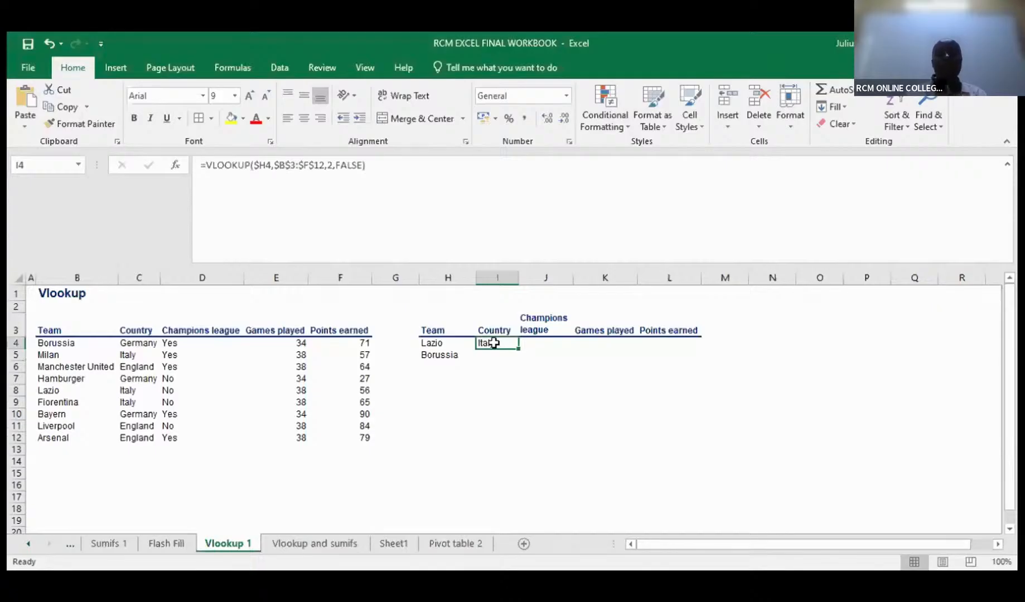
key(BackSpace)
click(494, 366)
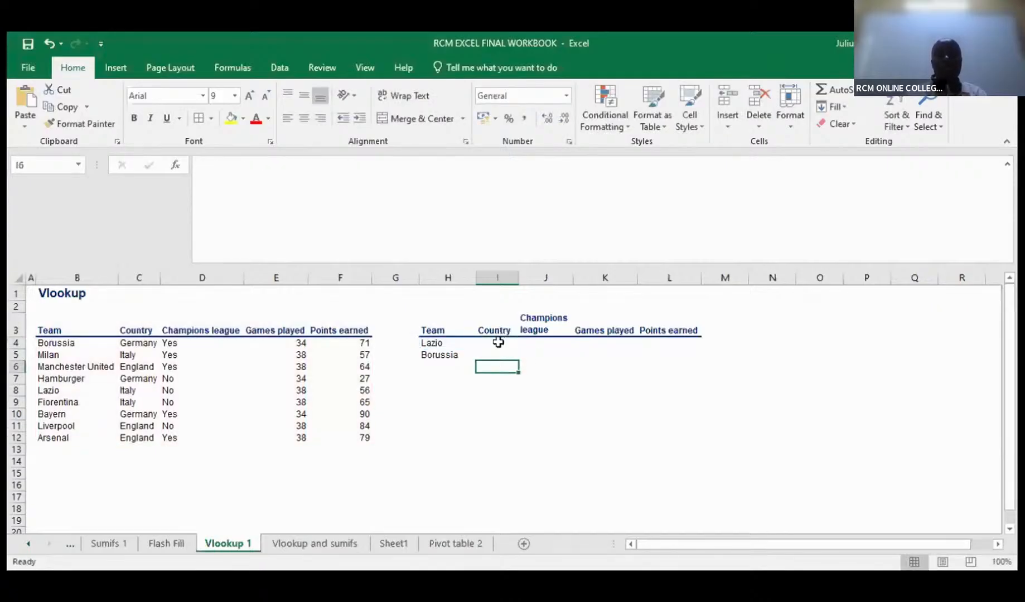
Step: Begin a new VLOOKUP formula in the emptied cell I4, using $H4 as the lookup value
click(498, 342)
text(=vloo)
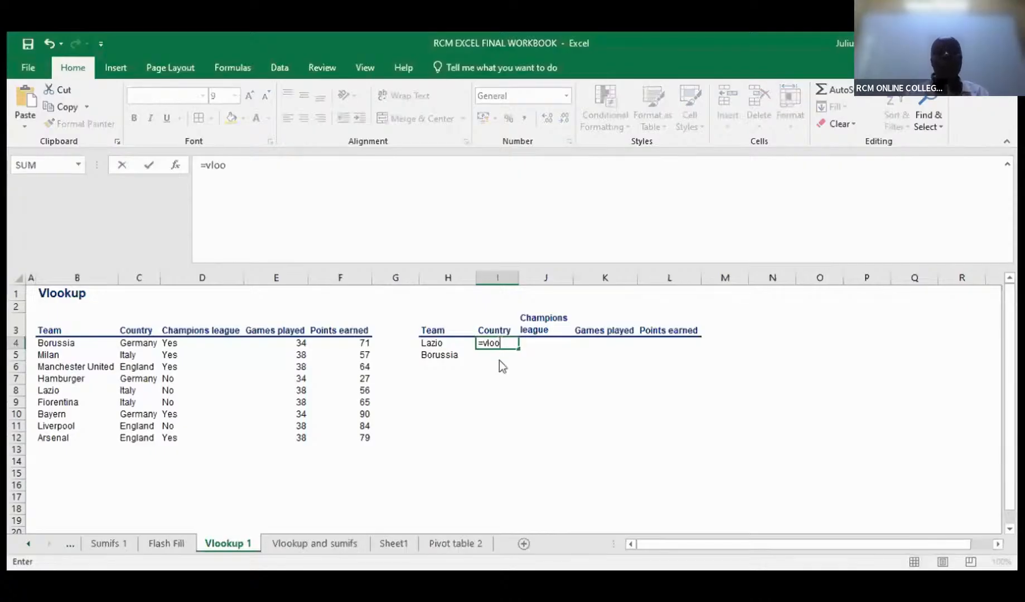
key(Tab)
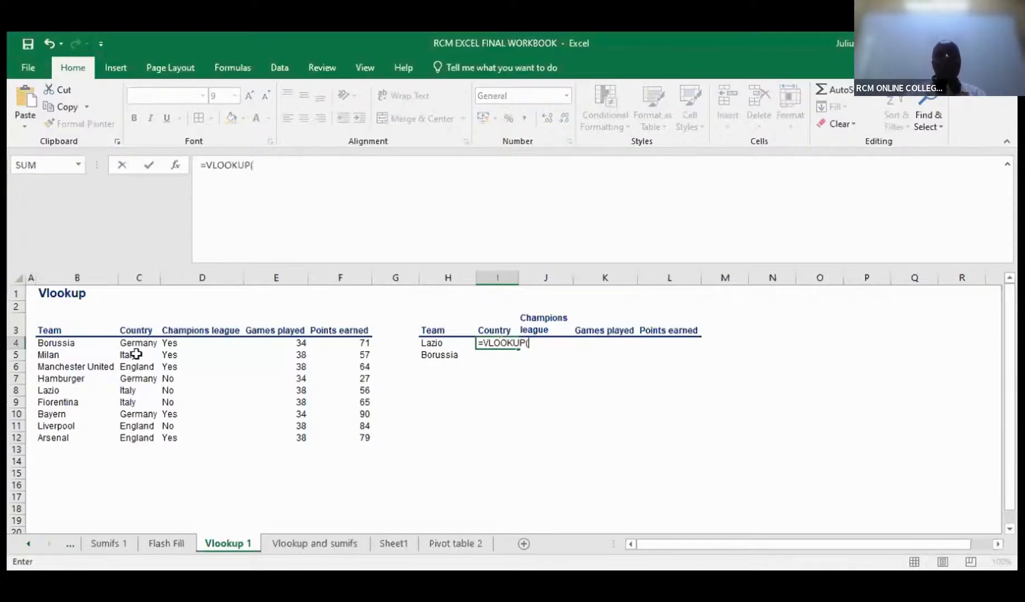
click(445, 344)
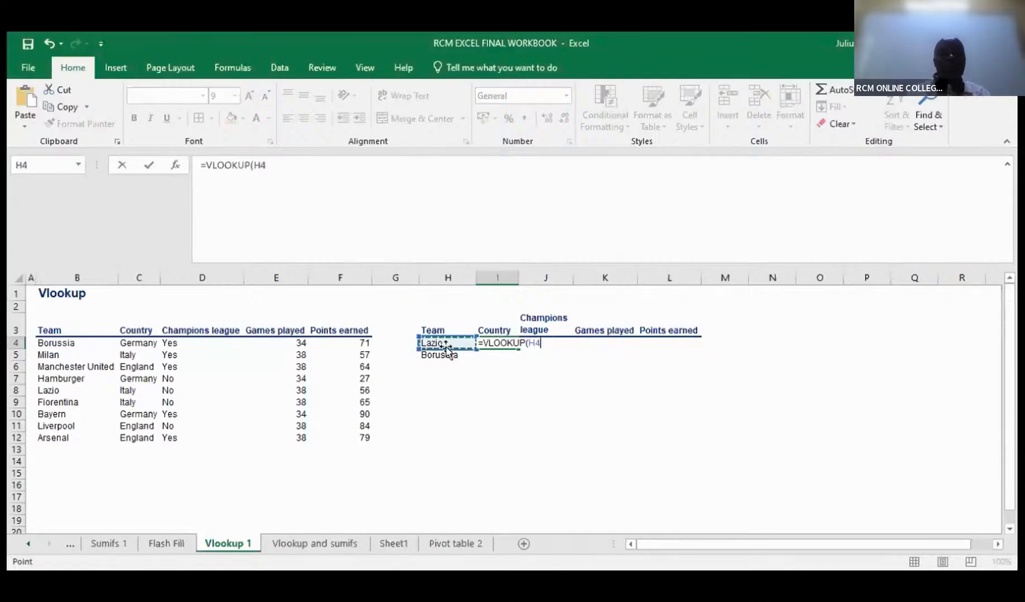
text(,)
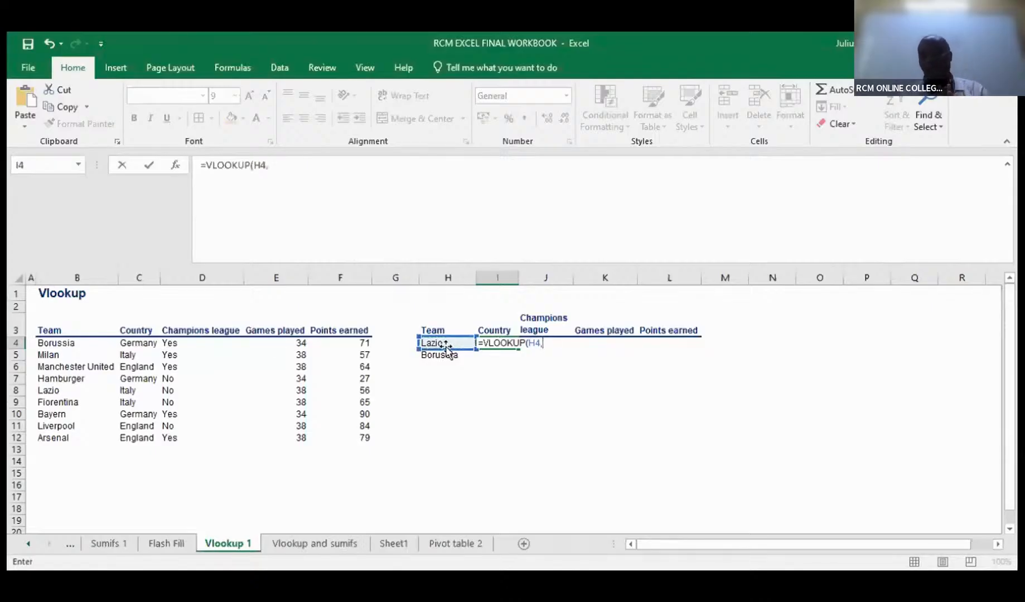
click(531, 346)
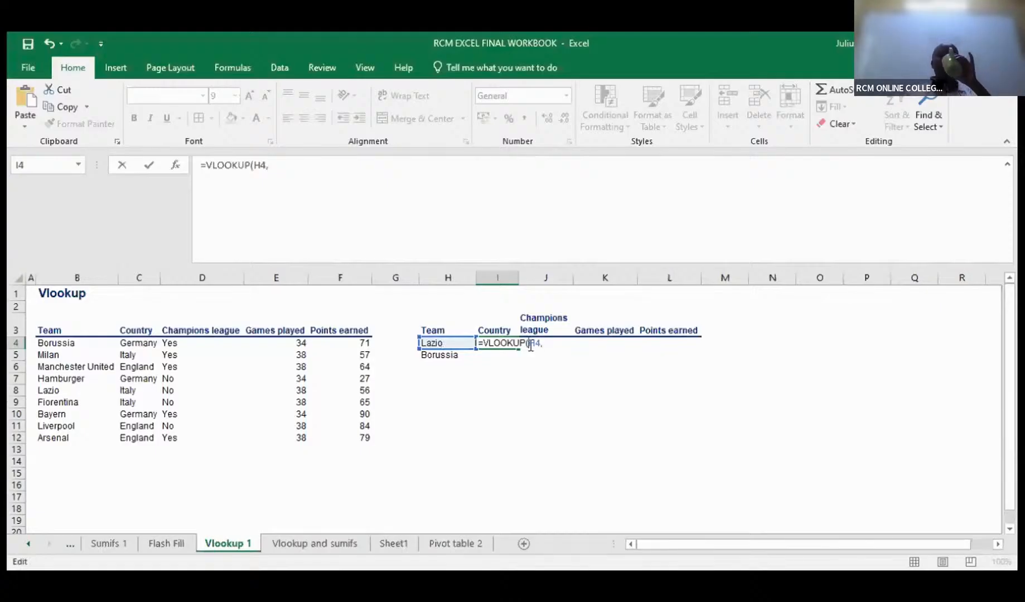
text(4)
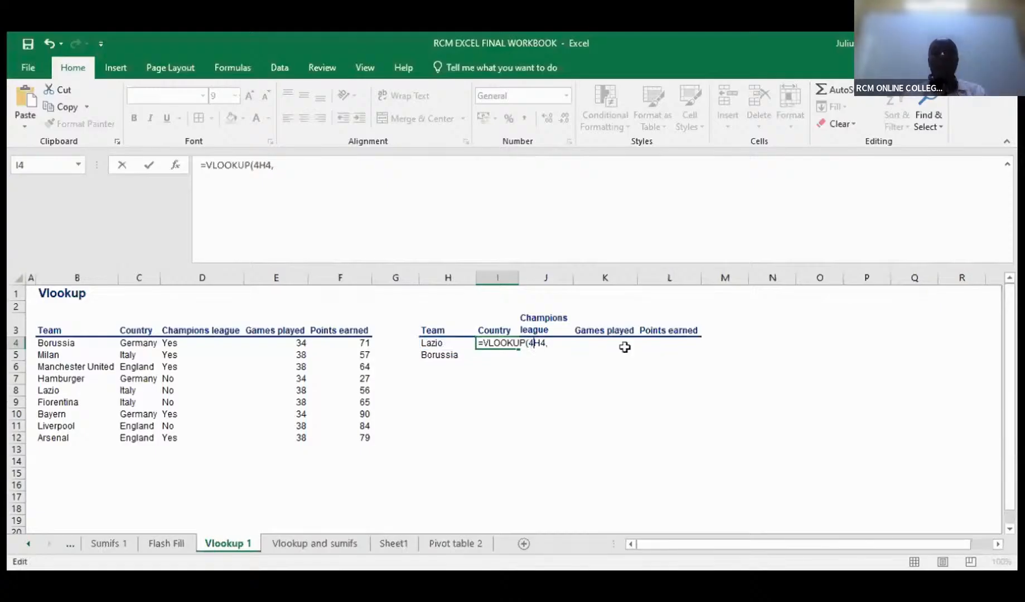
key(BackSpace)
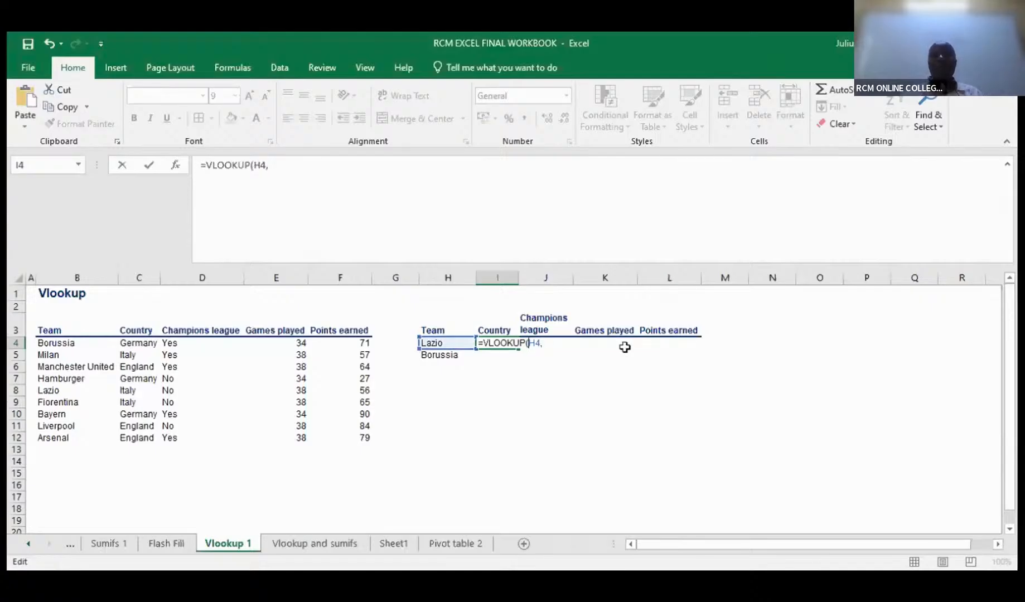
text($)
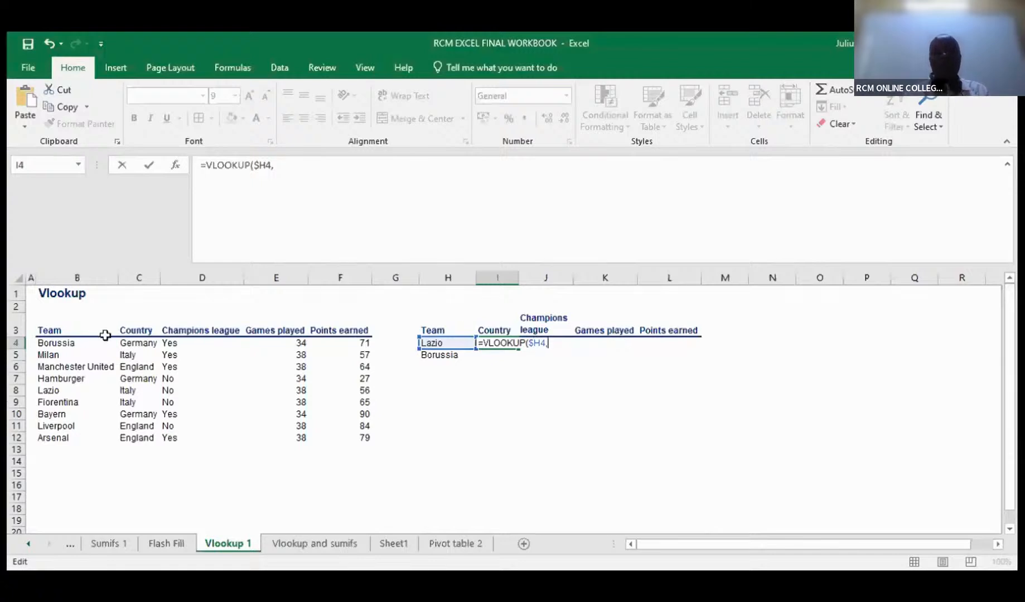
Step: Add the team table as the VLOOKUP table array in I4, with only the end reference locked, as B3:$F$12
drag(62, 335, 366, 438)
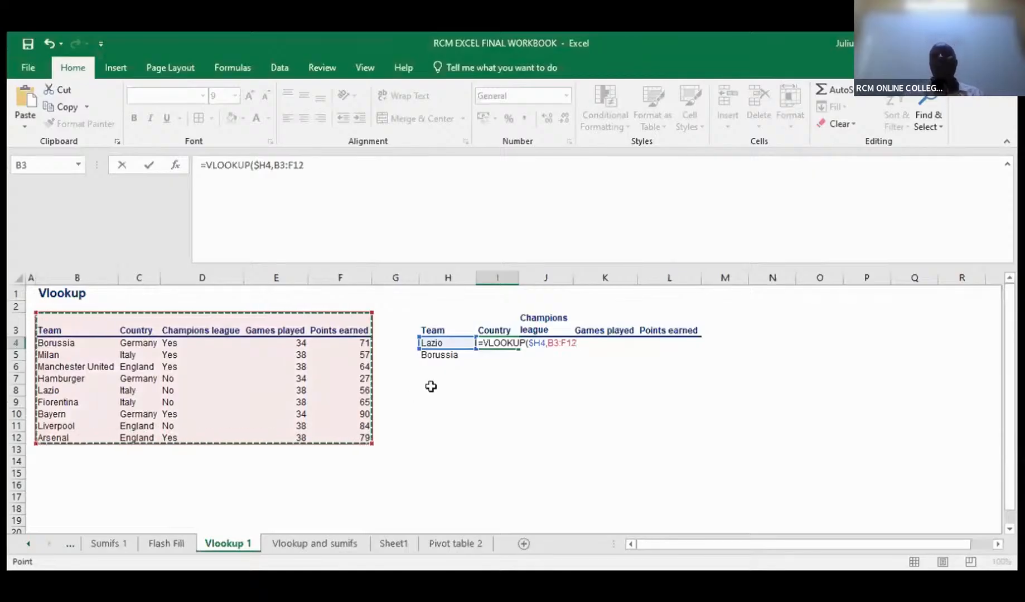
text(4)
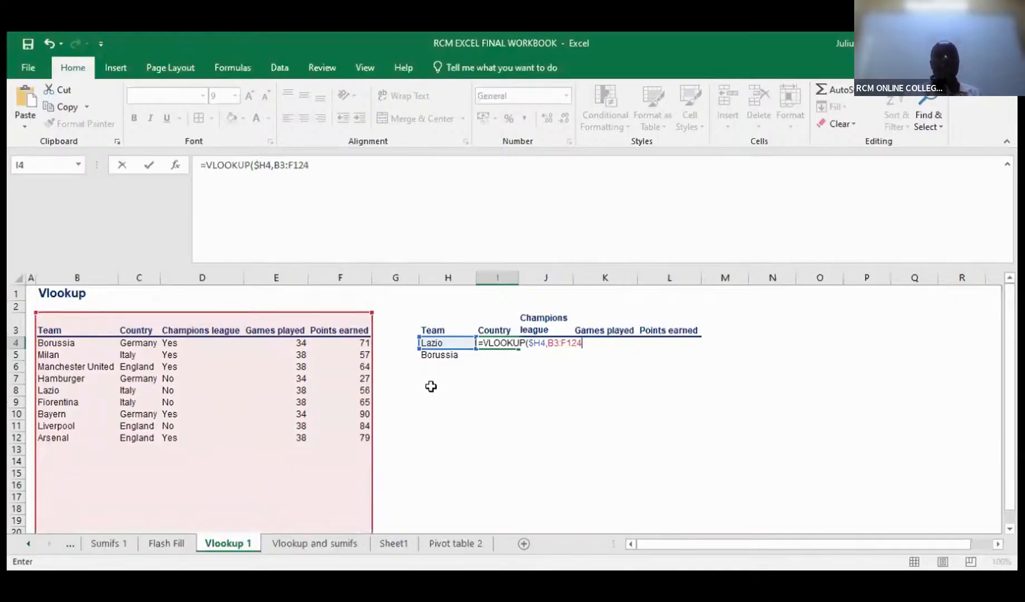
key(BackSpace)
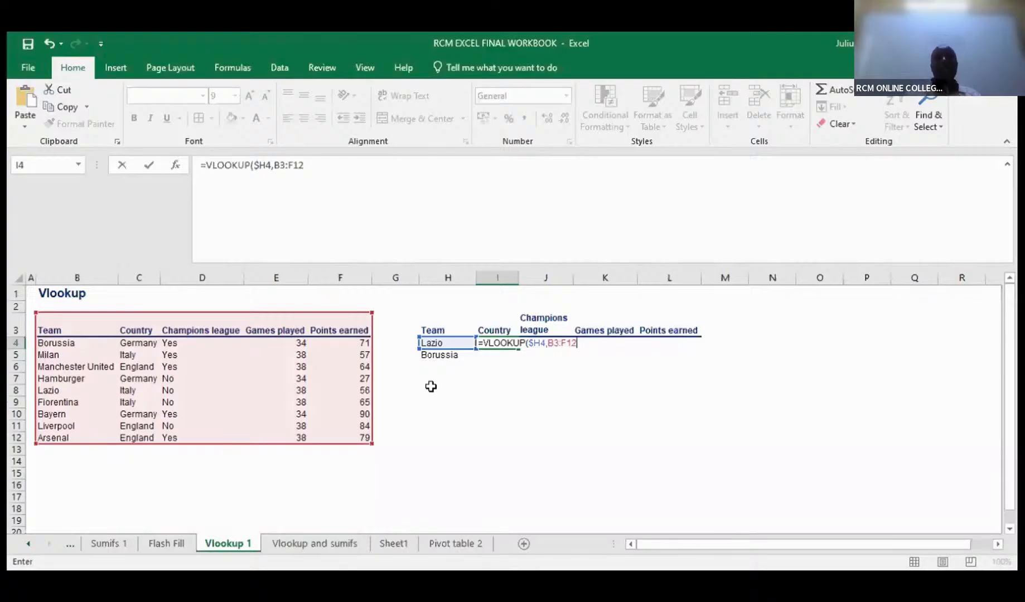
key(F4)
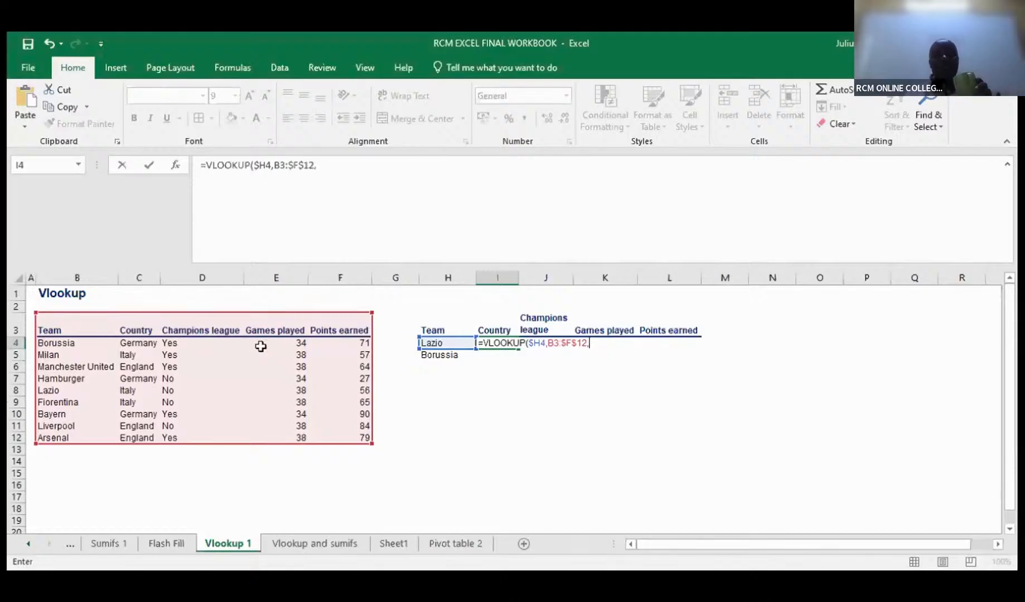
Step: Complete the VLOOKUP formula with column index 2 and range lookup FALSE, enter it, and reselect Lazio's Country cell I4
text(2)
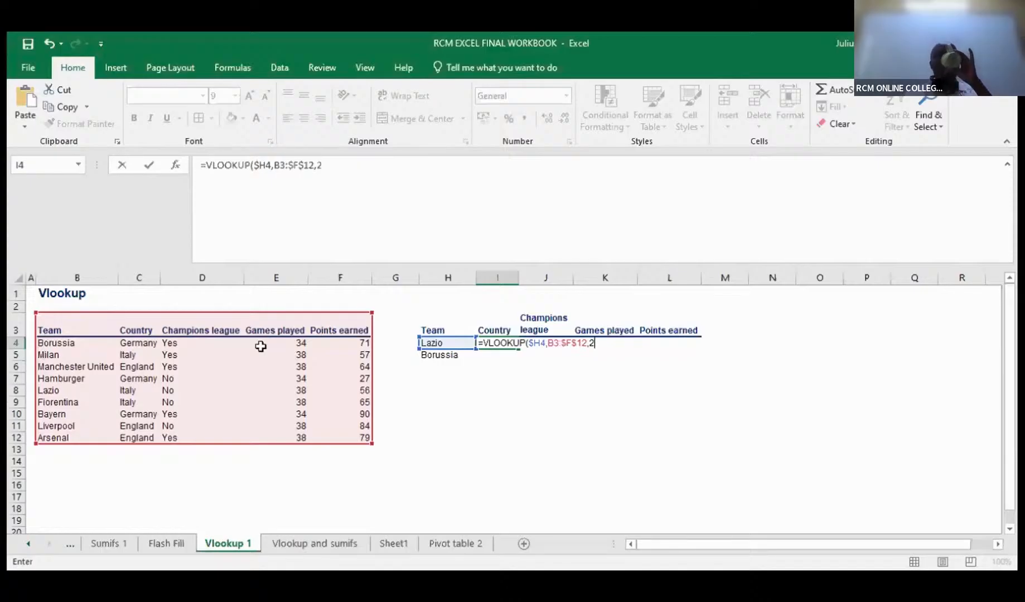
text(,)
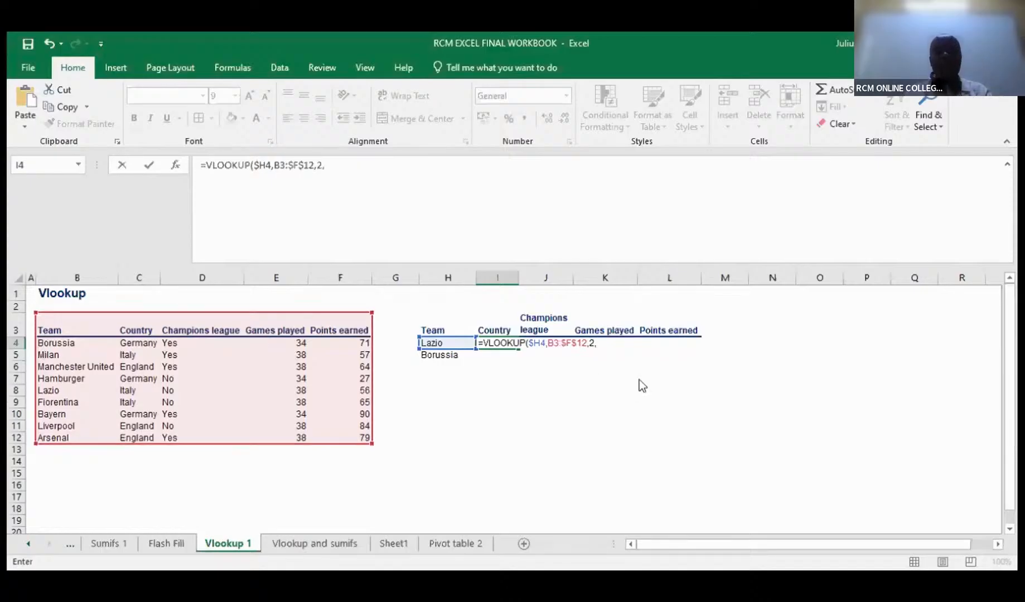
text(FALSE)
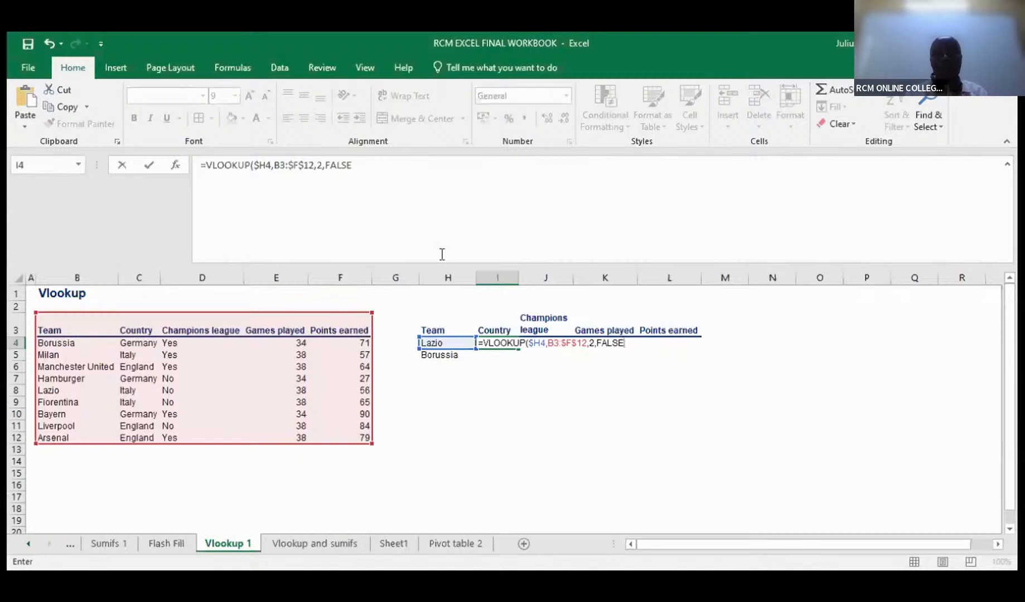
key(Return)
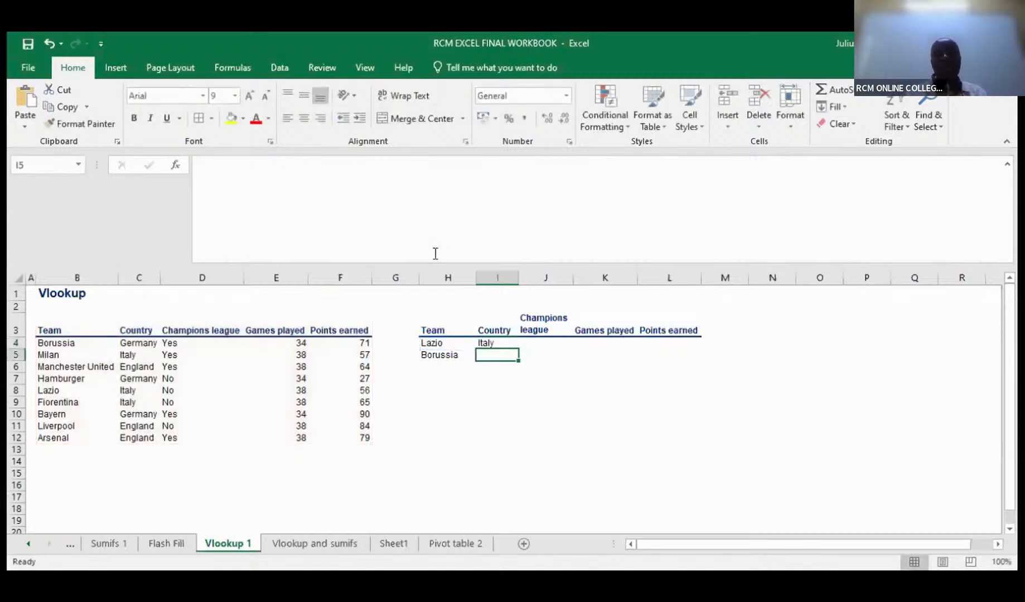
click(499, 340)
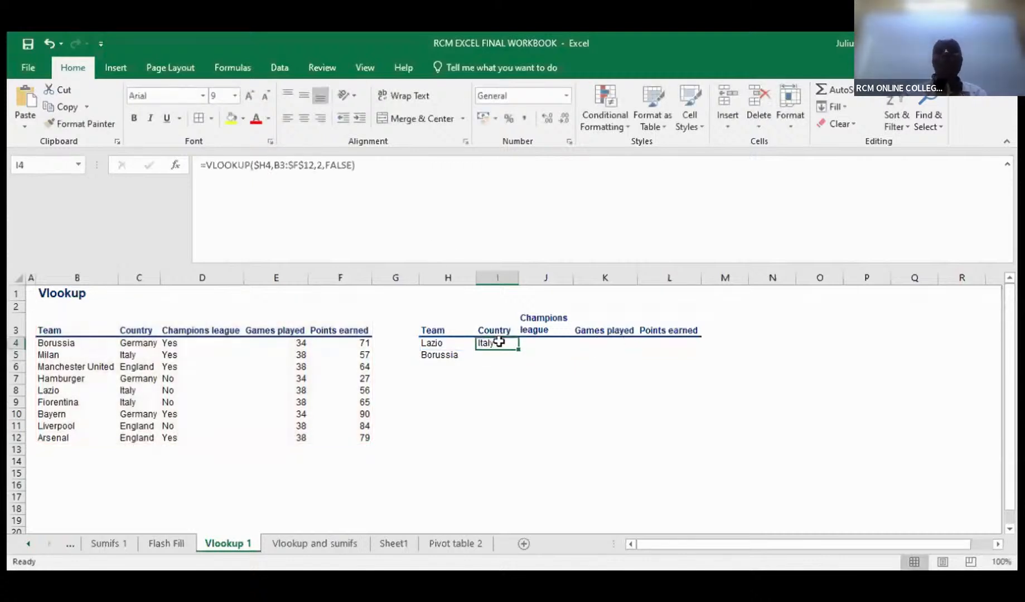
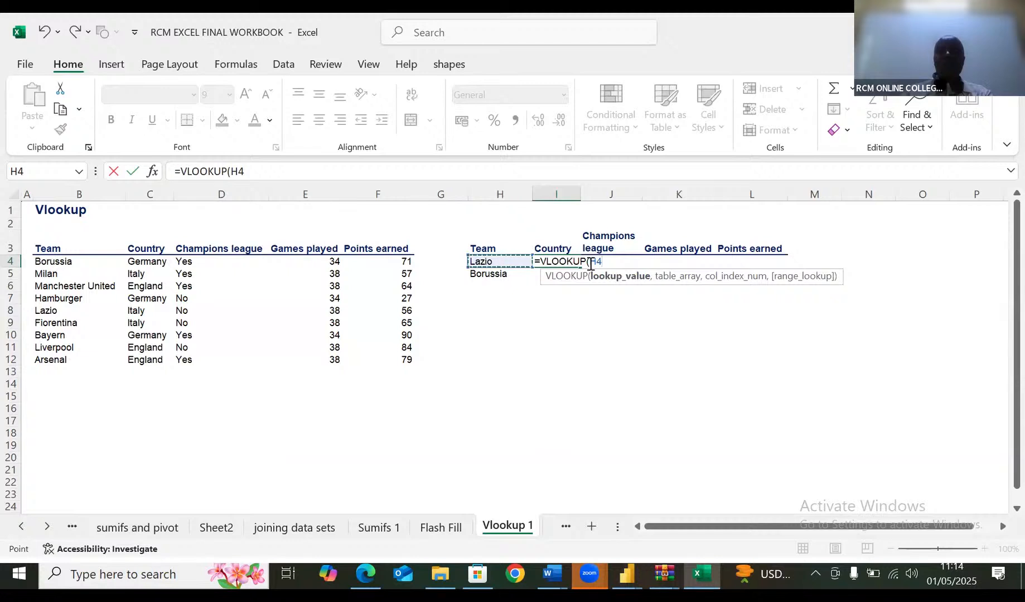
Step: Lock the column of the VLOOKUP lookup value in I4 as $H4 and move on to the table array argument
click(591, 264)
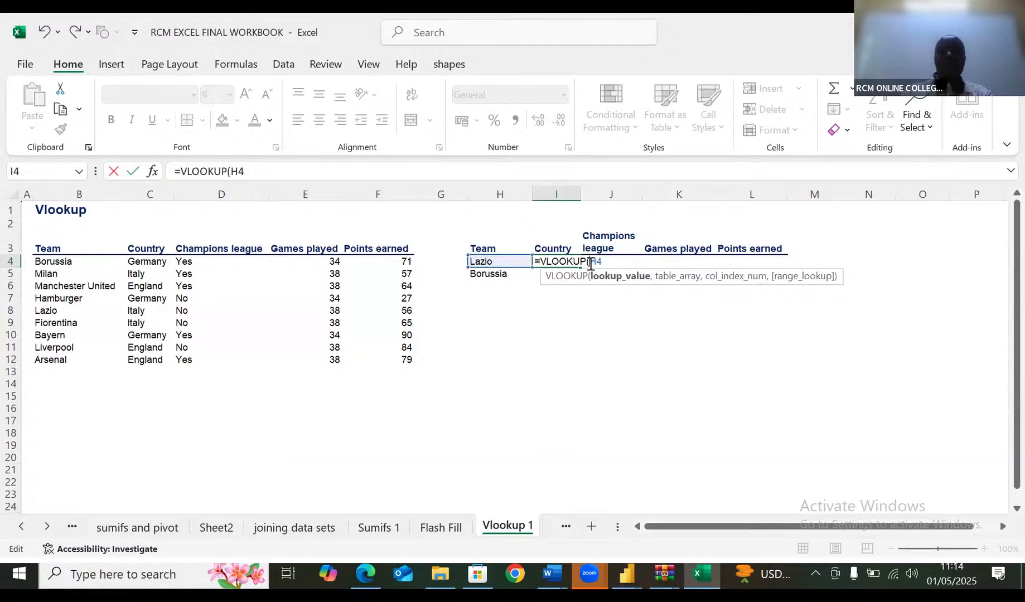
text($)
click(608, 266)
text(,)
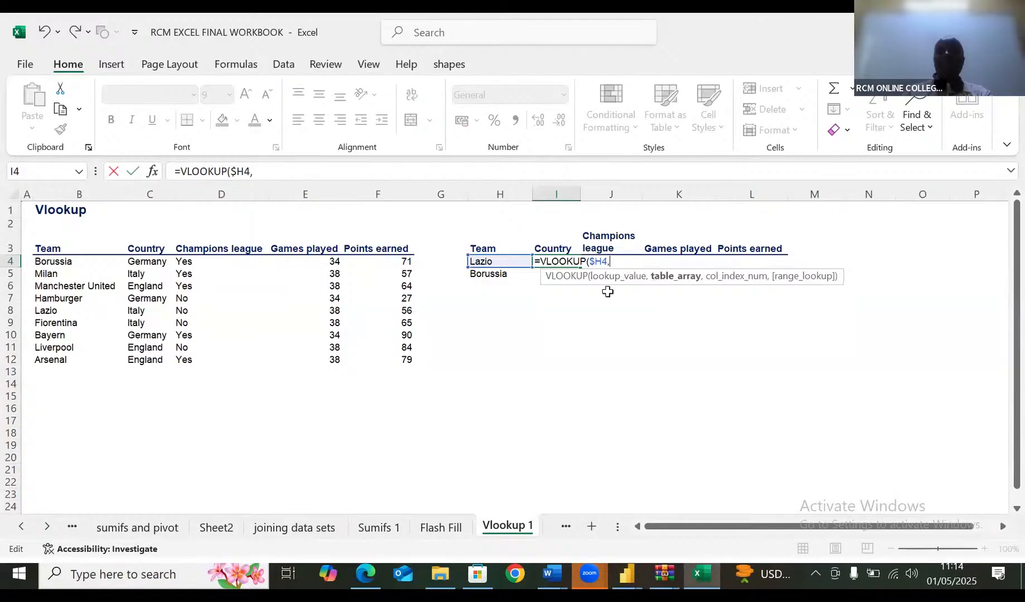
Step: Set the whole team table as the VLOOKUP table array and make both references absolute, as $B$3:$F$12
drag(51, 242, 413, 360)
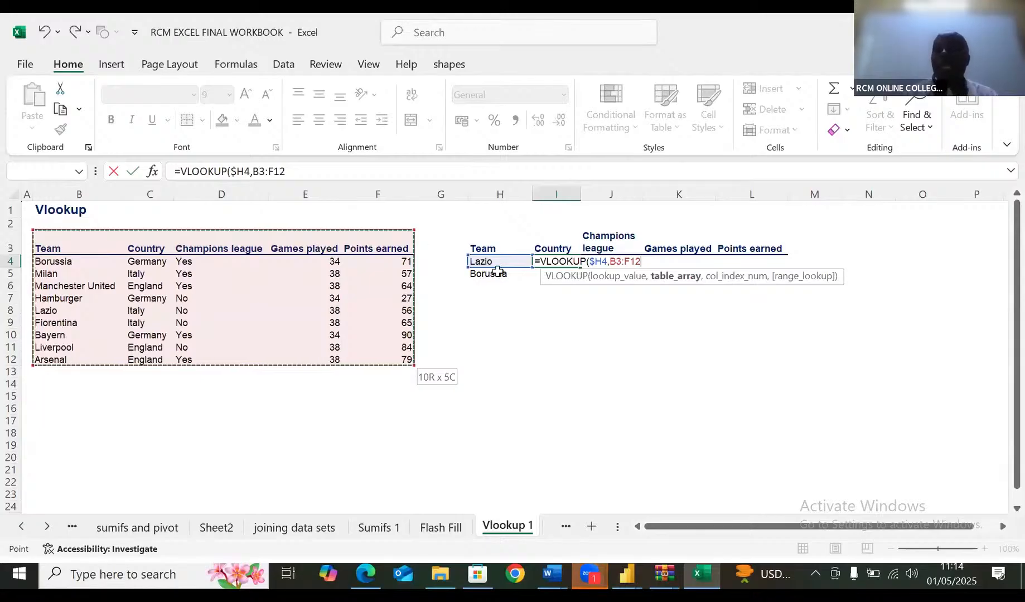
click(612, 261)
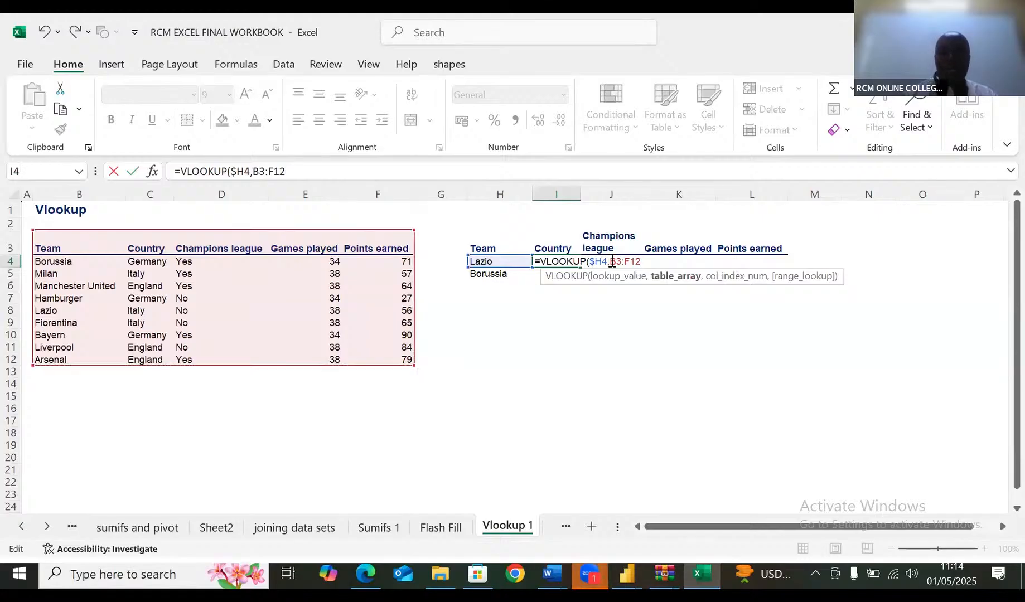
text($)
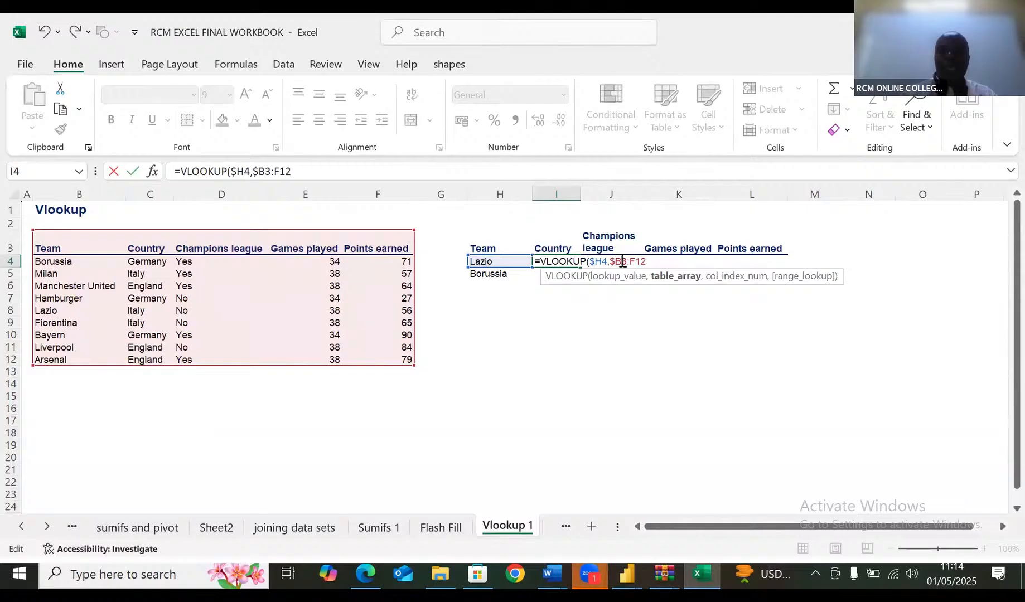
click(621, 262)
text($)
click(635, 262)
text($)
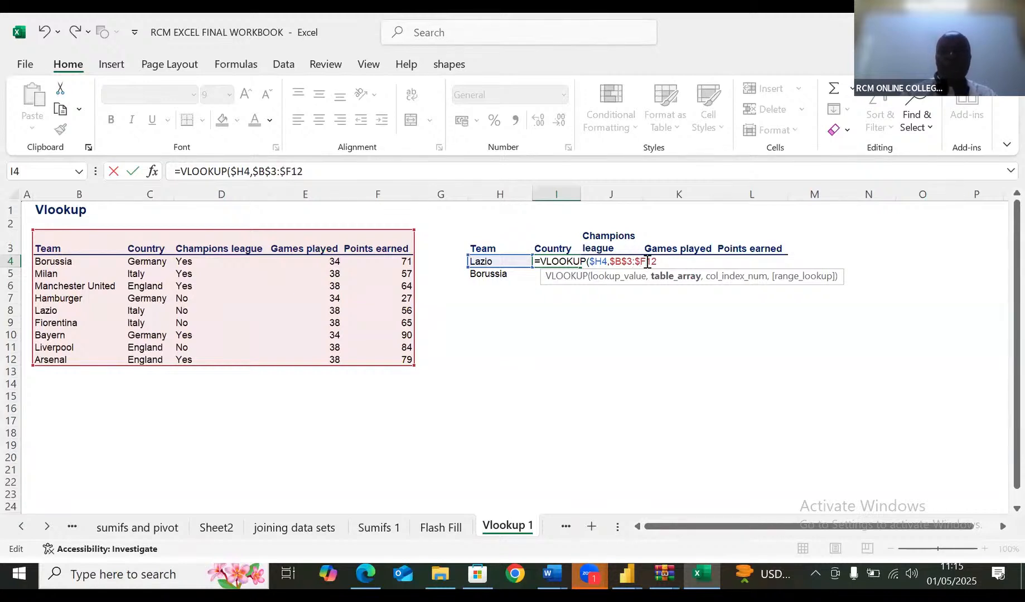
click(647, 262)
text($12)
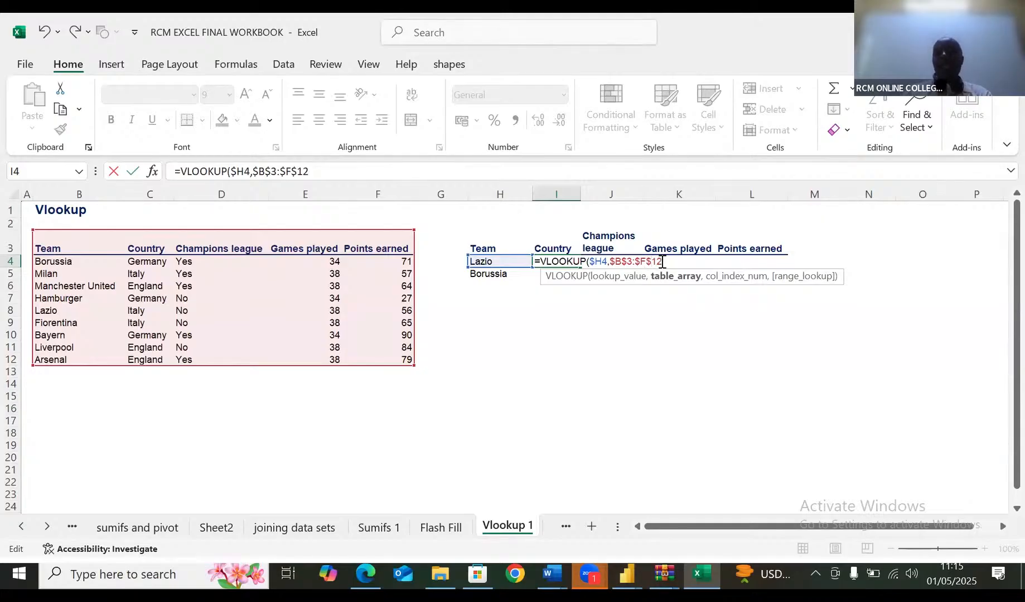
Step: Finish the VLOOKUP formula in I4 with column index 2 and FALSE for an exact match
text(,)
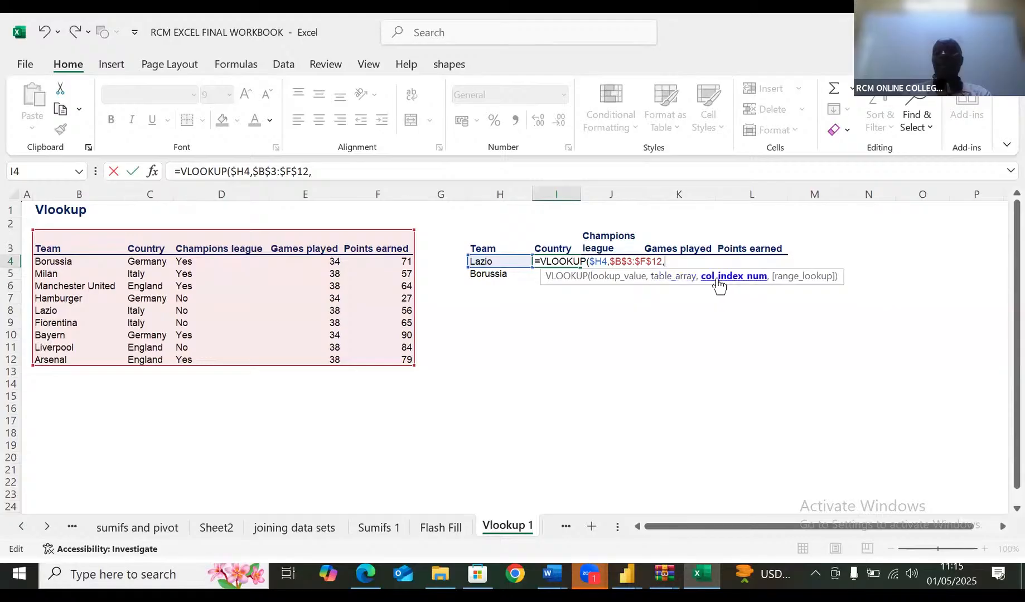
text(2)
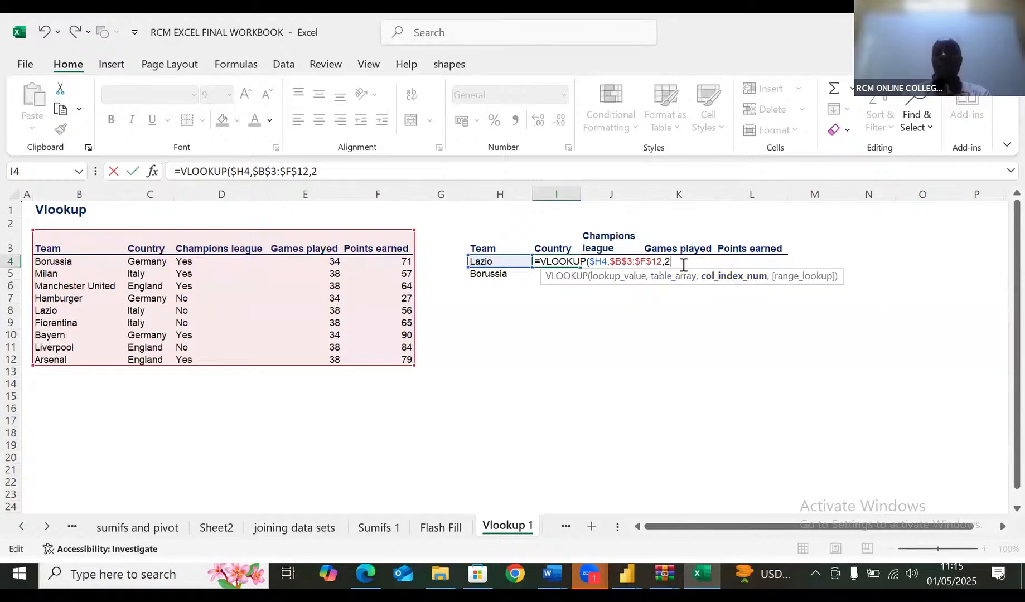
text(,)
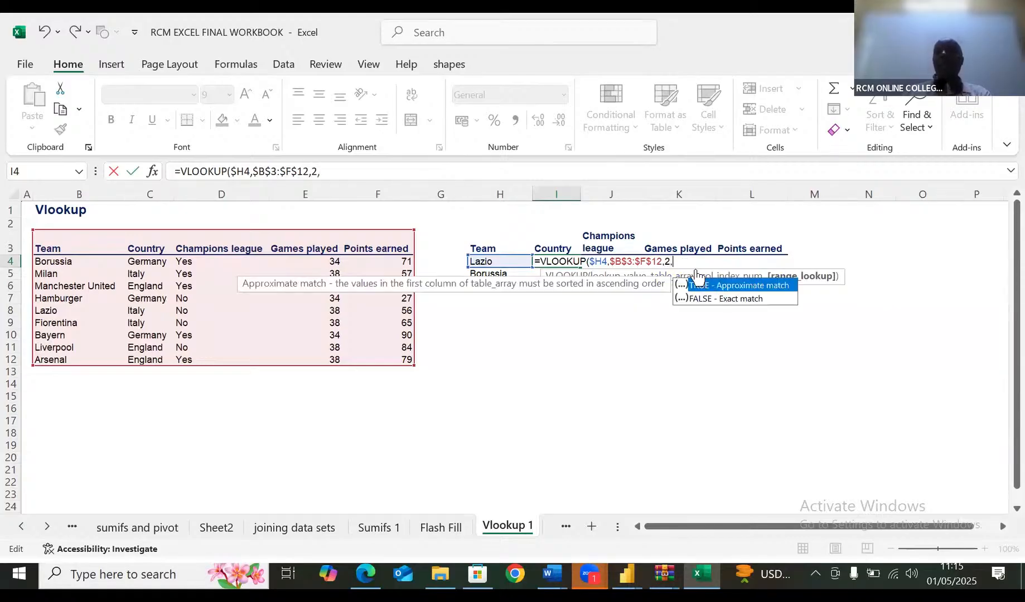
double_click(728, 298)
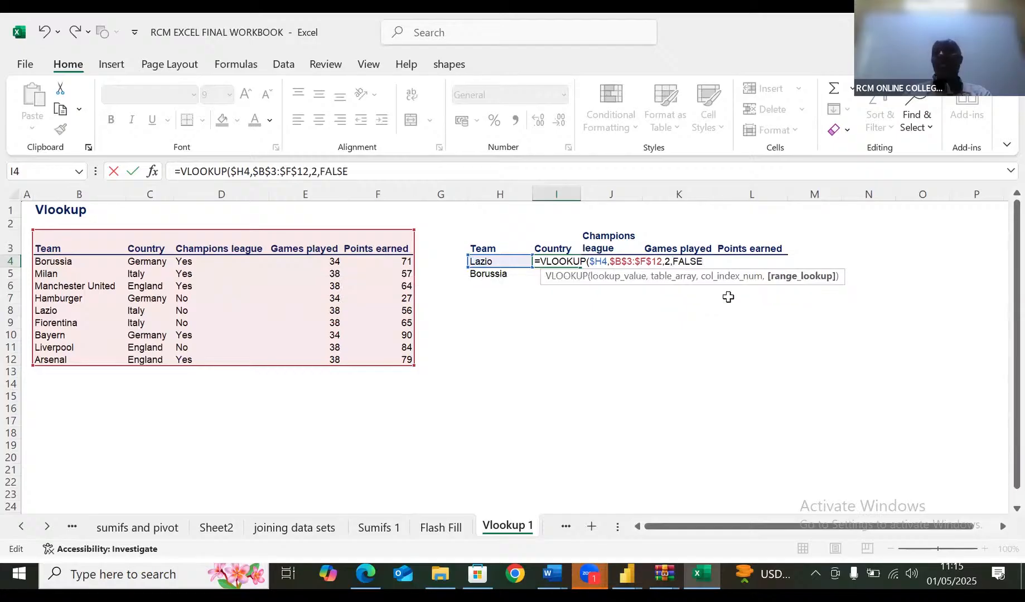
text())
key(Return)
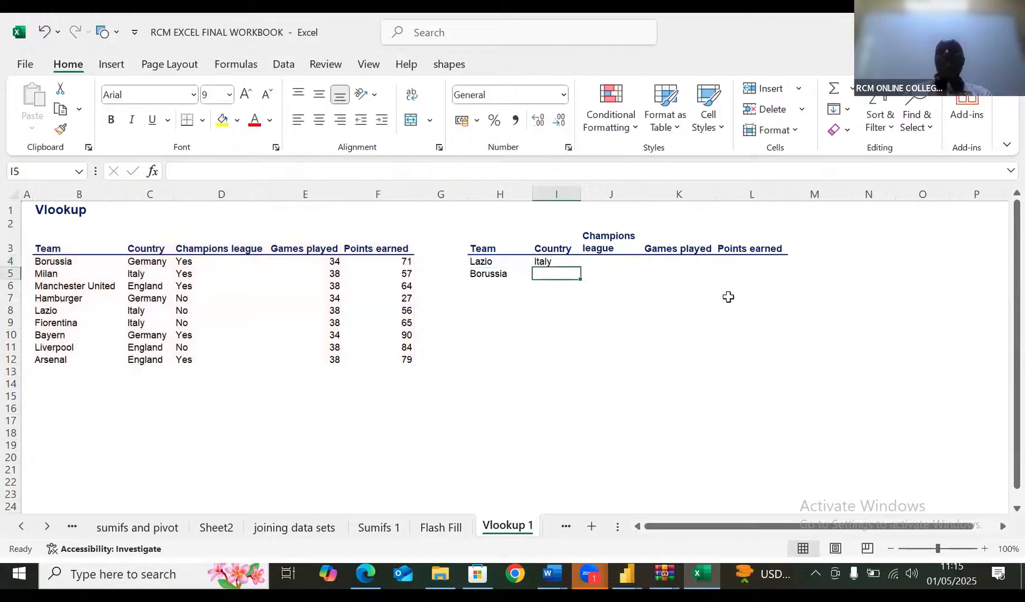
Step: Fill Lazio's Country formula from I4 across to L4, and set the column index in the Champions league formula, J4, to 3
click(543, 263)
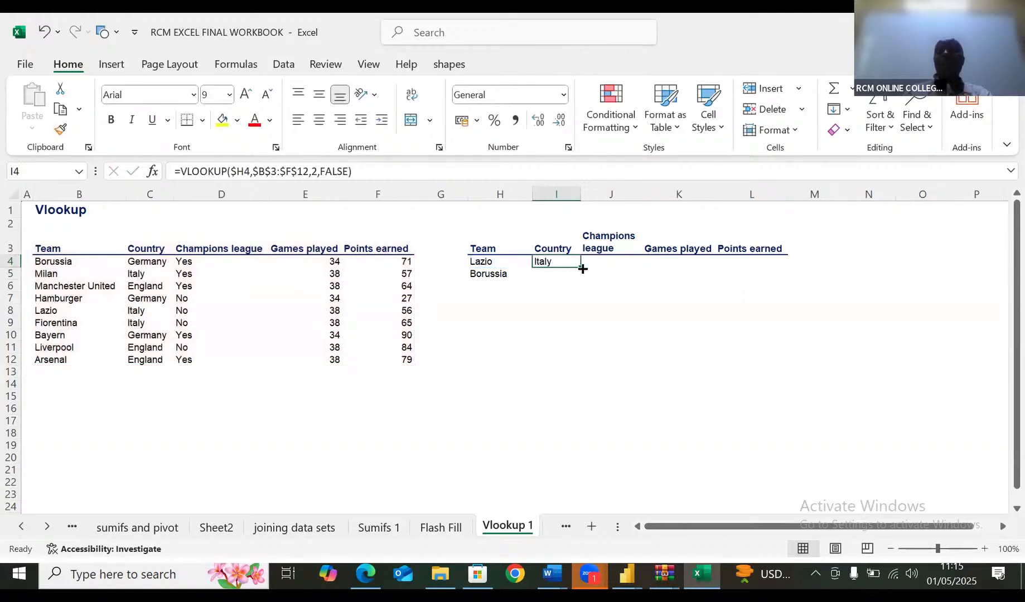
drag(581, 268, 779, 270)
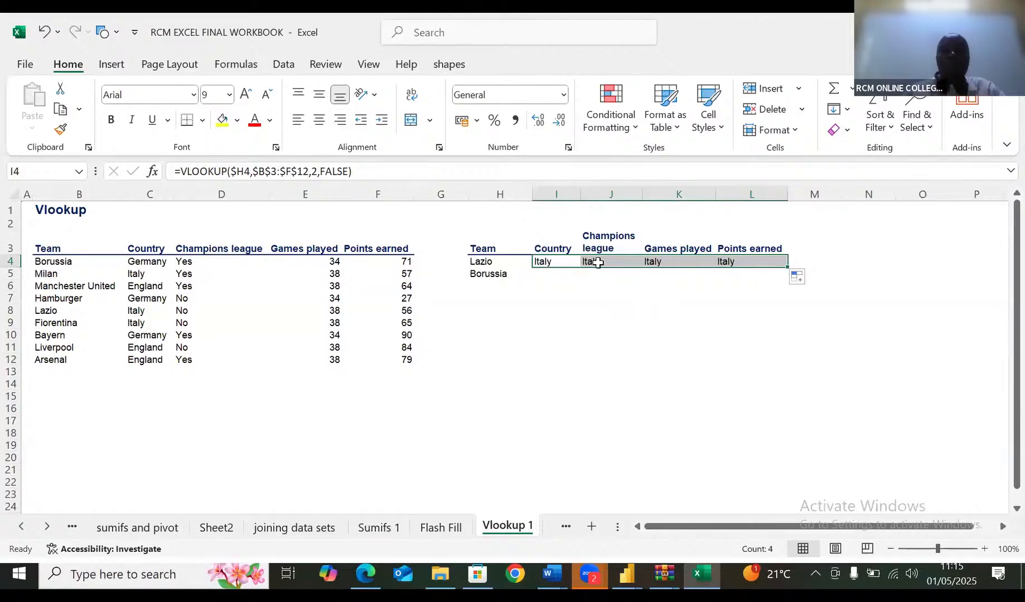
click(597, 263)
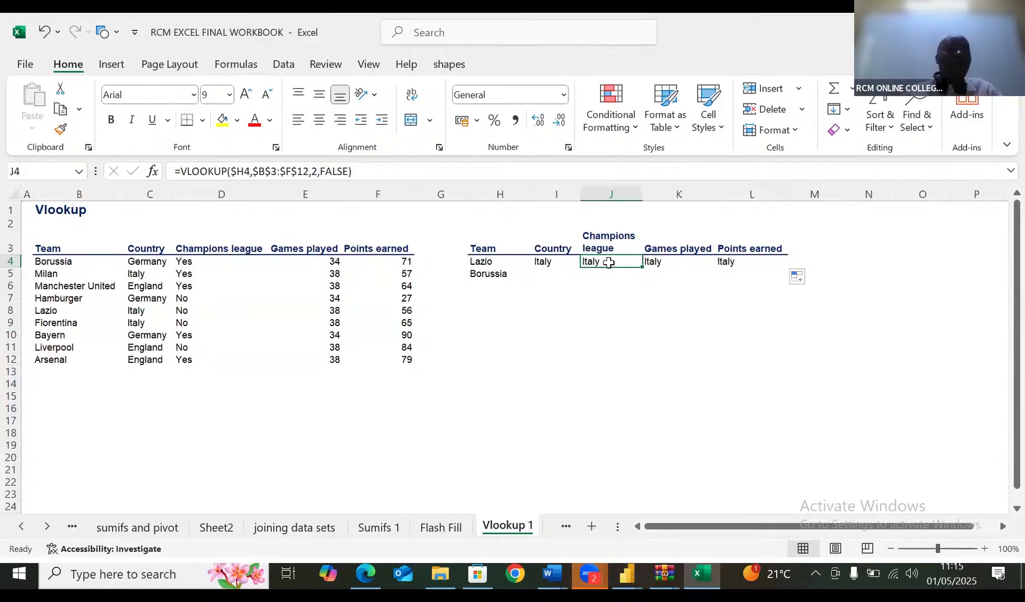
click(316, 175)
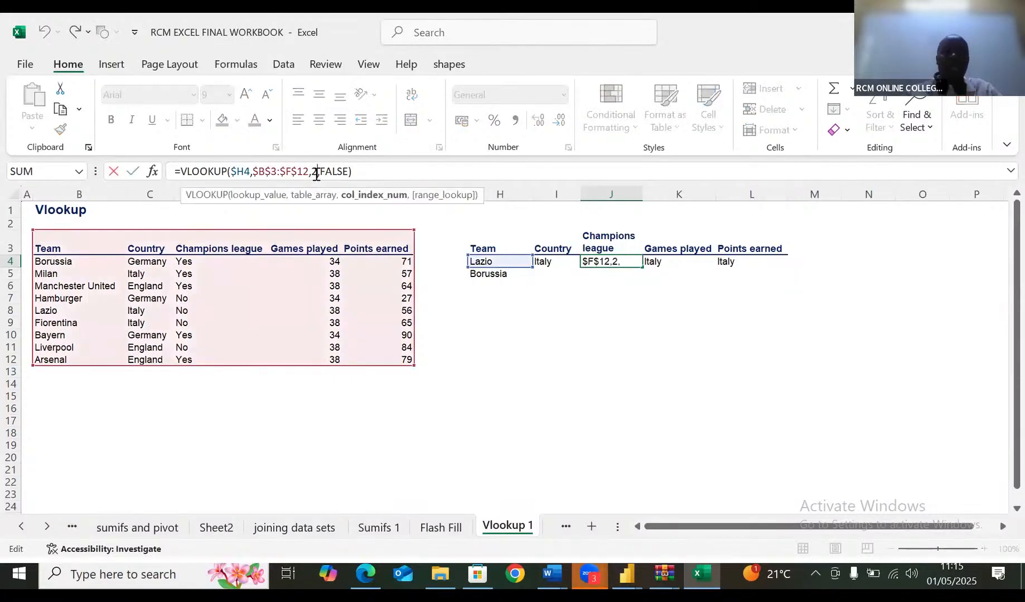
key(BackSpace)
text(3)
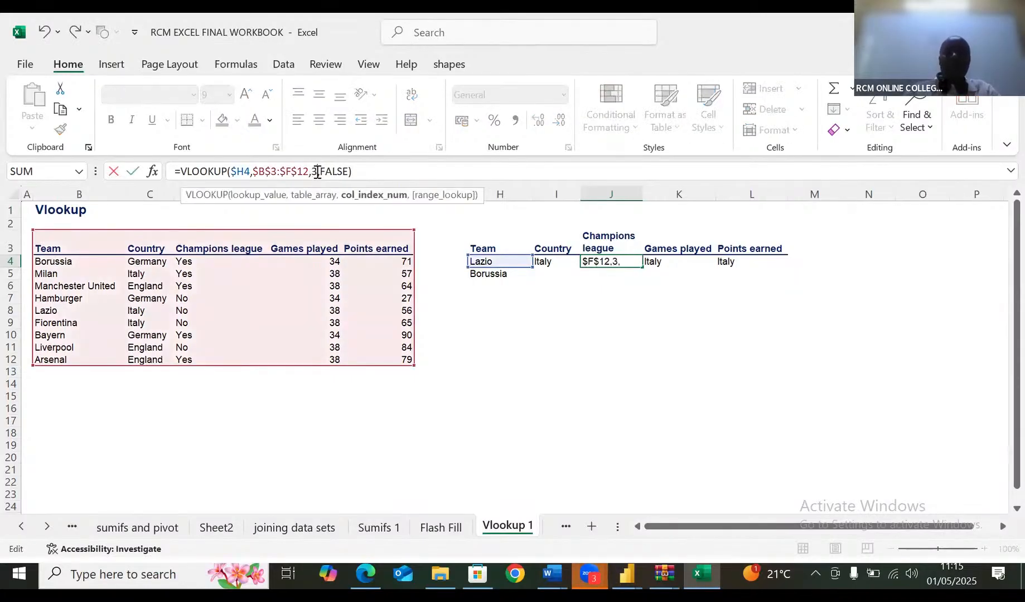
key(Return)
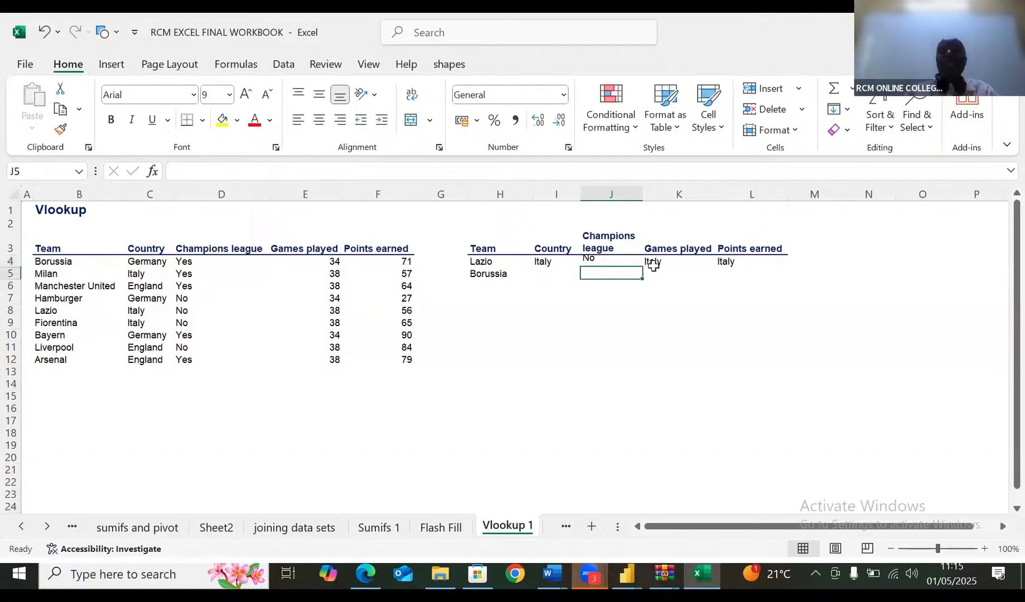
Step: Set the column index of Lazio's Games played VLOOKUP formula in K4 to 4
click(653, 265)
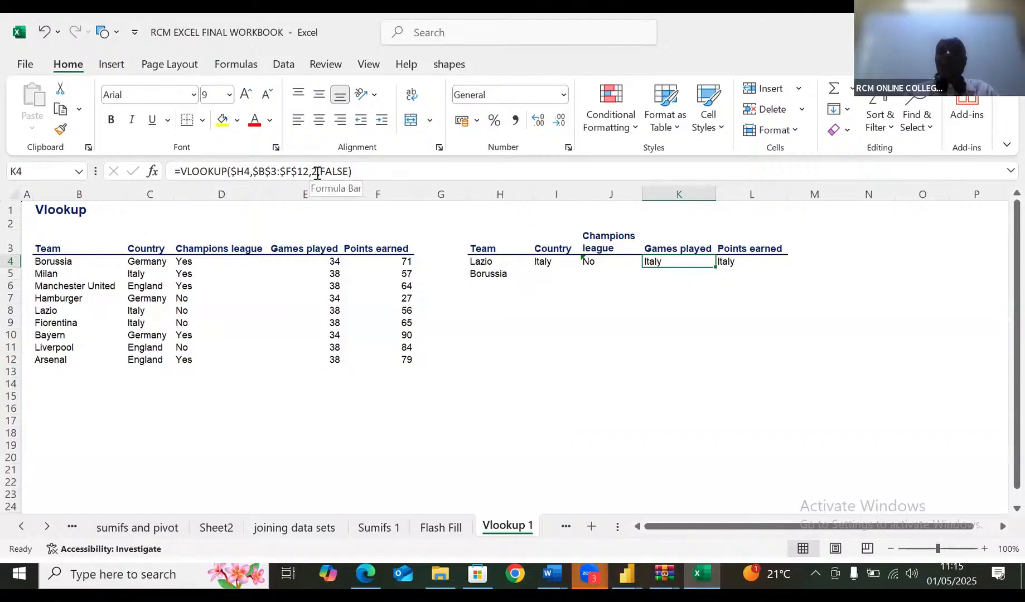
click(318, 173)
key(BackSpace)
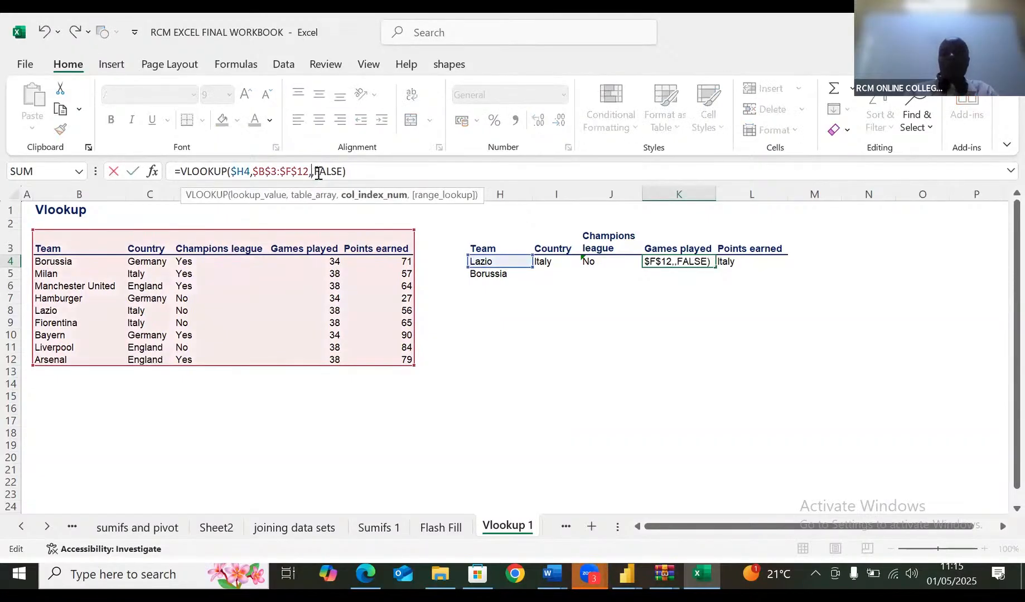
text(4)
key(Return)
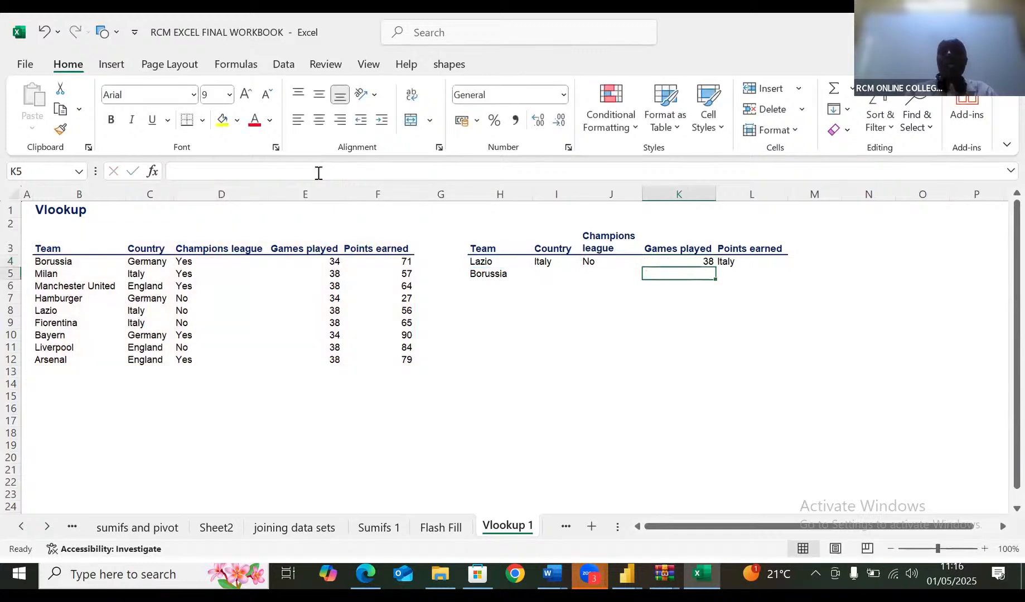
Step: Set the column index of Lazio's Points earned VLOOKUP formula in L4 to 5
click(728, 262)
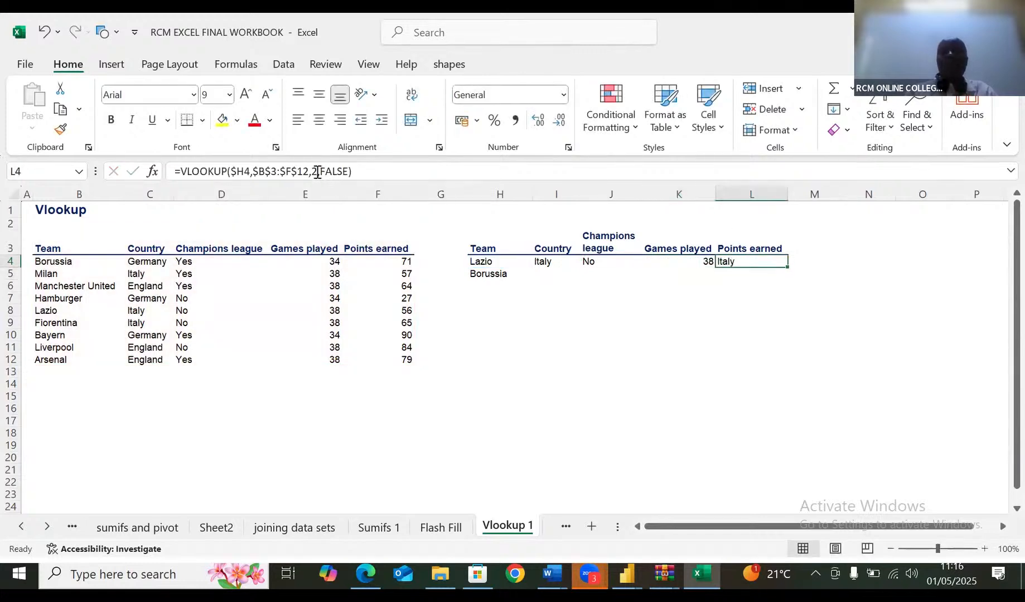
click(317, 173)
key(BackSpace)
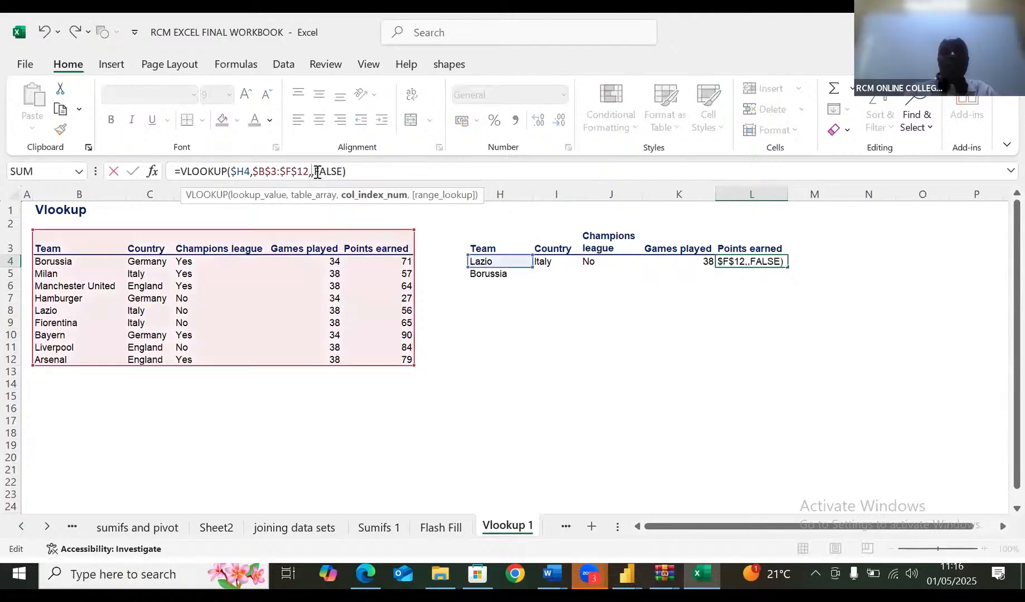
text(5)
key(Return)
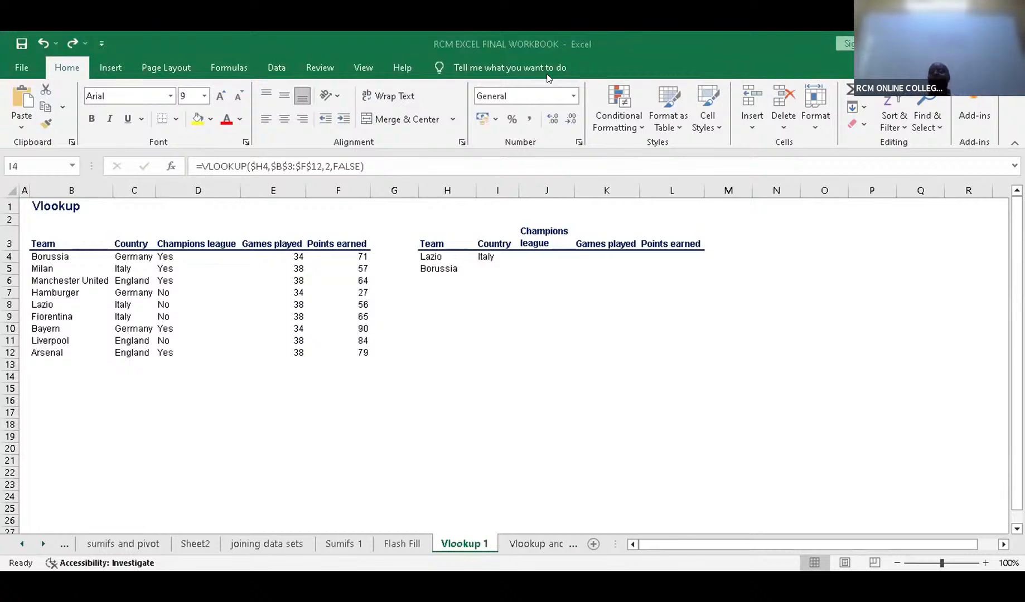
Step: Fill the VLOOKUP formula from I4 across to L4, and set the column index in J4 to 3
mouse_move(515, 263)
mouse_down()
mouse_move(678, 254)
mouse_move(525, 251)
mouse_up()
click(524, 254)
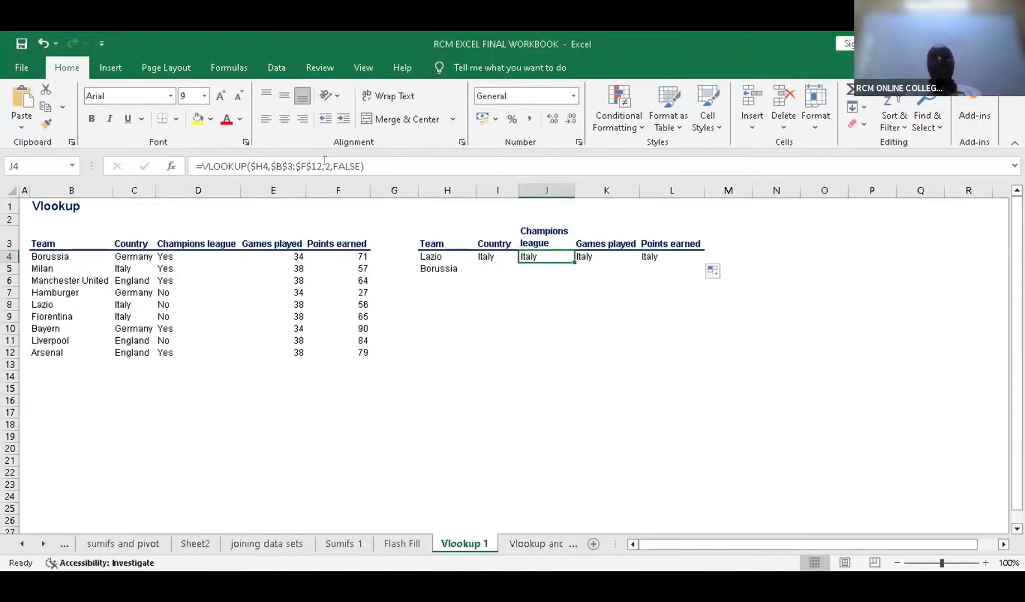
click(325, 165)
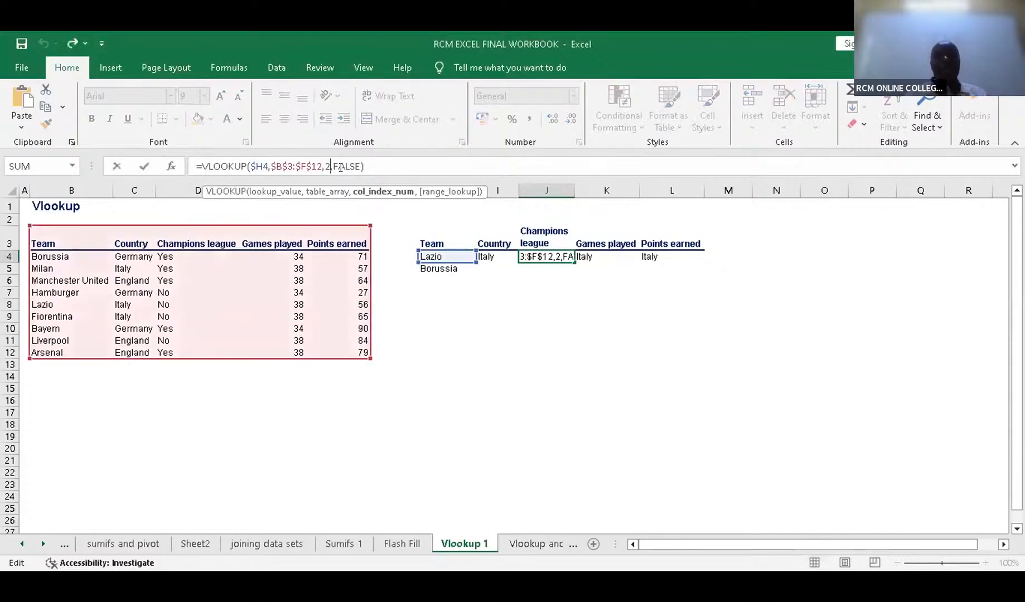
key(BackSpace)
text(3)
key(Return)
Step: Set the column index of the VLOOKUP formula in K4, Lazio's Games played, to 4
click(584, 260)
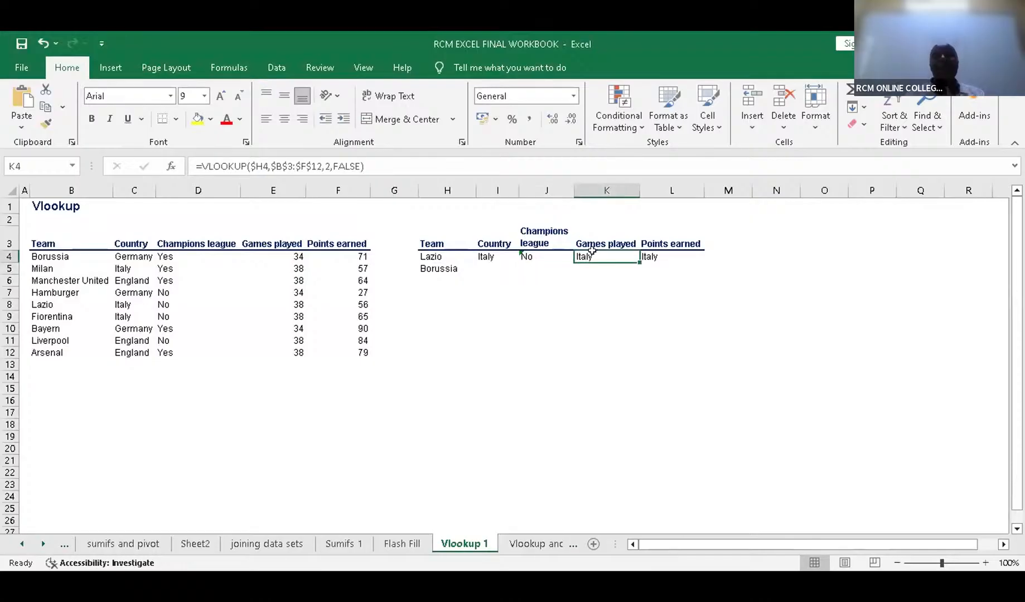
click(333, 169)
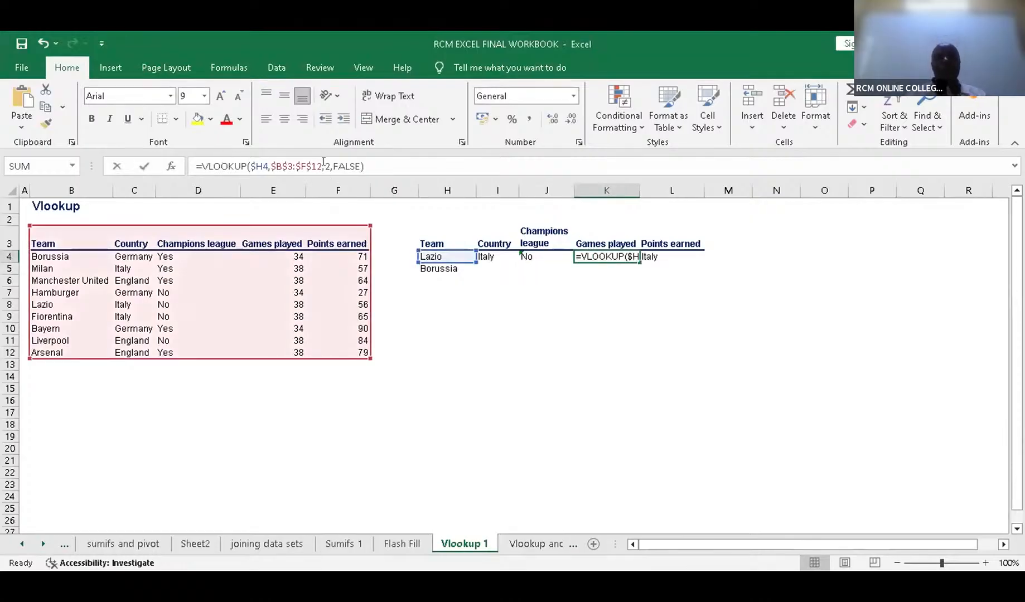
key(BackSpace)
text(4)
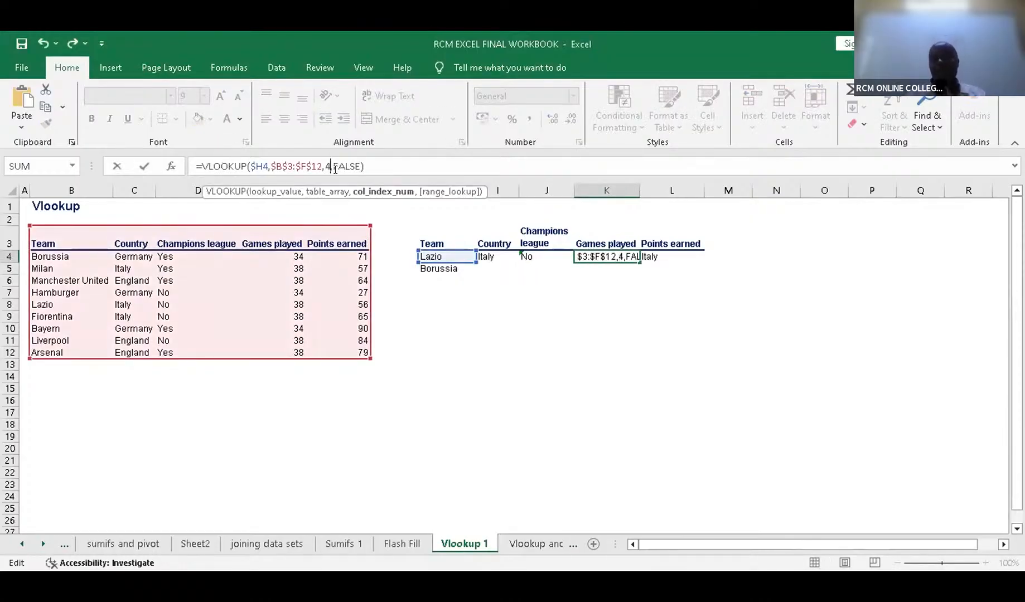
key(Return)
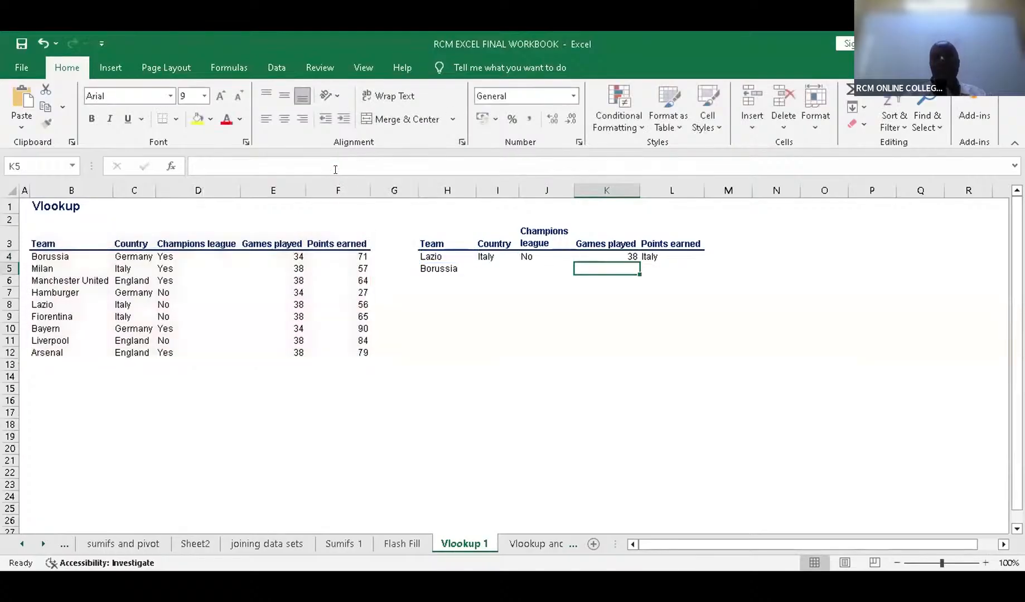
Step: Set the column index of the VLOOKUP formula in L4, Lazio's Points earned, to 5
key(Up)
key(Right)
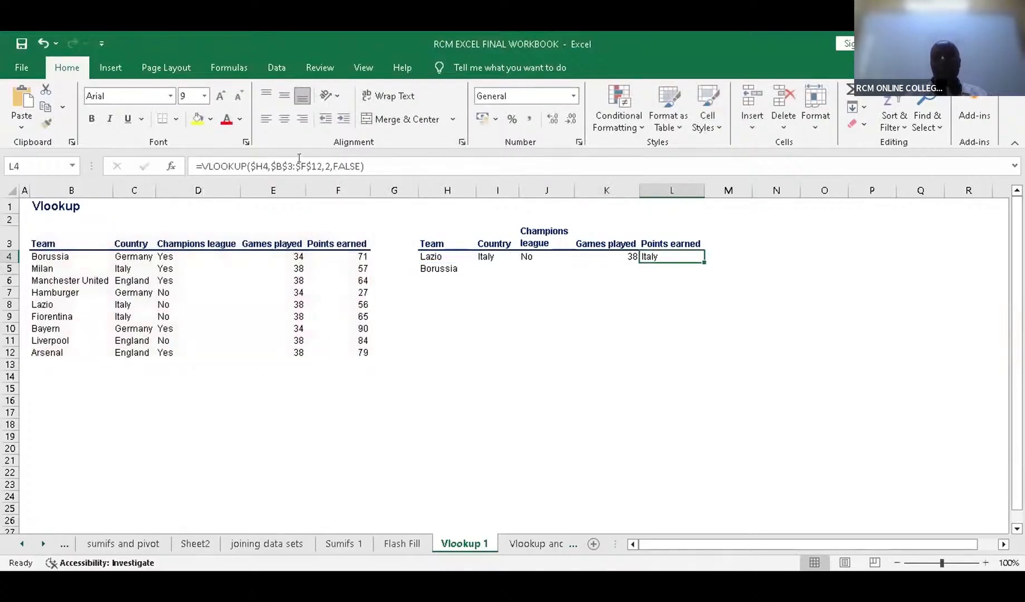
click(330, 167)
key(BackSpace)
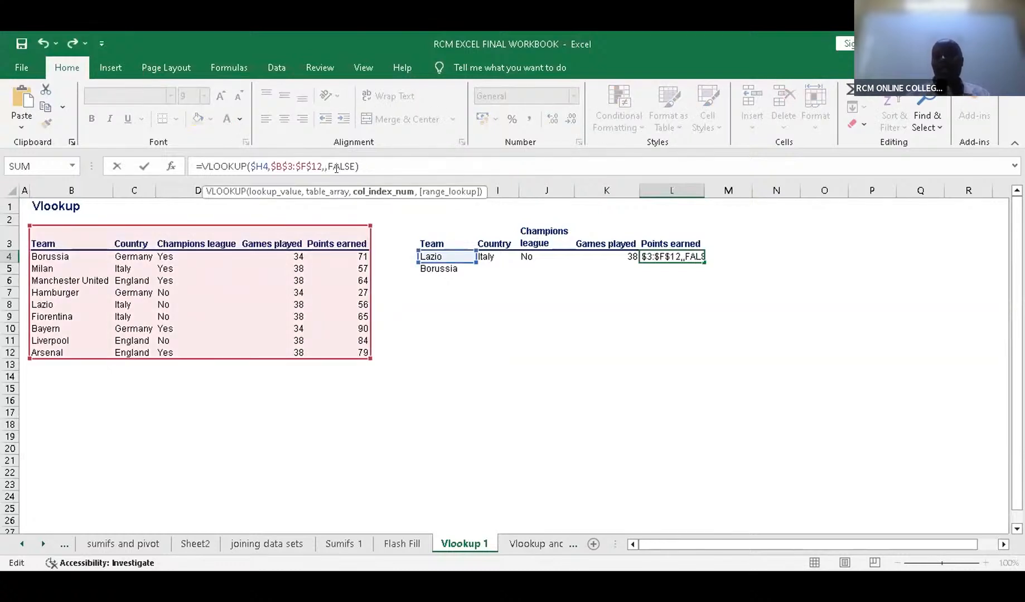
text(5)
key(Return)
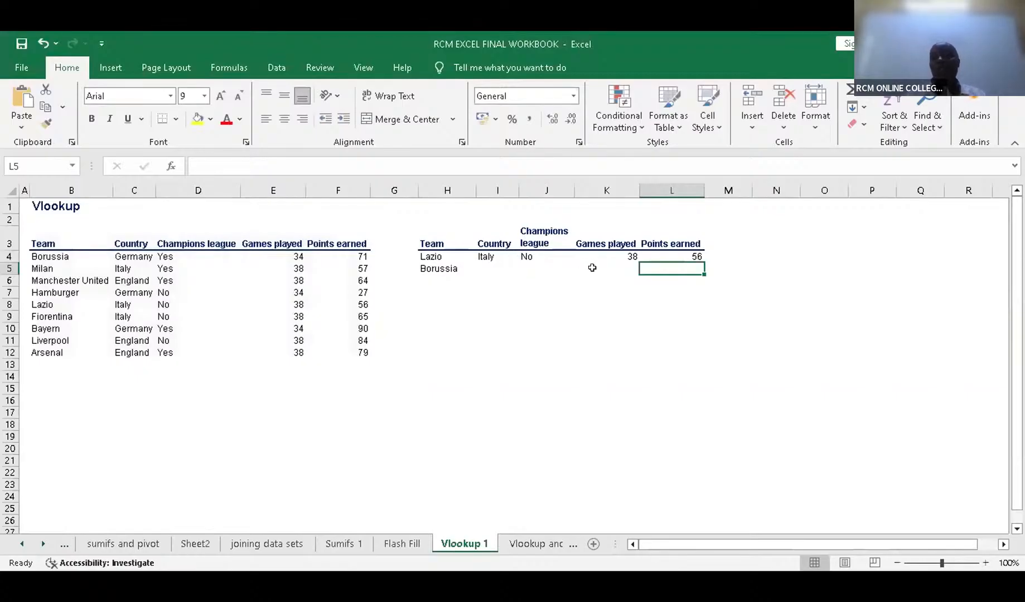
key(Left)
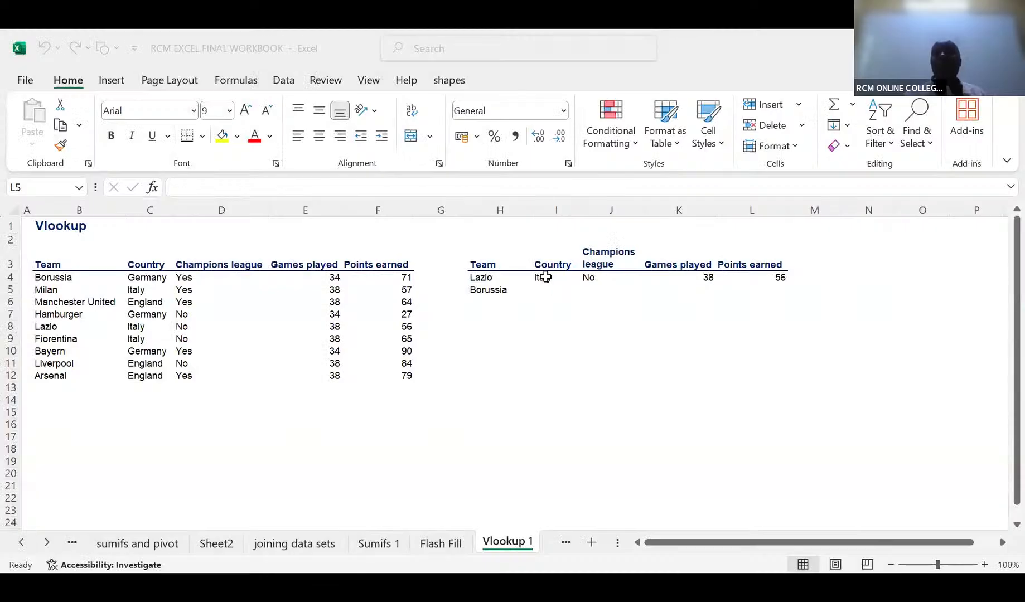
Step: Clear Lazio's lookup formulas from I4 to L4
click(545, 277)
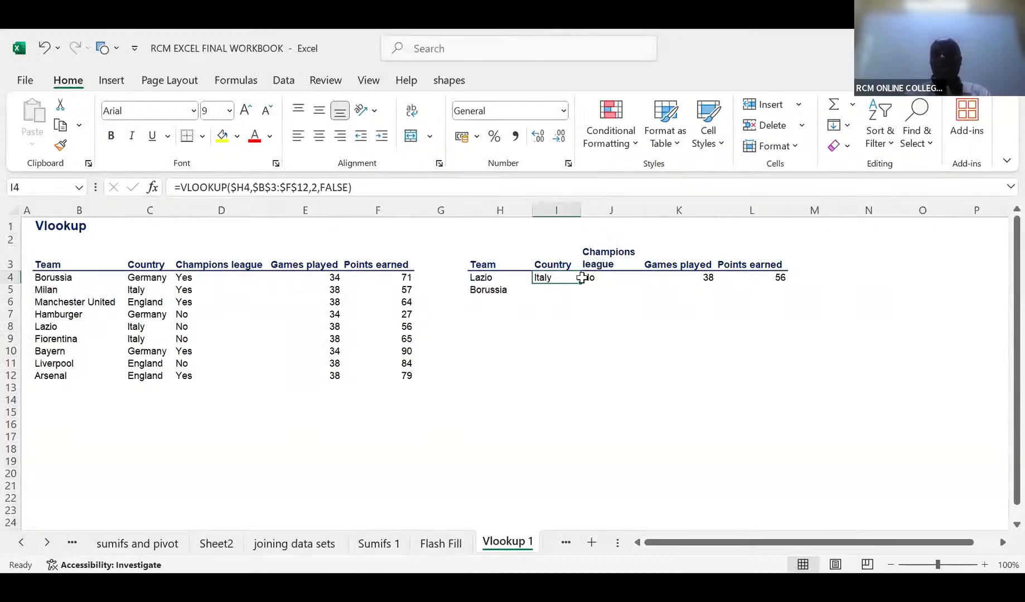
shift+click(748, 276)
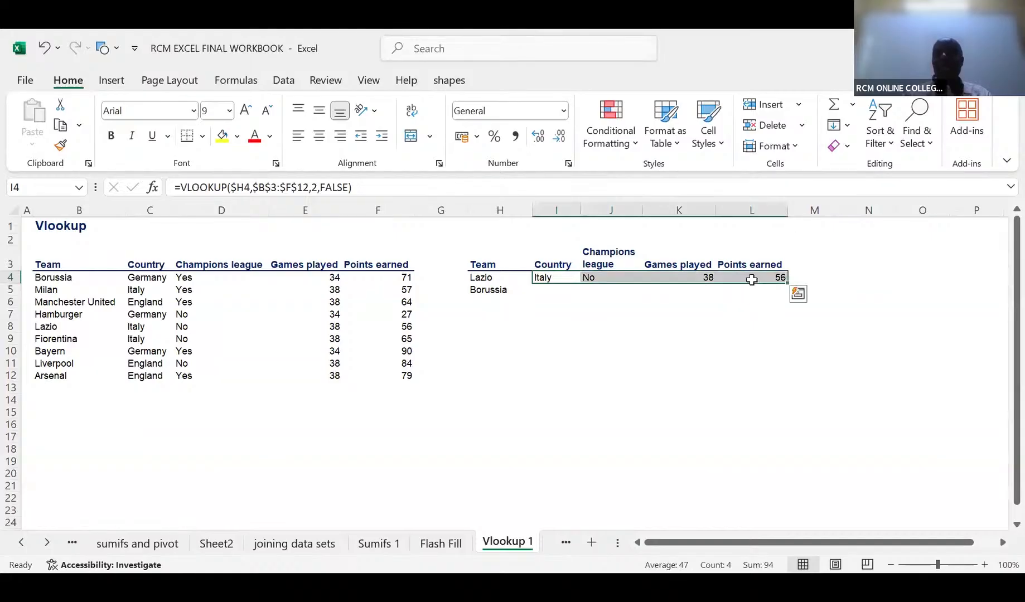
key(Delete)
Step: Enter the note "CURLY BRACKET=NEAR P=USE SHIFT" in J15 and an opening curly bracket { in J17
click(629, 415)
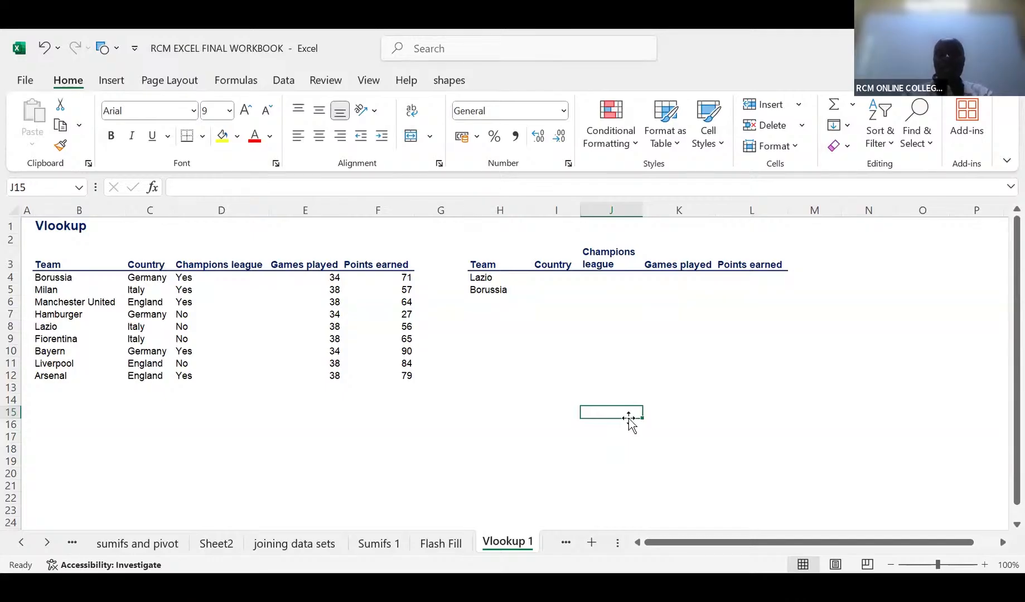
text(CURLY)
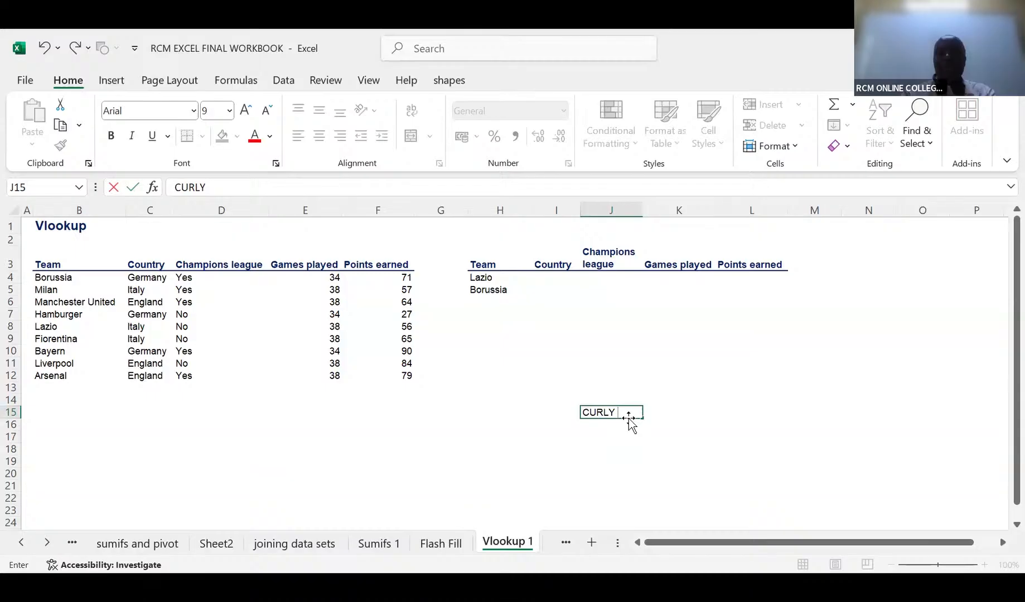
text( BRACKET)
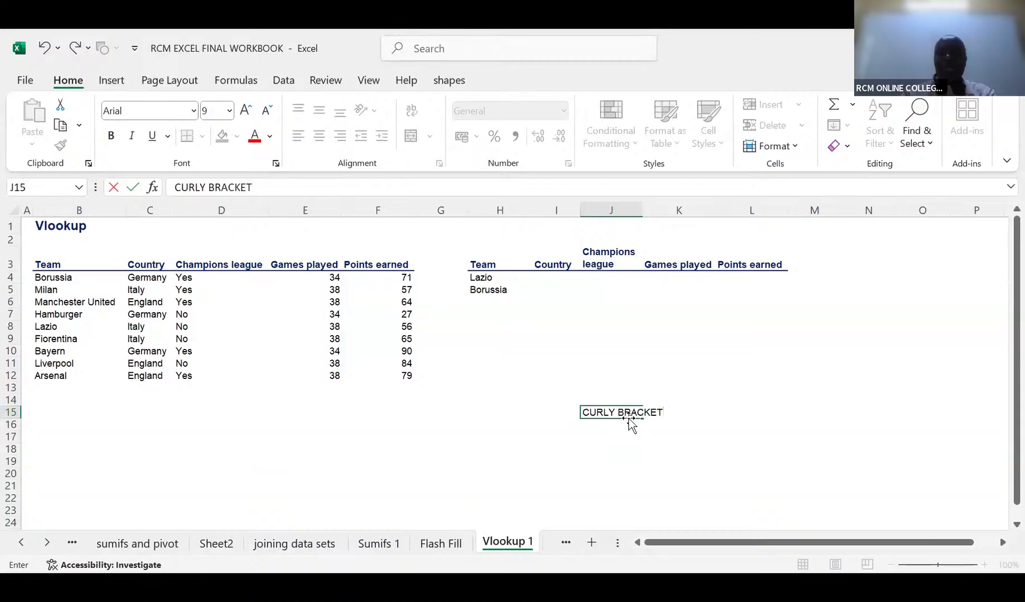
text(=NEAR)
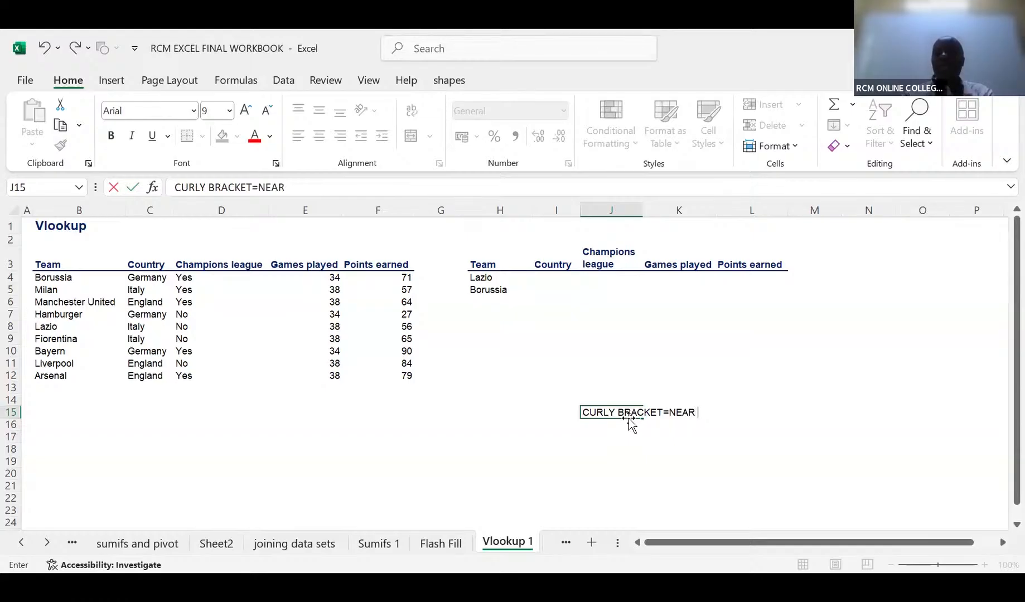
text( P)
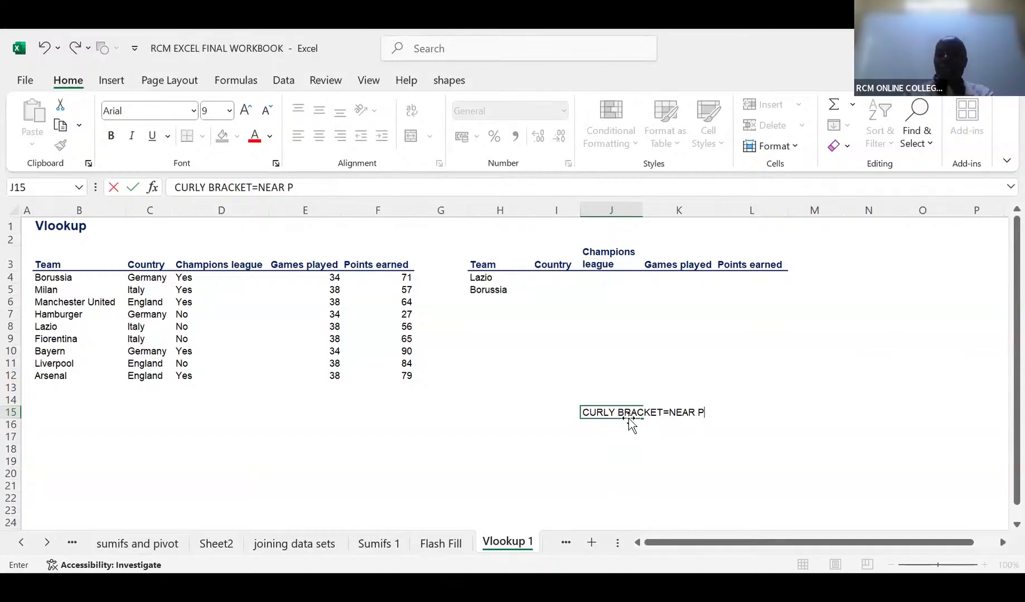
text(=USI)
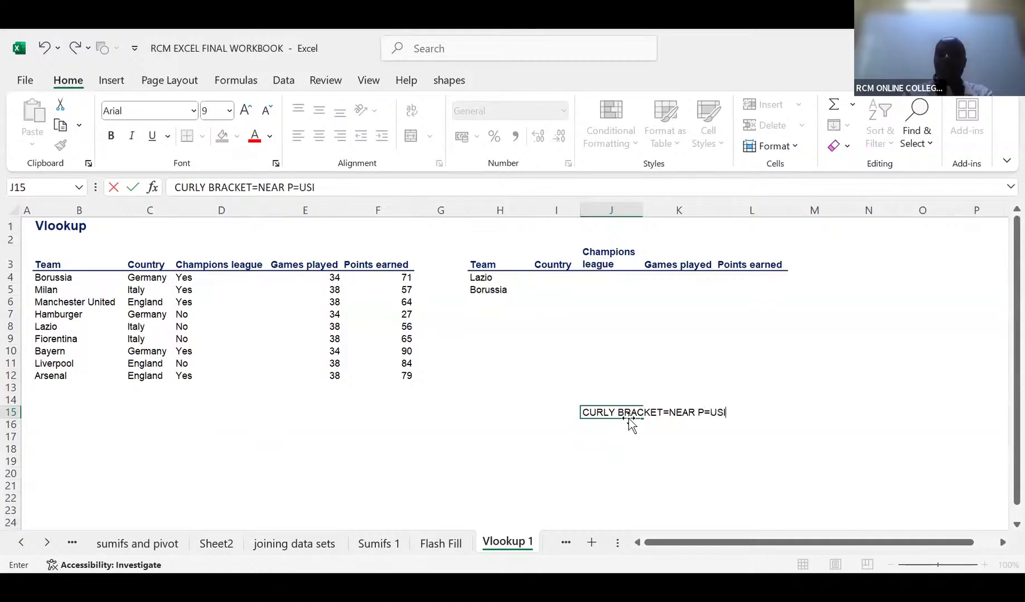
text(NG)
key(BackSpace)
key(BackSpace)
text(E SHIFT)
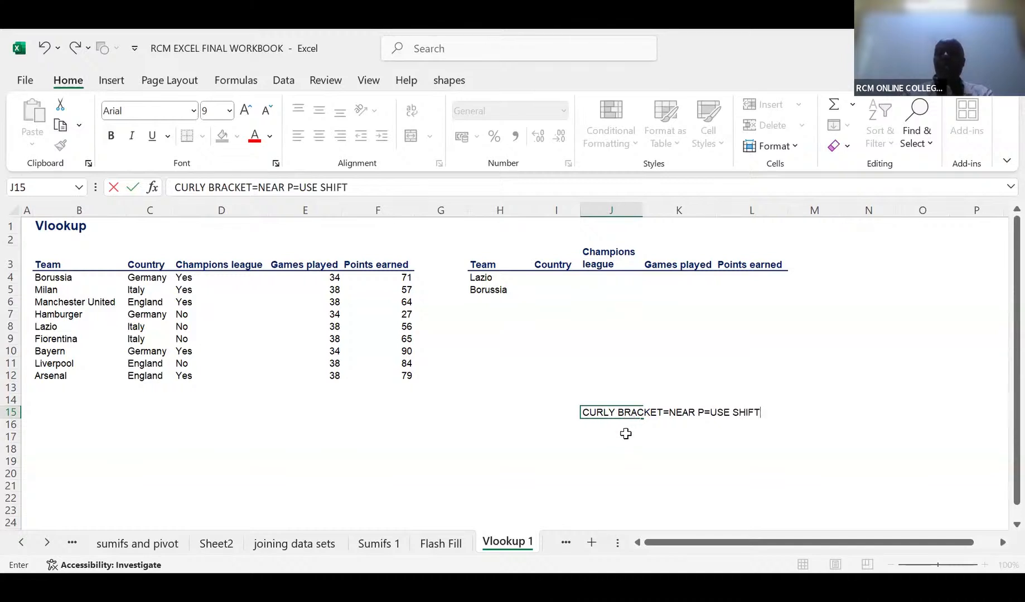
click(626, 433)
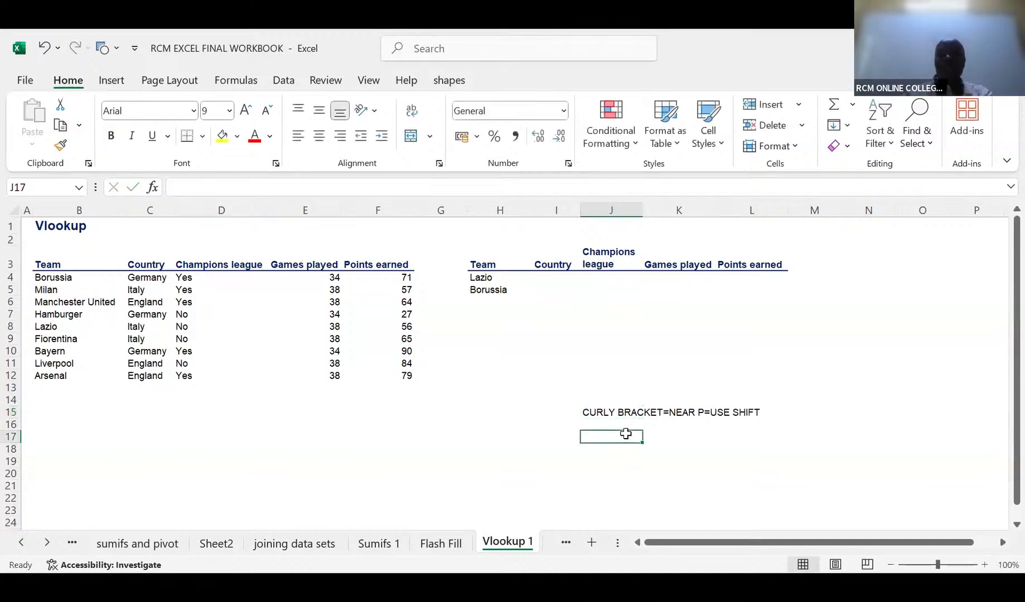
text({)
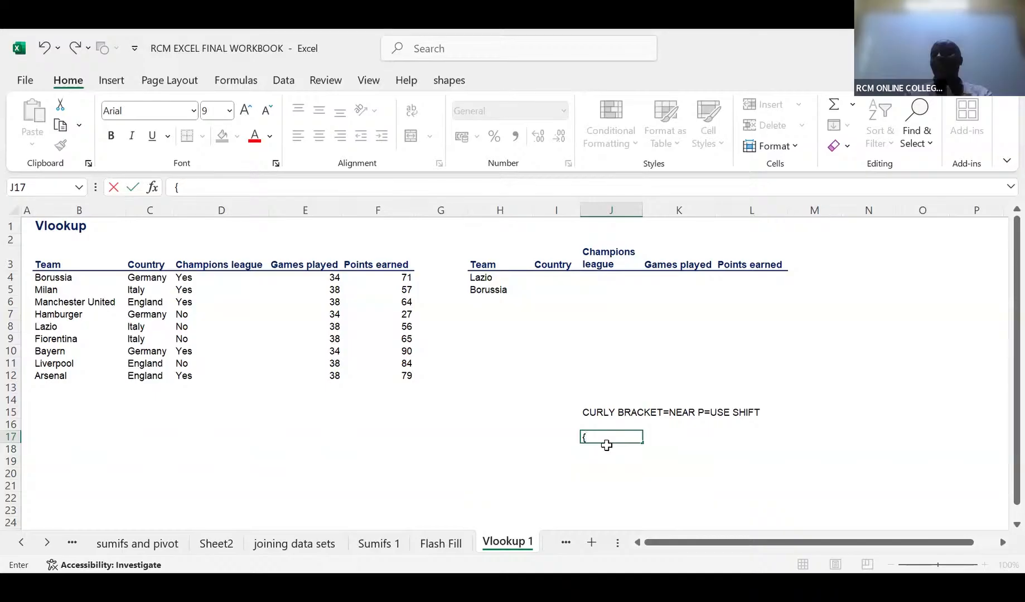
Step: Start a VLOOKUP formula in Lazio's Country cell, I4, with the column-locked reference $H4 as the lookup value
click(544, 275)
text(=)
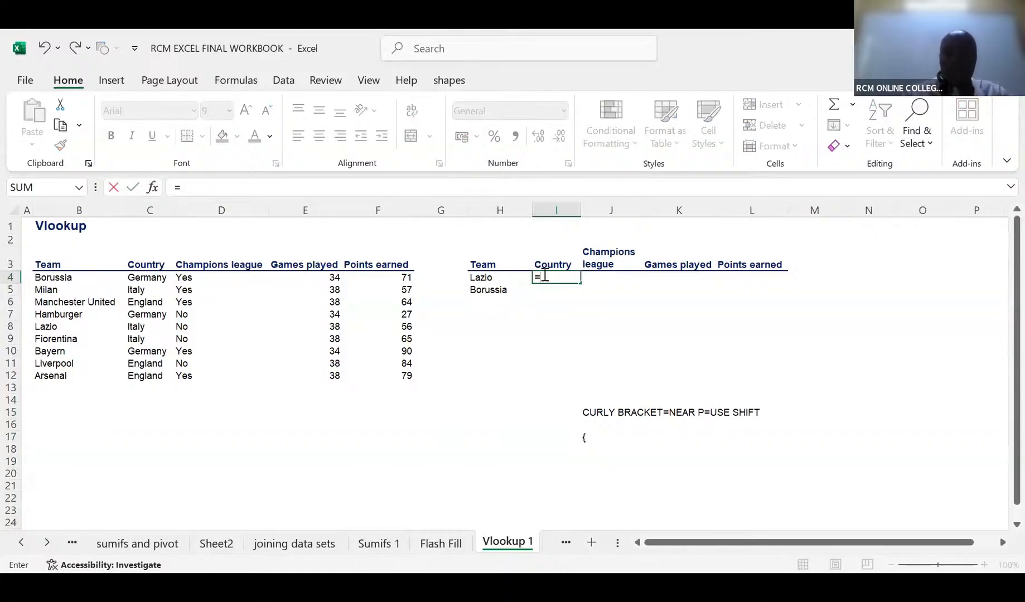
text(VLOO)
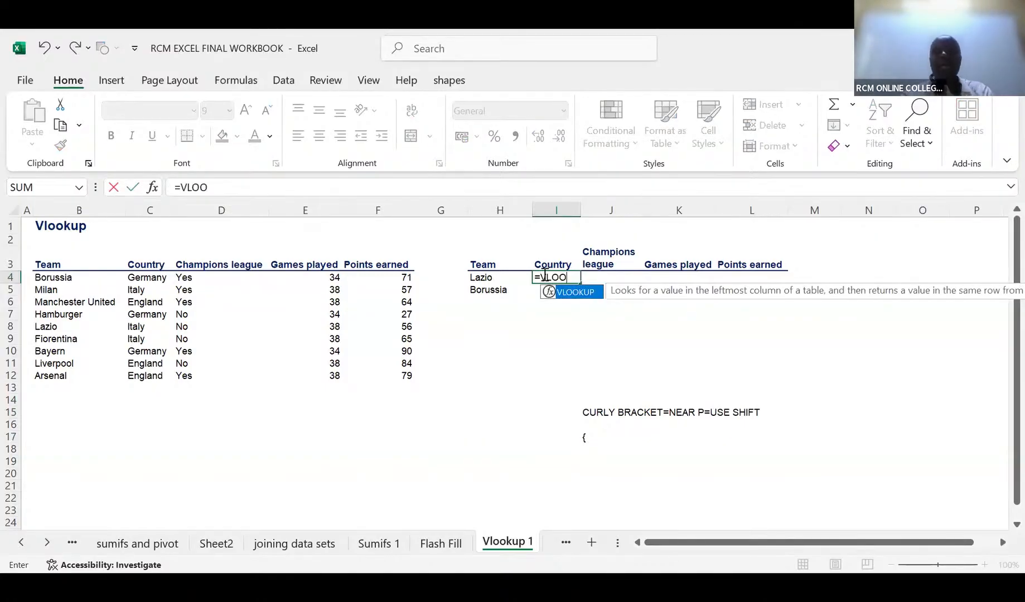
key(Tab)
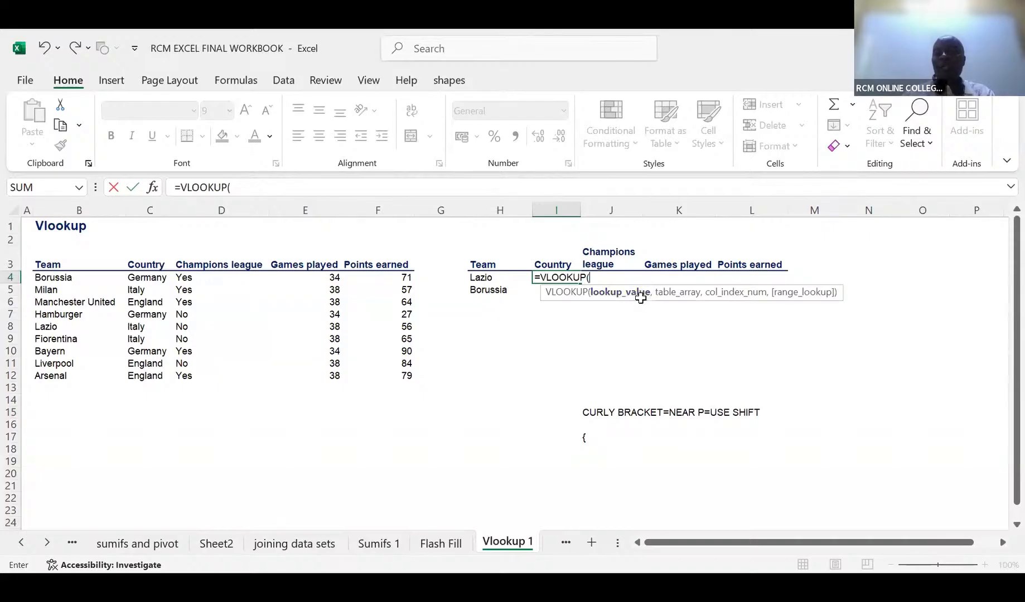
click(505, 278)
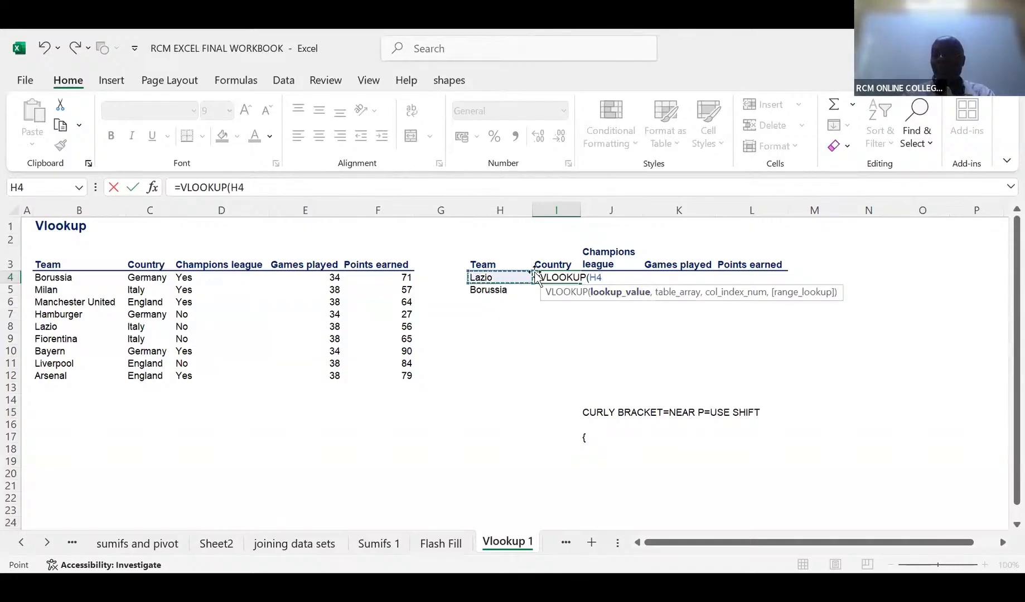
click(591, 278)
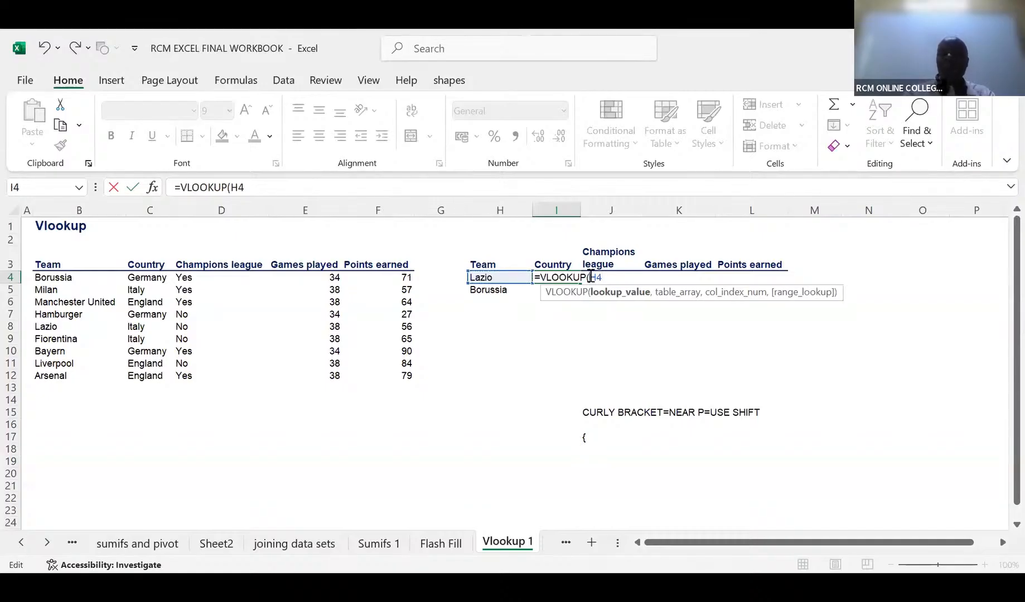
text($H4)
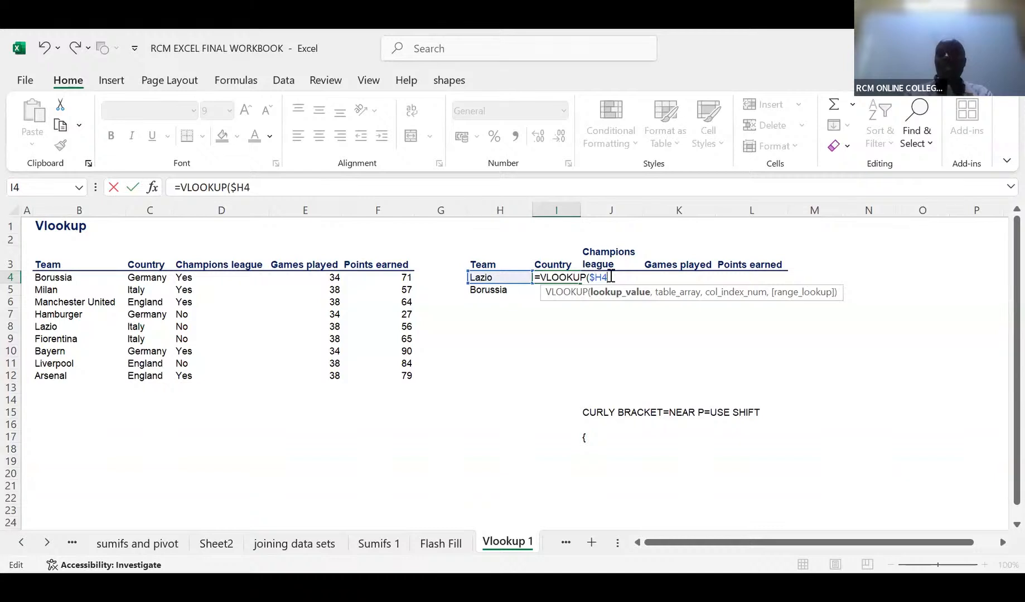
text(,)
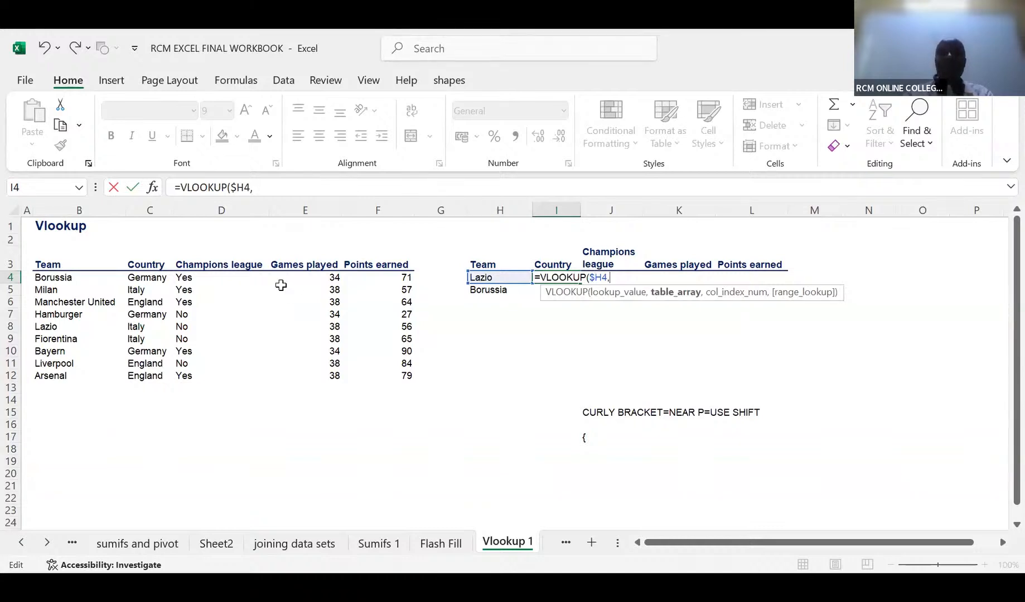
Step: Set the formula's table array to the team table including its headers, locked as $B$3:$F$12
click(49, 264)
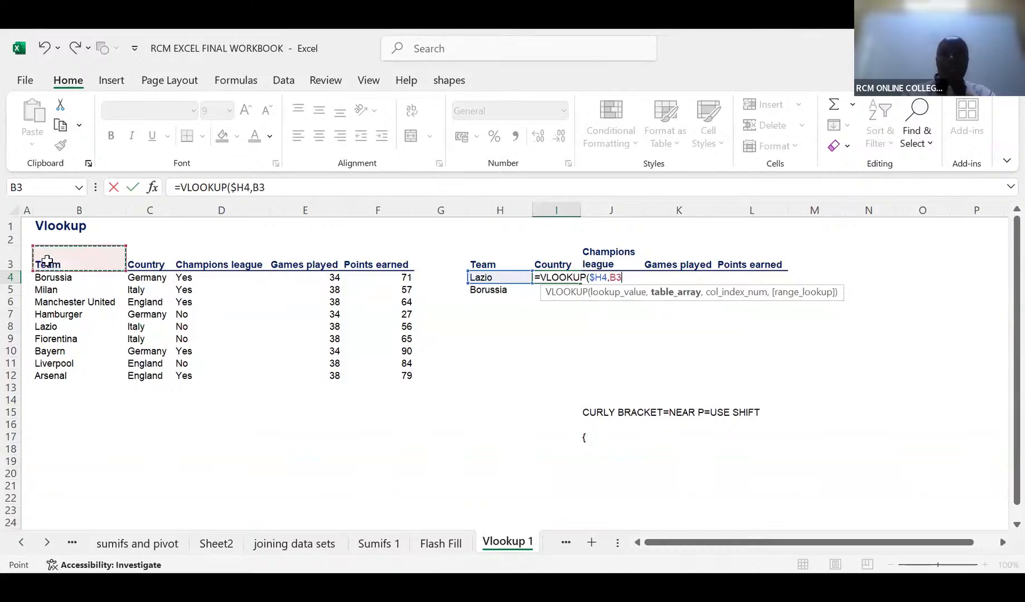
shift+click(355, 379)
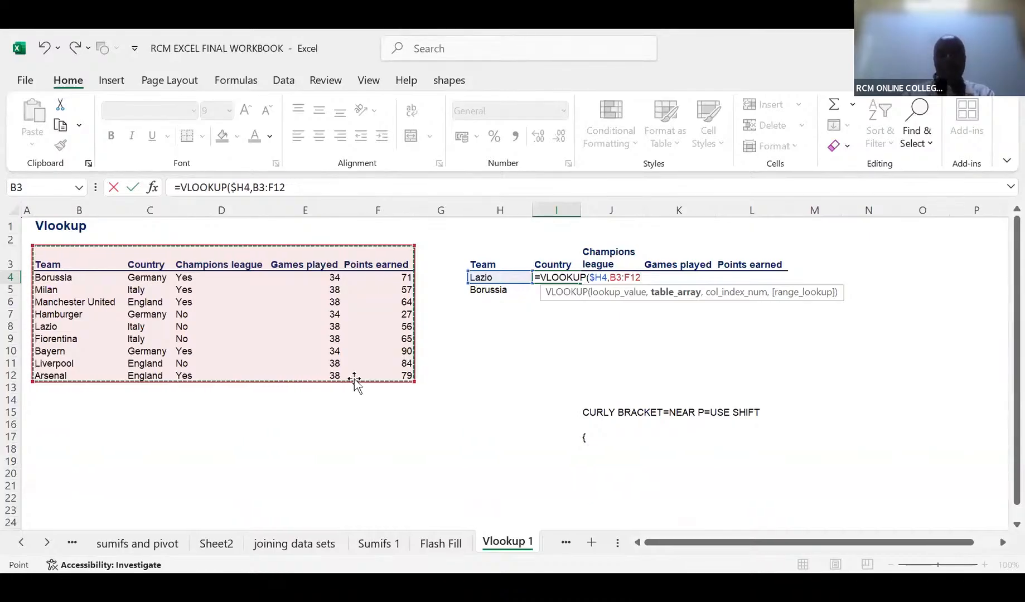
key(F4)
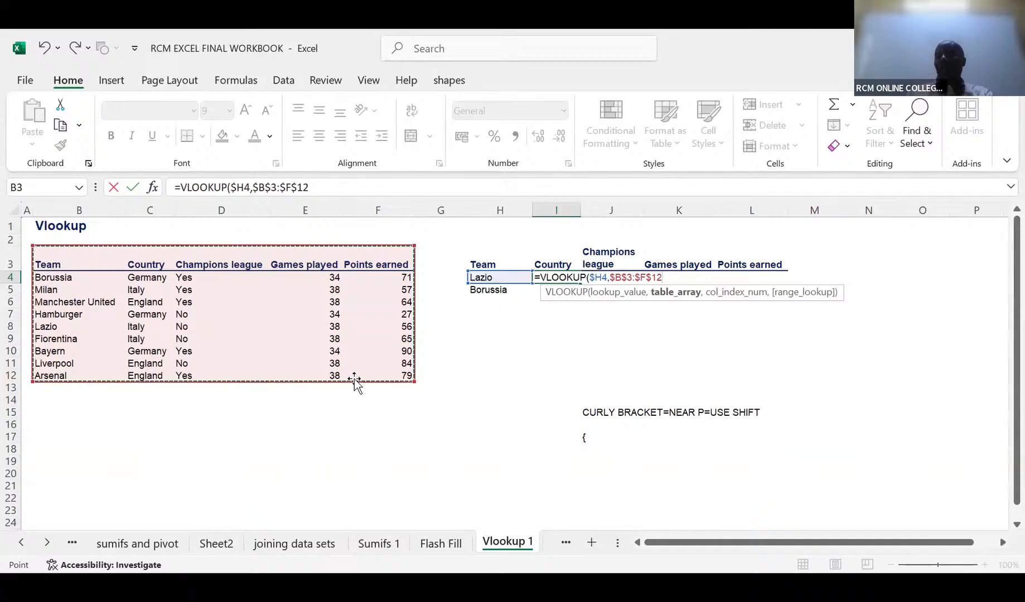
text(,)
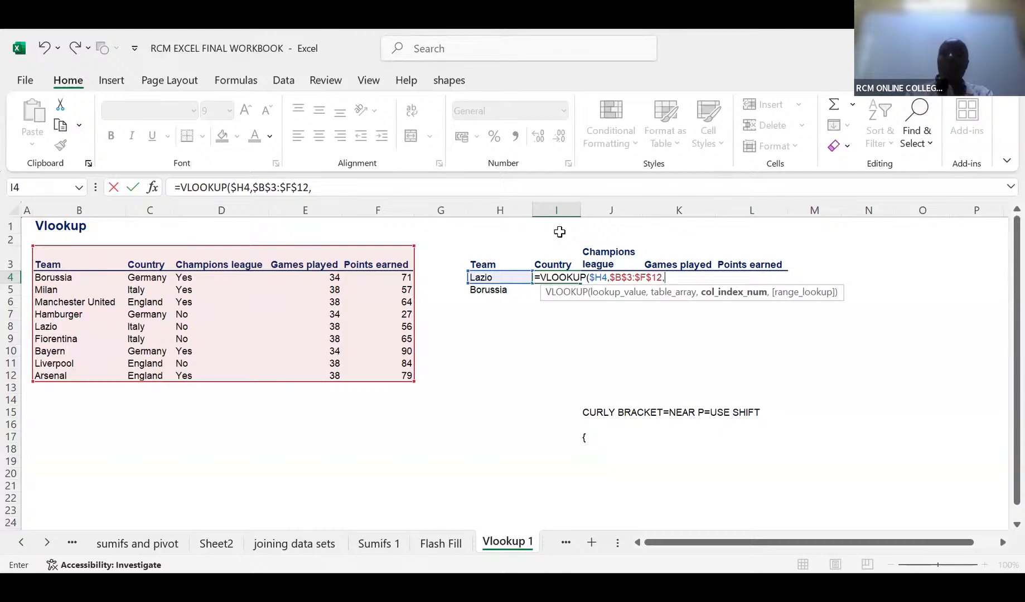
Step: Complete Lazio's VLOOKUP formula in I4 with the column index array {2,3,4,5} and range lookup 0
text({)
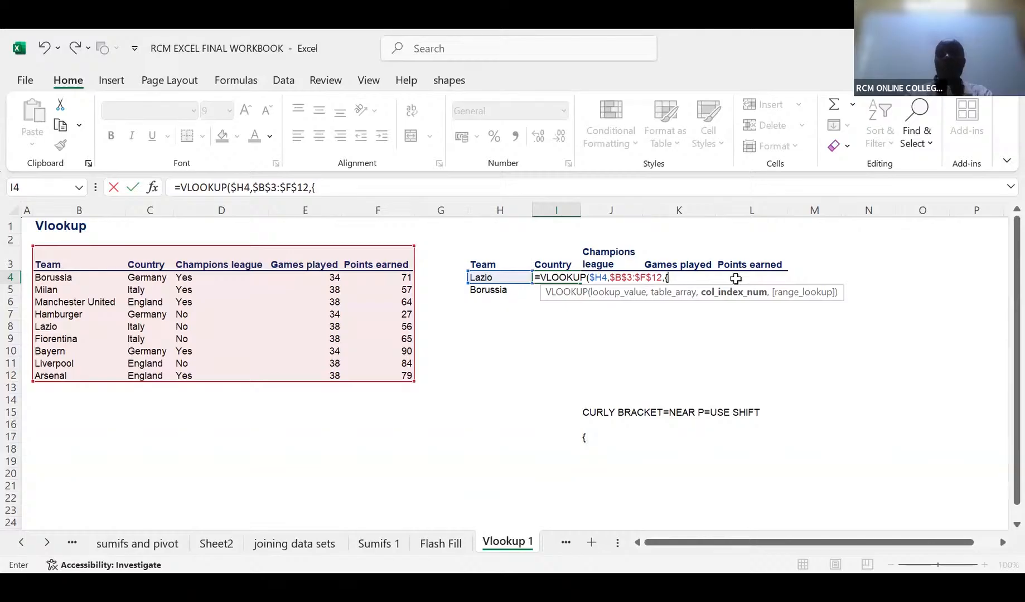
text(2,3,4,5)
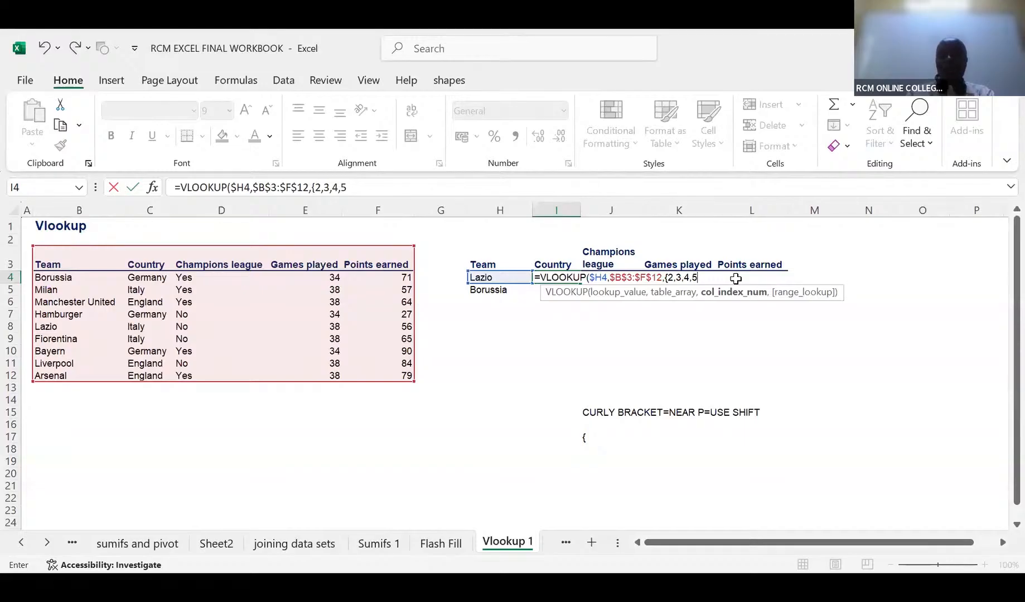
text(},)
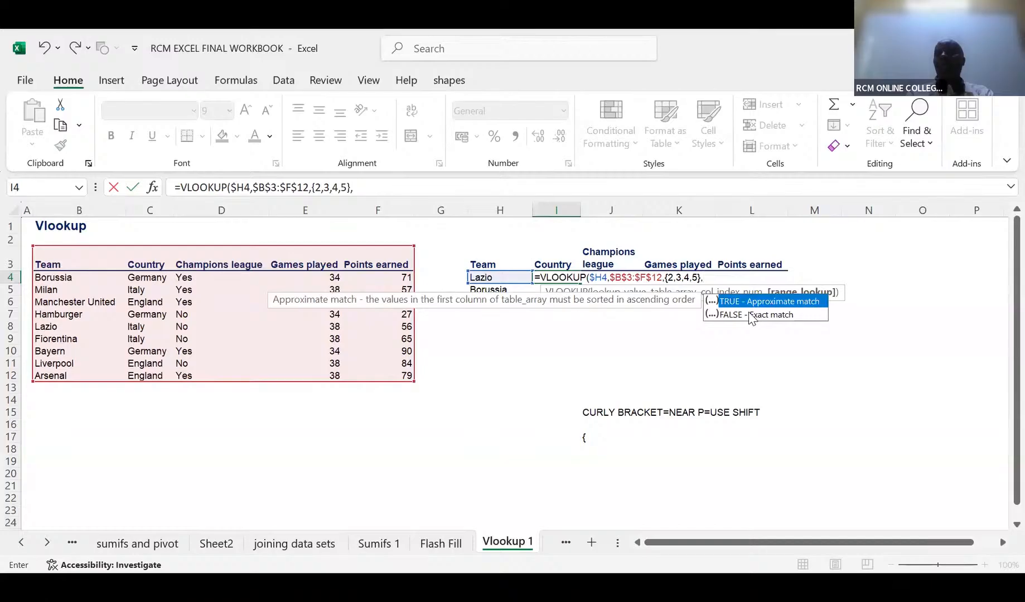
text(0)
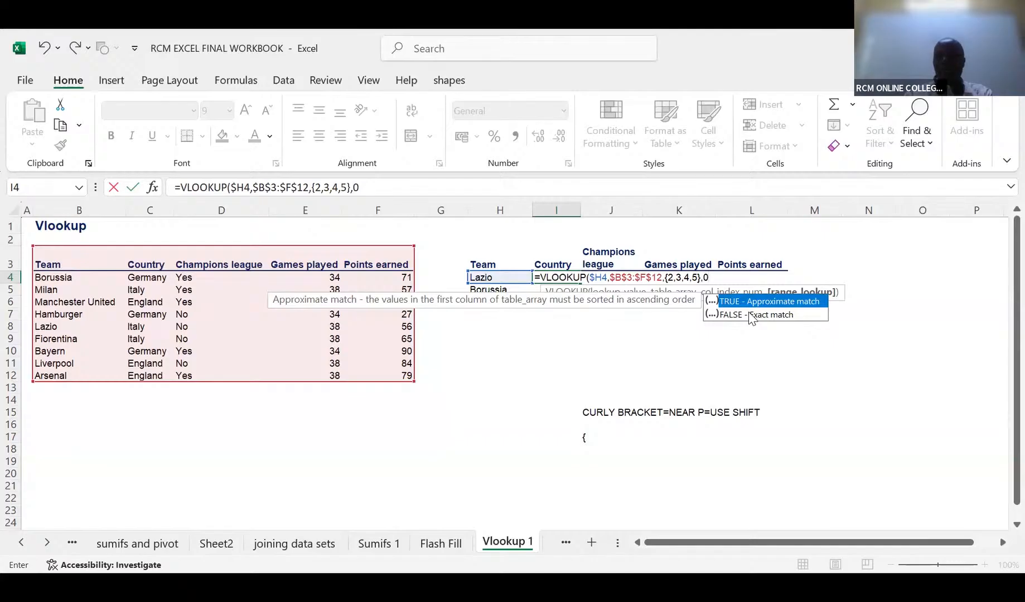
text())
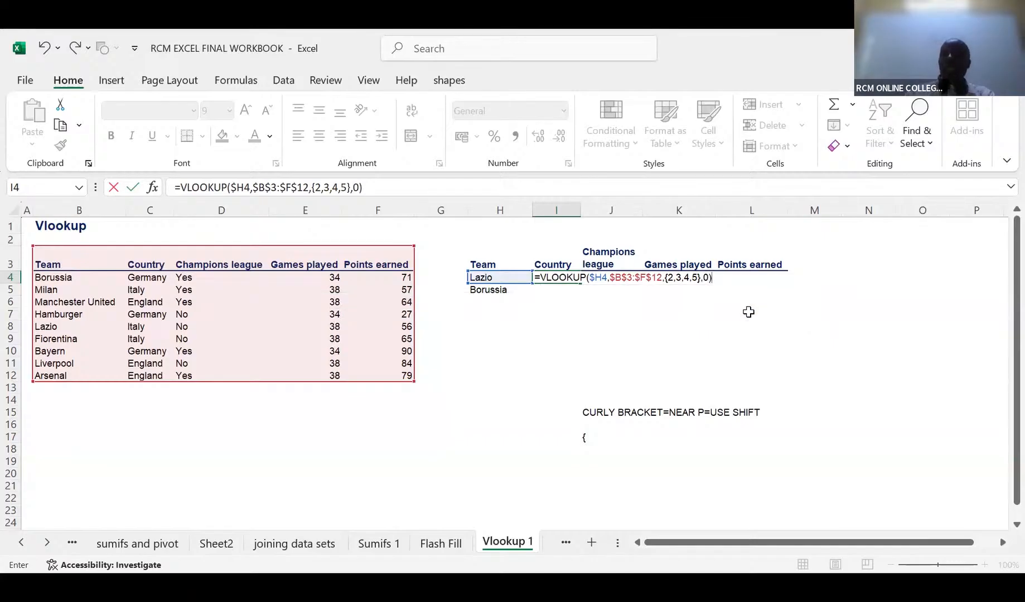
key(Return)
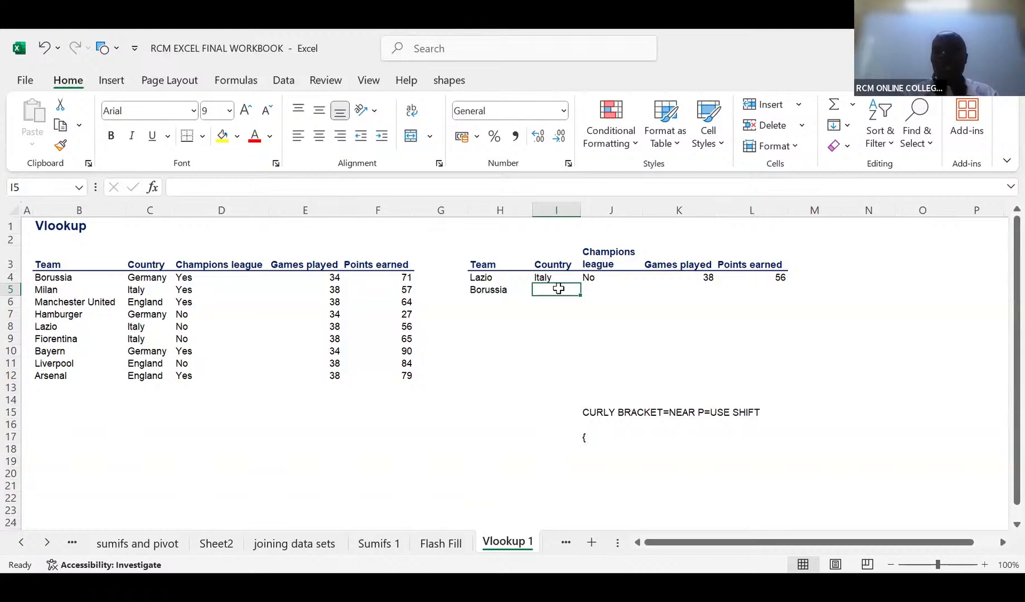
Step: Fill Lazio's lookup formula down from I4 to I7 and enter ARSENAL as the team in H6
key(Up)
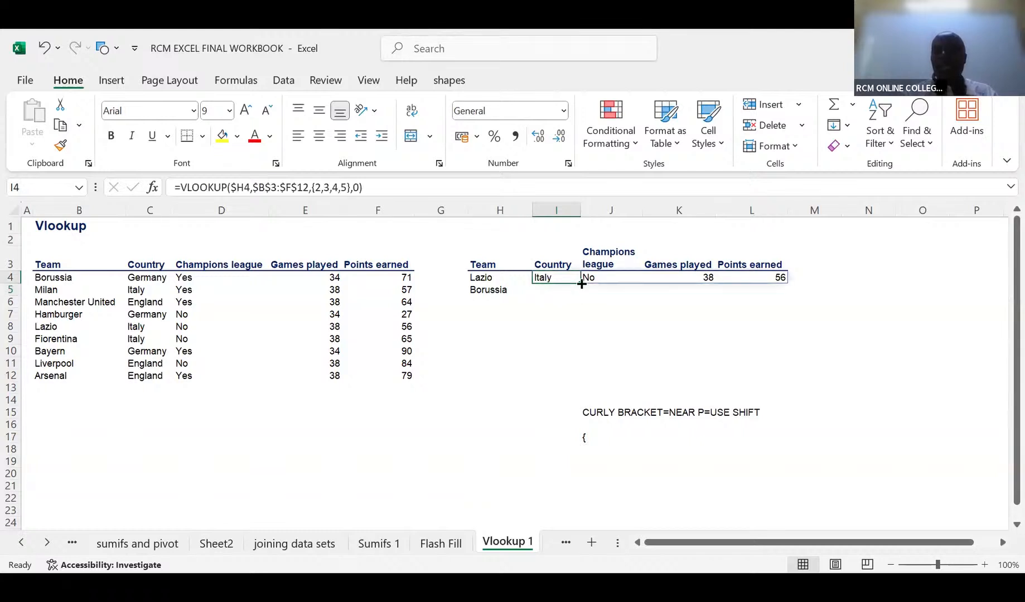
drag(580, 285, 591, 328)
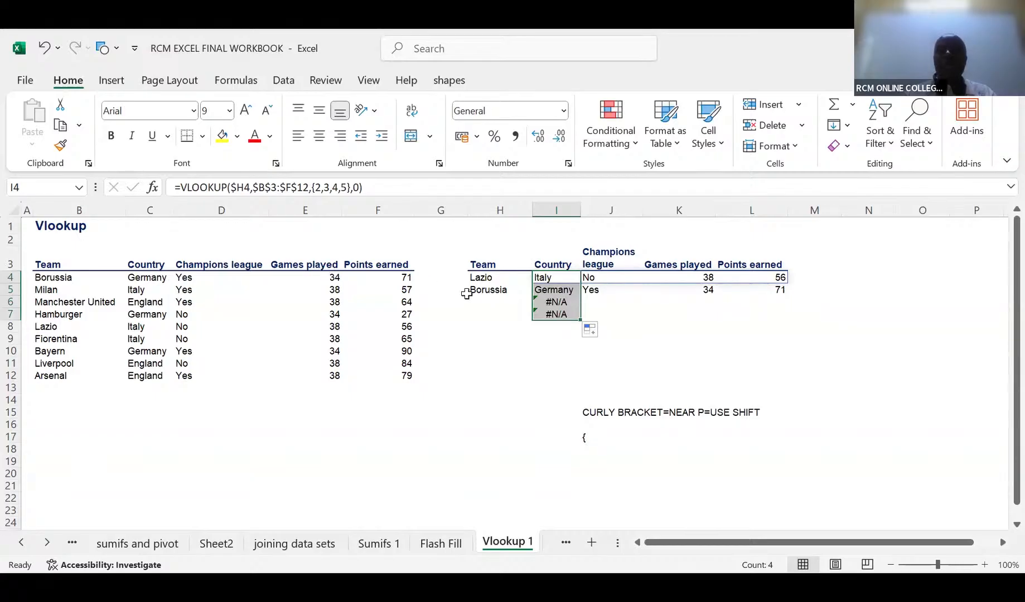
click(487, 301)
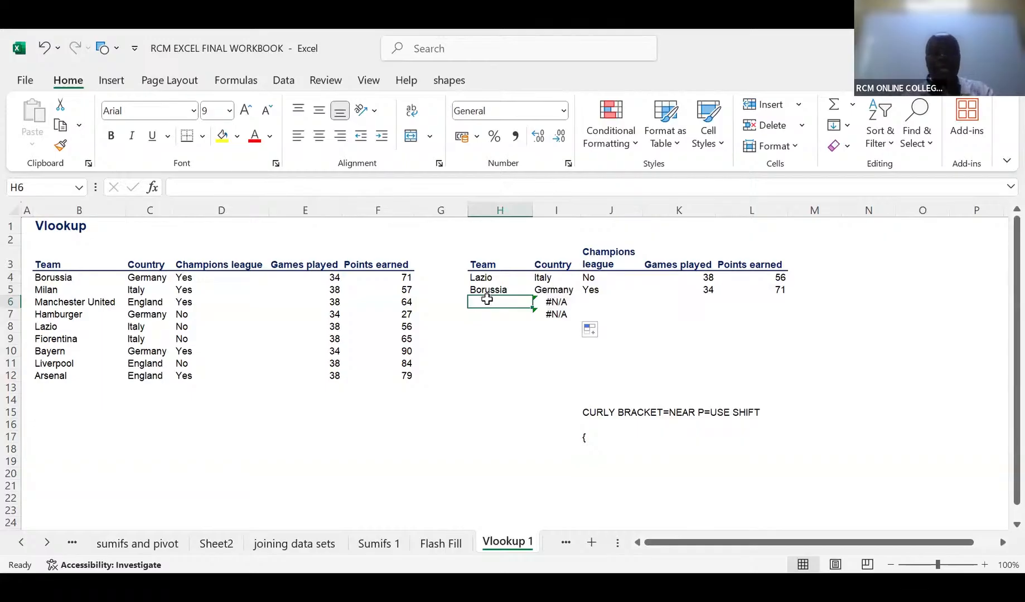
text(ARSENAL)
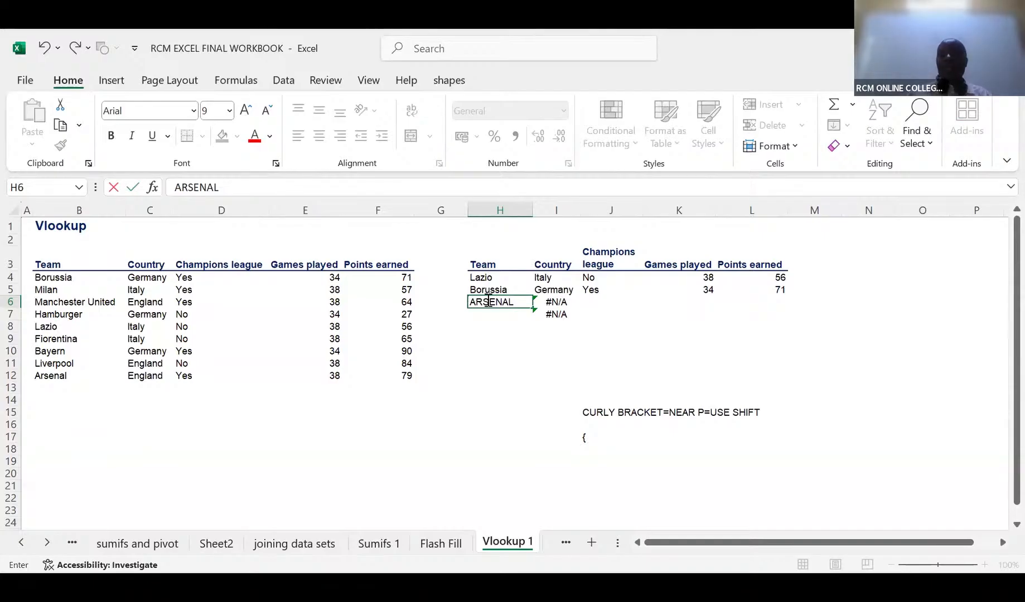
key(Return)
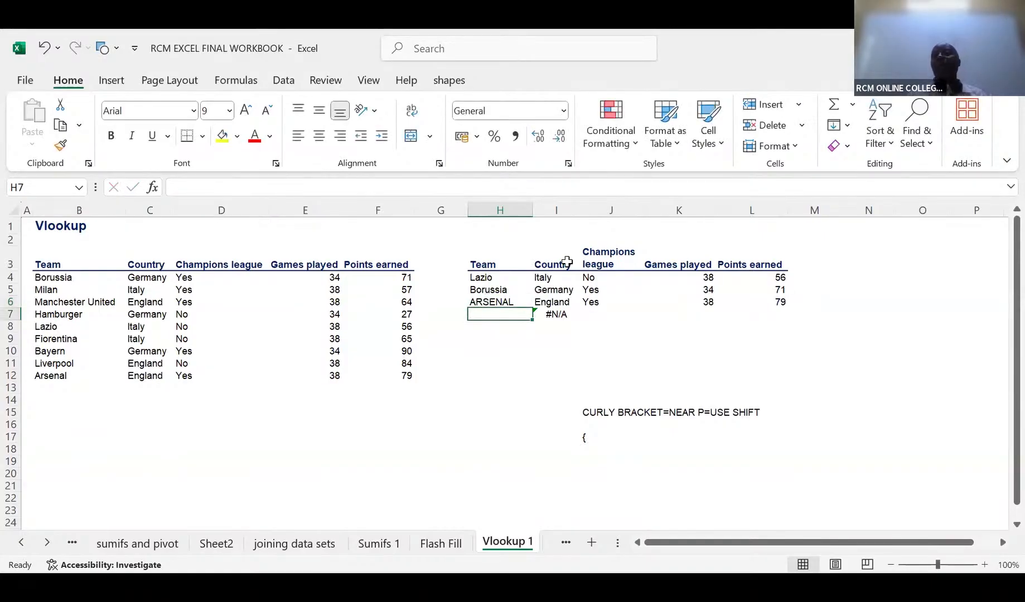
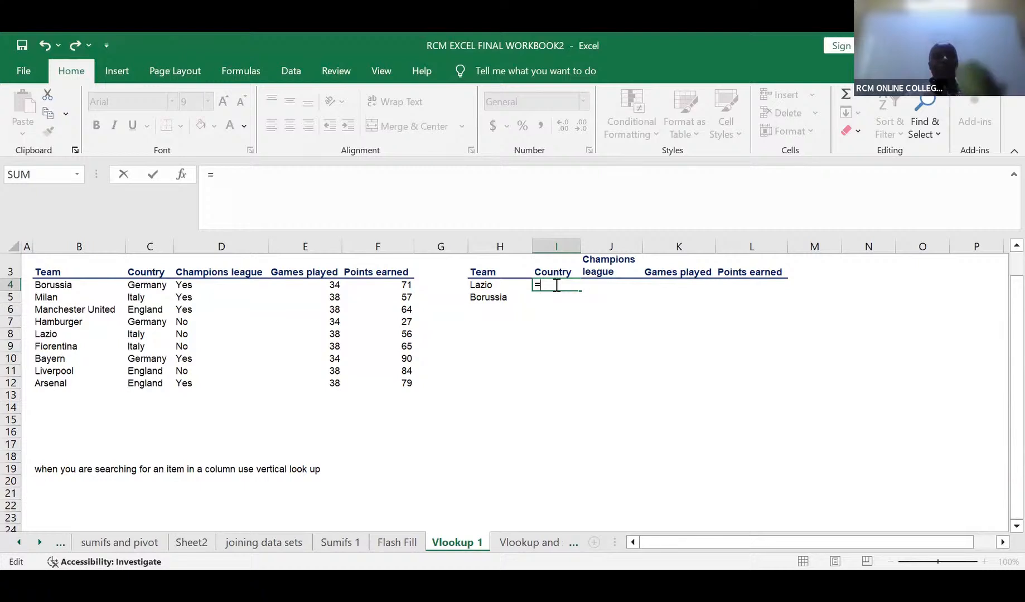
Step: In RCM EXCEL FINAL WORKBOOK2, begin a VLOOKUP in Lazio's Country cell, I4, with the column-locked reference $H4 as lookup value
text(vl)
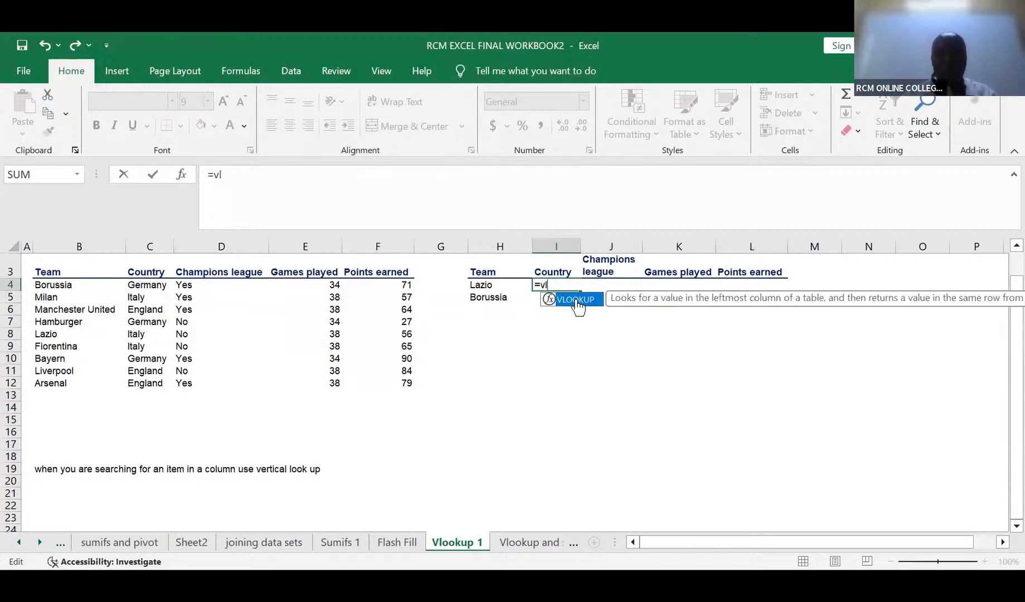
double_click(576, 302)
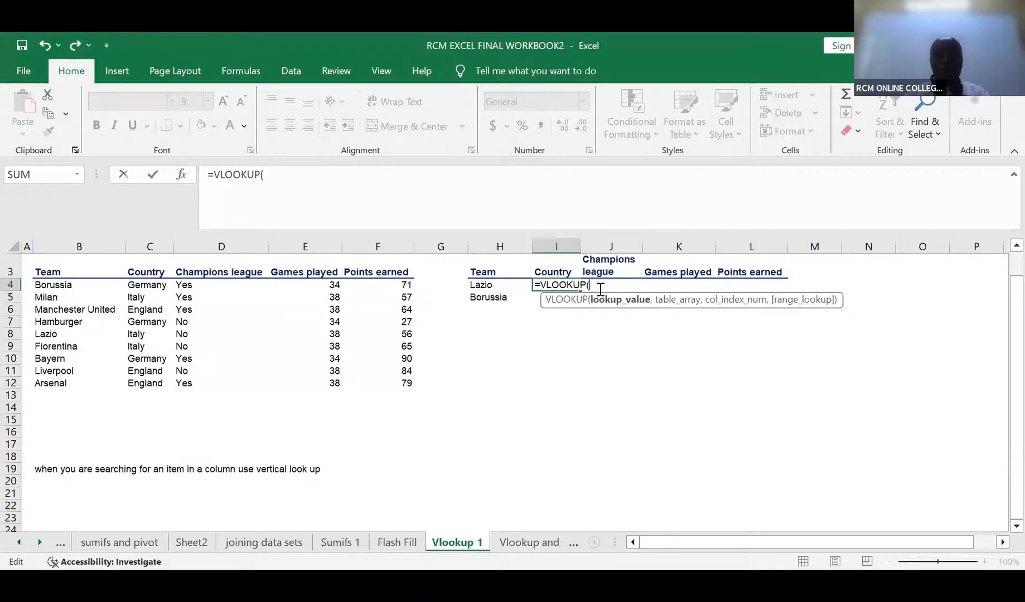
click(484, 286)
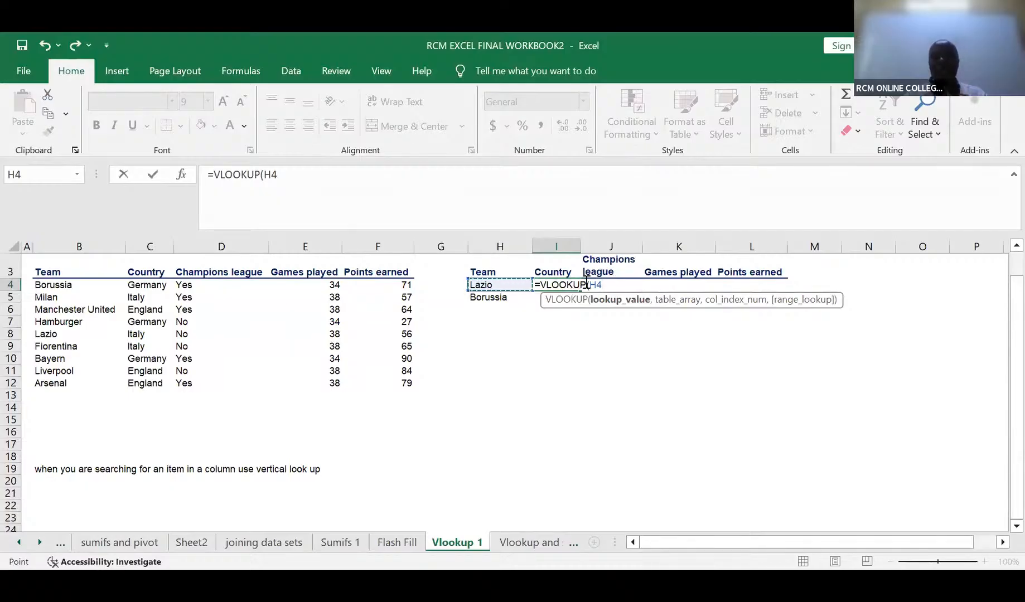
click(588, 286)
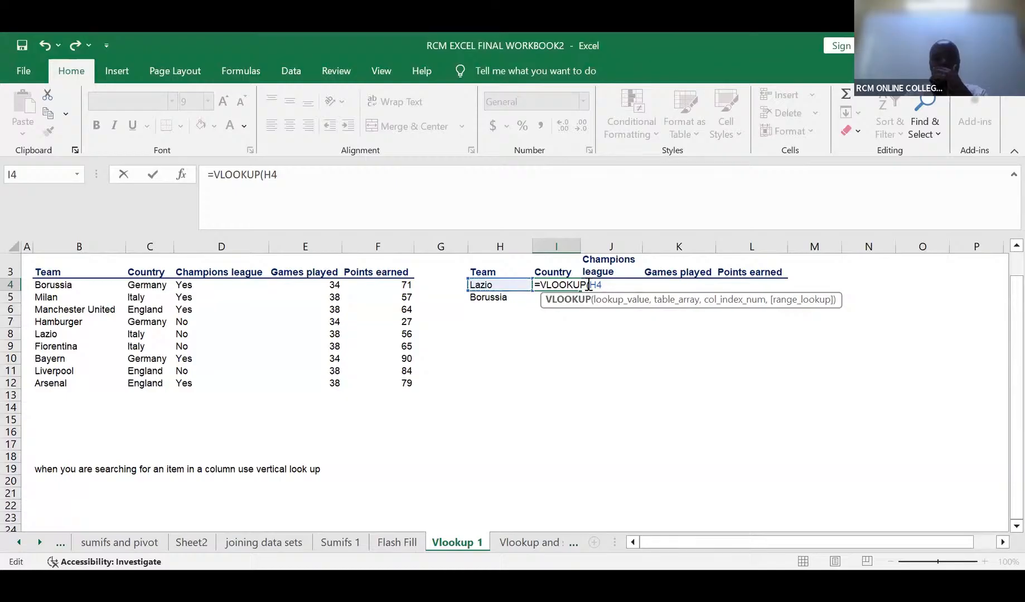
text($)
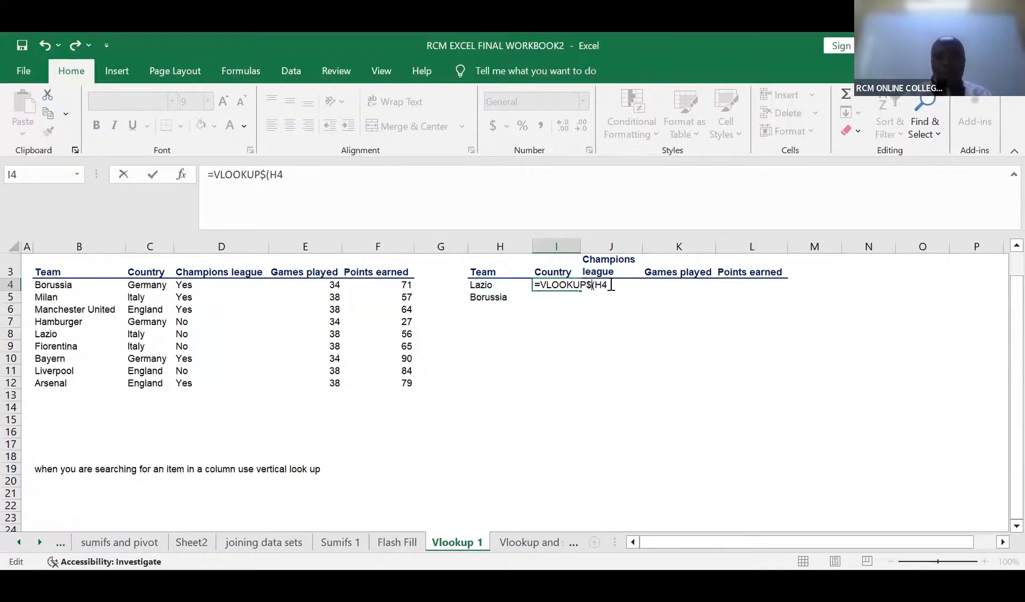
key(BackSpace)
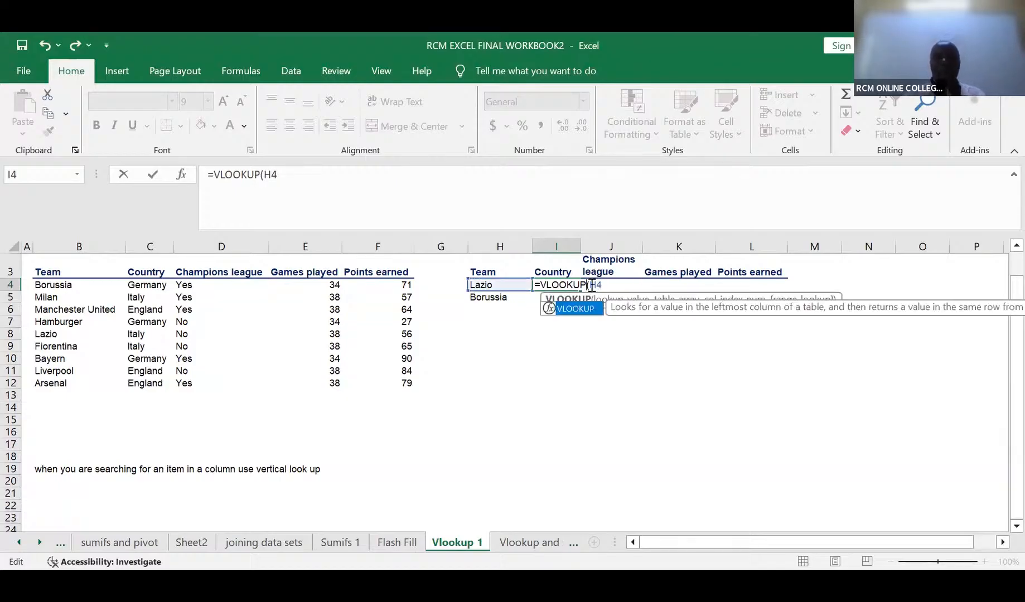
click(592, 285)
text($)
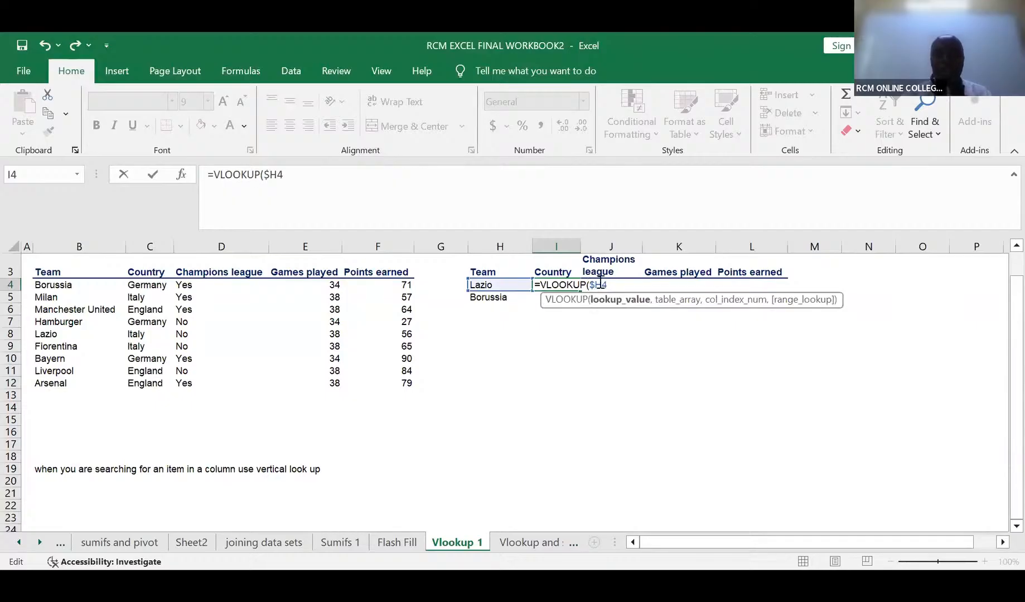
click(613, 285)
text(,)
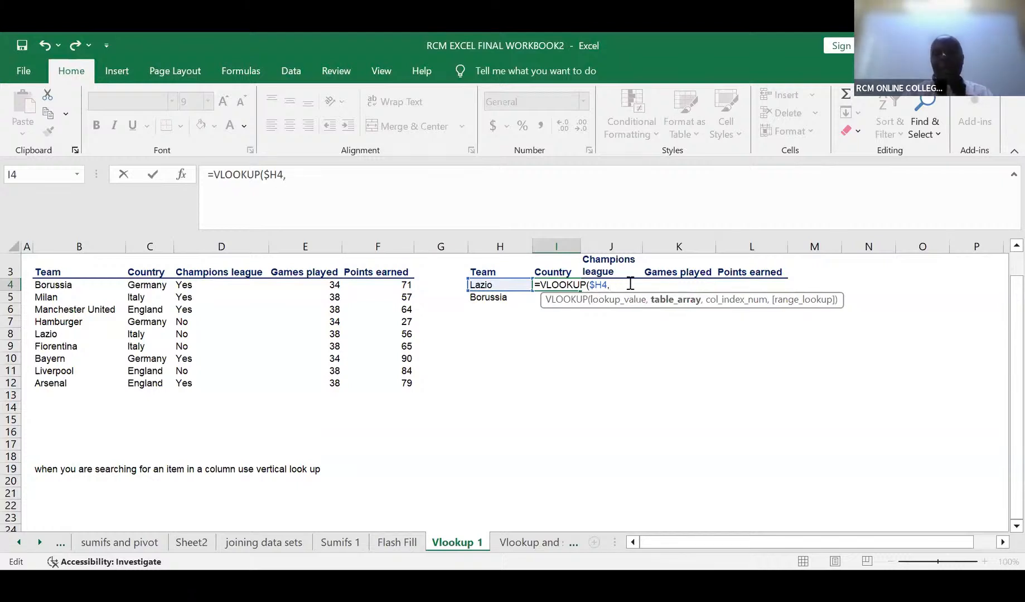
Step: Use the team table with its headers as the formula's table array, locked as $B$3:$F$12
click(56, 273)
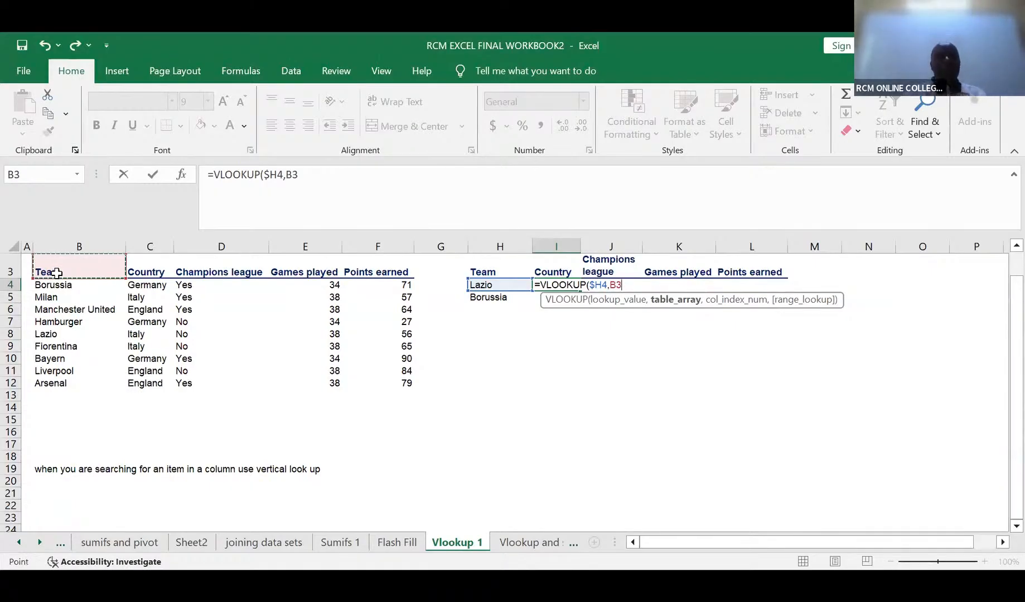
drag(56, 273, 263, 348)
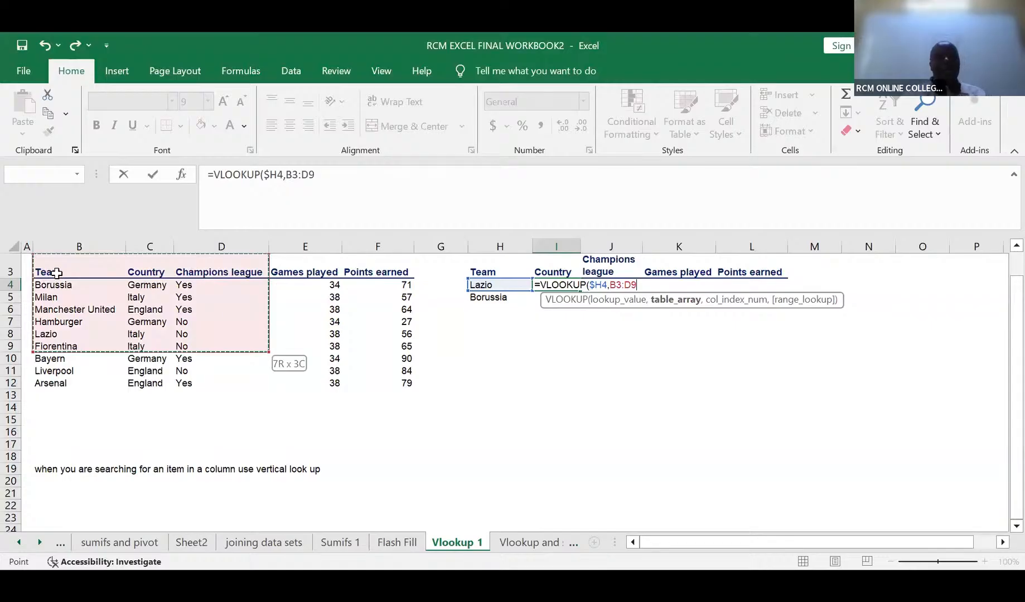
key(shift+Right)
key(shift+Right)
key(shift+Down)
key(shift+Down)
key(shift+Down)
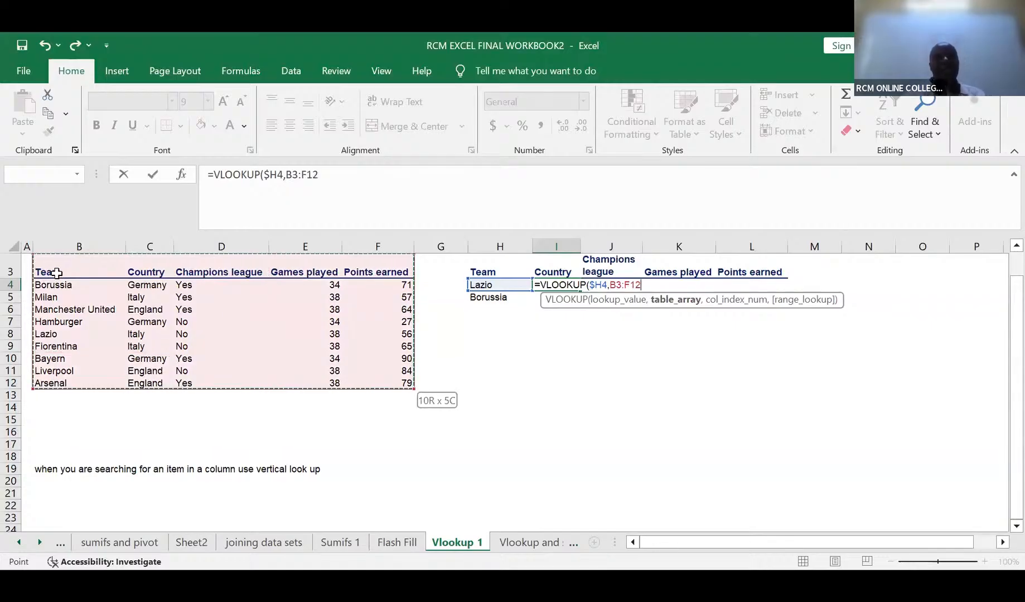
key(F4)
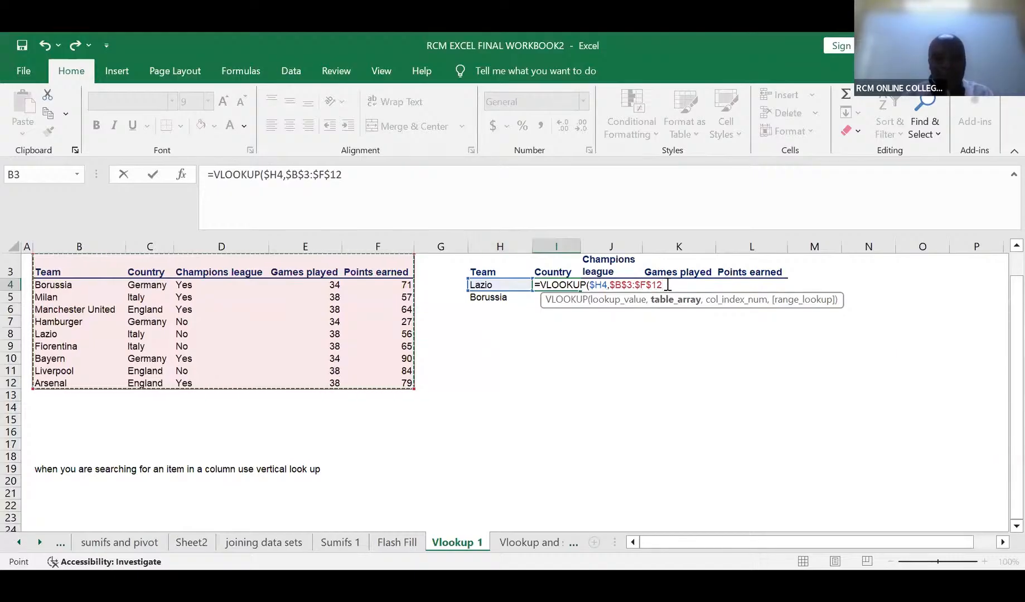
text(,)
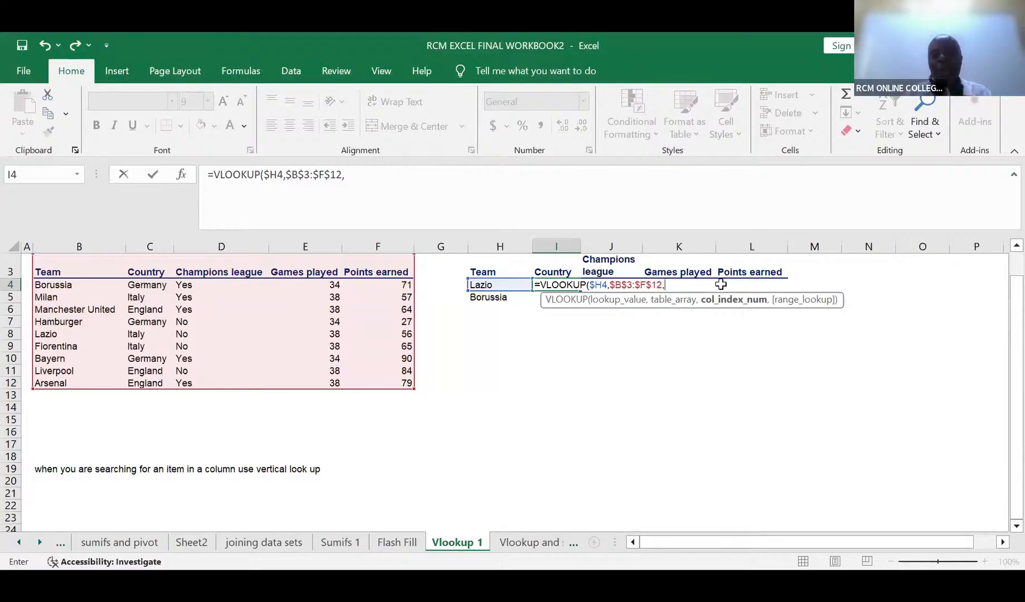
Step: Finish the I4 formula with the column index array {2,3,4,5} and FALSE for an exact match
text({)
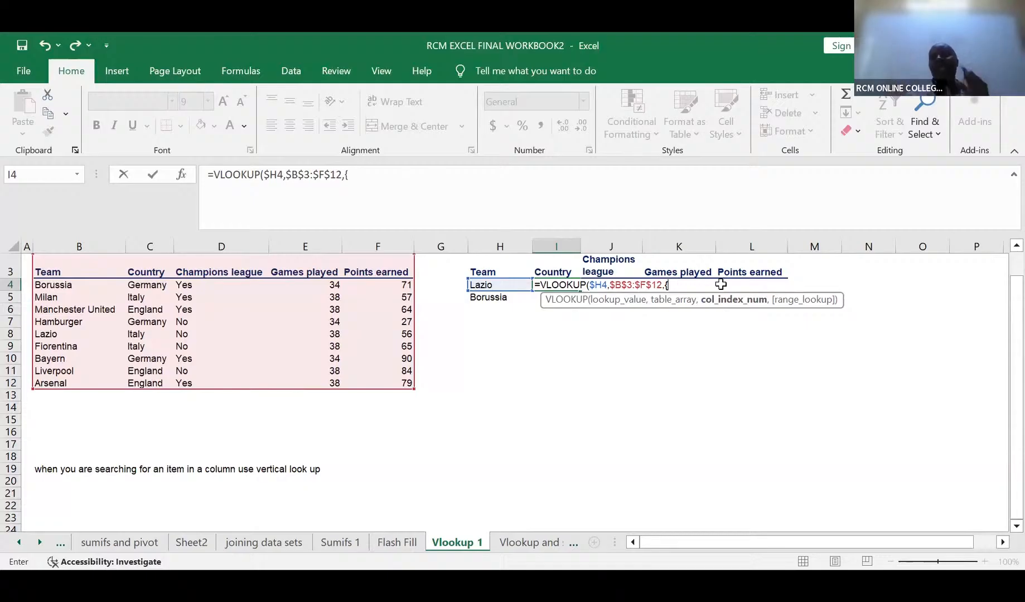
text(2,)
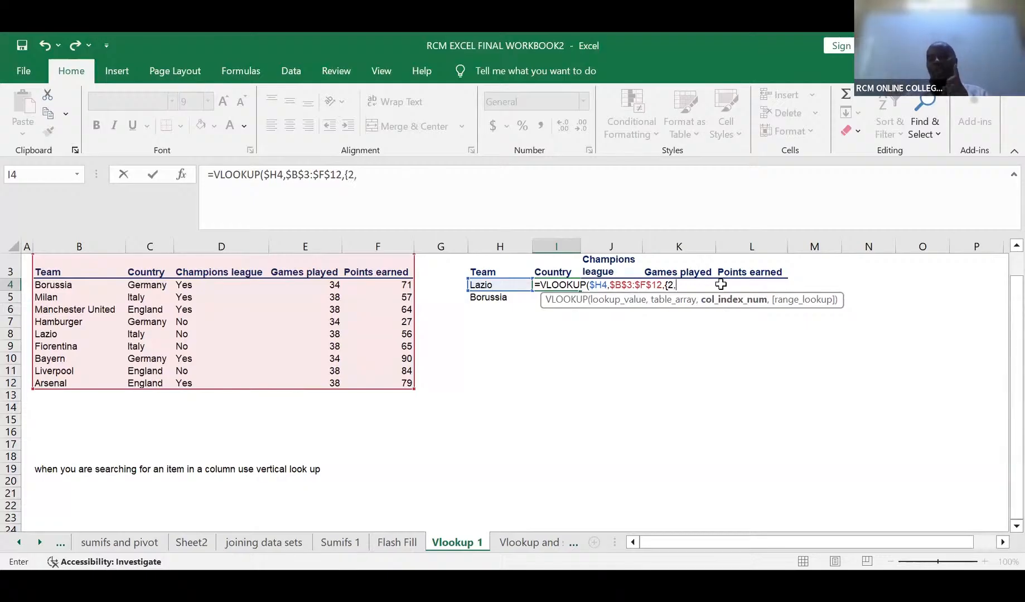
text(3,4)
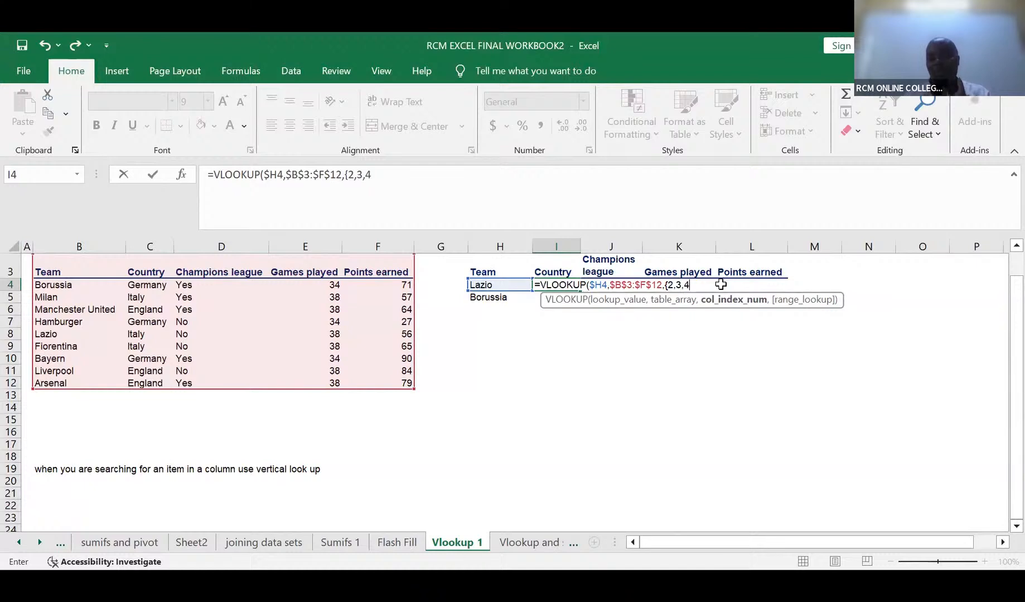
text(,5)
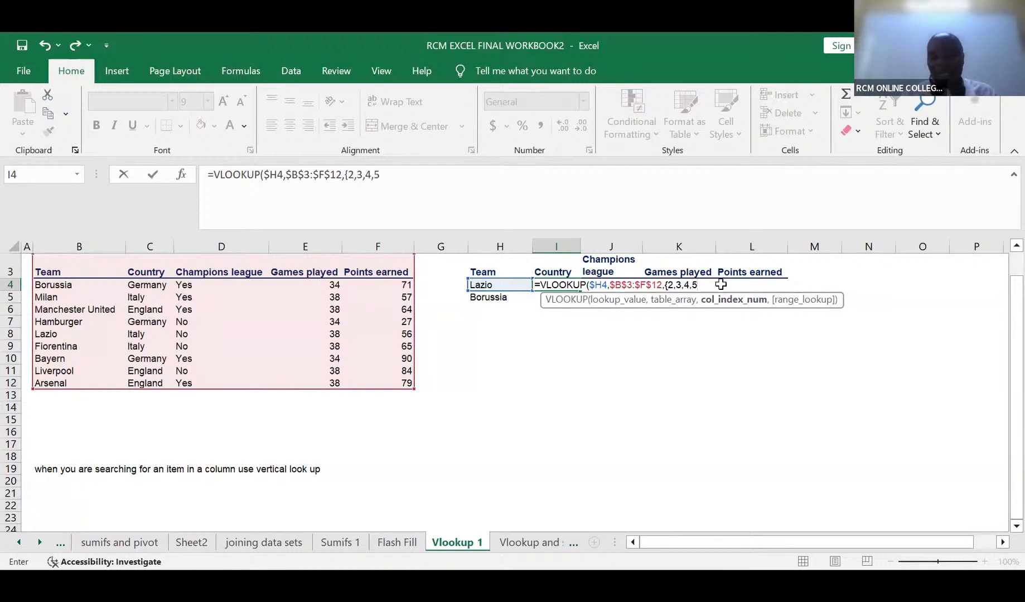
text(})
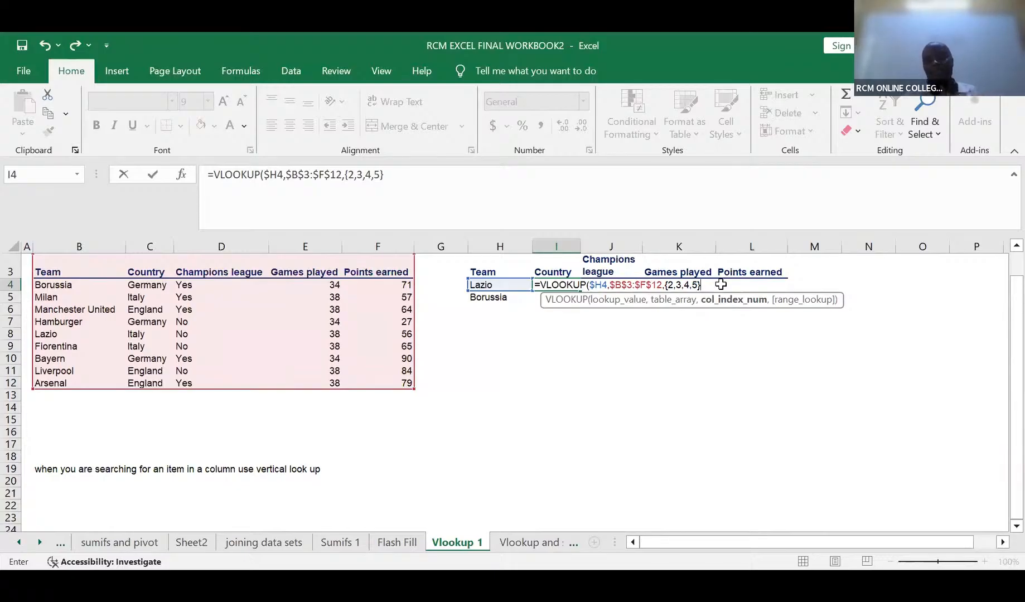
text(,)
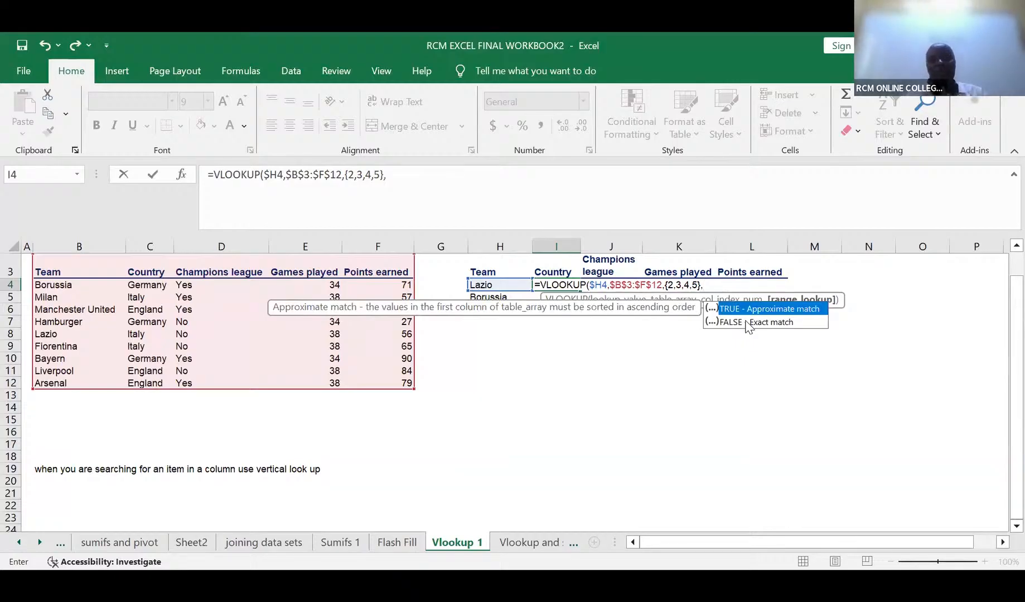
click(750, 328)
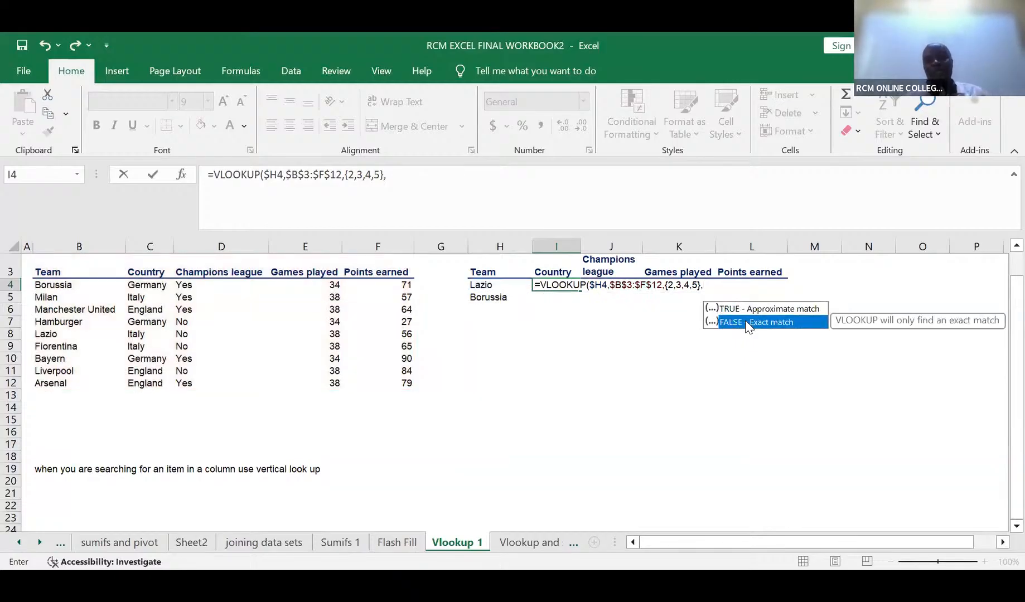
double_click(749, 322)
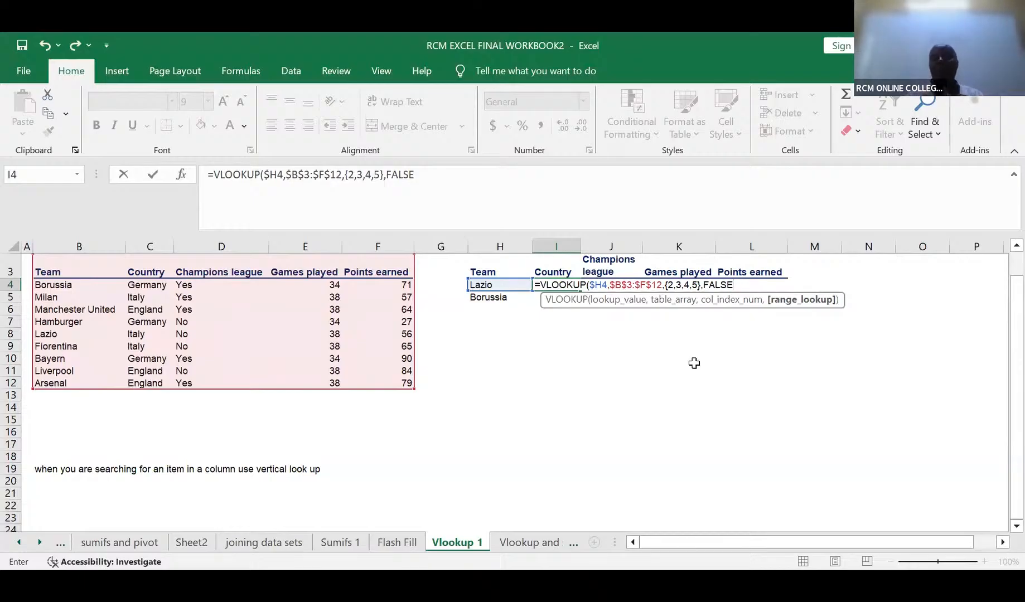
text())
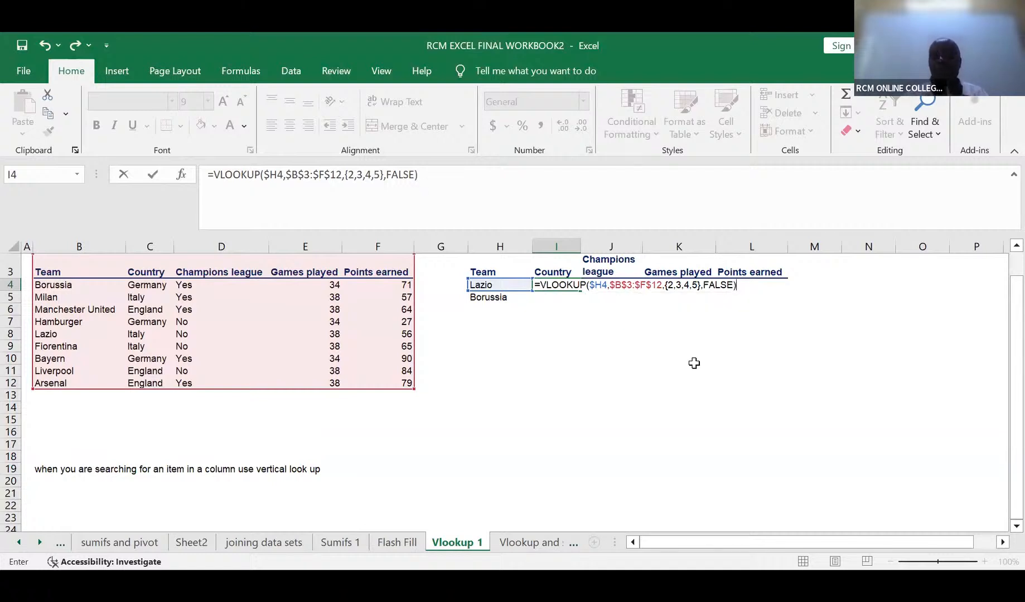
key(Return)
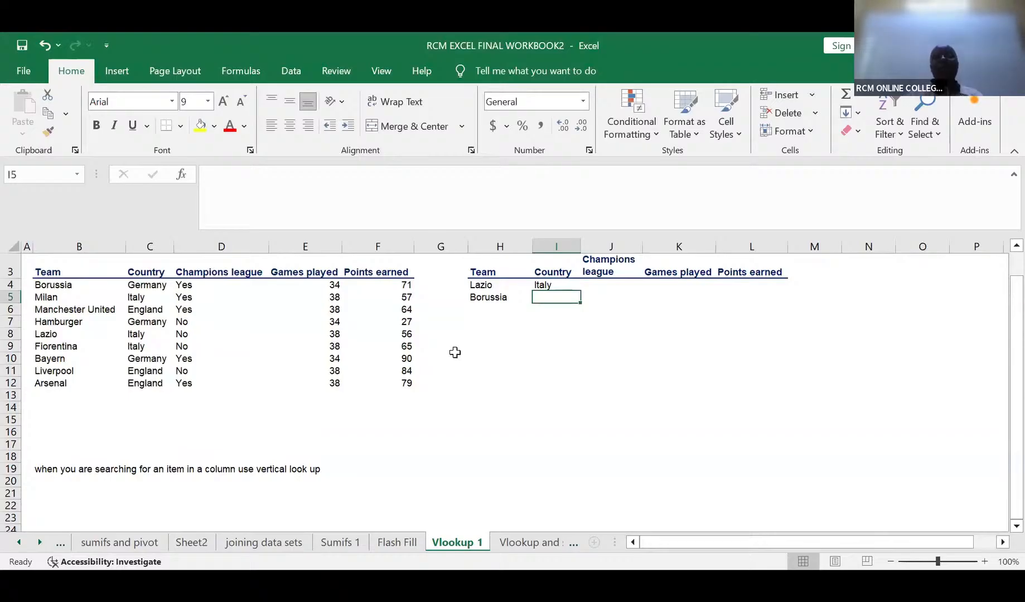
Step: Fill Lazio's lookup formula from I4 across to L4
click(572, 283)
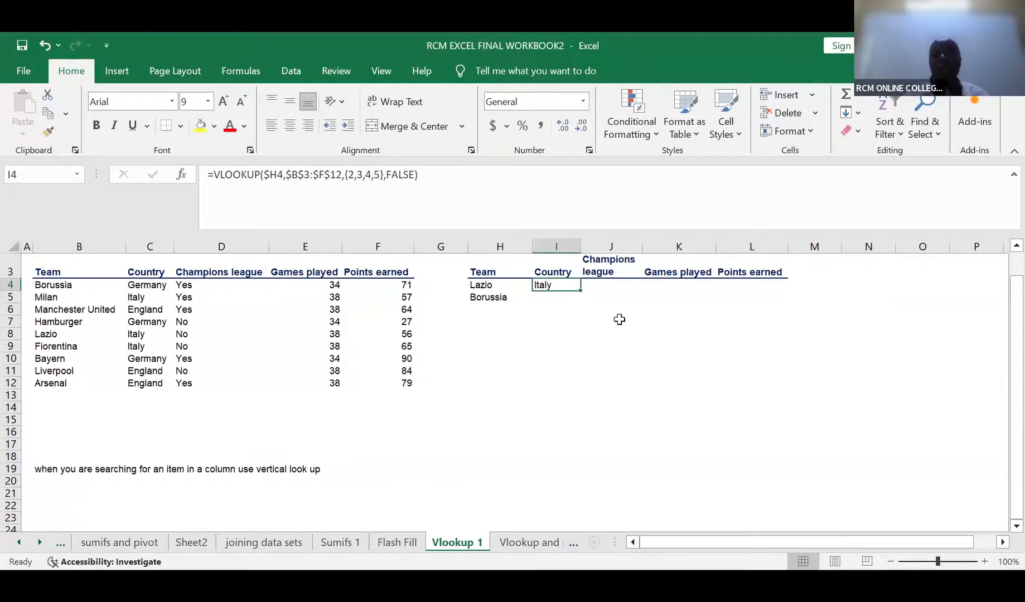
drag(580, 291, 762, 294)
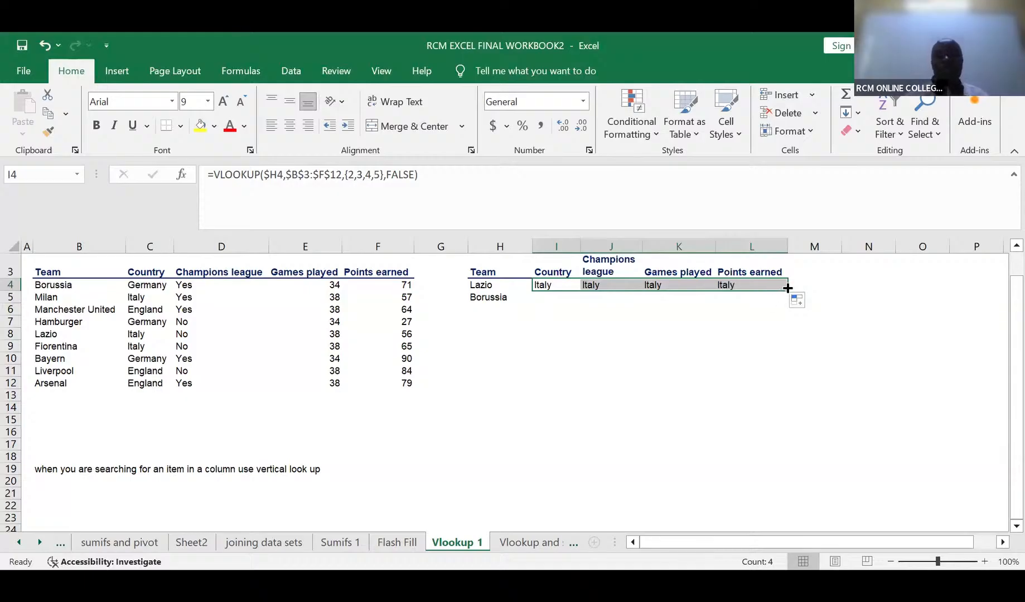
Step: Replace the column index array in Lazio's Champions league formula, J4, with the single column index 2
click(593, 285)
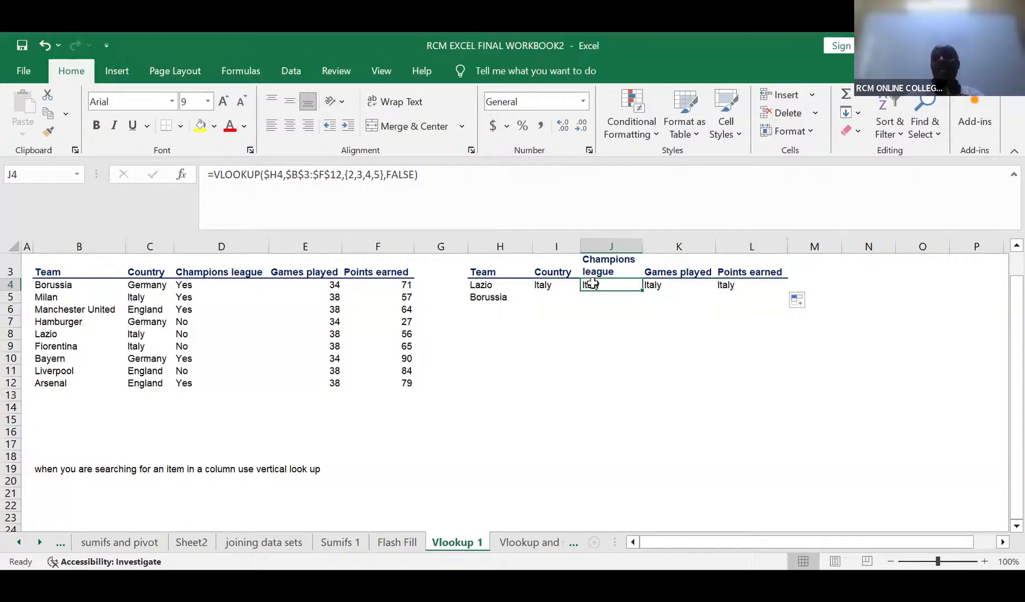
click(384, 176)
key(BackSpace)
key(BackSpace)
key(BackSpace)
key(BackSpace)
key(BackSpace)
key(BackSpace)
key(BackSpace)
key(BackSpace)
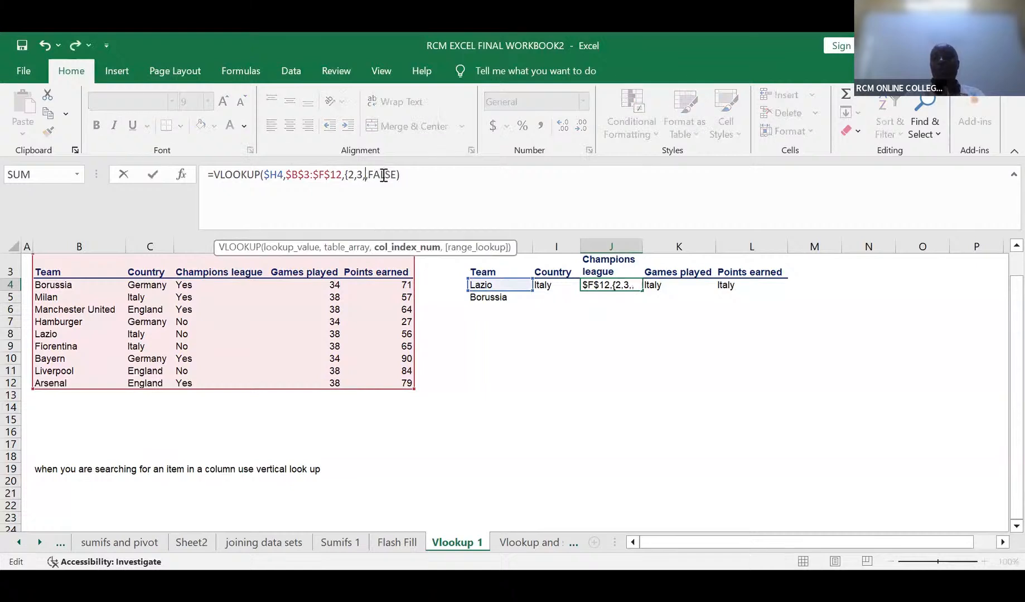
key(BackSpace)
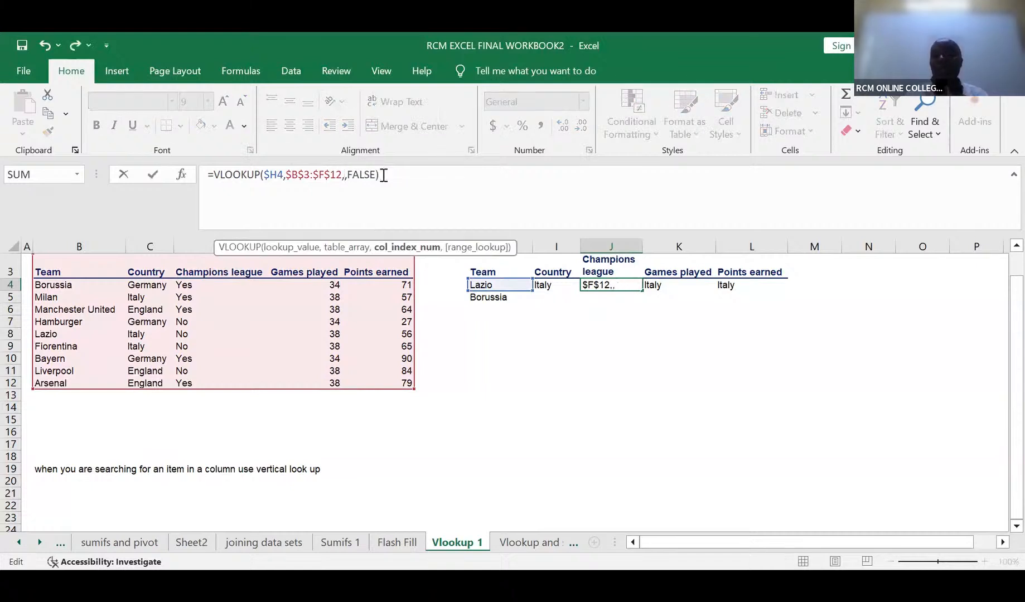
text(2)
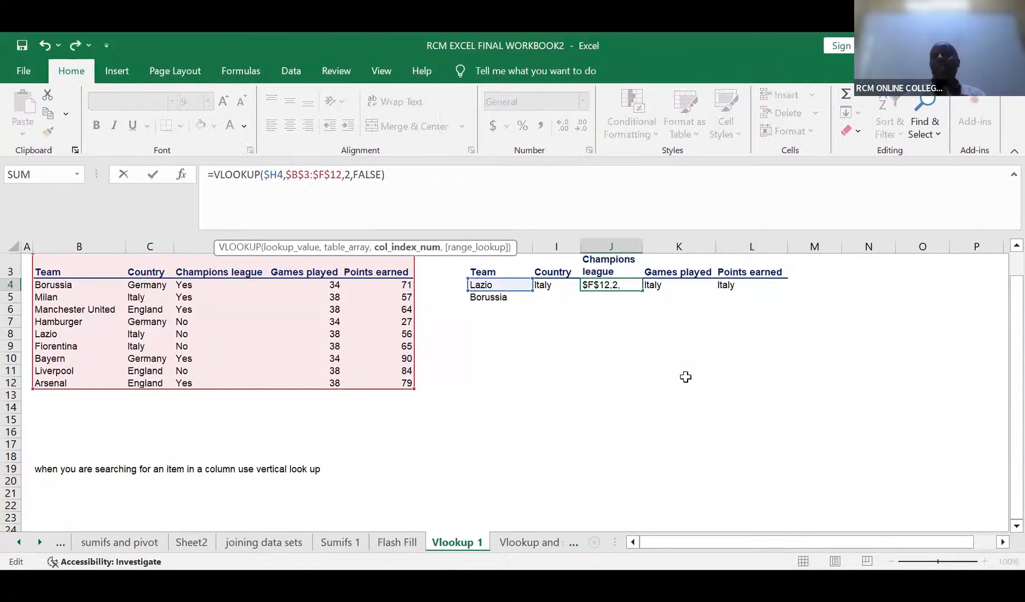
key(Return)
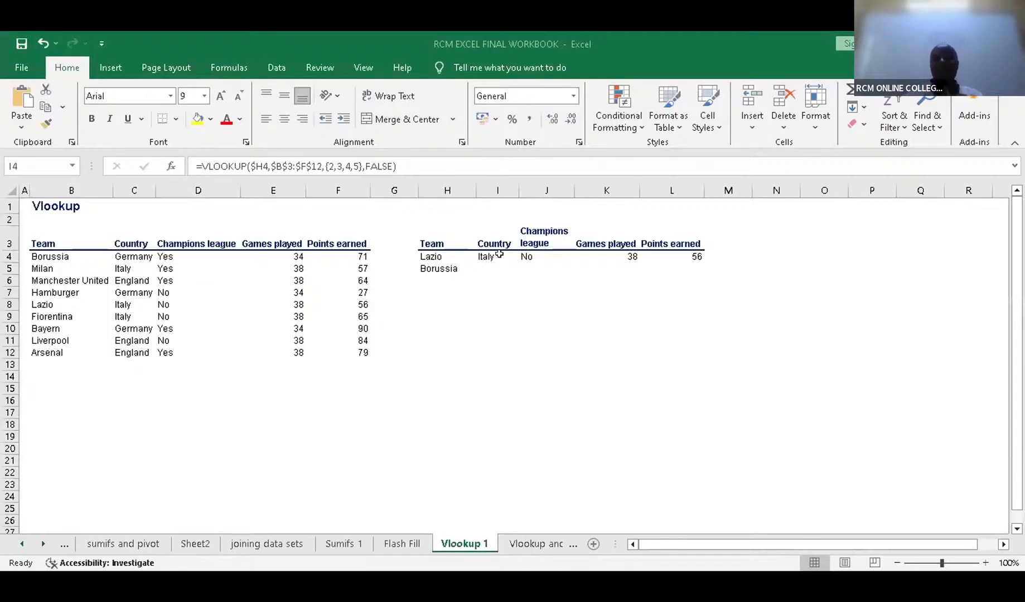
Step: In RCM EXCEL FINAL WORKBOOK, clear Lazio's lookup results from I4 through L4
key(Right)
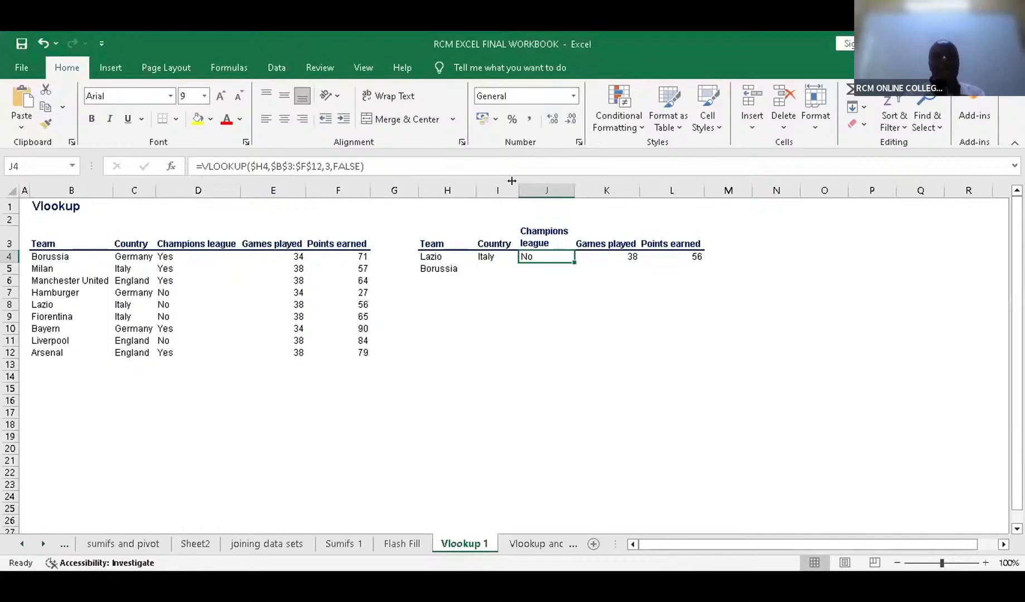
click(473, 256)
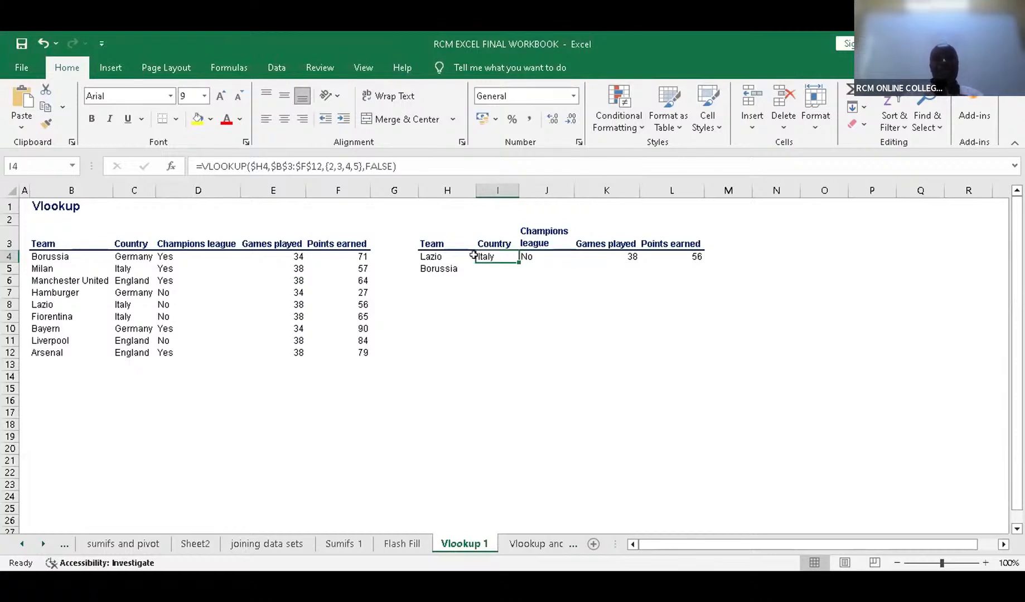
key(Delete)
click(481, 293)
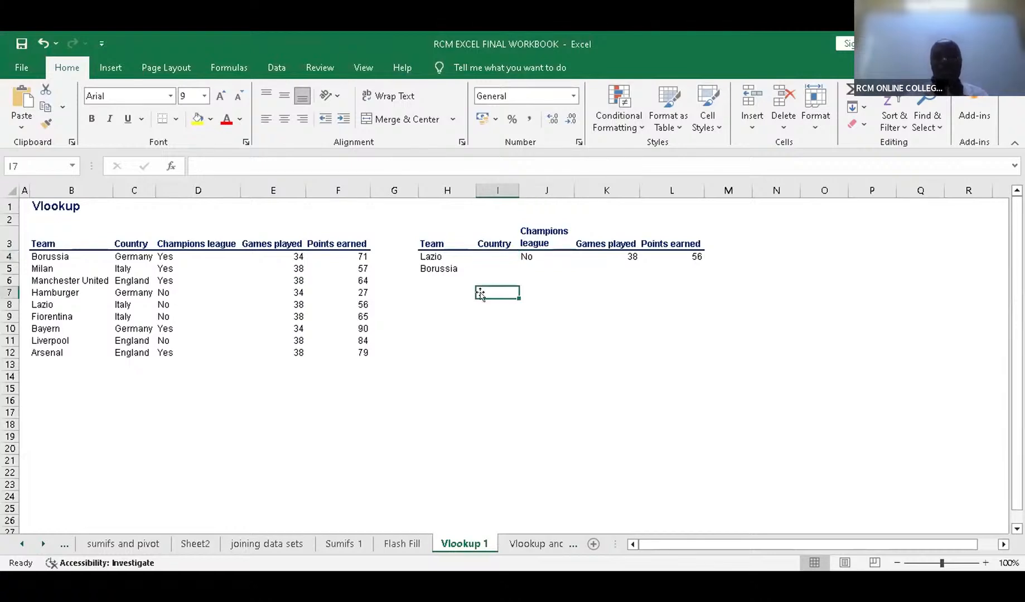
drag(525, 256, 667, 255)
key(Delete)
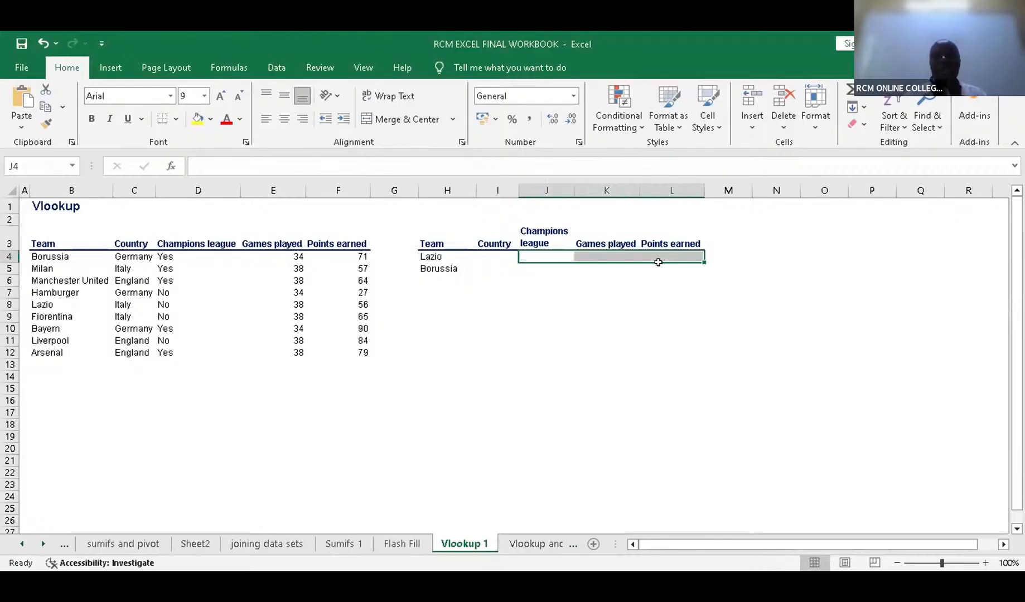
Step: Begin a VLOOKUP in Lazio's Country cell, I4, with the column-locked reference $H4 as lookup value
click(474, 256)
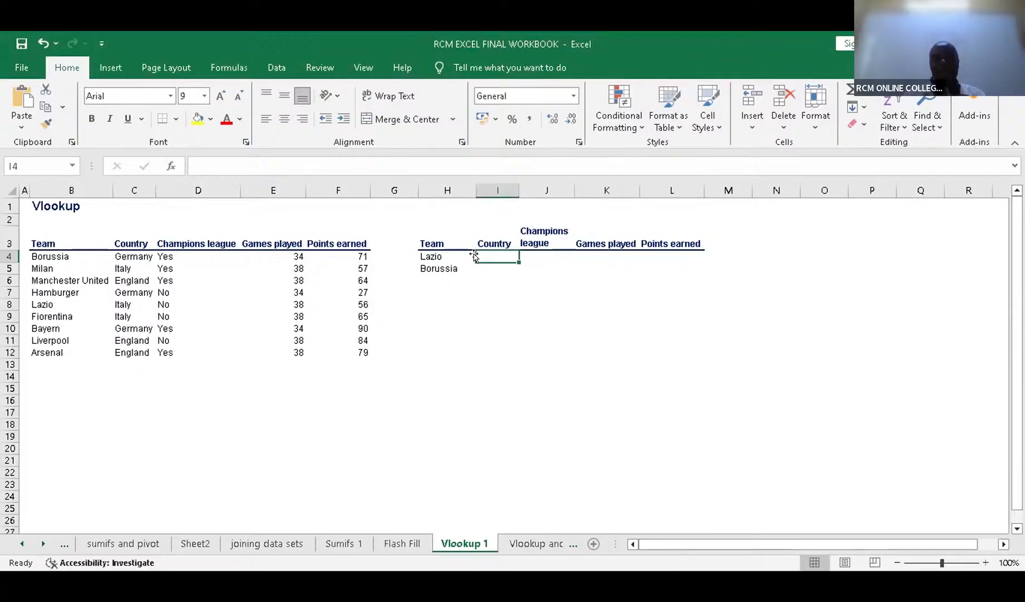
text(=)
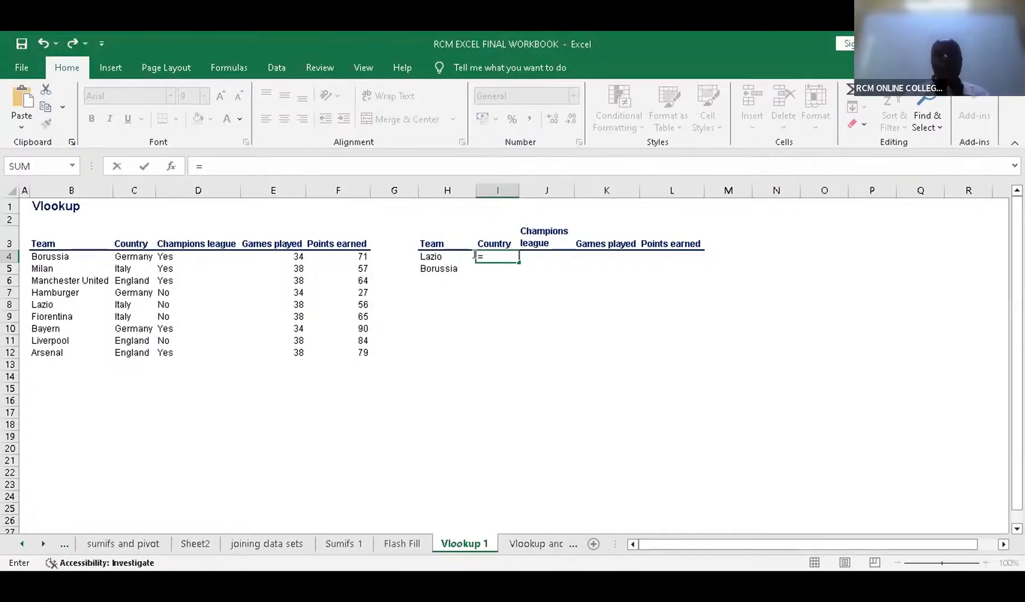
text(VLO)
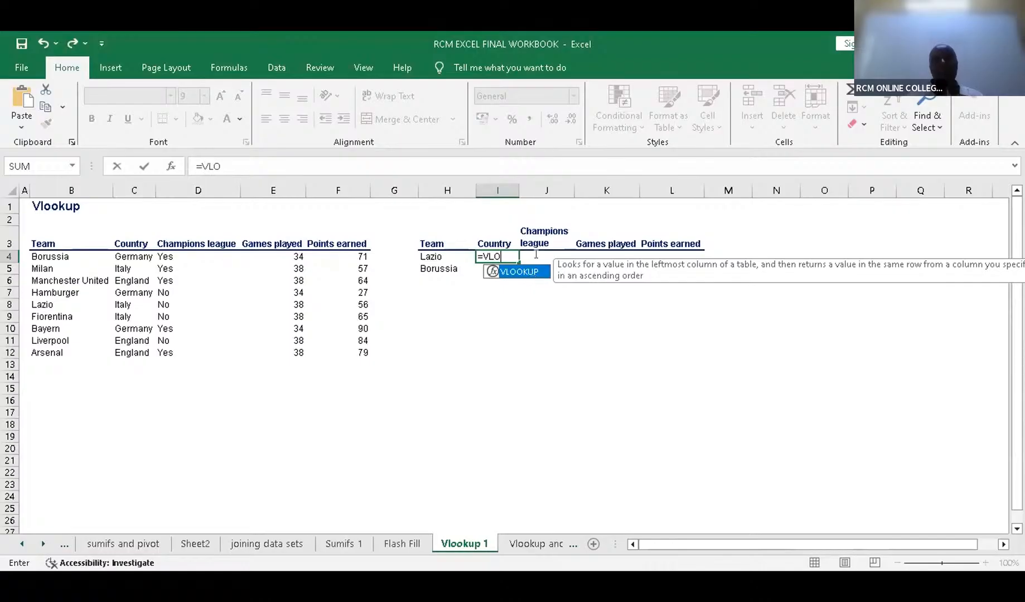
double_click(532, 273)
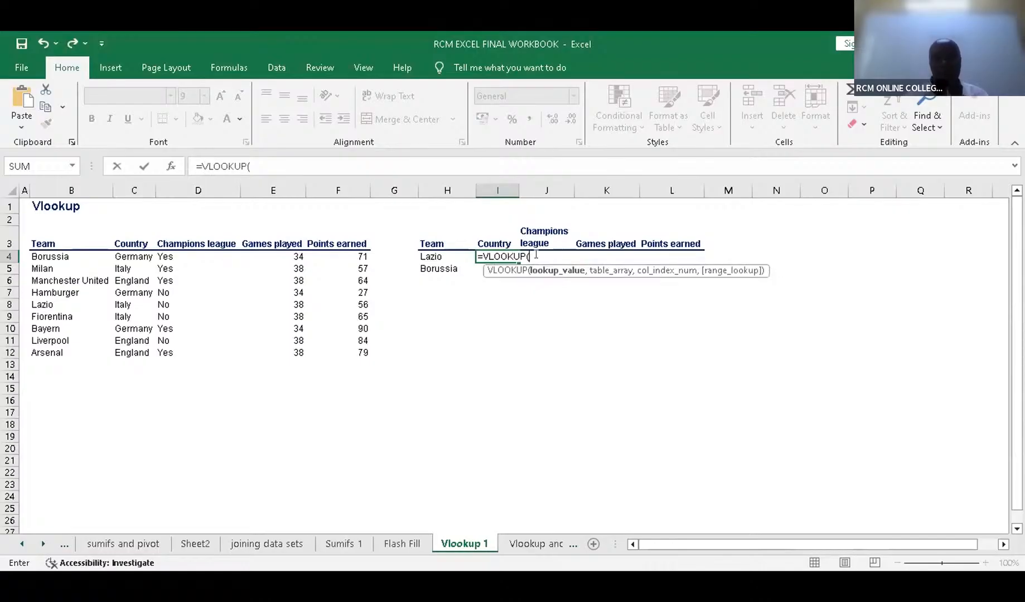
click(437, 255)
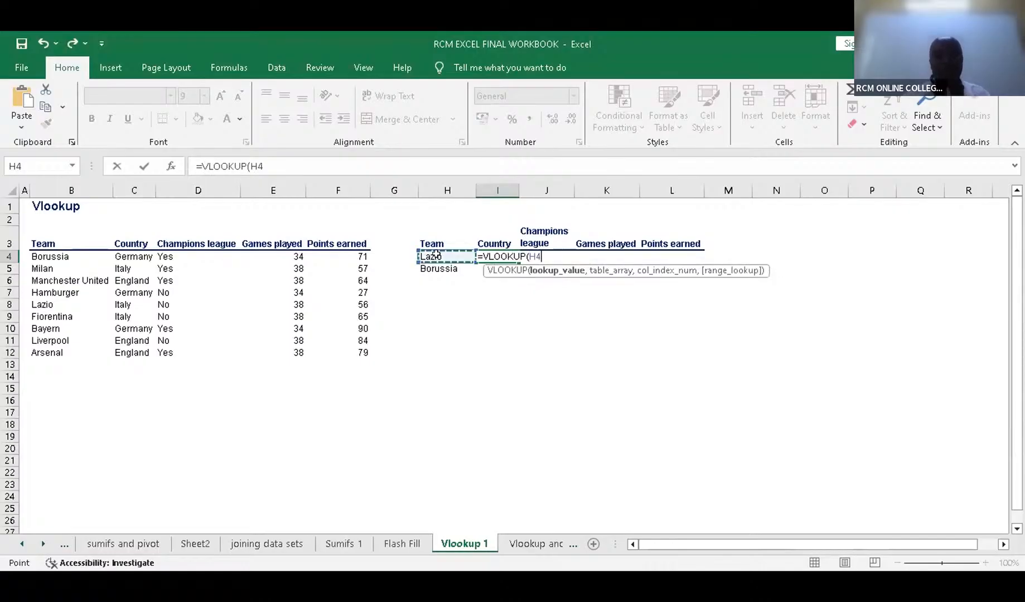
click(249, 166)
text($)
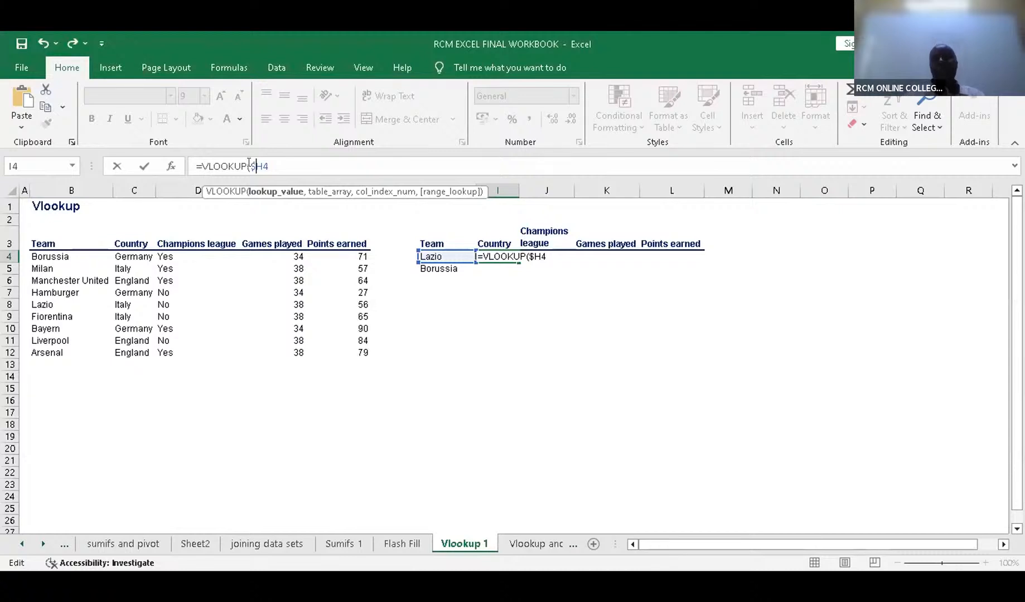
click(284, 162)
text(,)
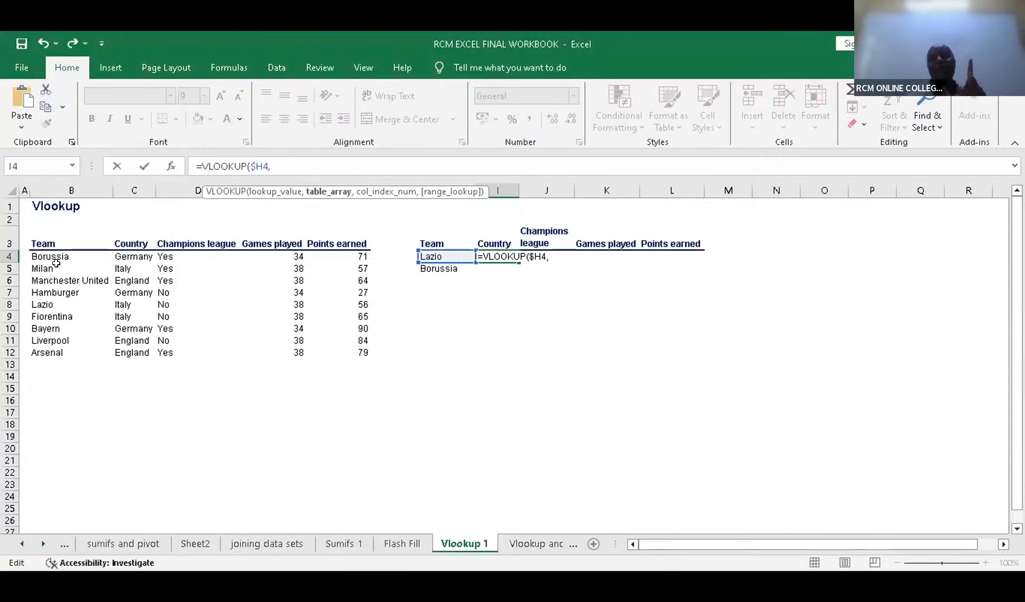
Step: Set the I4 formula's table array to the team table including headers, locked as $B$3:$F$12
click(43, 240)
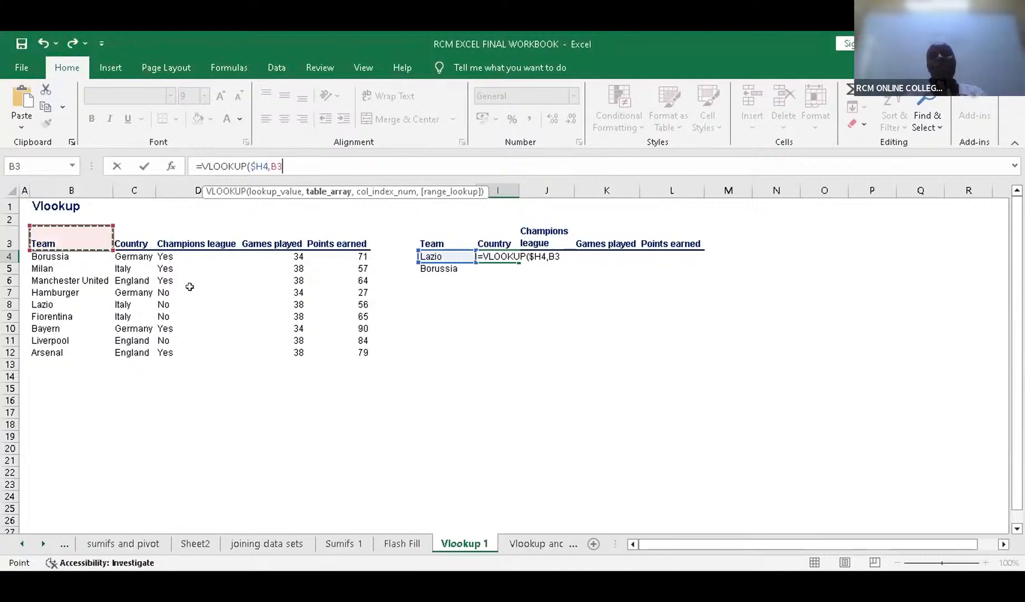
shift+click(347, 347)
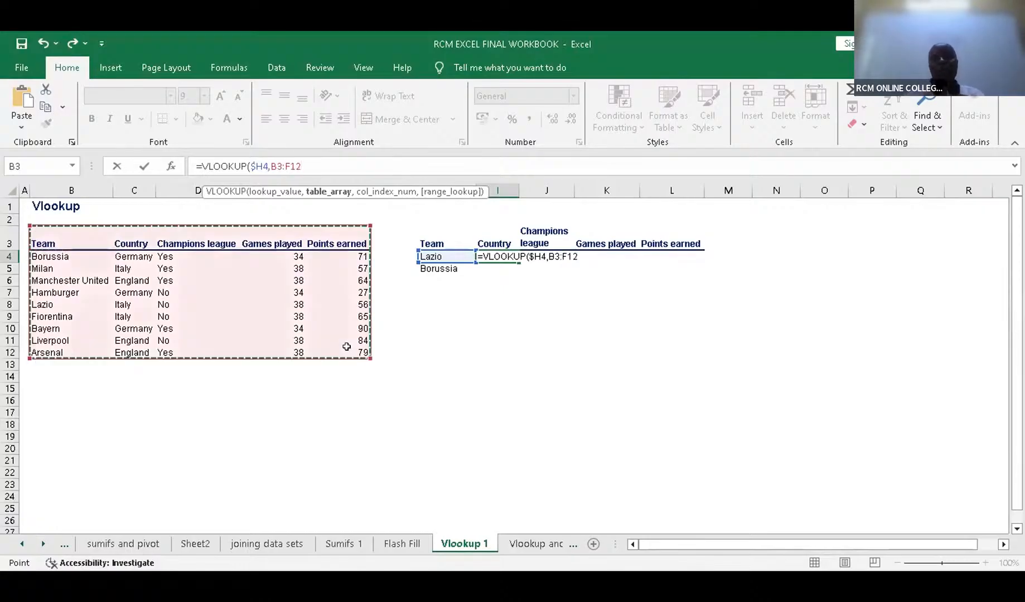
key(F4)
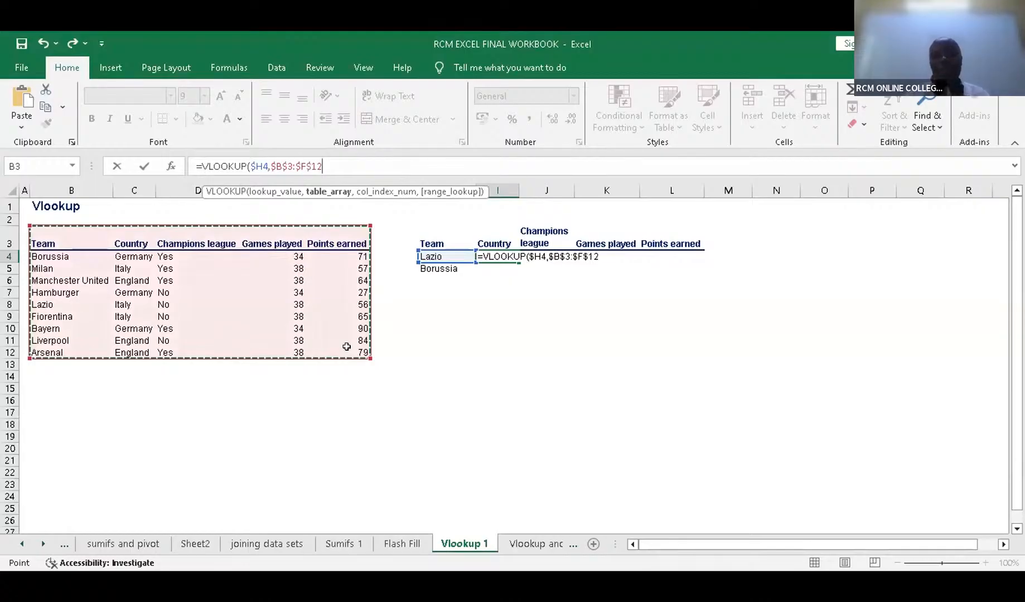
text(,)
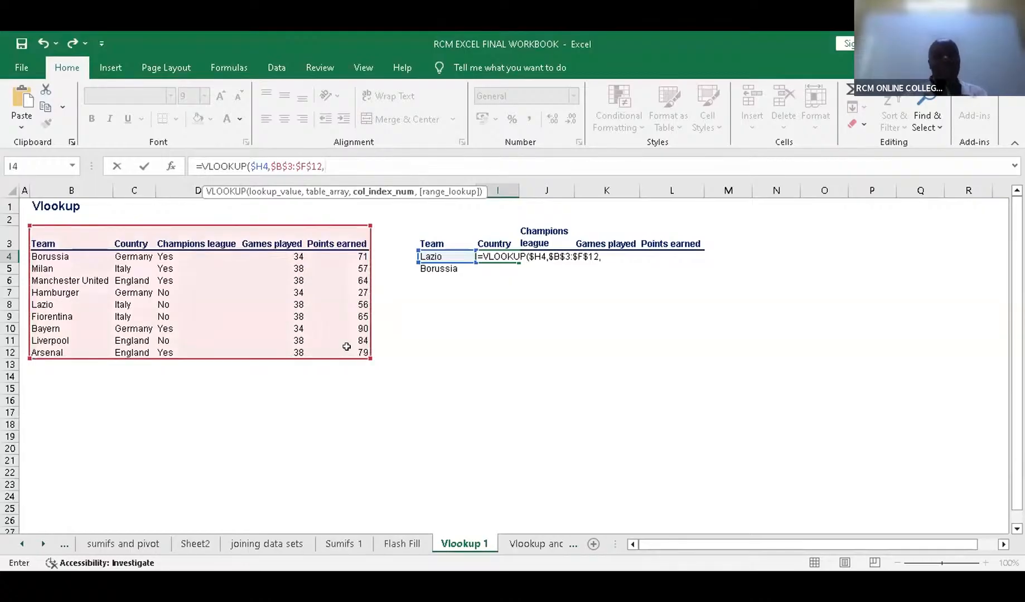
Step: Add the column index array {2,3,4,5} followed by .0 to the I4 formula, close it and try to enter it
text({)
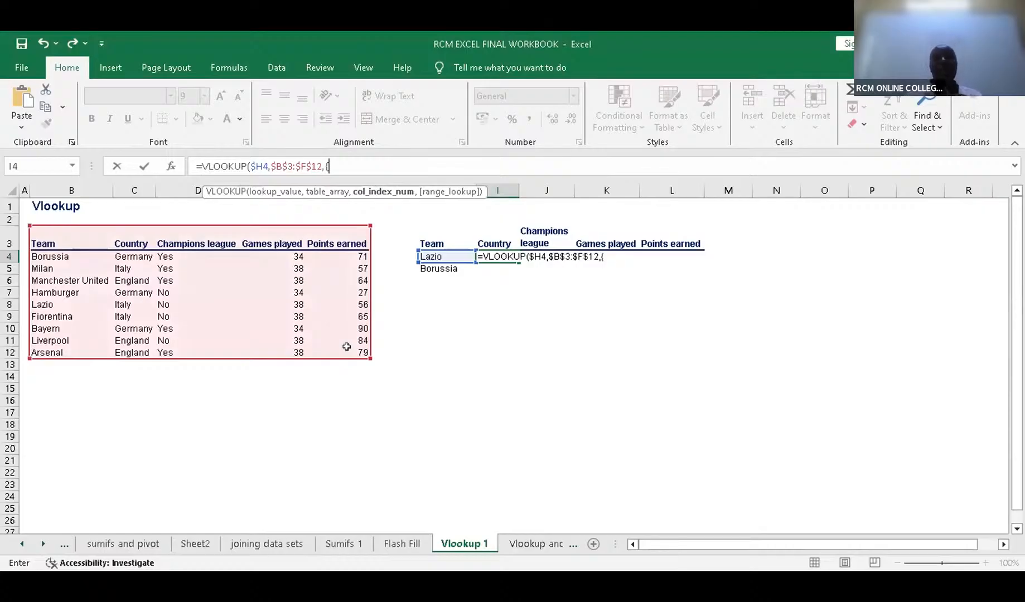
text(2,)
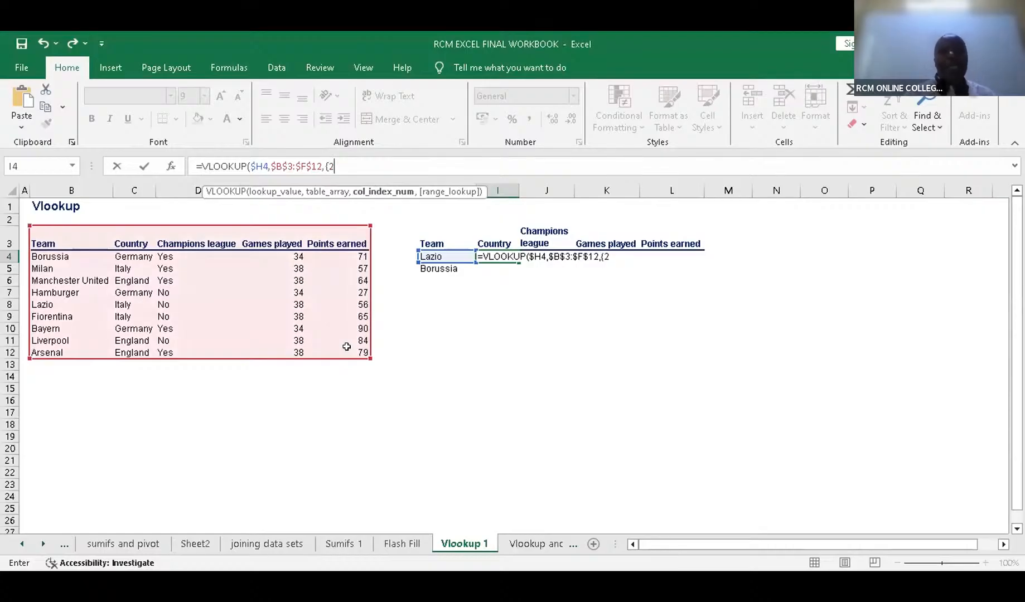
text(3)
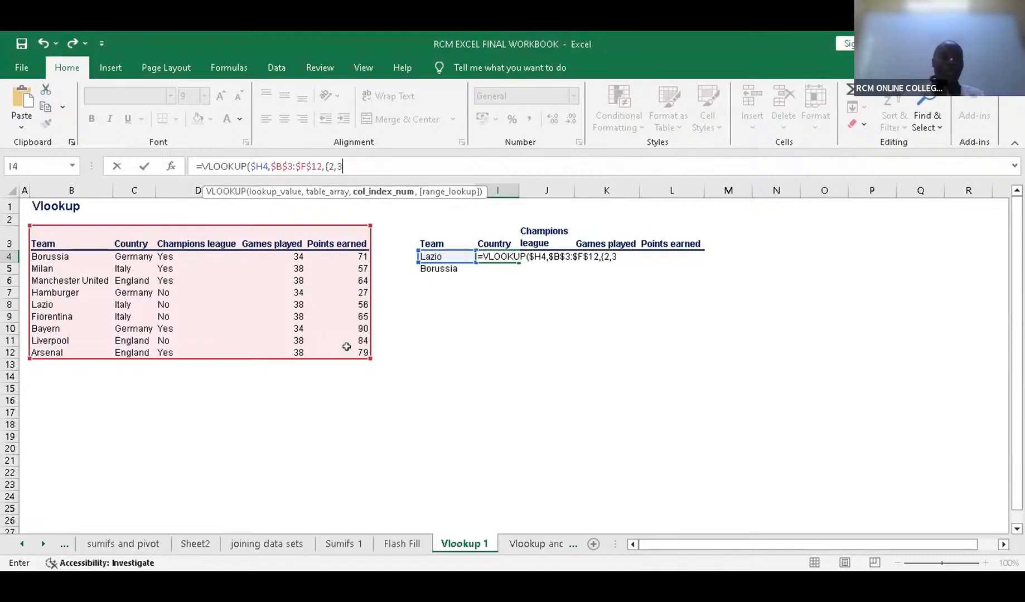
text(,4,)
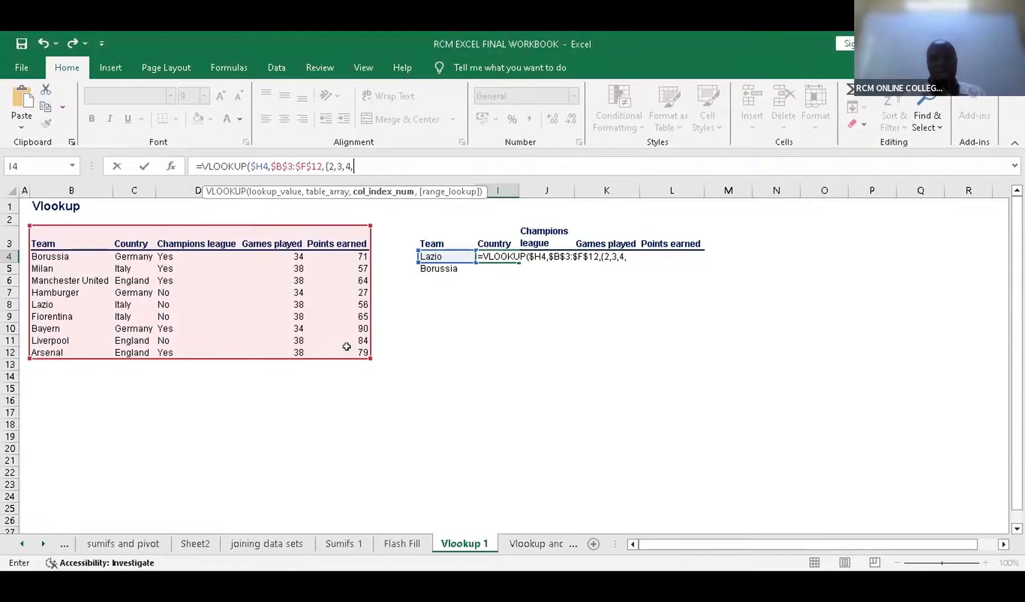
text(5})
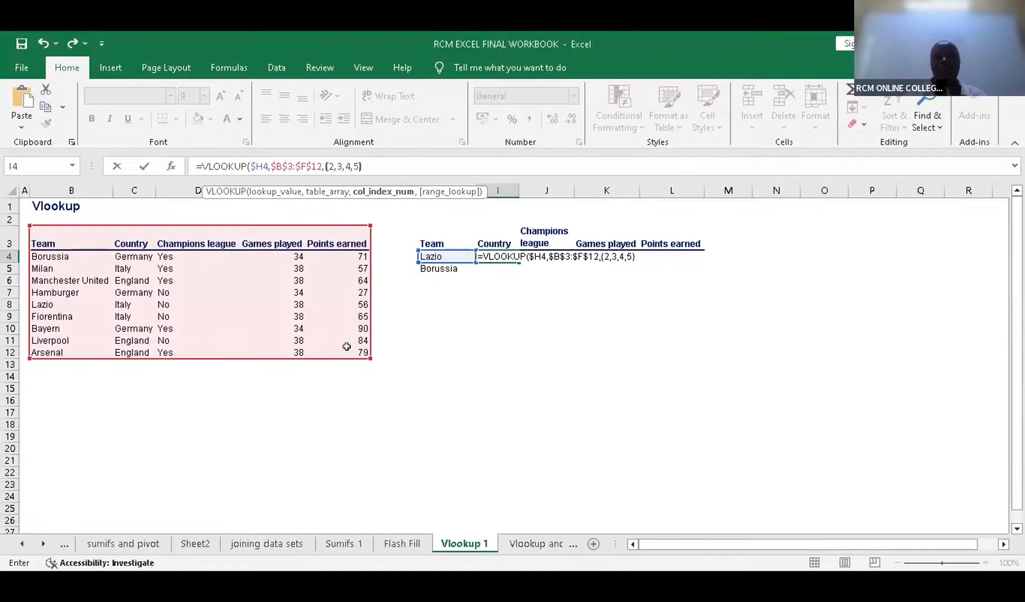
text(,0)
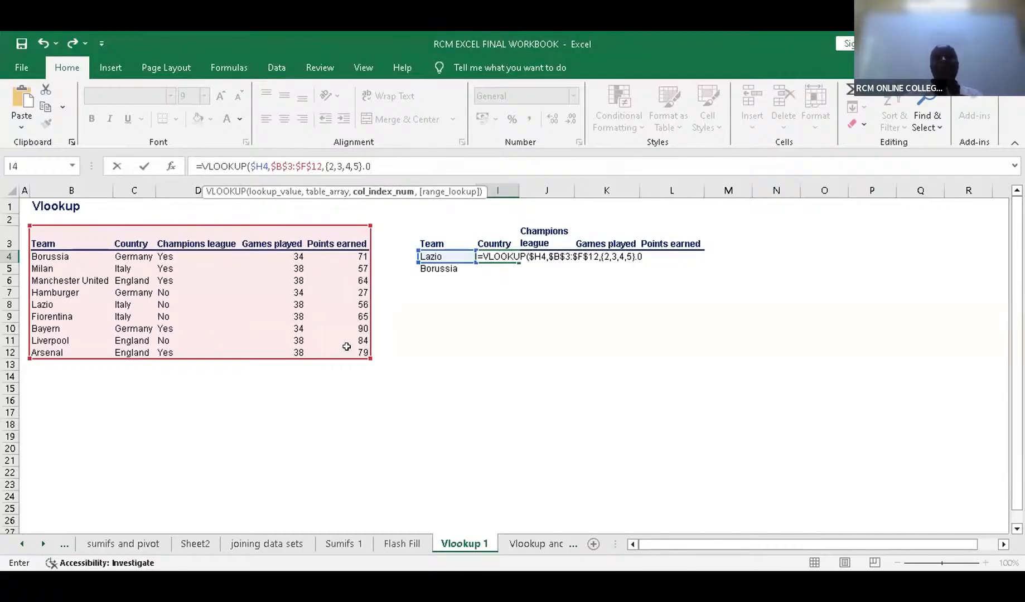
text())
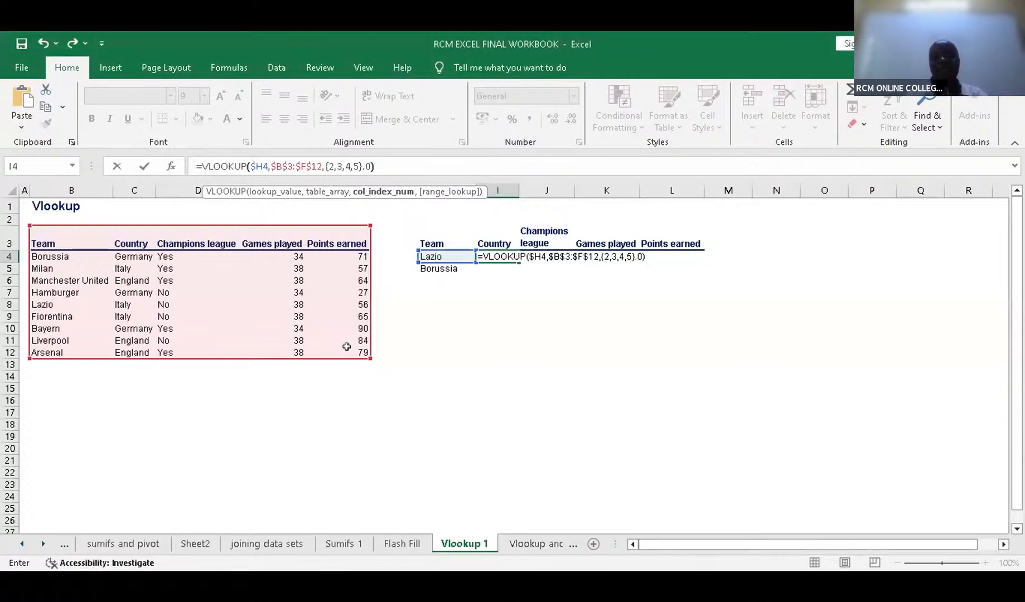
key(Return)
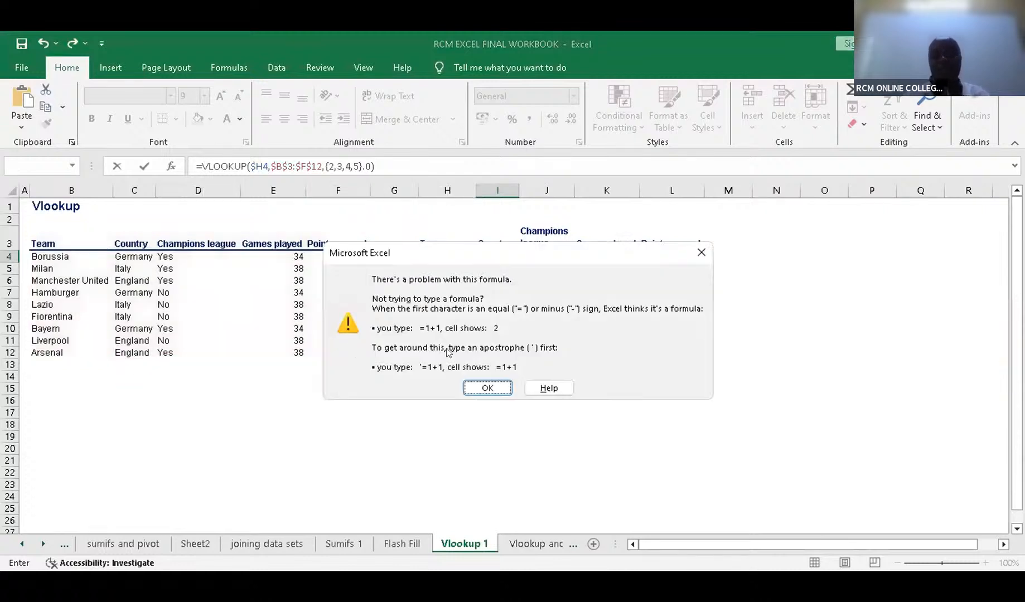
click(477, 388)
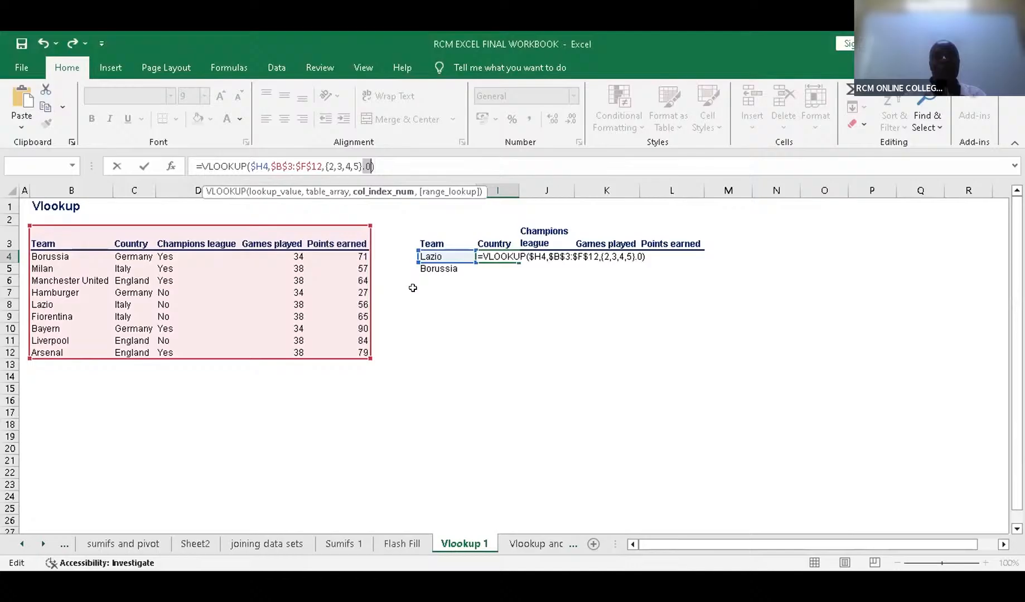
Step: Replace .0 with FALSE after the column index array in the I4 formula and try to enter it
click(392, 161)
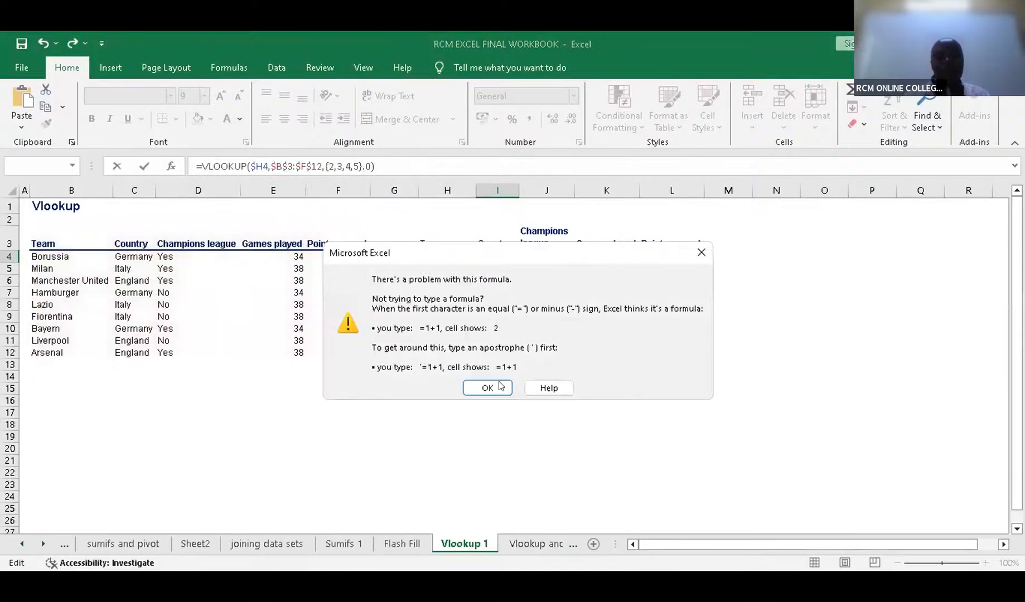
key(Return)
click(490, 386)
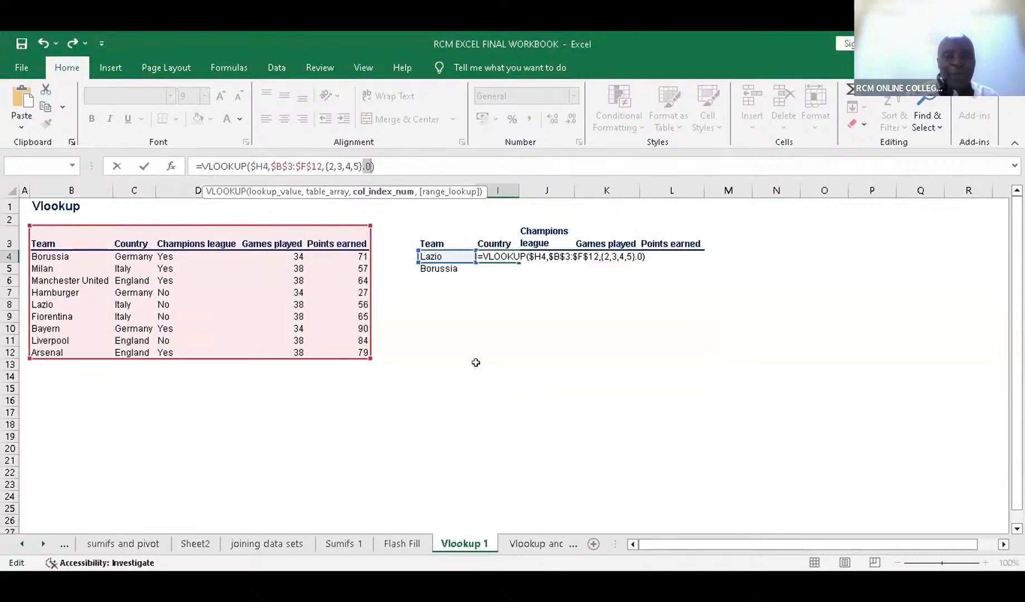
key(BackSpace)
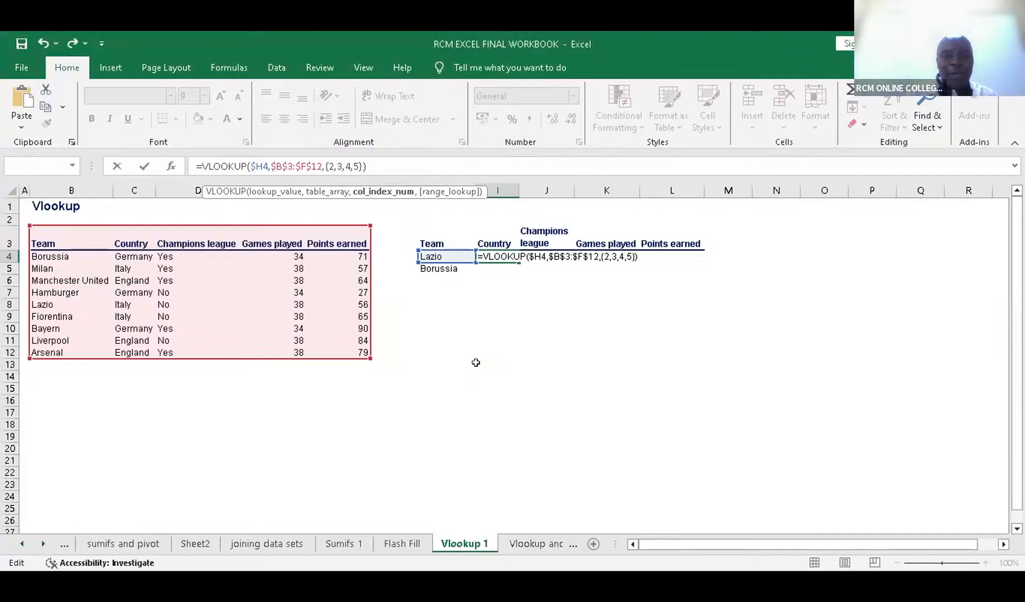
text(FALSE)
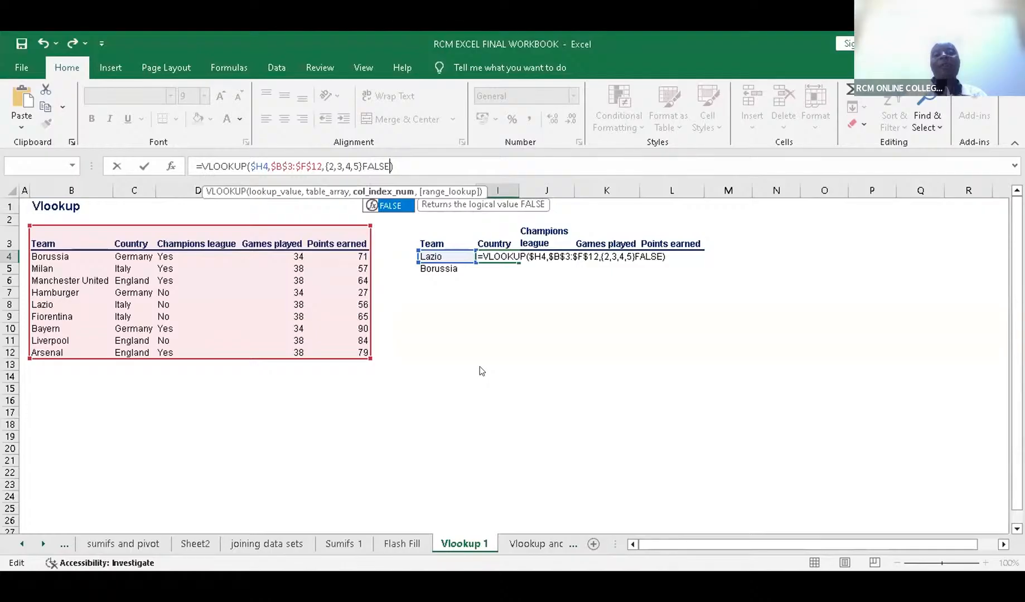
key(Return)
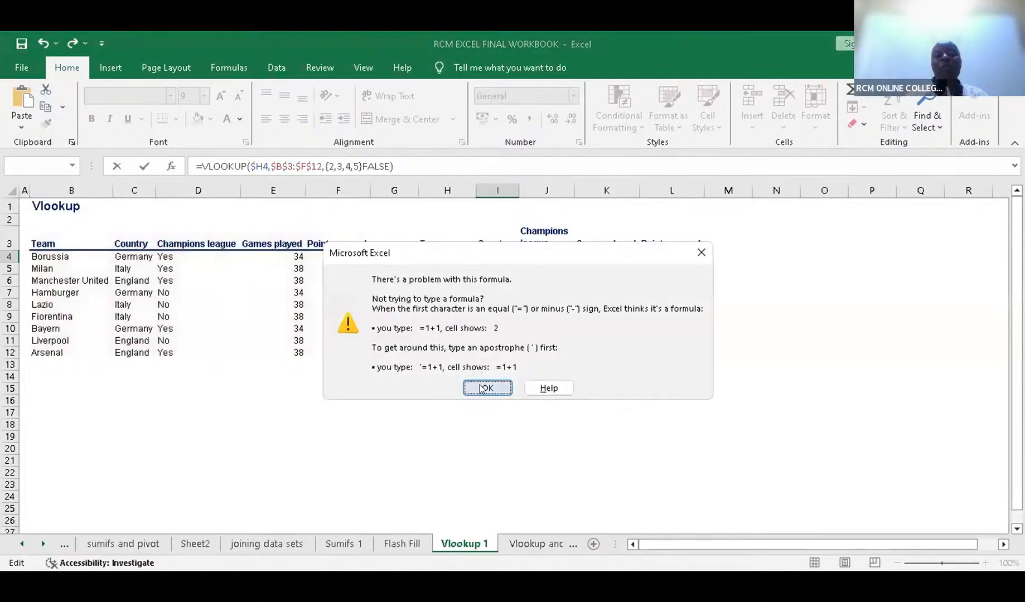
click(484, 388)
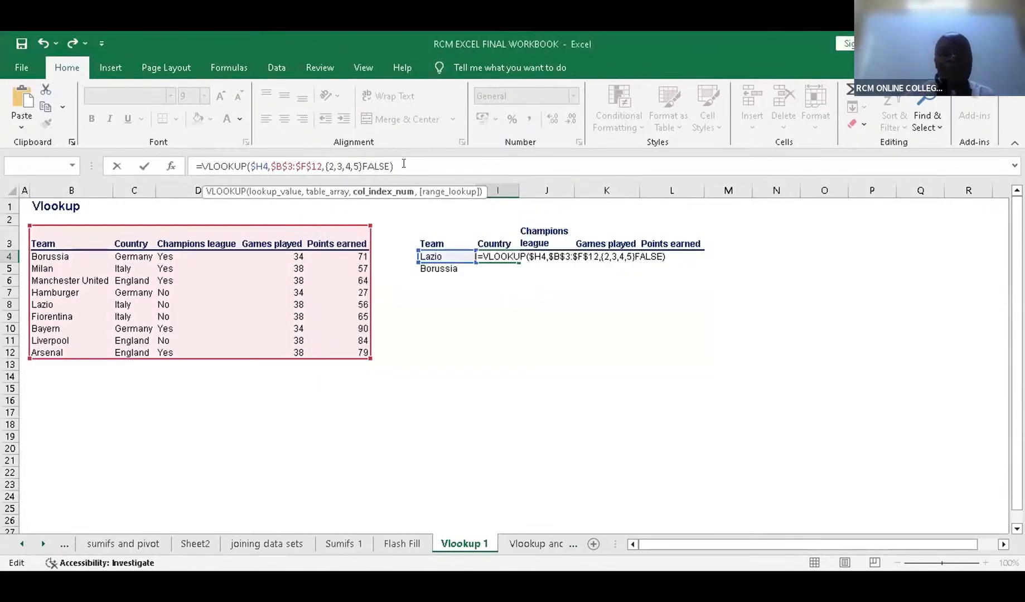
Step: Insert a comma between the {2,3,4,5} array and FALSE in the I4 formula, then enter it
click(404, 164)
key(Left)
key(Left)
key(Left)
key(Left)
key(Left)
key(Left)
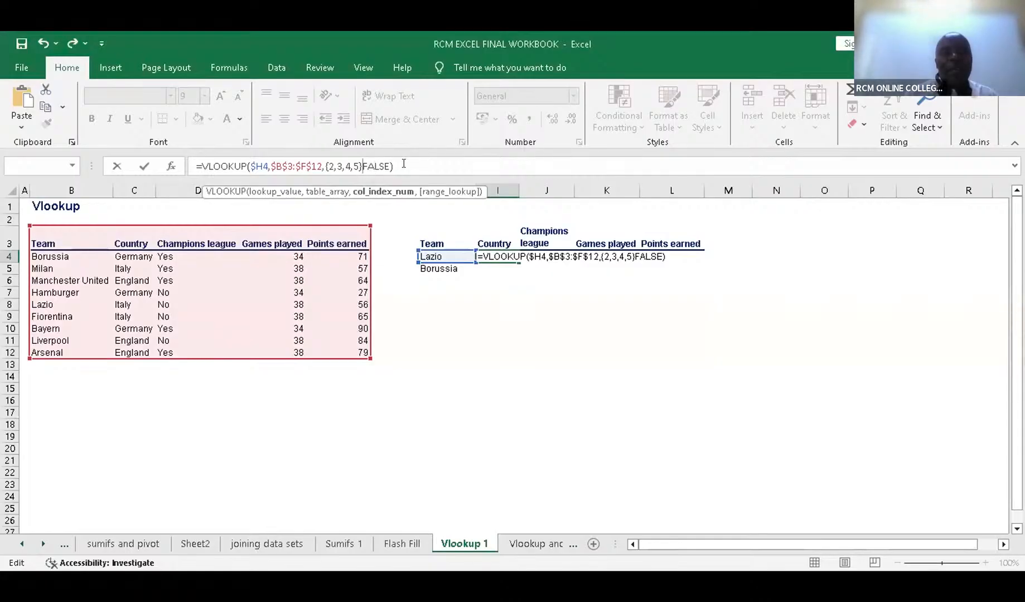
text(,)
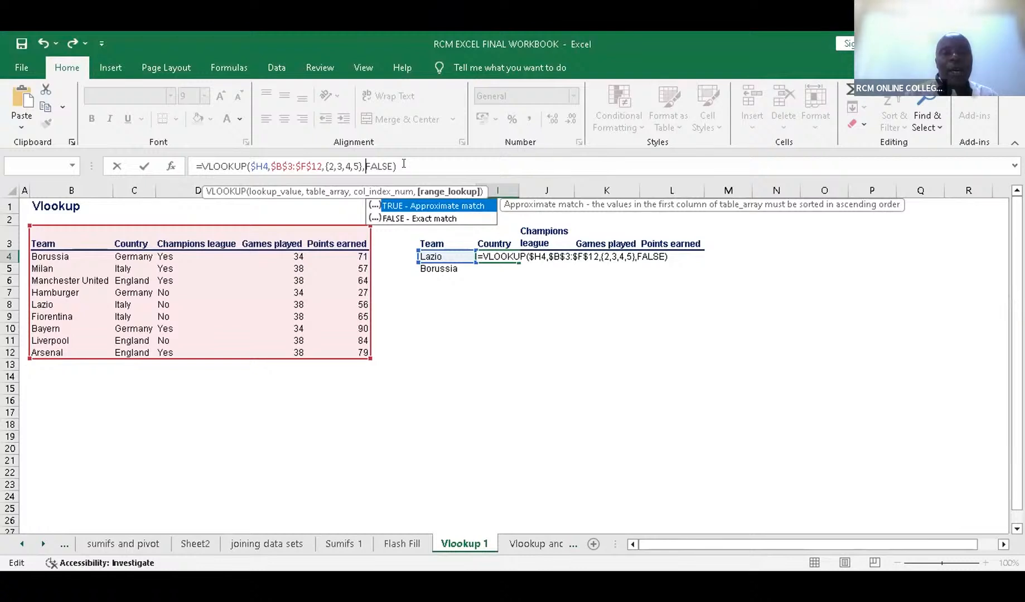
key(Return)
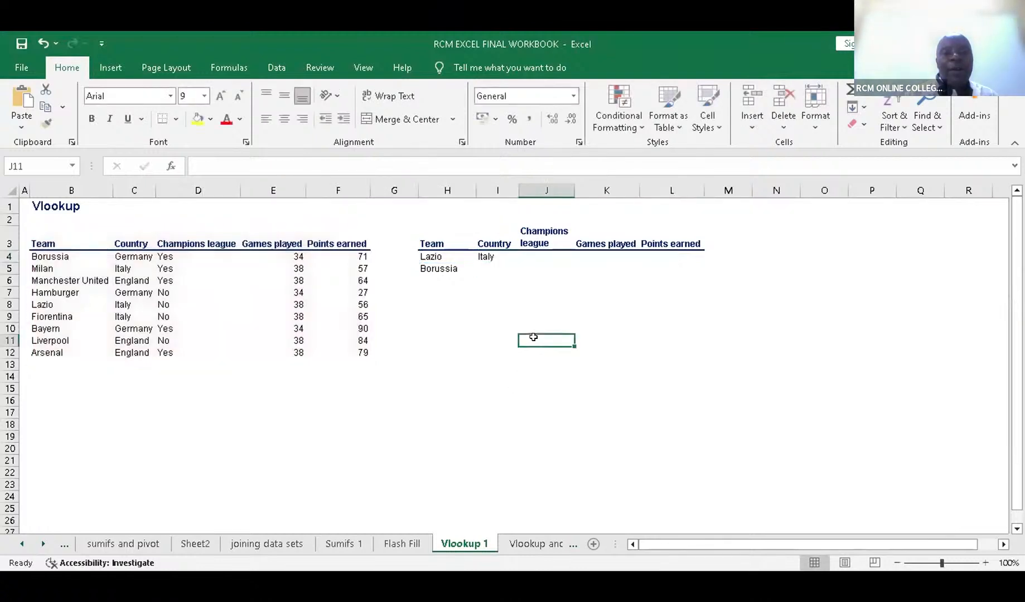
Step: Review the arguments of the VLOOKUP formula in Lazio's Country cell, I4
click(487, 255)
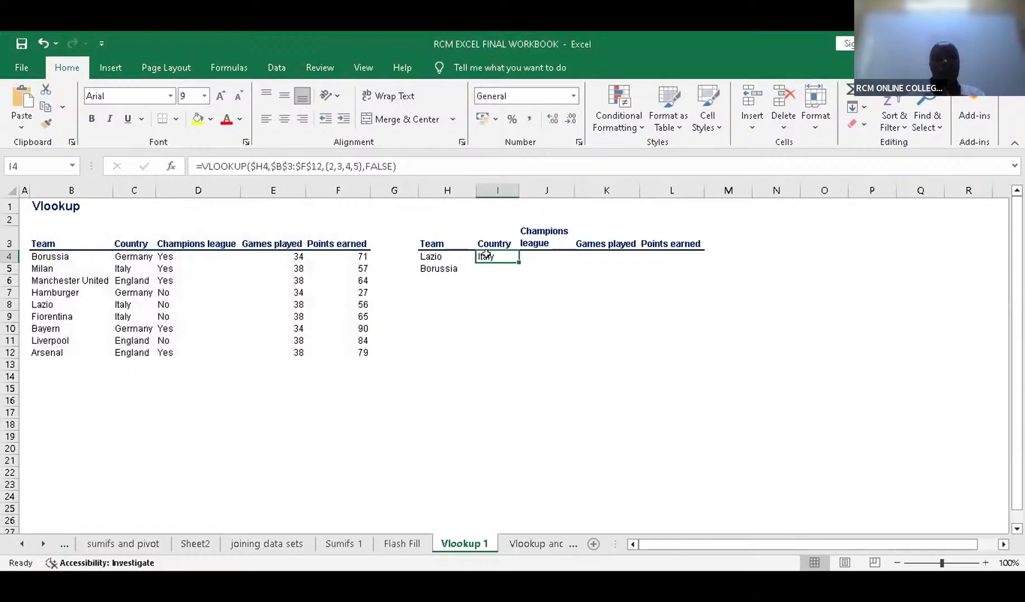
double_click(486, 255)
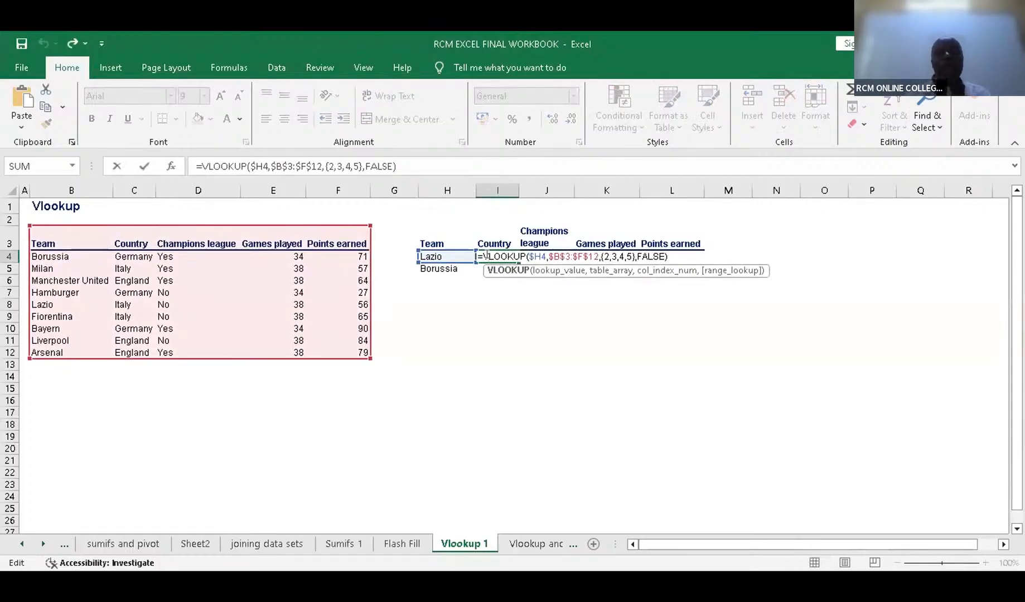
click(500, 303)
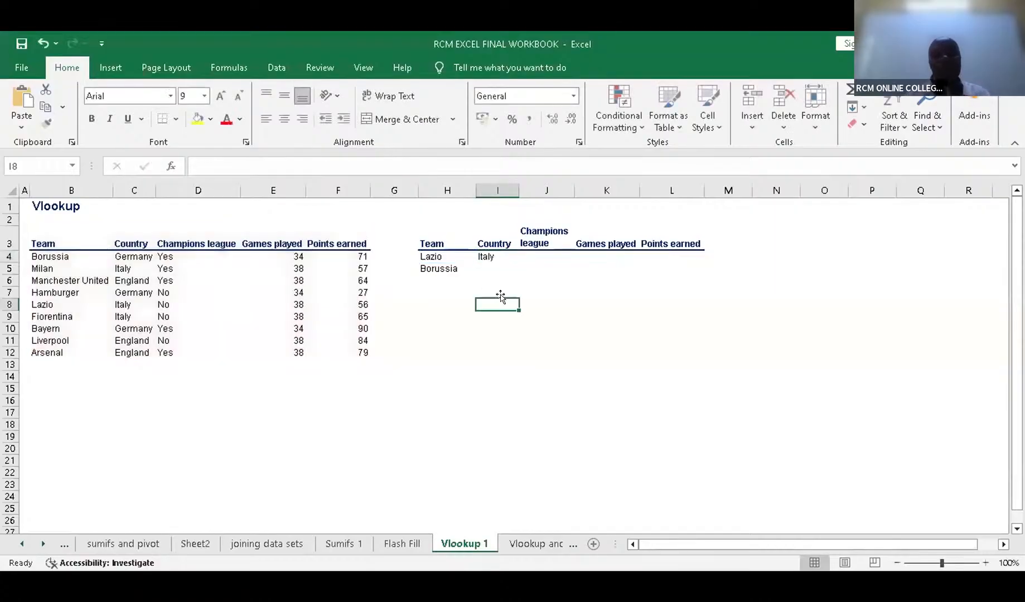
Step: Fill Lazio's Country lookup formula from I4 across through the Points earned cell, L4
click(505, 256)
drag(518, 262, 671, 260)
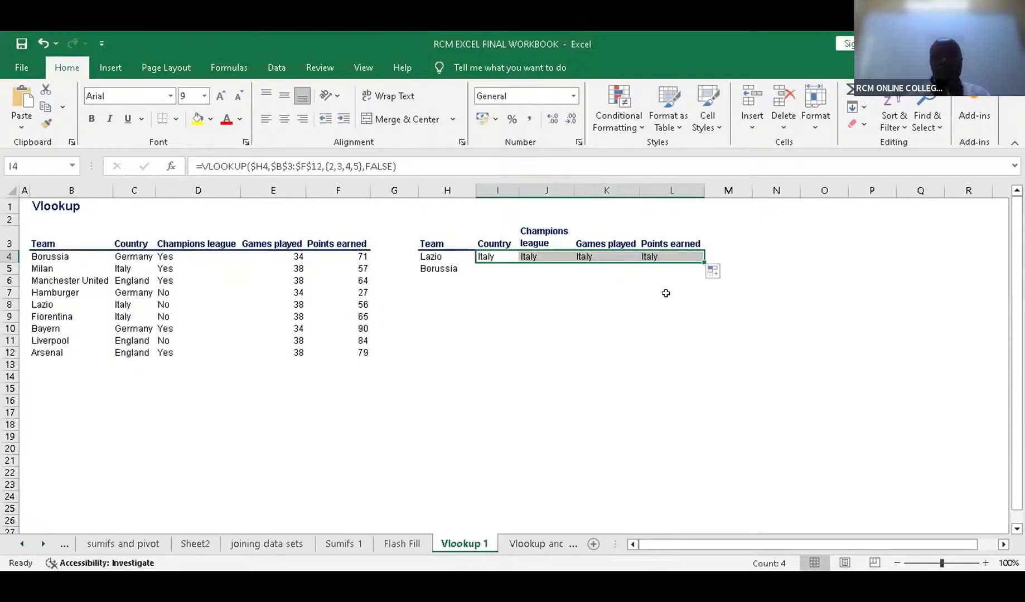
click(666, 293)
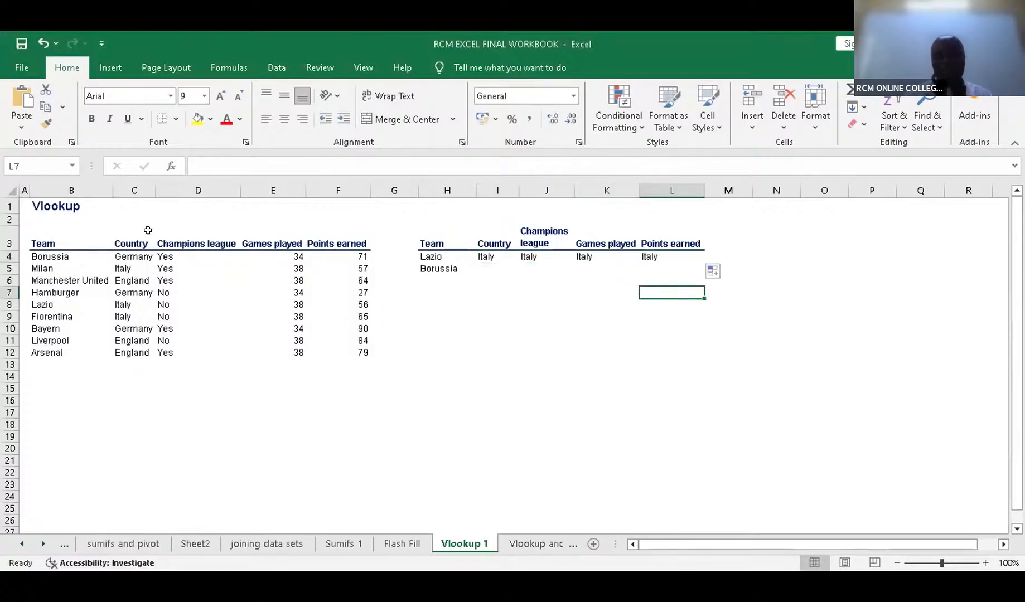
Step: Undo the fill across Lazio's row and reselect the Country cell, I4
click(42, 40)
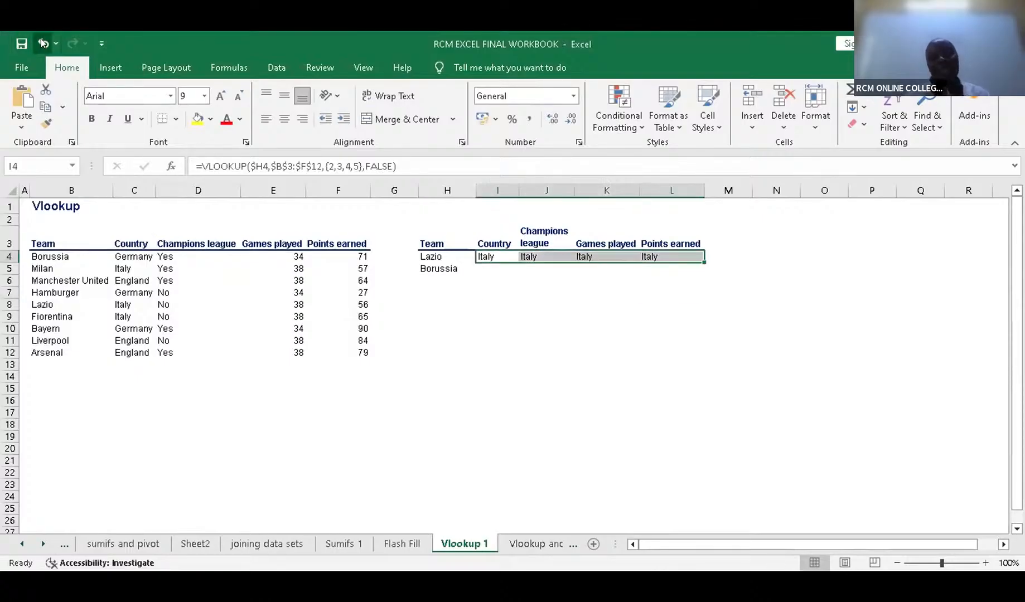
click(460, 289)
click(493, 260)
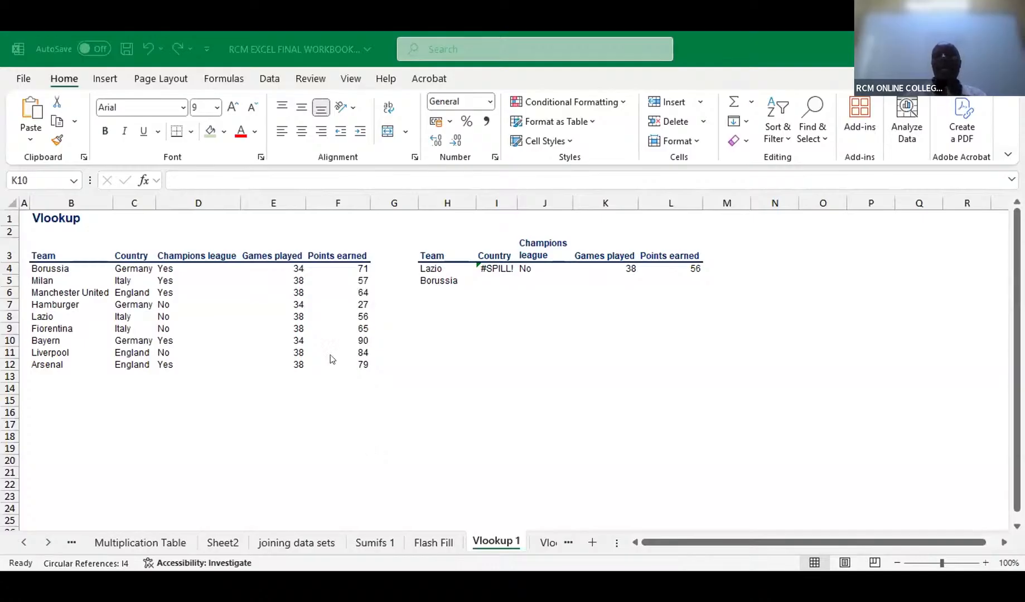
Step: In the other copy of the workbook, clear the array VLOOKUP from Lazio's Country cell, I4
click(499, 266)
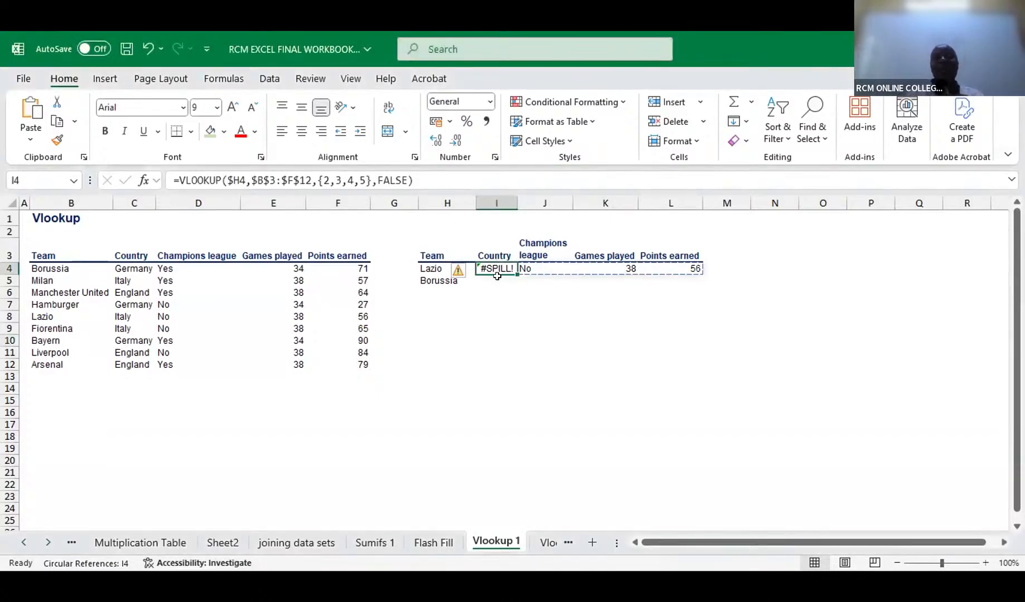
double_click(498, 272)
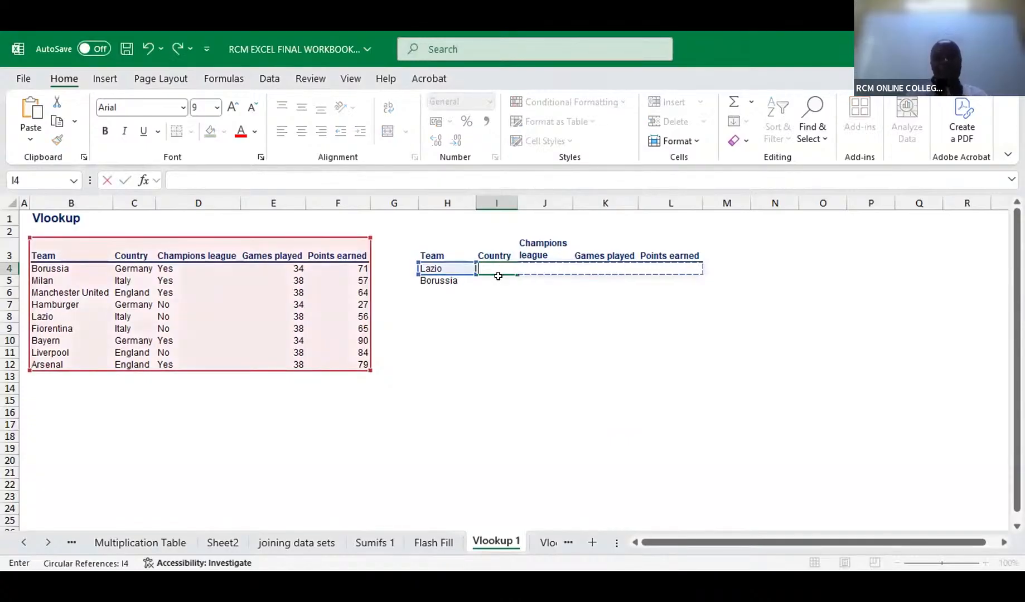
key(ctrl+Return)
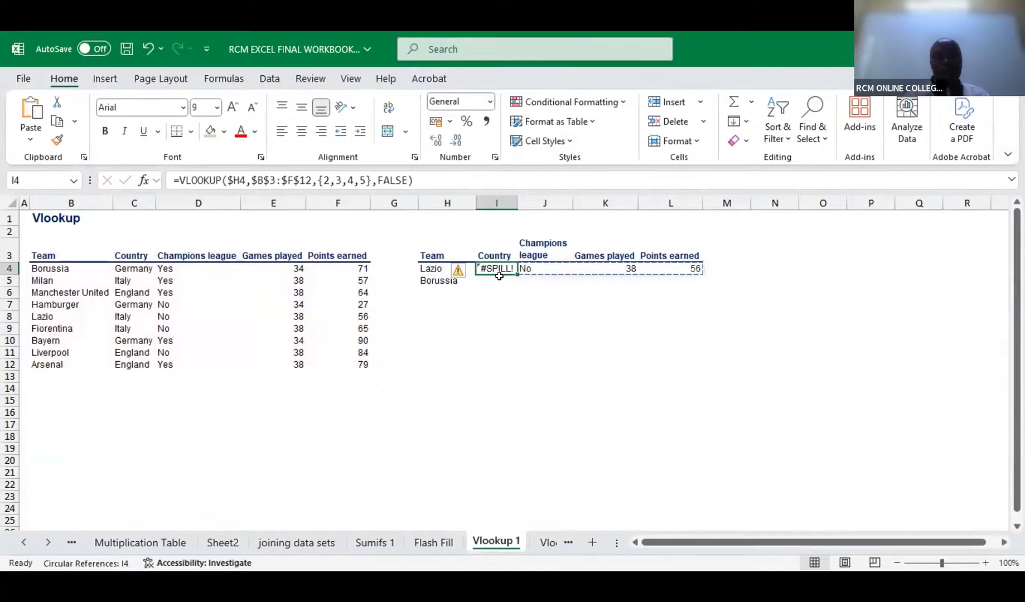
key(Delete)
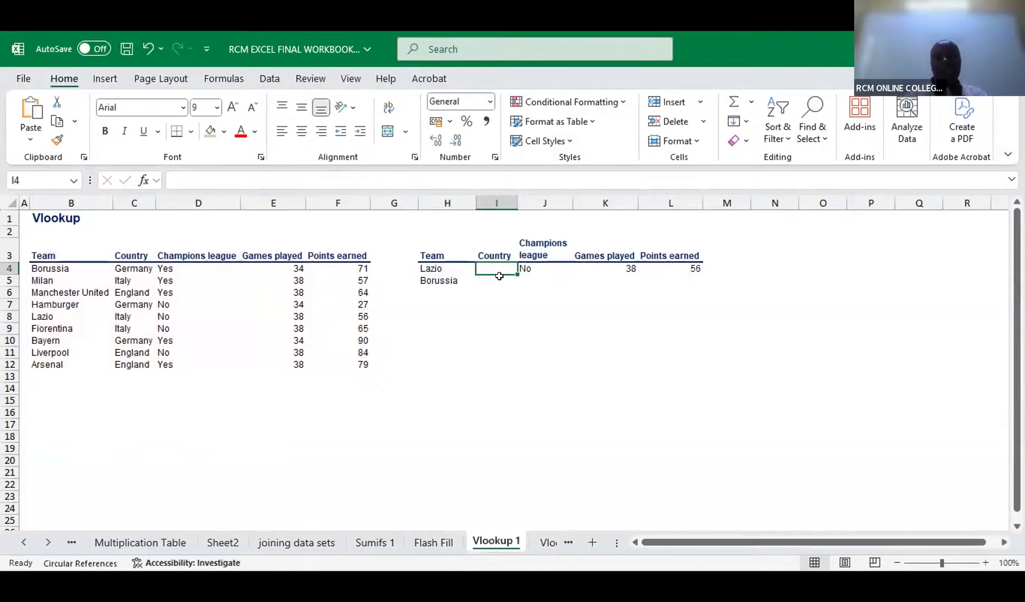
text(=)
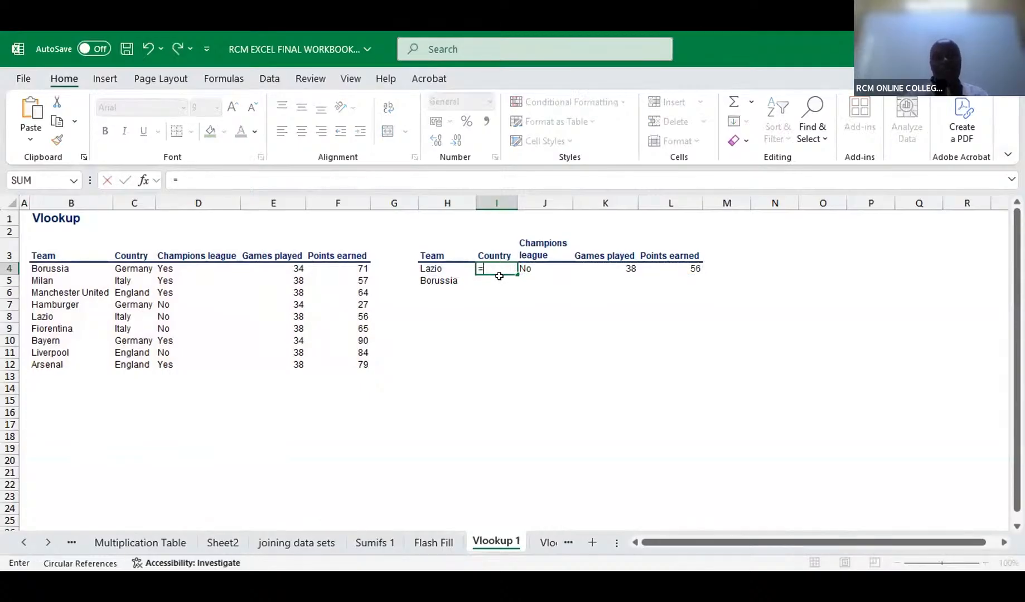
text(v)
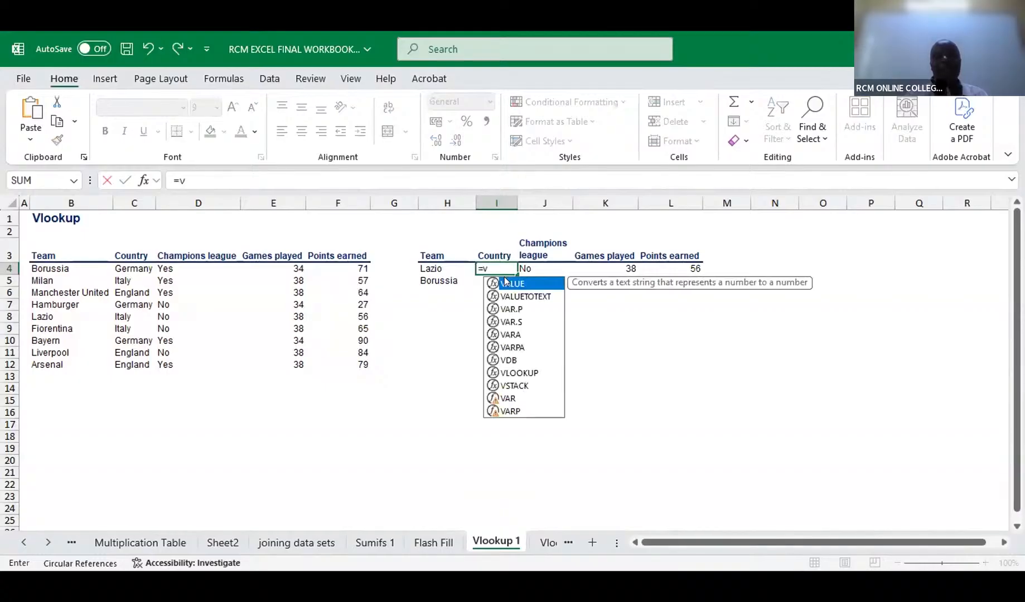
text(l)
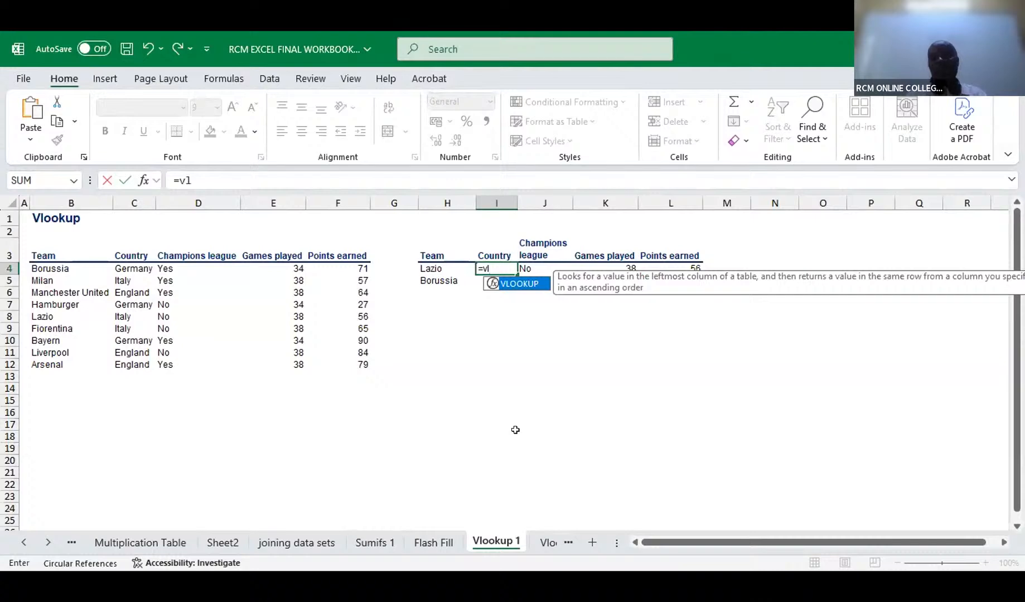
key(BackSpace)
key(BackSpace)
click(524, 266)
key(BackSpace)
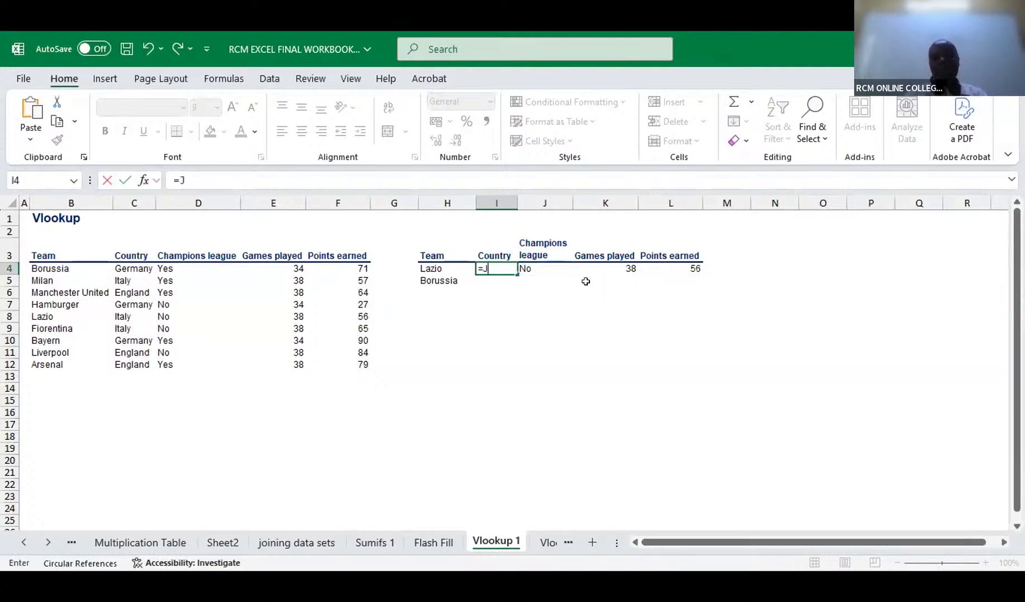
Step: Clear Lazio's lookup results from J4, K4 and L4, along with the stray entry in I4
click(538, 271)
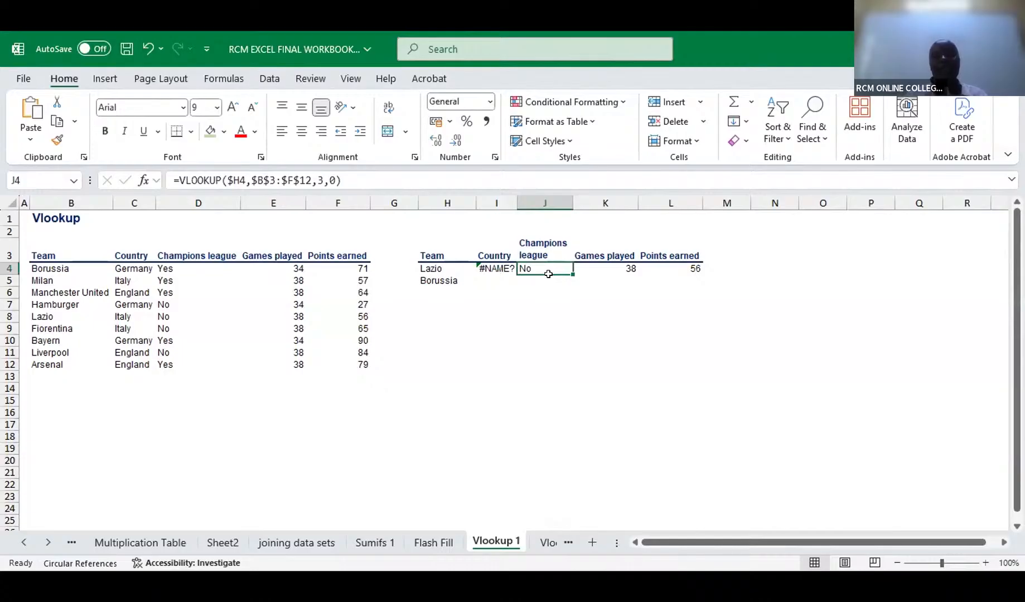
key(Delete)
click(597, 266)
key(Delete)
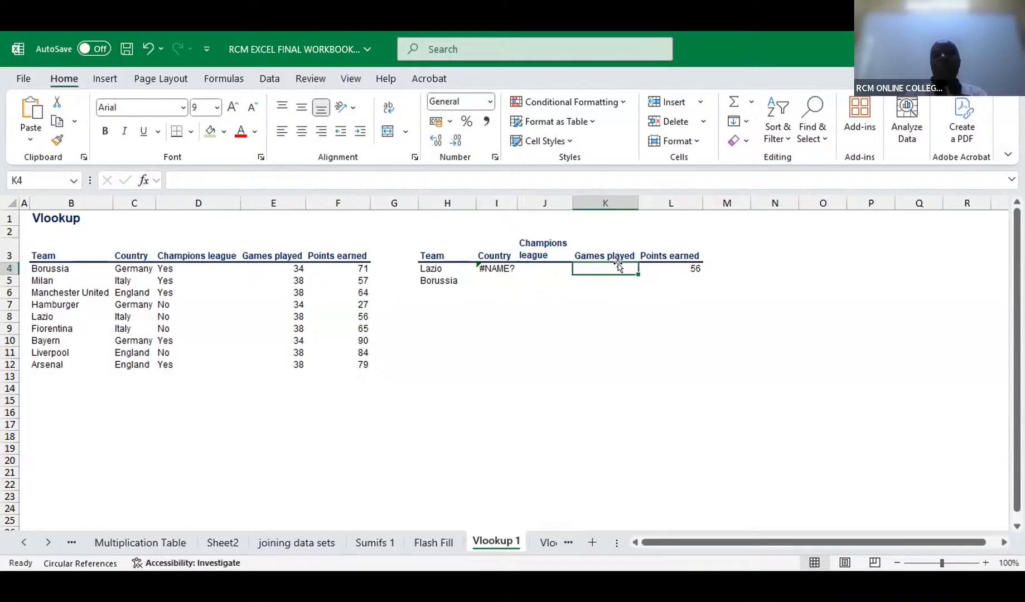
click(656, 267)
key(Delete)
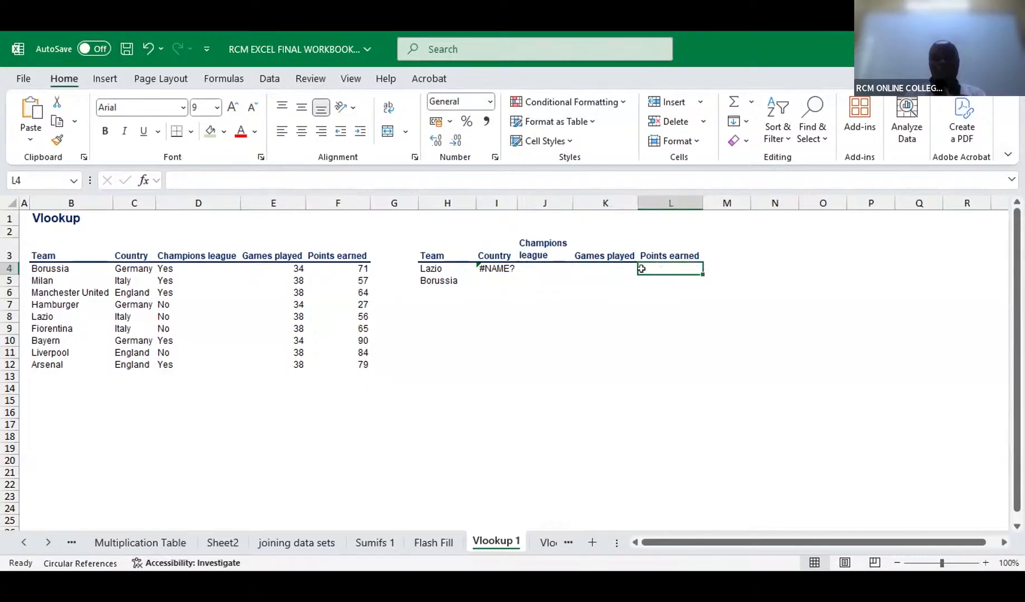
click(500, 269)
key(Delete)
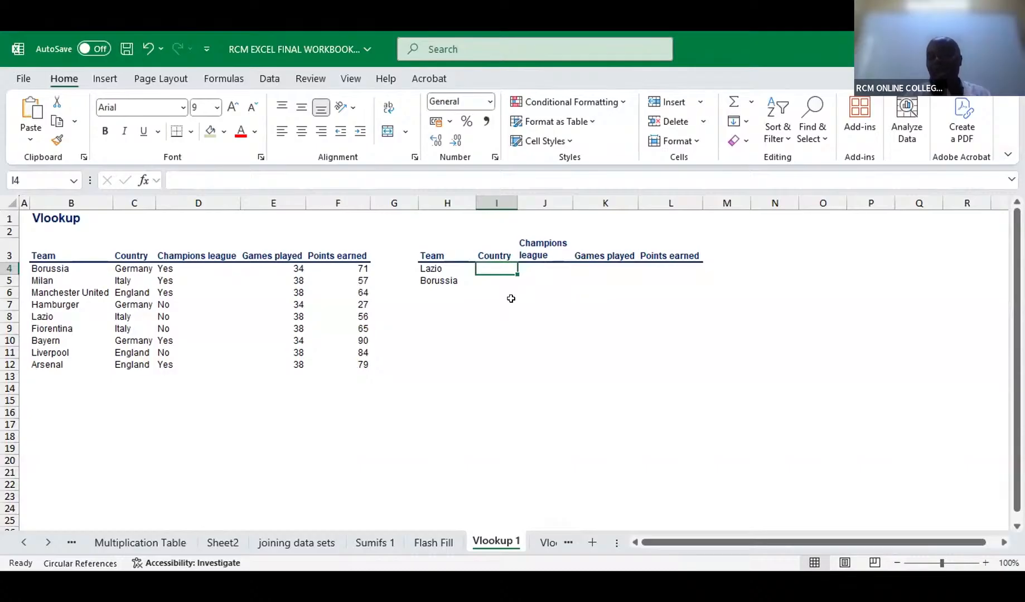
Step: Start a new VLOOKUP in I4 using Lazio's name cell, column-locked as $H4, as the lookup value
text(=)
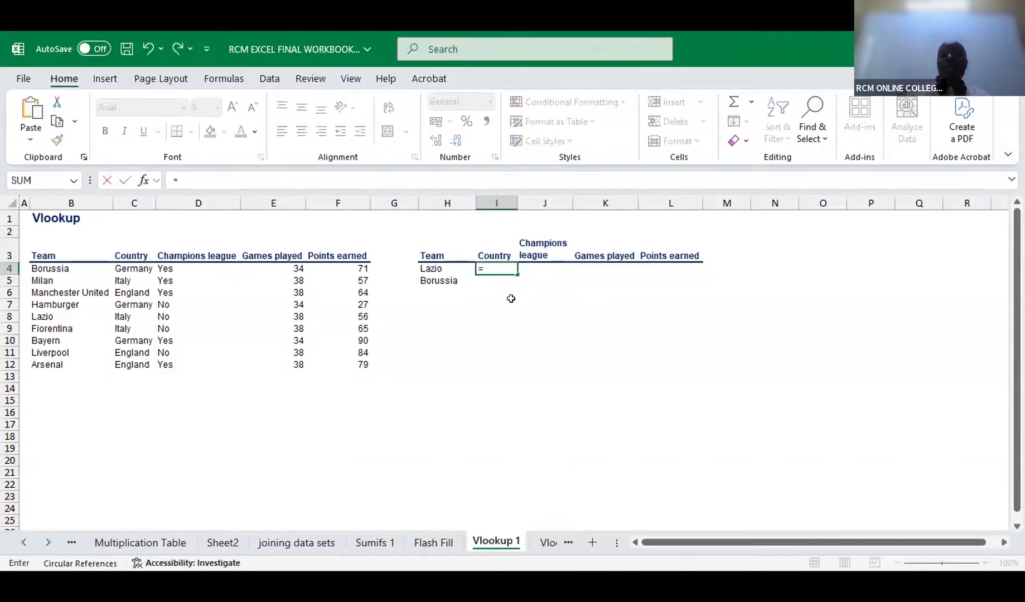
text(vl)
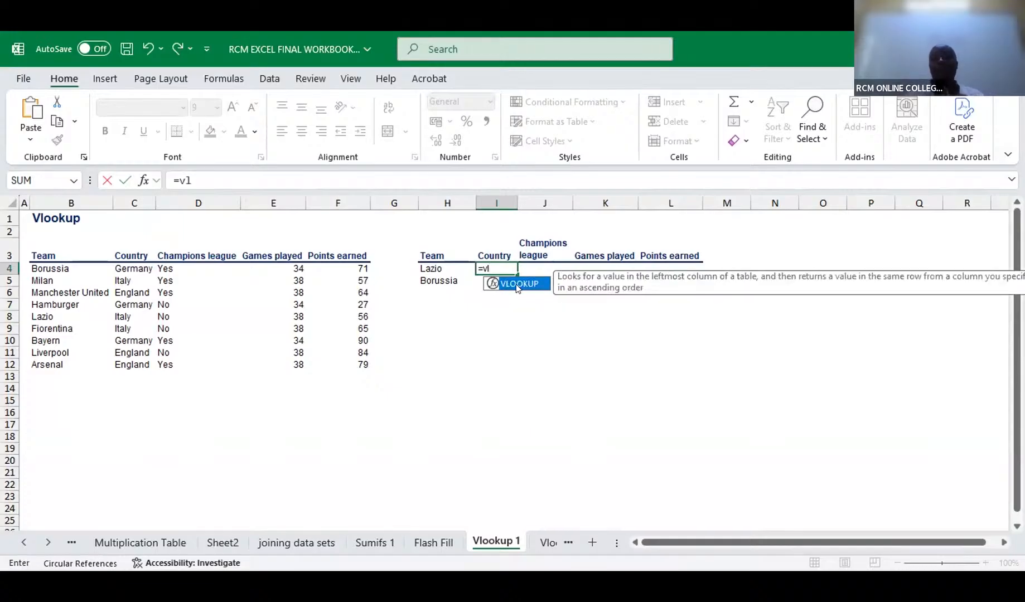
double_click(510, 285)
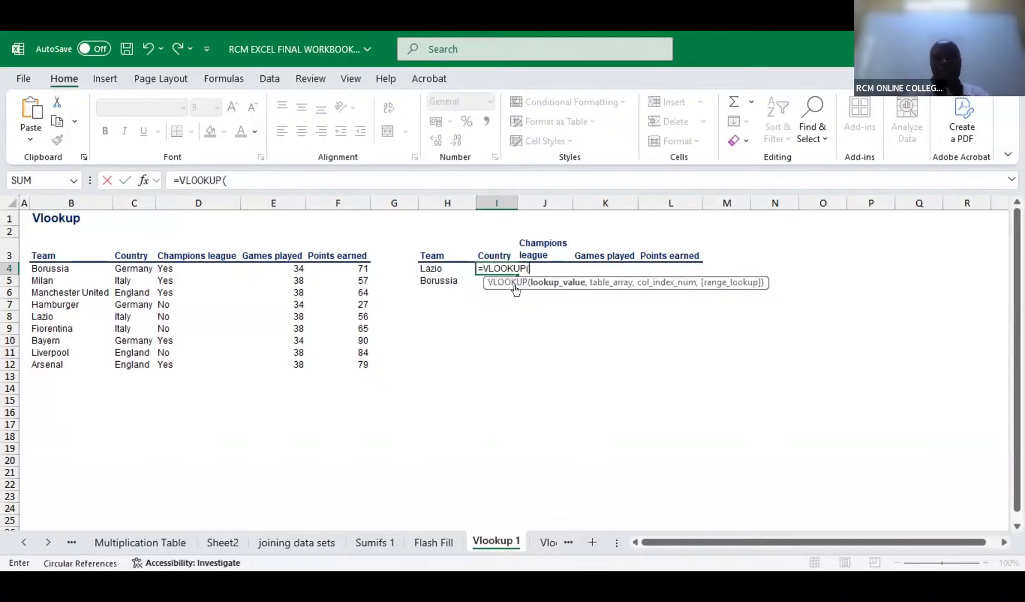
click(437, 267)
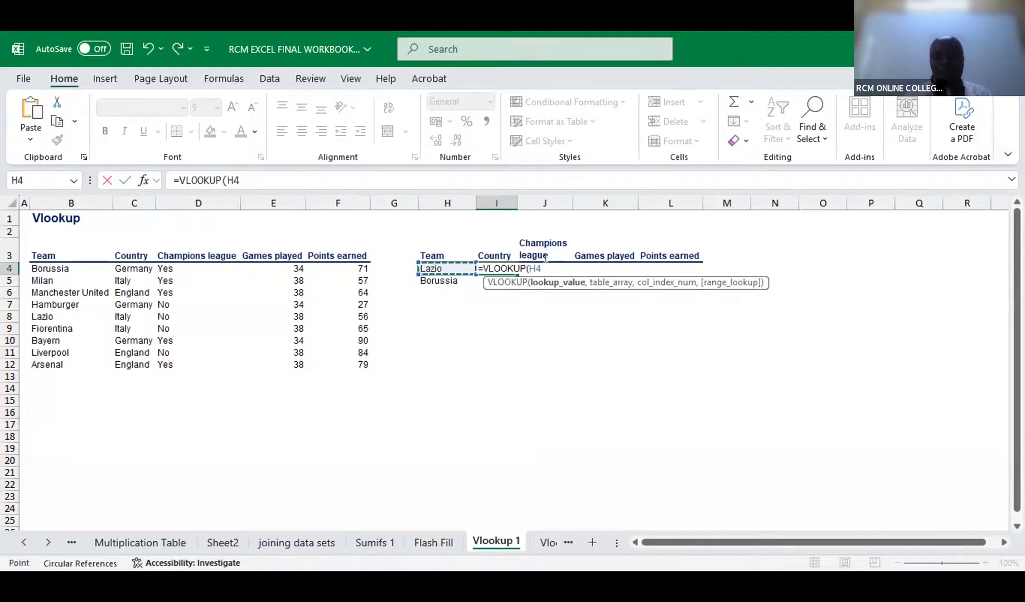
click(528, 267)
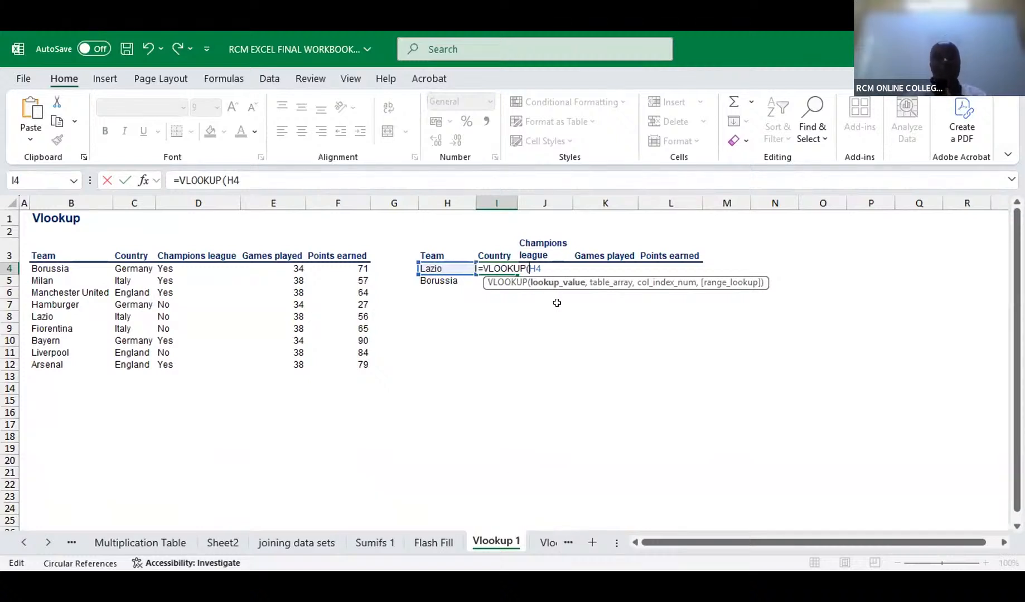
text($H4)
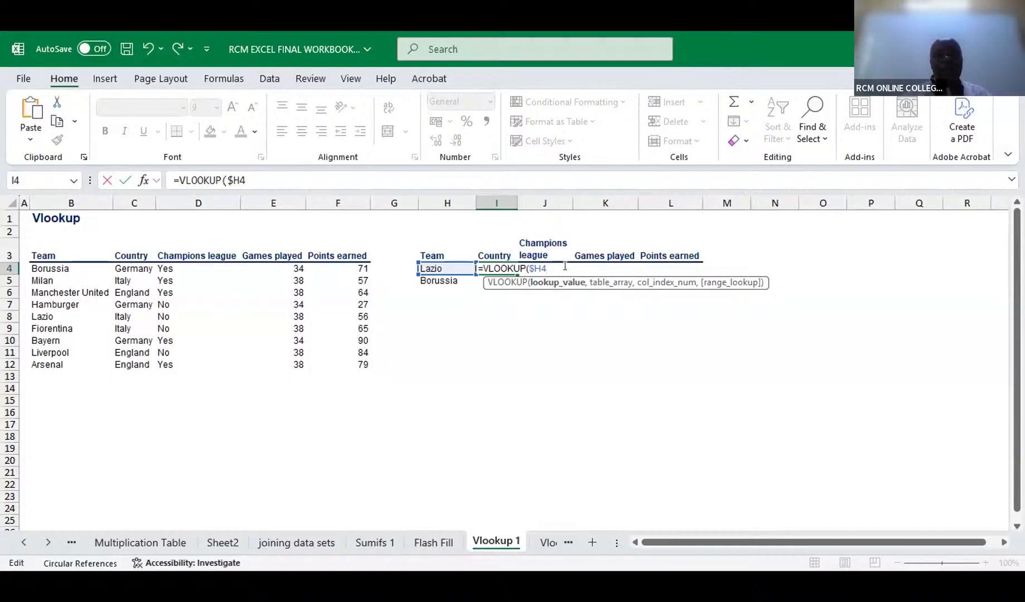
text(,)
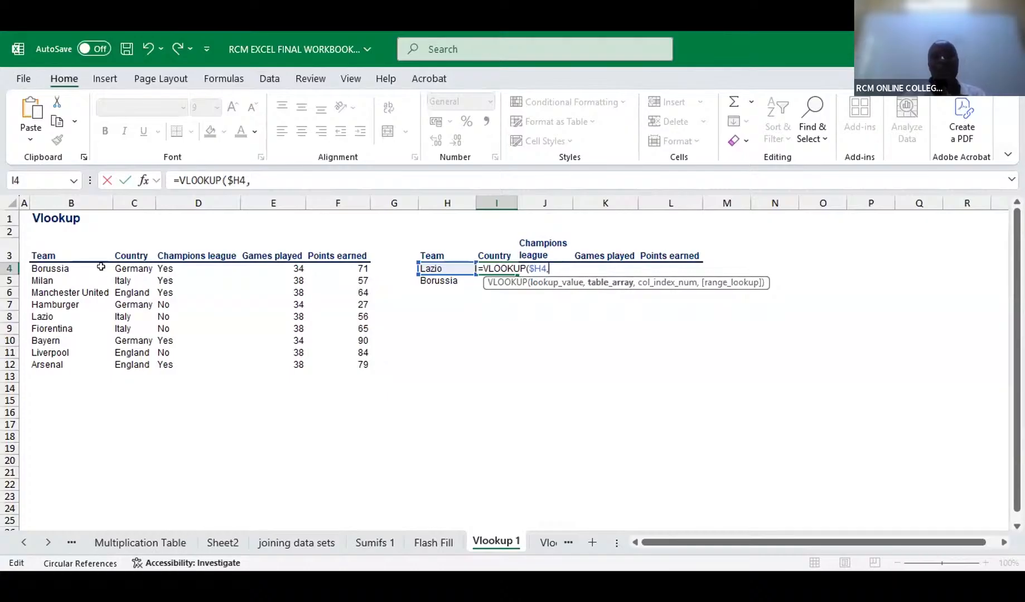
Step: Set the VLOOKUP's table array to the full team table including headers, B3:F12, as the absolute reference $B$3:$F$12
click(75, 254)
drag(87, 269, 84, 268)
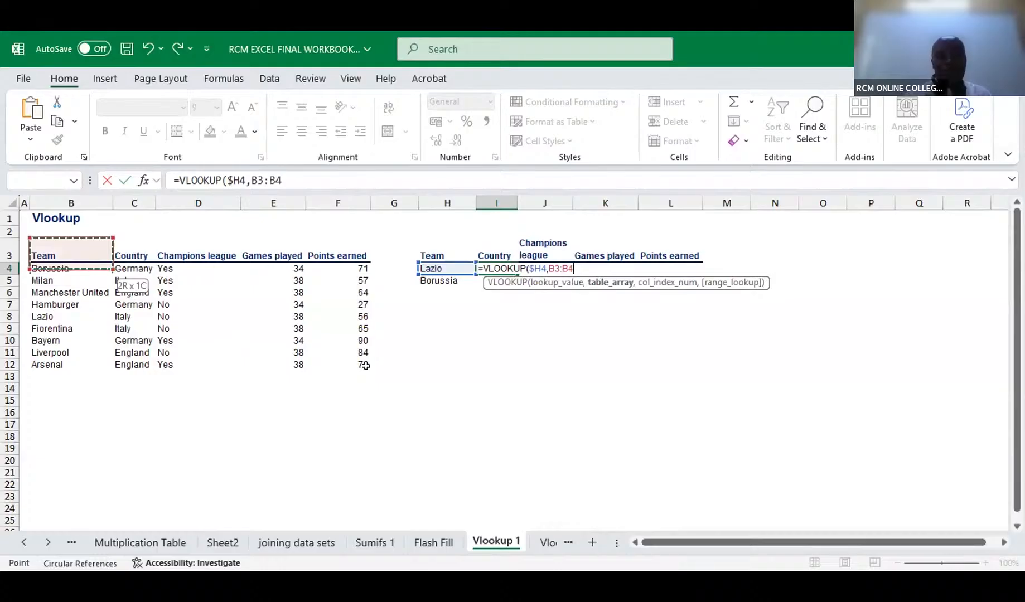
drag(364, 360, 357, 361)
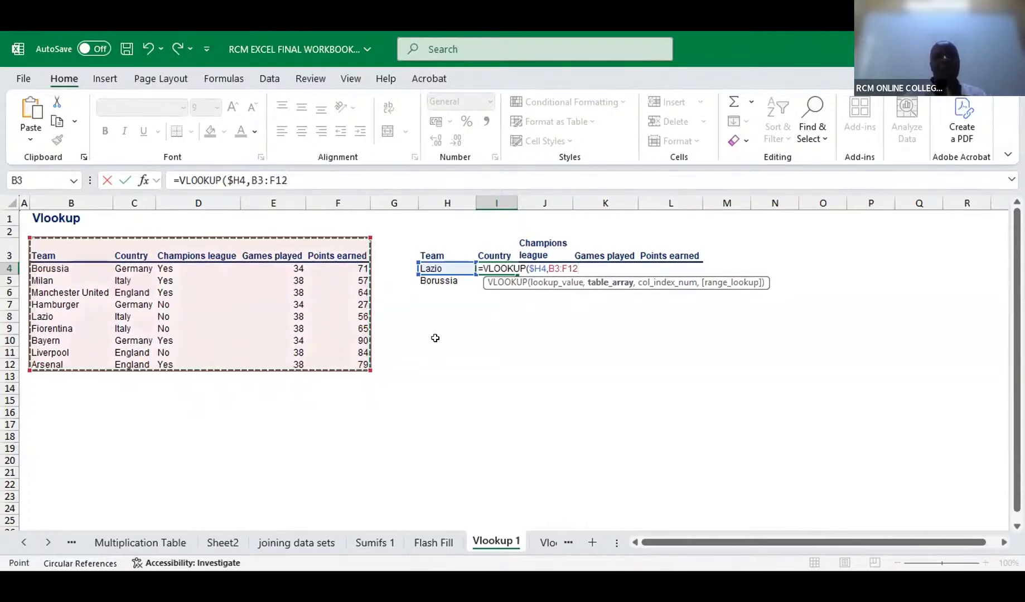
key(F4)
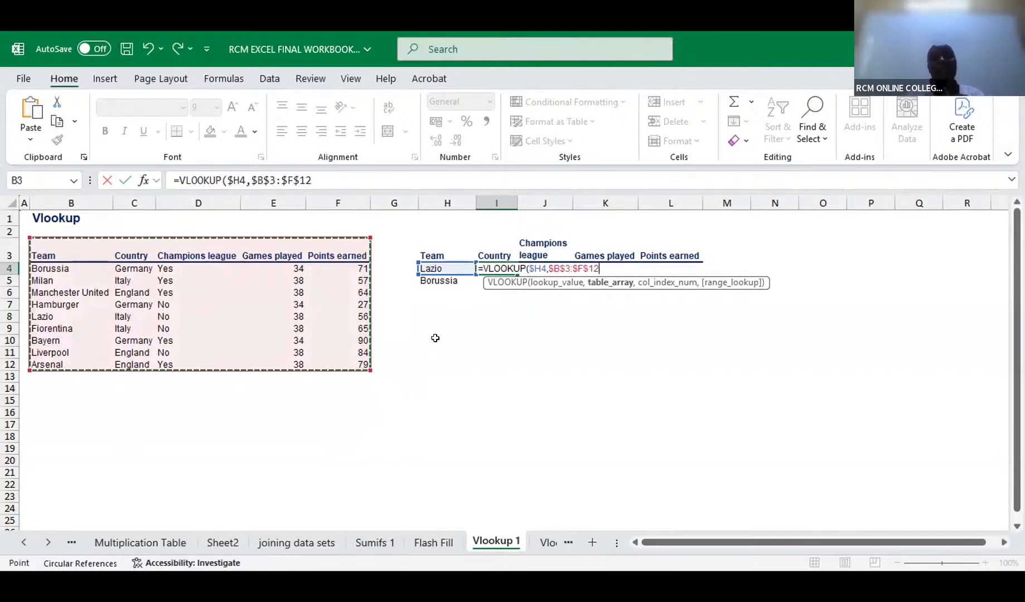
text(,)
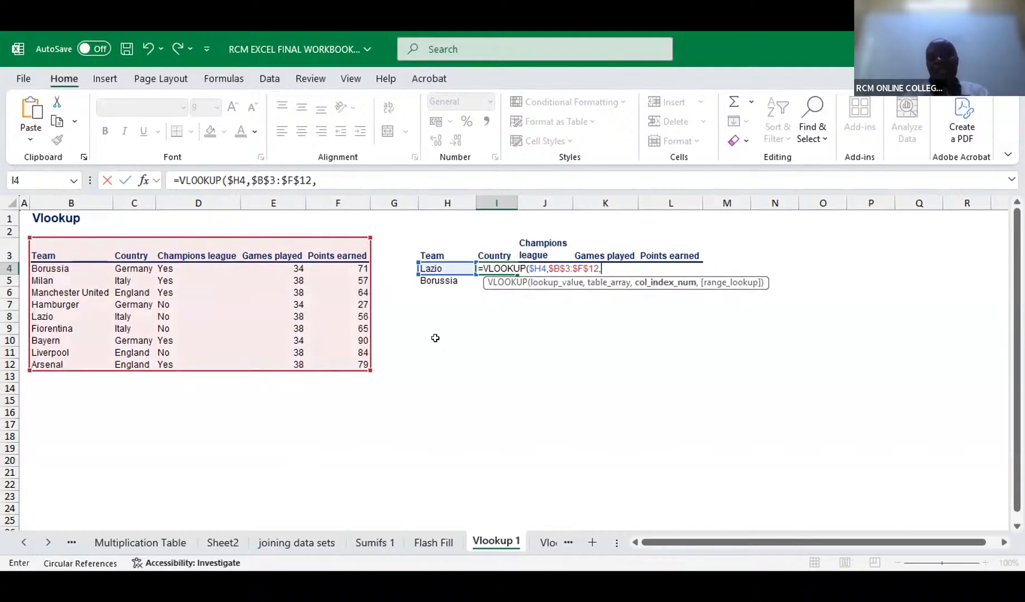
Step: Enter the array constant {2,3,4,5} as the VLOOKUP's column index number
text({)
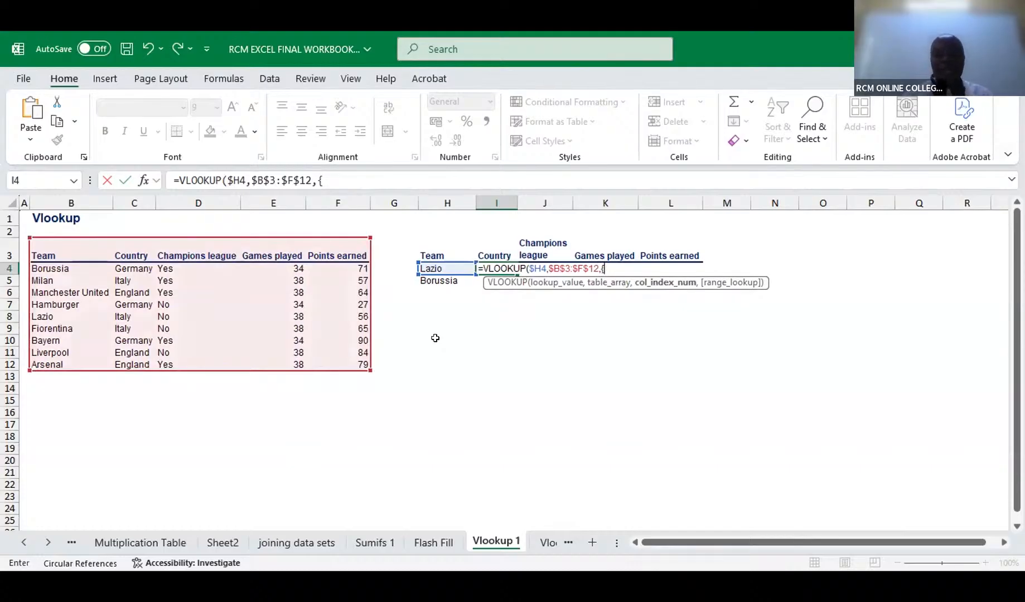
text(22,)
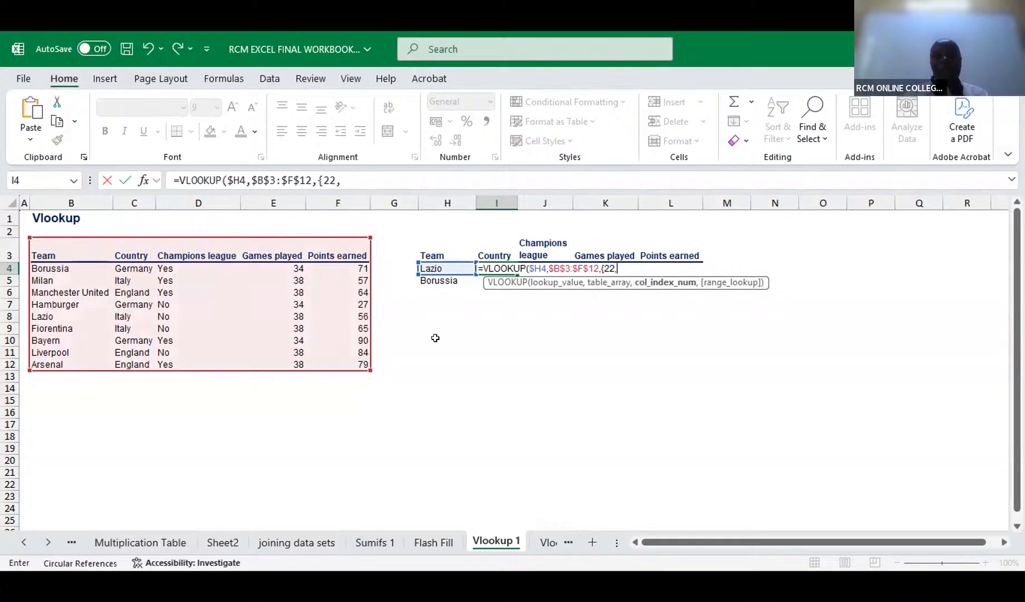
key(BackSpace)
key(BackSpace)
text(,)
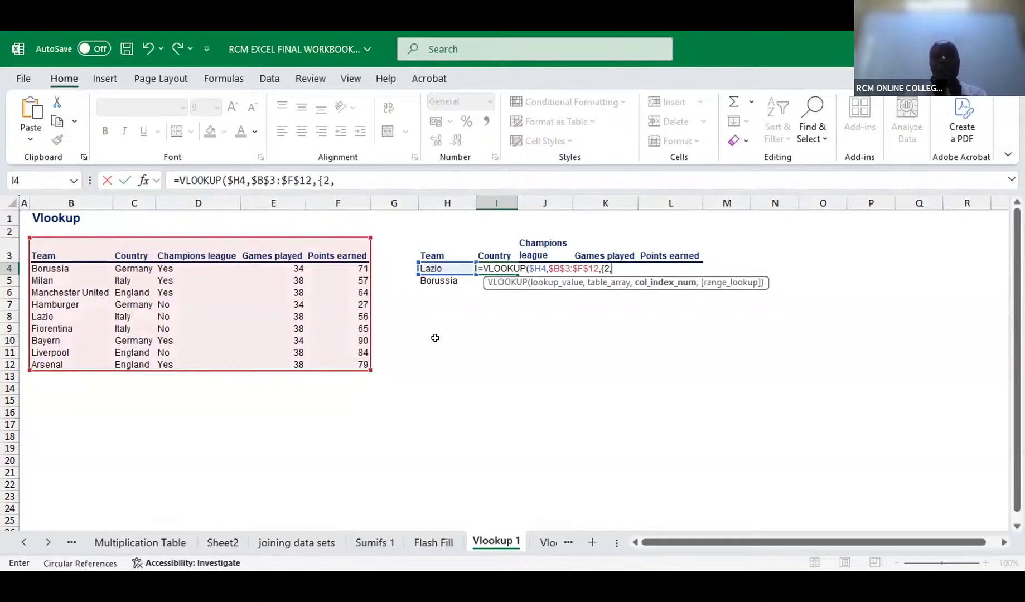
text(3,4)
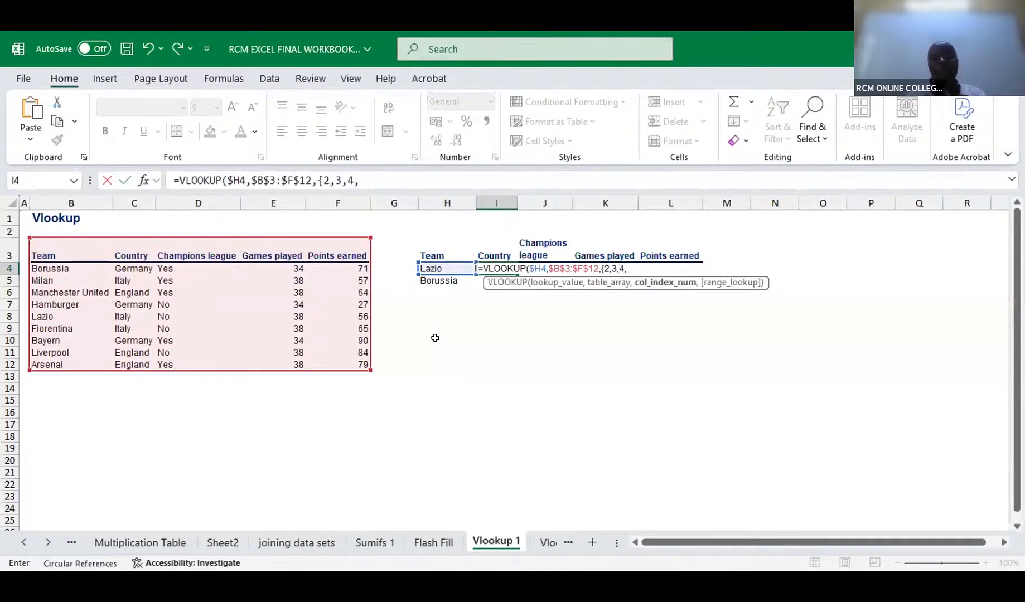
text(,5)
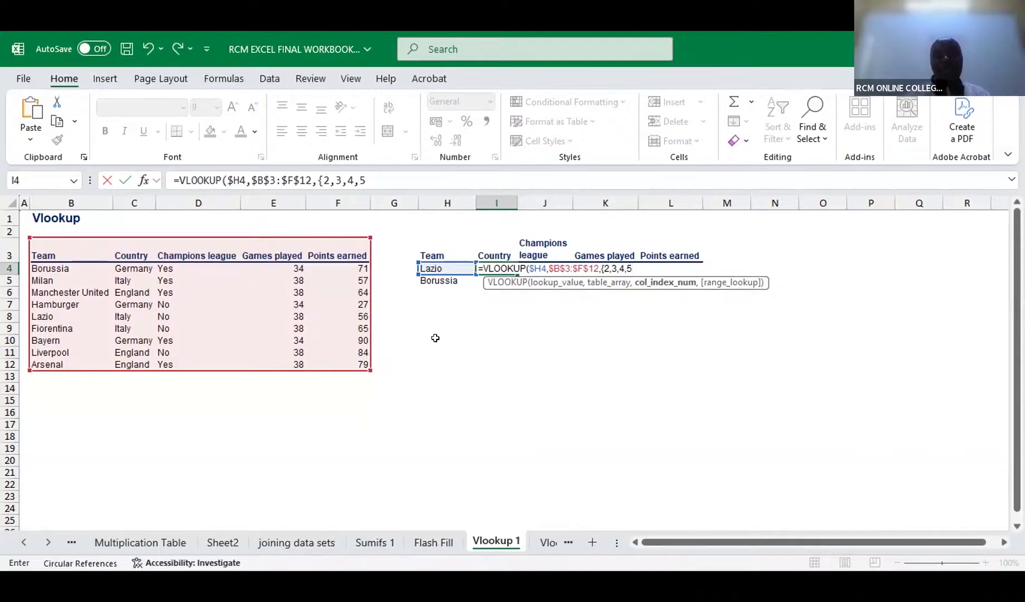
text(})
text(,)
Step: Set the VLOOKUP's range lookup to FALSE for an exact match and commit the formula in I4
text(,)
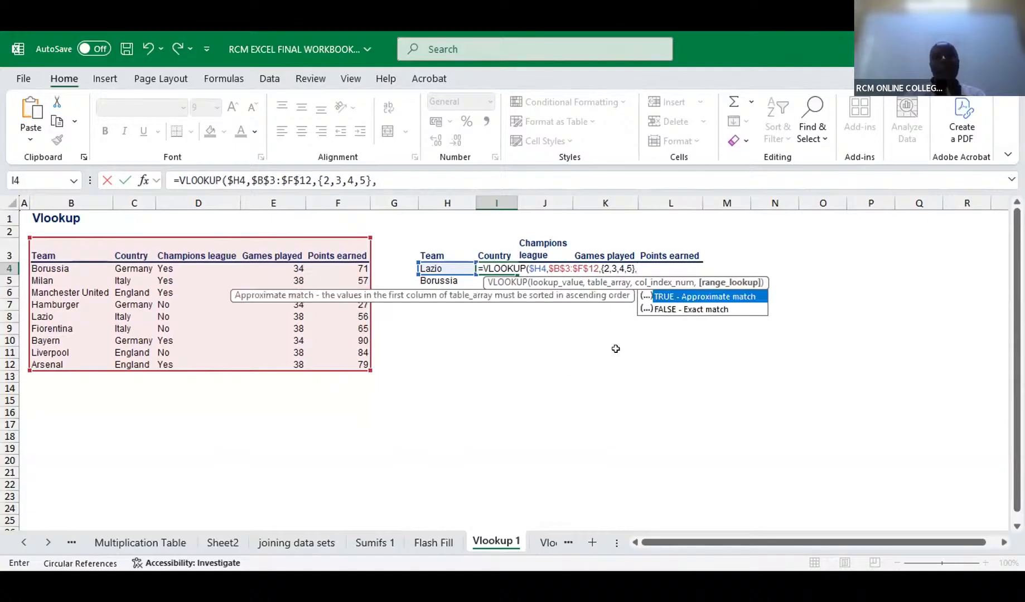
text(0)
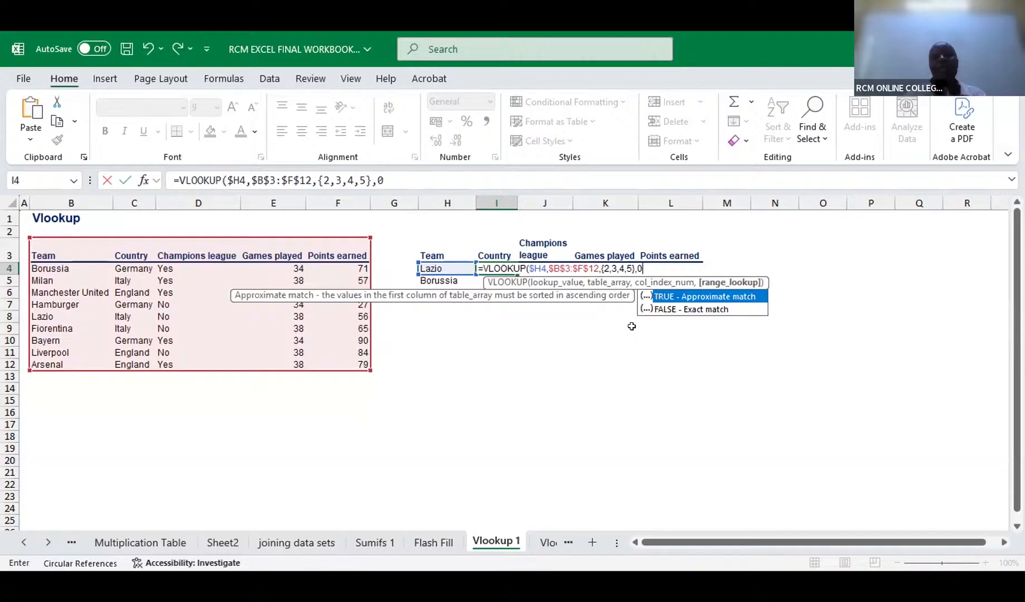
key(BackSpace)
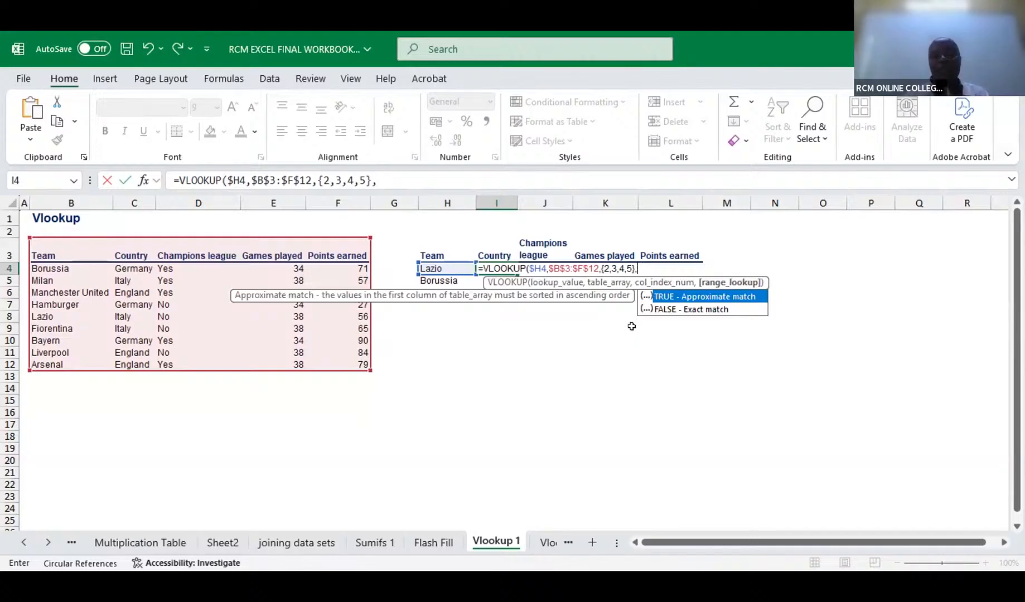
double_click(672, 307)
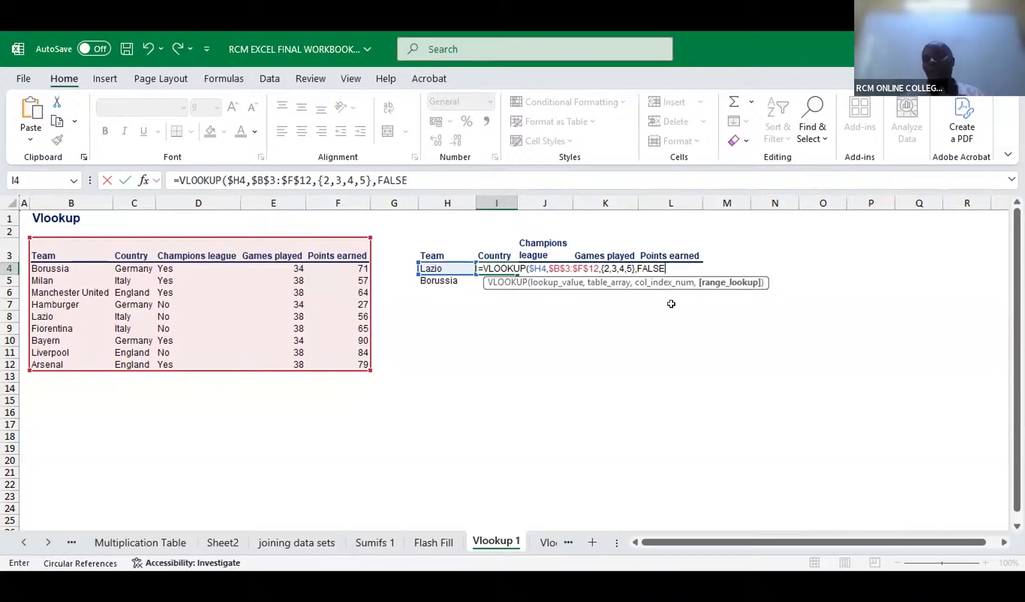
key(Return)
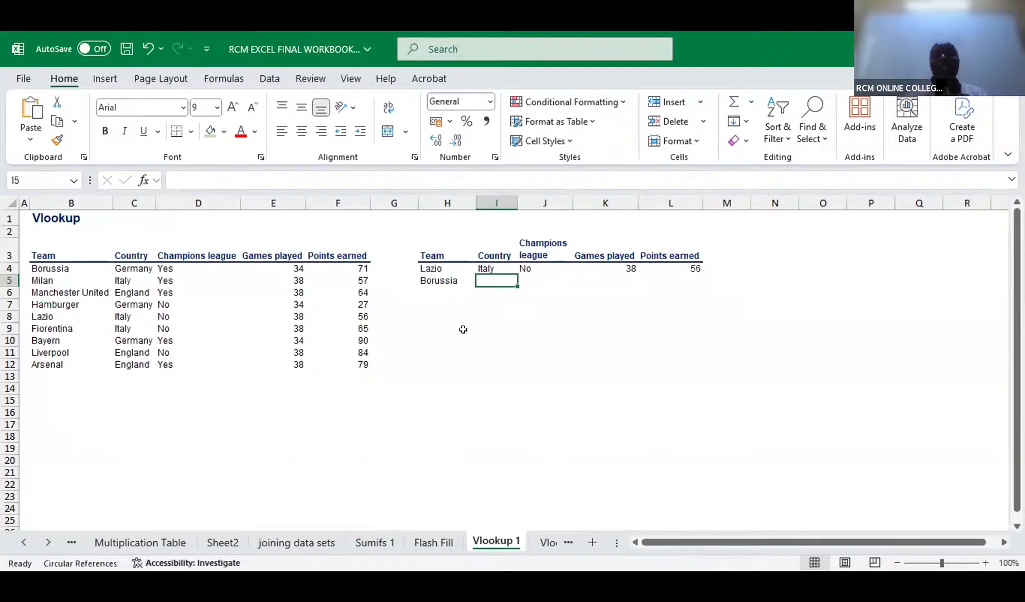
Step: Fill the array VLOOKUP from Lazio's Country cell, I4, down to Borussia's row in I5
click(484, 266)
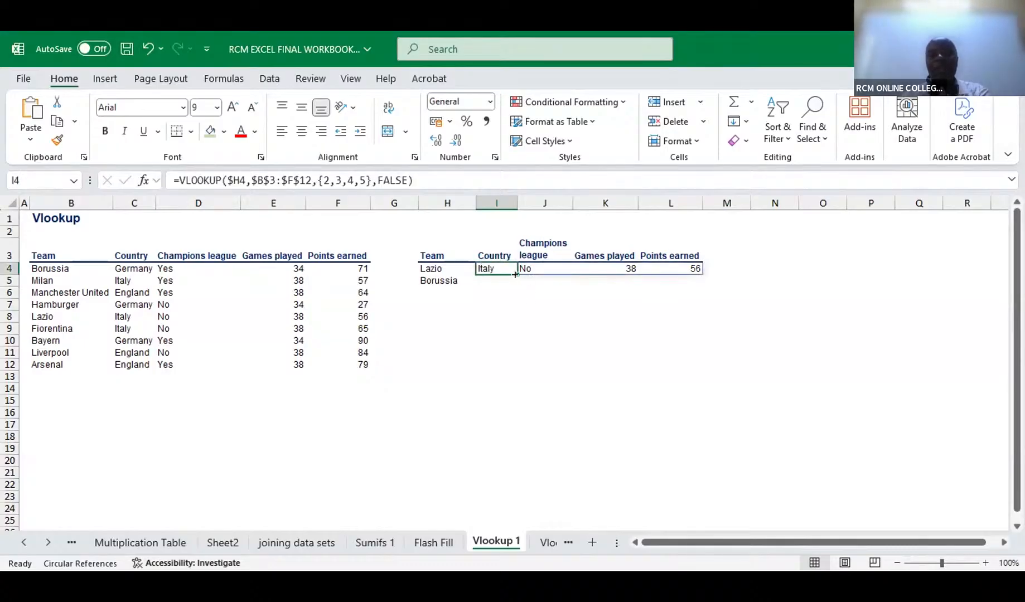
drag(513, 271, 523, 288)
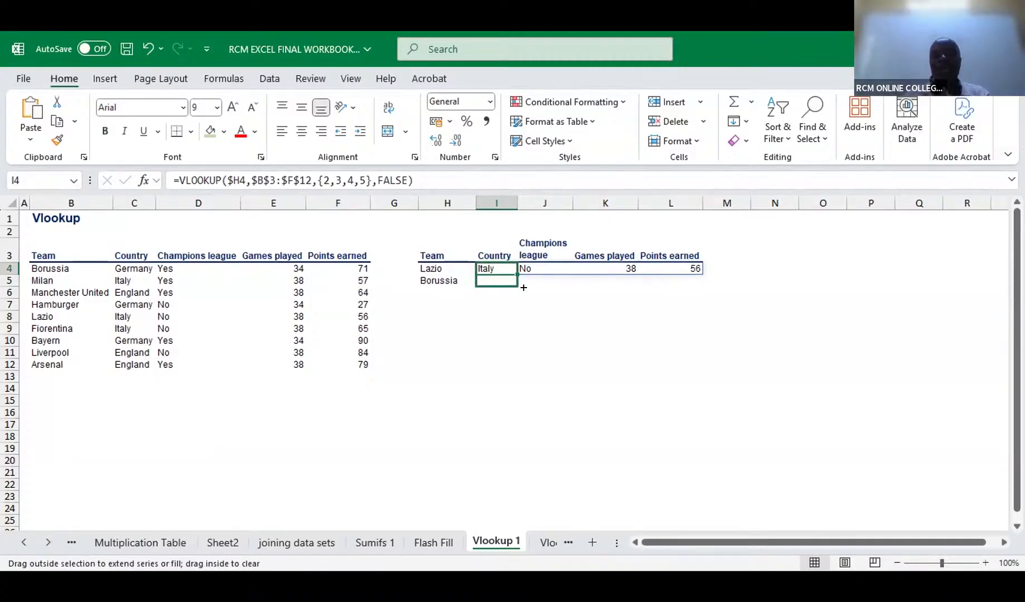
drag(524, 288, 508, 293)
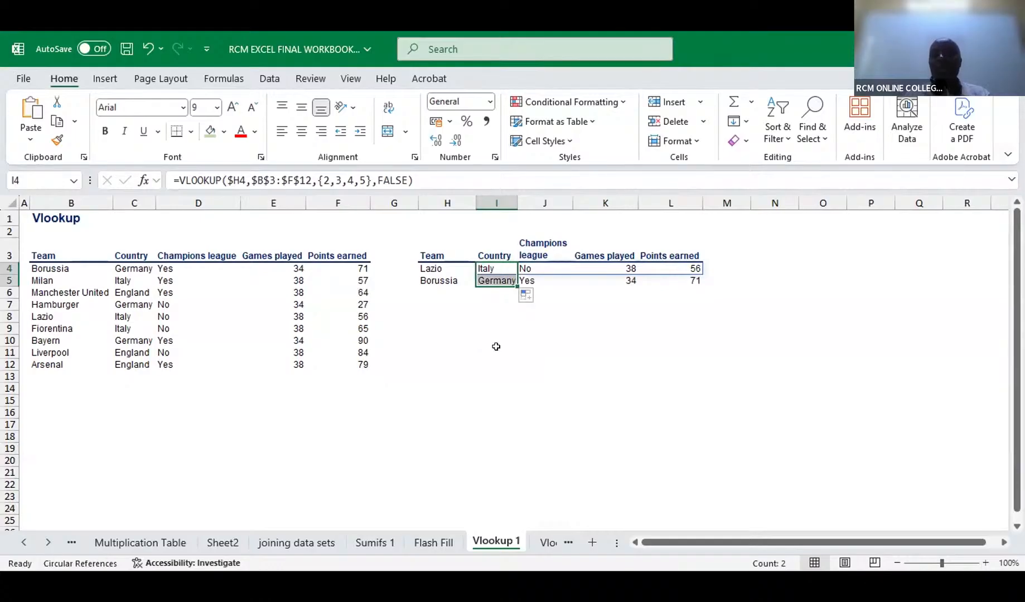
click(487, 363)
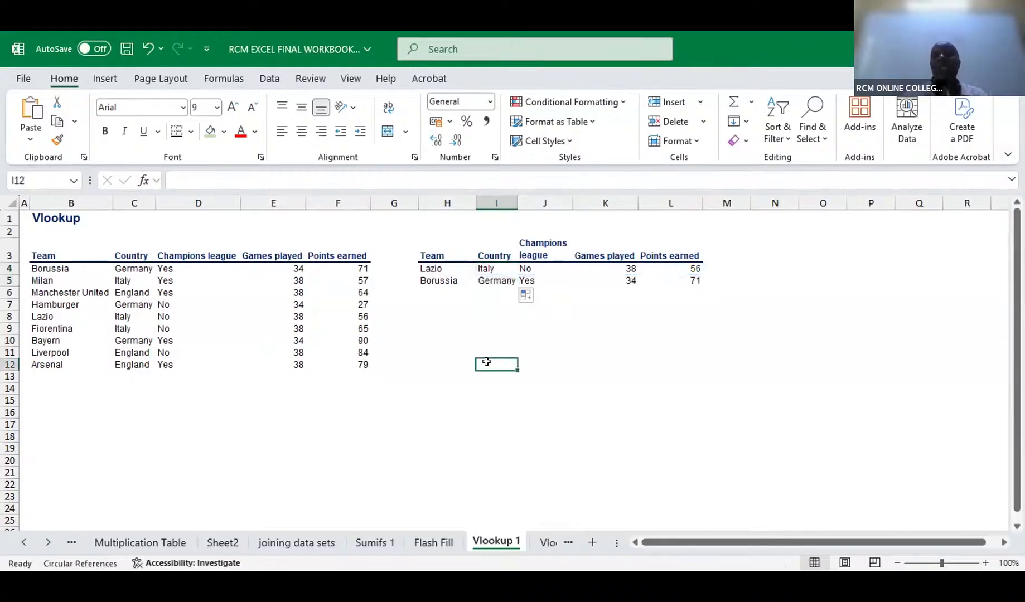